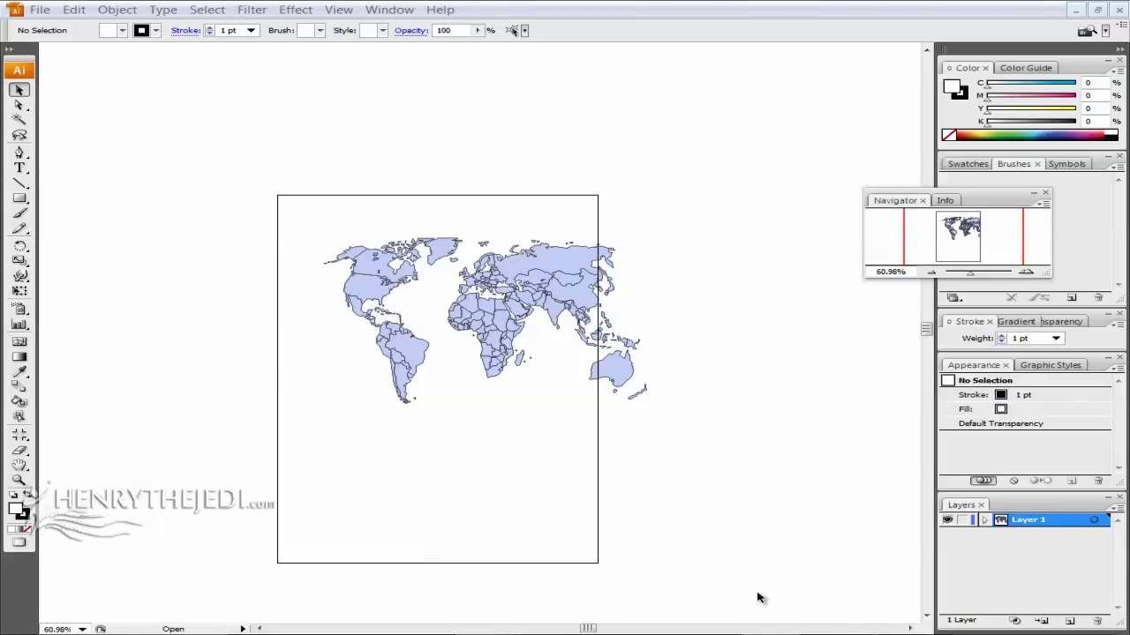
Inspect the world map artwork up close around Africa, selecting the map group to check its outline paths
left_click(1024, 273)
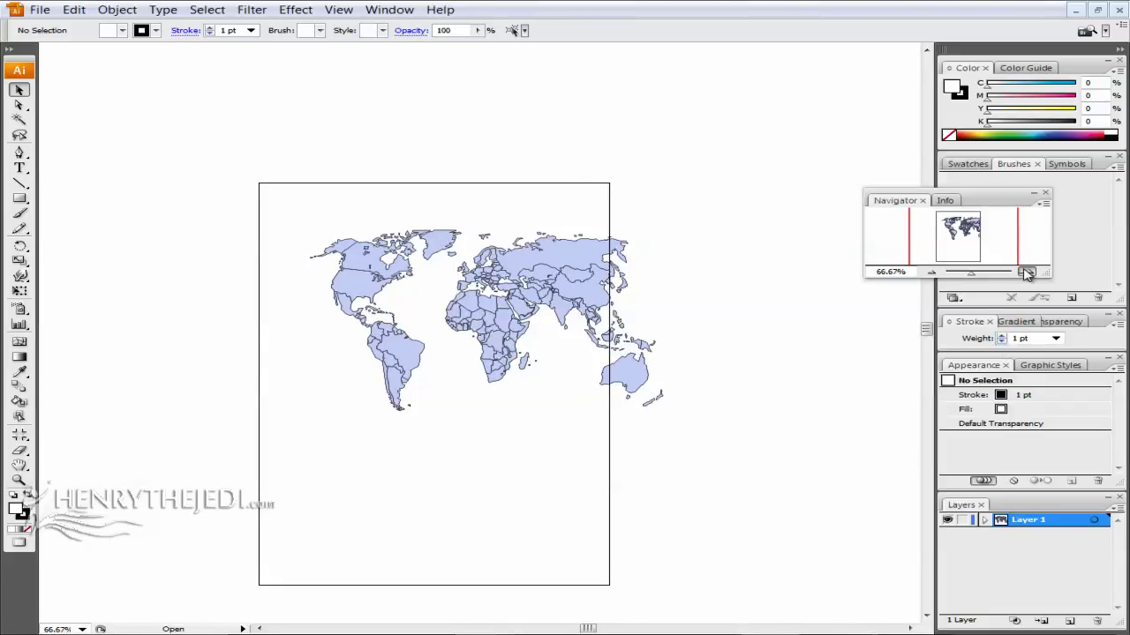
left_click(1024, 273)
left_click(1023, 273)
left_click(1023, 272)
left_click(1023, 273)
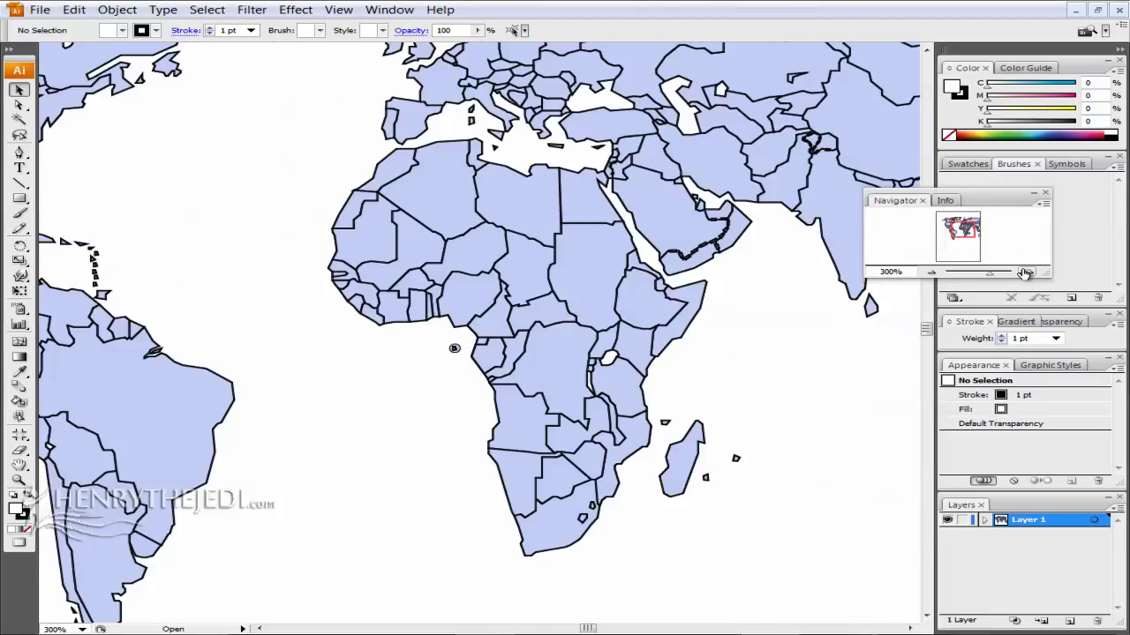
left_click(1024, 272)
left_click(532, 375)
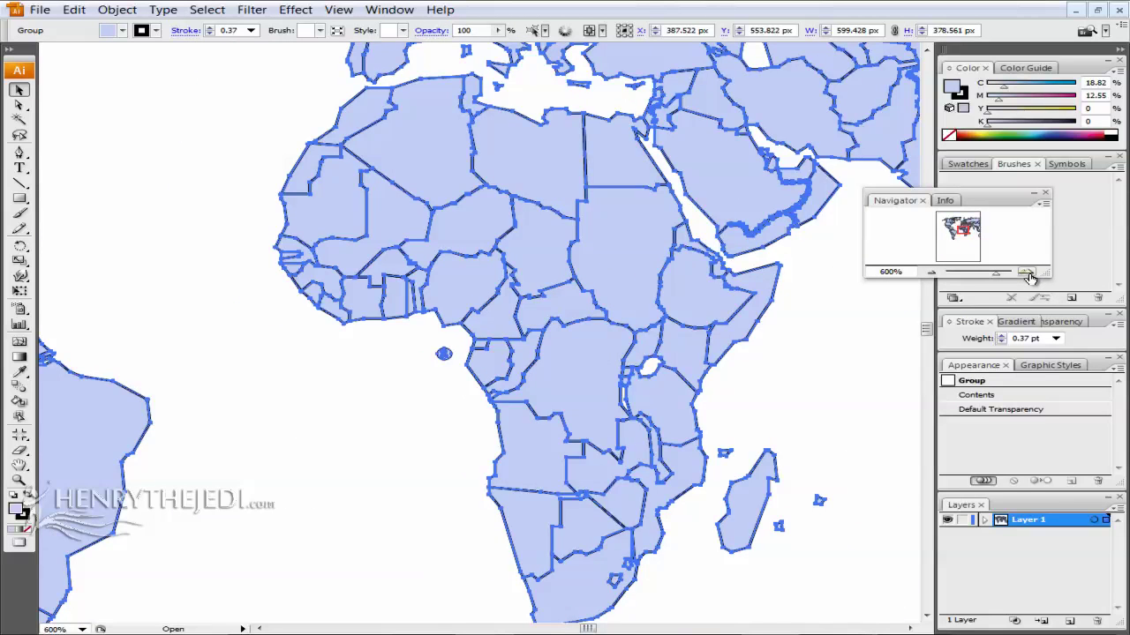
left_click(930, 272)
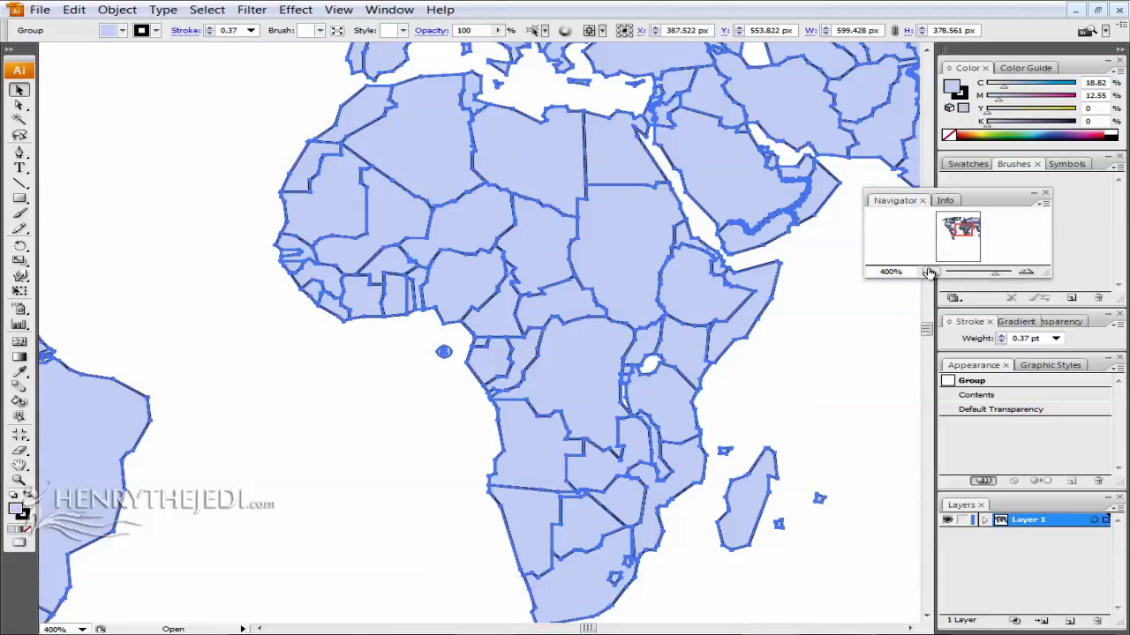
left_click(845, 323)
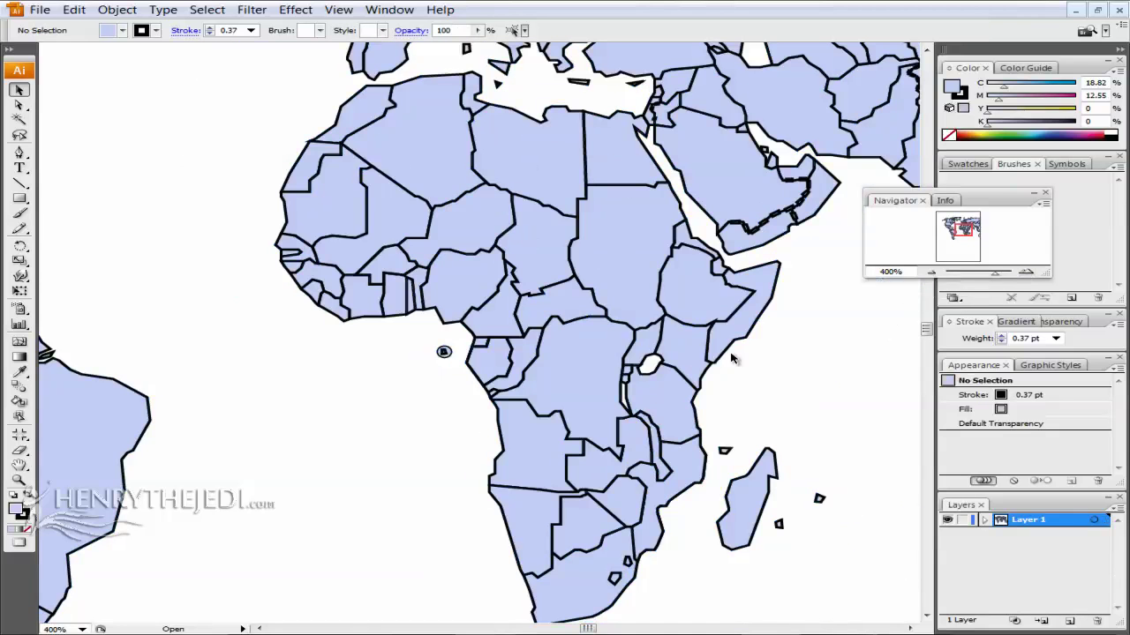
Examine the vector border lines between the North African countries at very high magnification
left_click(932, 272)
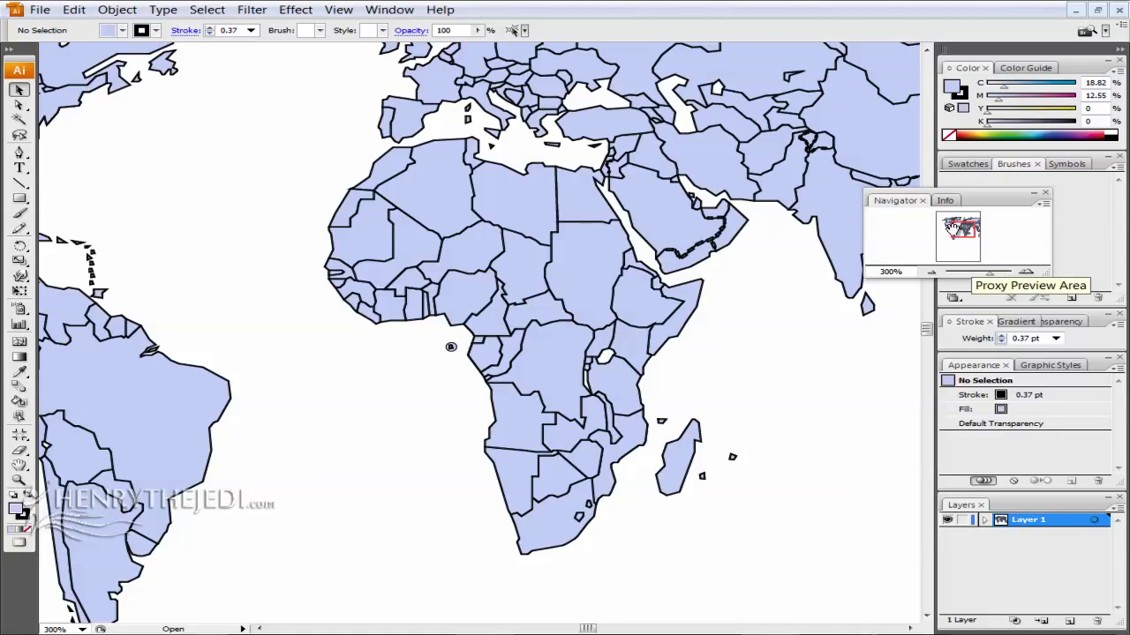
left_click(932, 271)
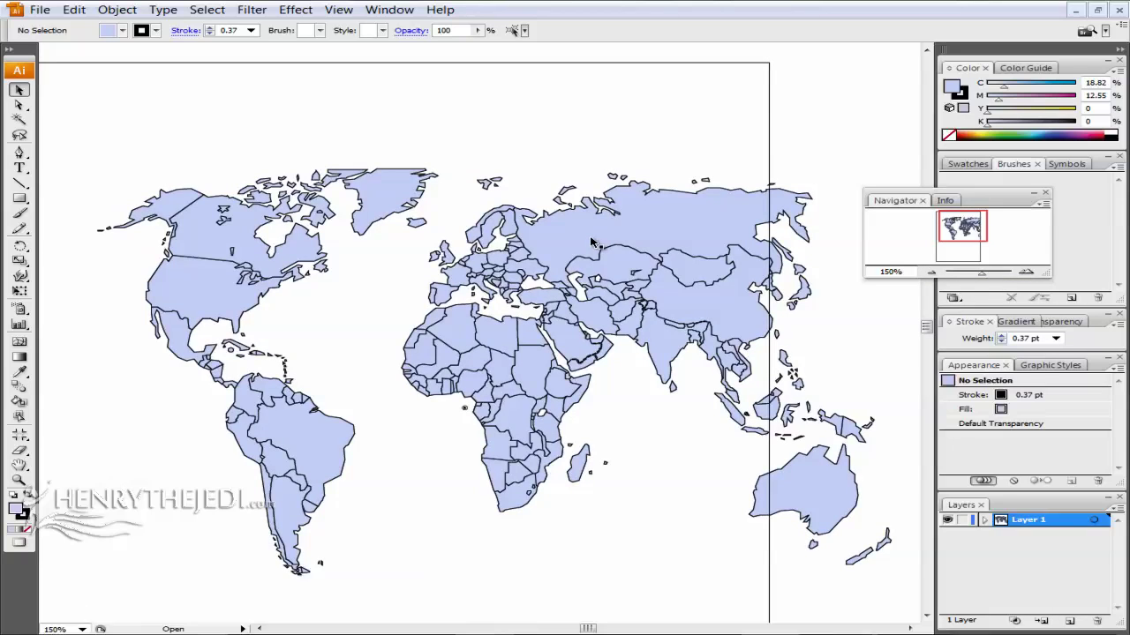
left_click(1009, 273)
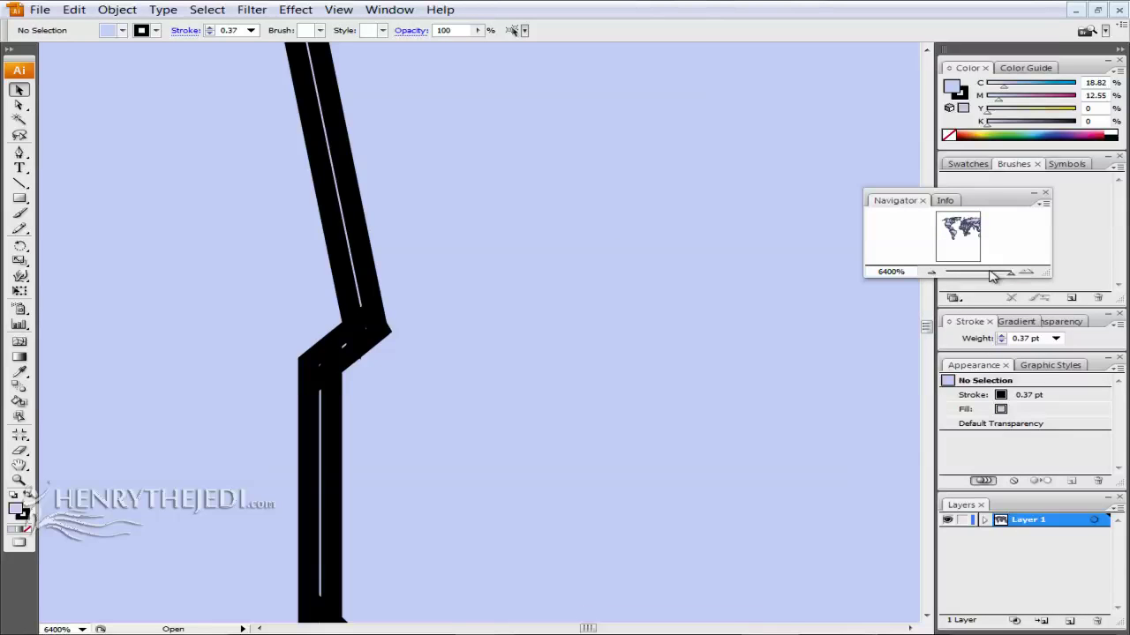
mouse_move(1009, 276)
left_mouse_down()
mouse_move(990, 274)
mouse_move(1006, 277)
left_mouse_up()
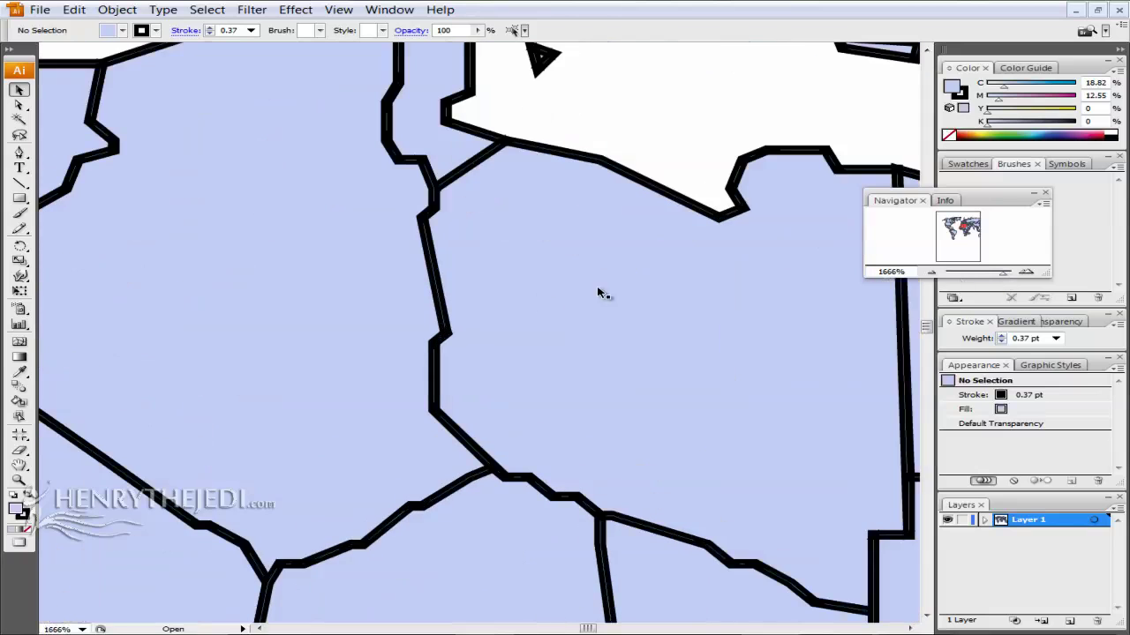
left_click(437, 289)
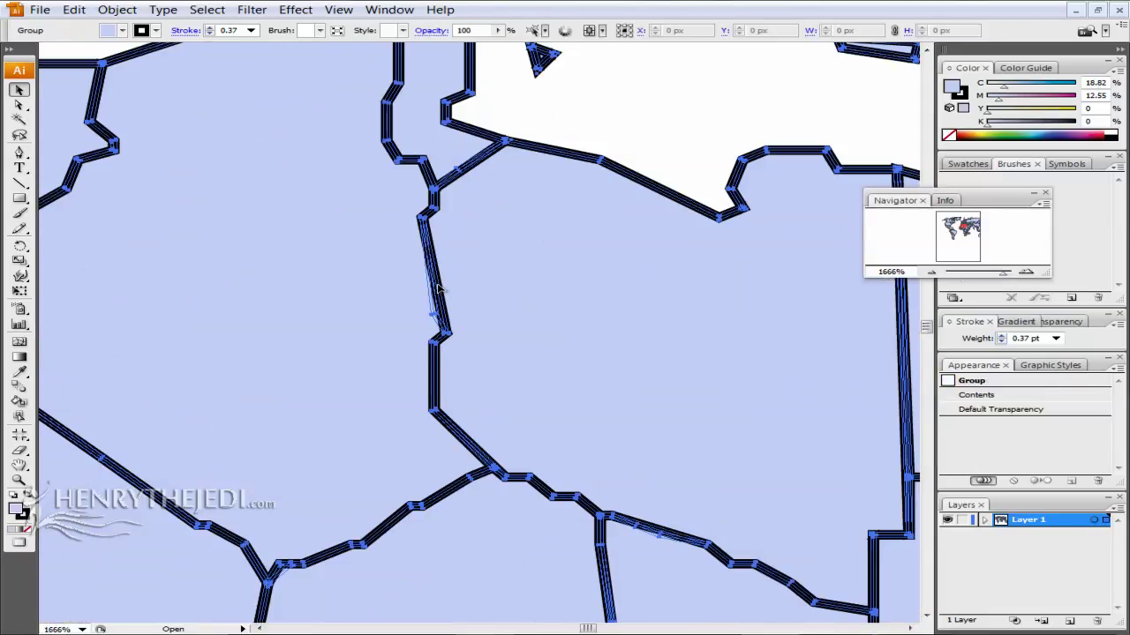
left_click(741, 134)
left_click_drag(1005, 273, 984, 277)
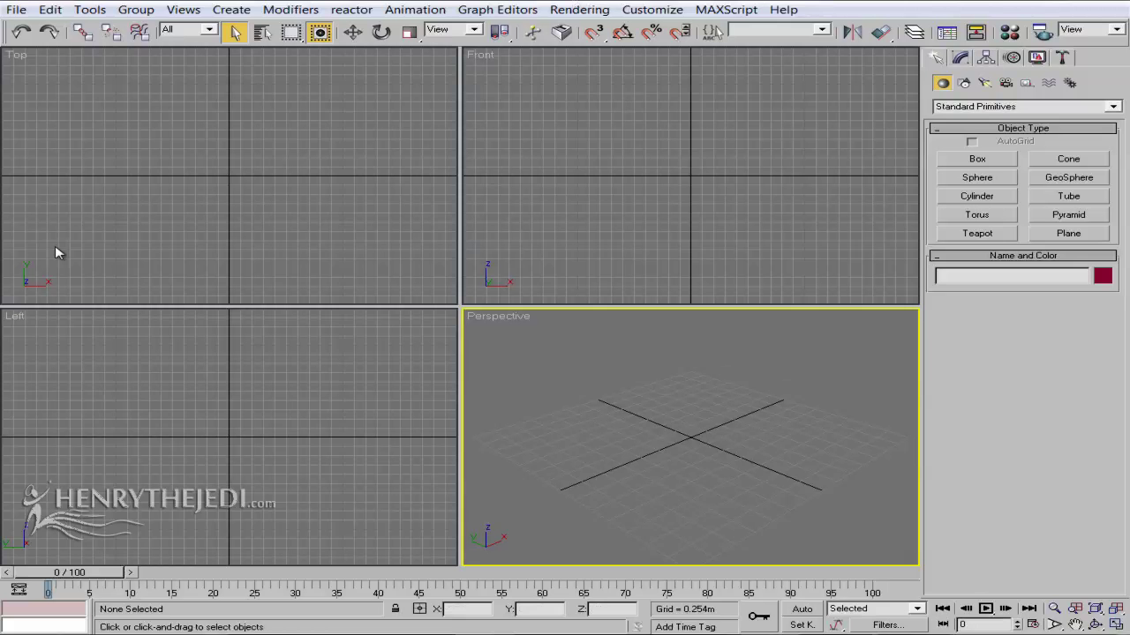
Switch to 3ds Max and reset the scene
left_click(16, 10)
left_click(36, 47)
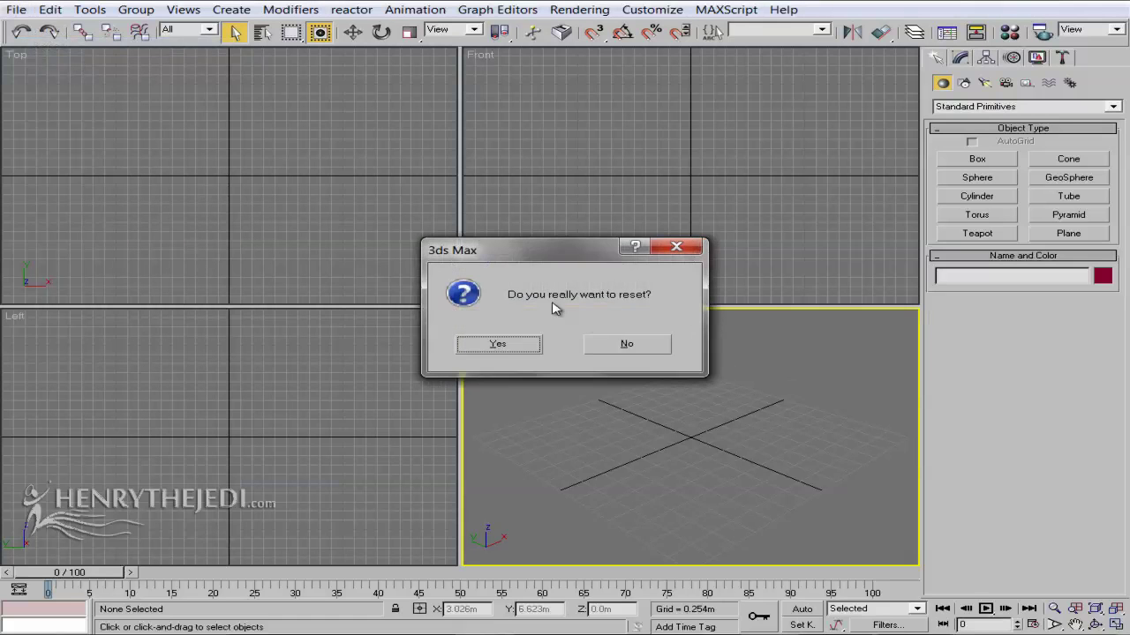
left_click(502, 345)
Import the Adobe Illustrator file World Map.ai, completely replacing the current scene and bringing the shapes in as a single object
left_click(16, 9)
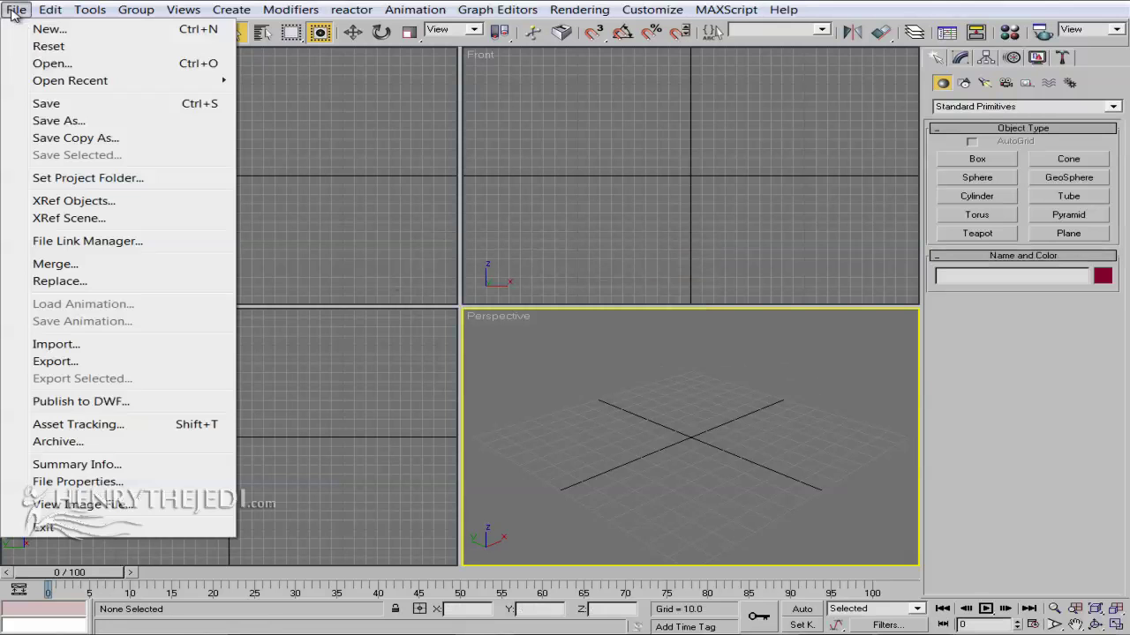
left_click(56, 344)
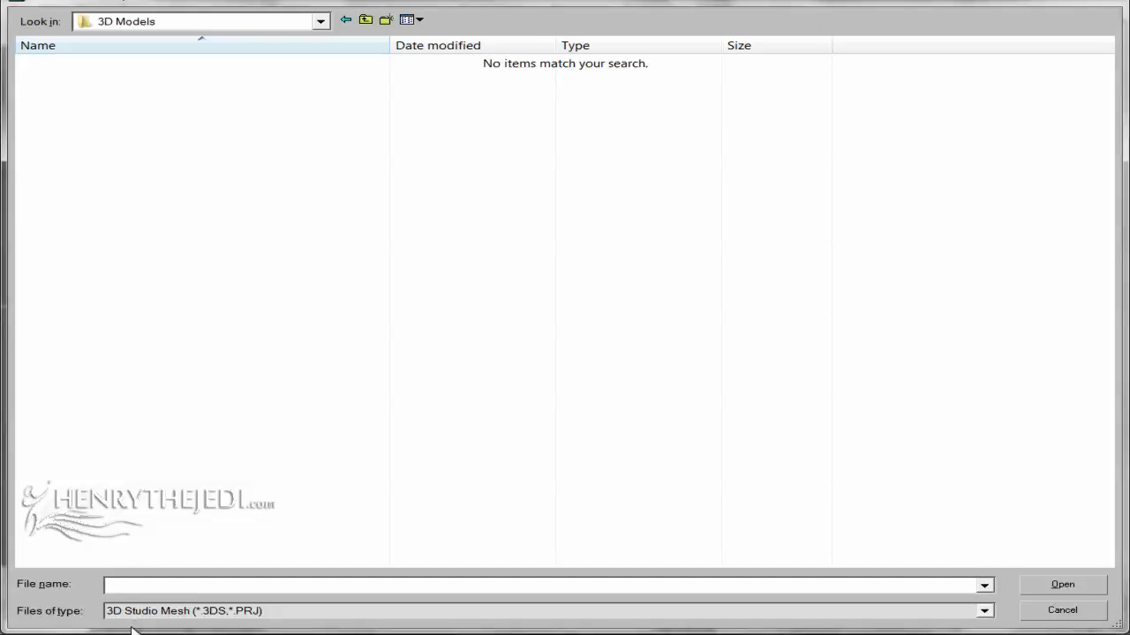
left_click_drag(130, 628, 141, 555)
left_click(137, 536)
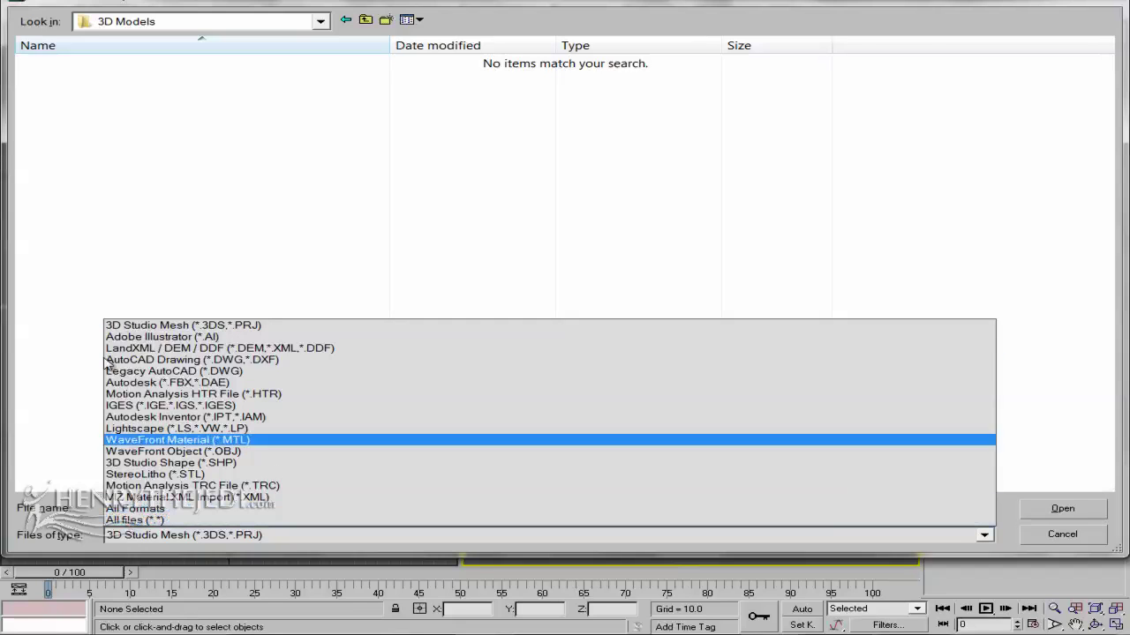
left_click(173, 339)
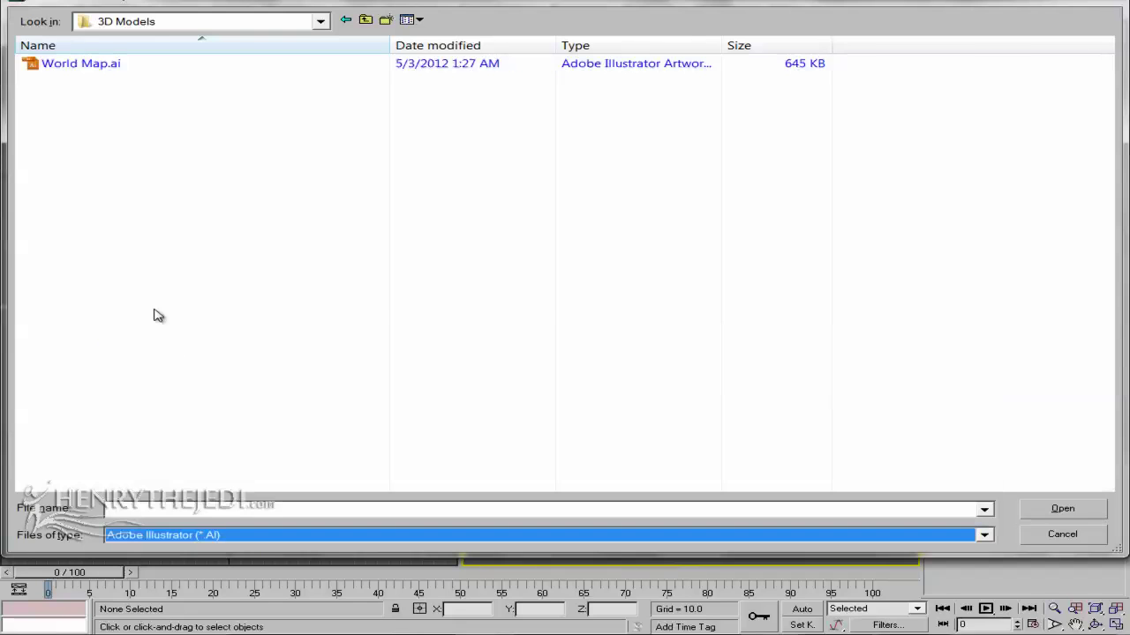
left_click(77, 65)
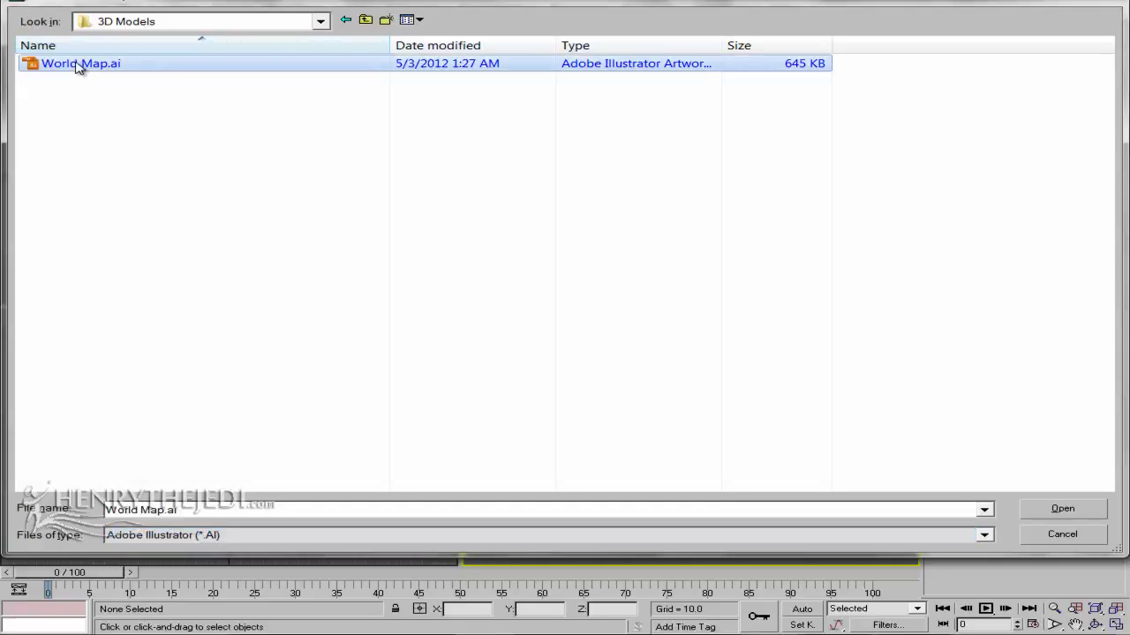
left_click(1031, 511)
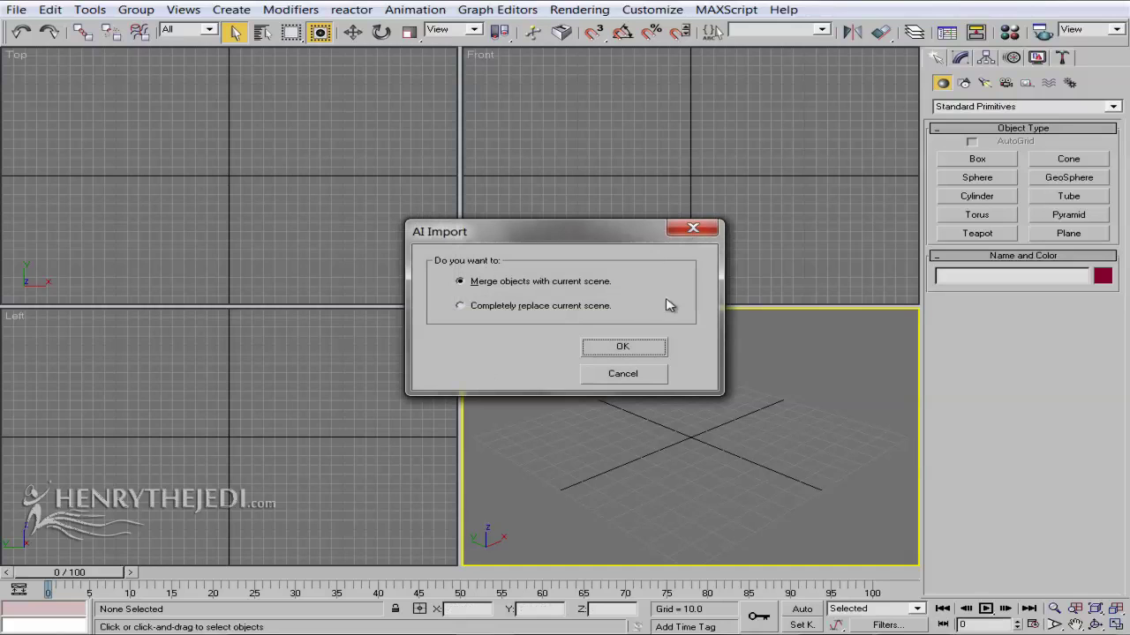
left_click(459, 306)
left_click(622, 344)
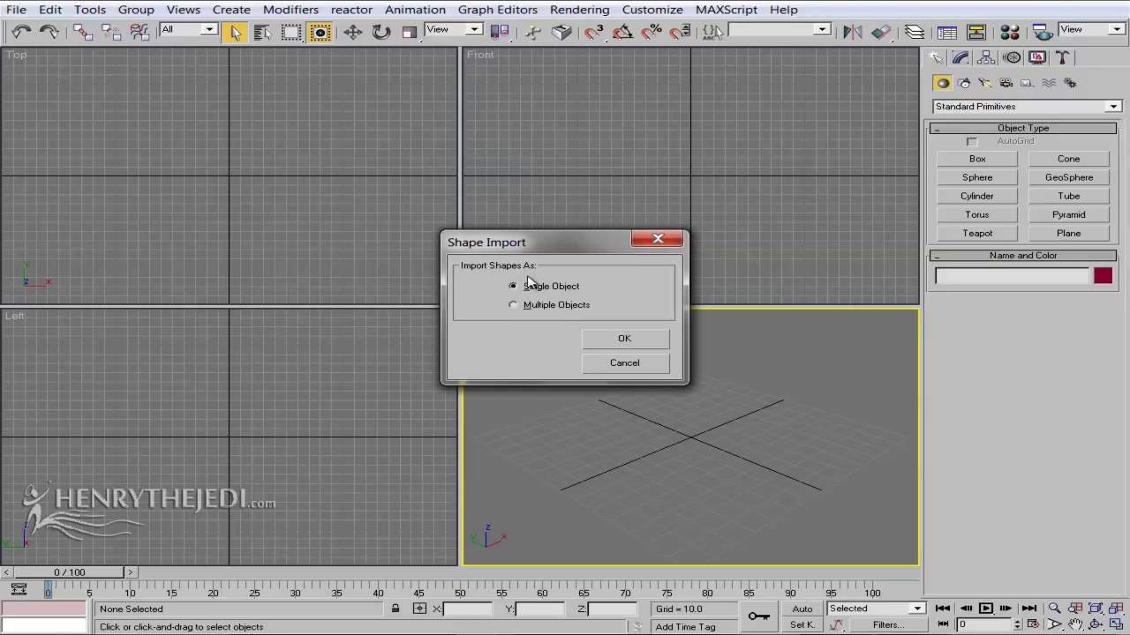
left_click(616, 342)
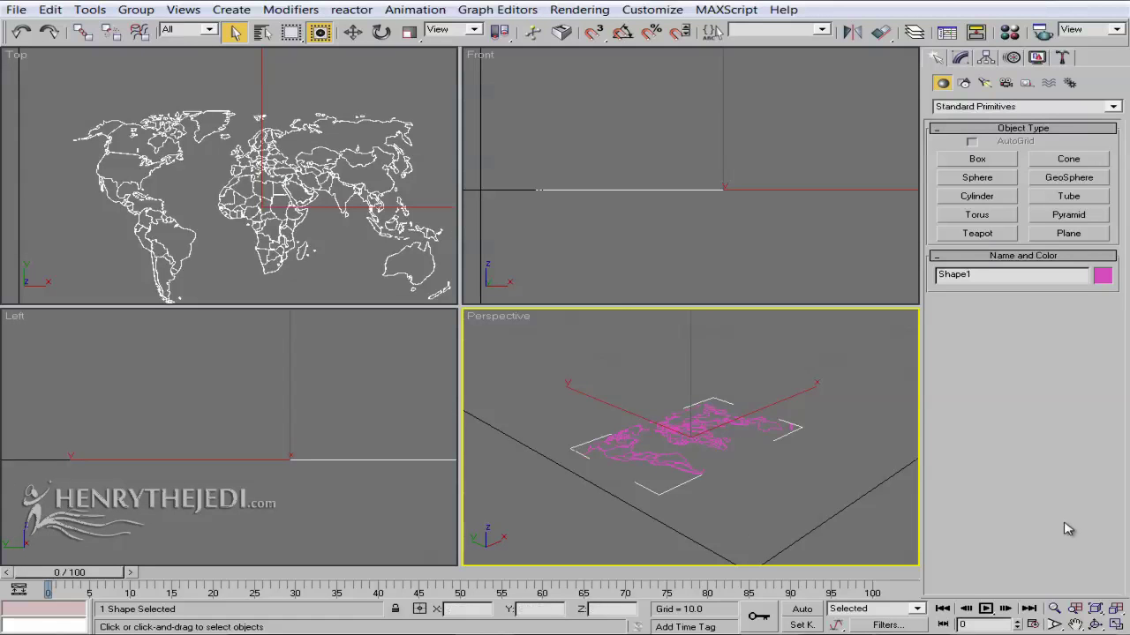
Maximize the Perspective view and change the imported map shape's object color to white
key("alt+w")
left_click(1102, 623)
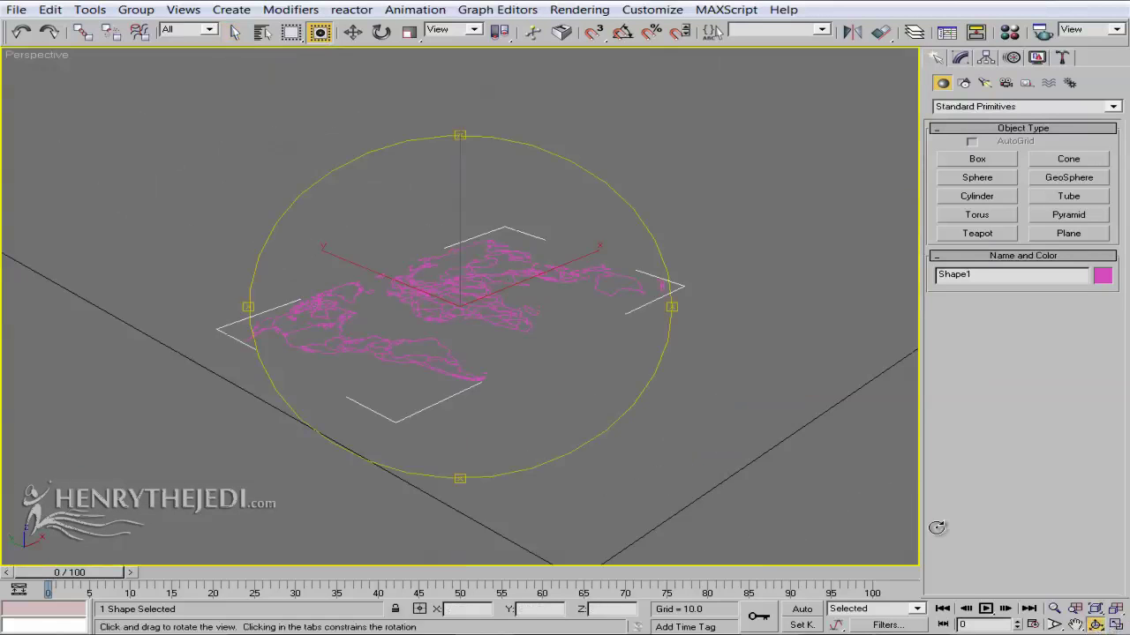
left_click_drag(524, 300, 670, 456)
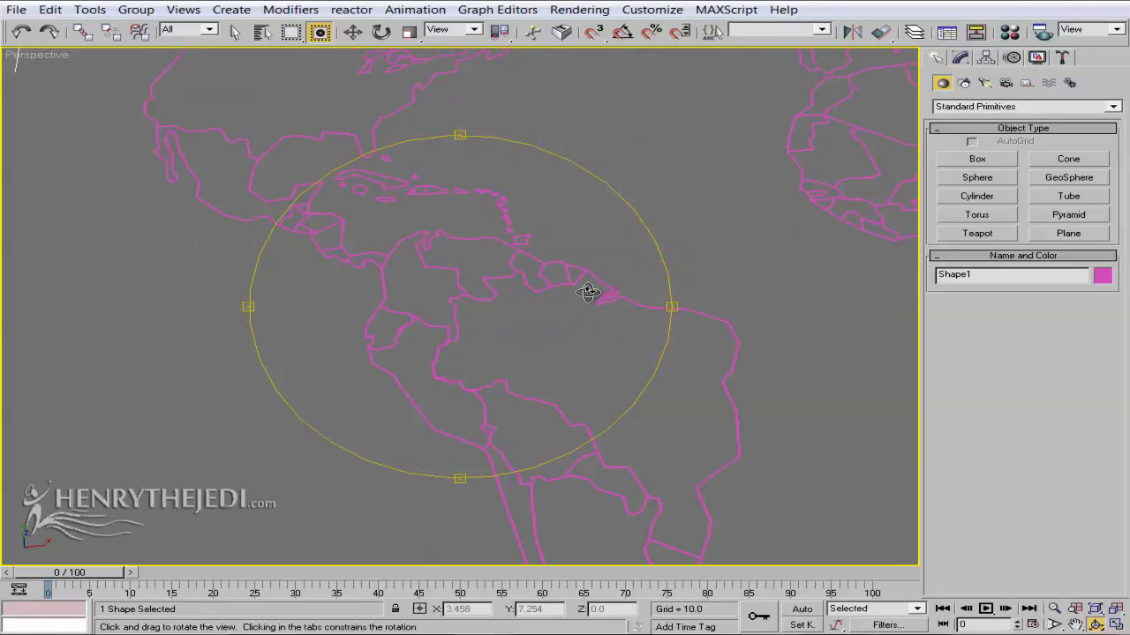
left_click_drag(588, 292, 450, 283)
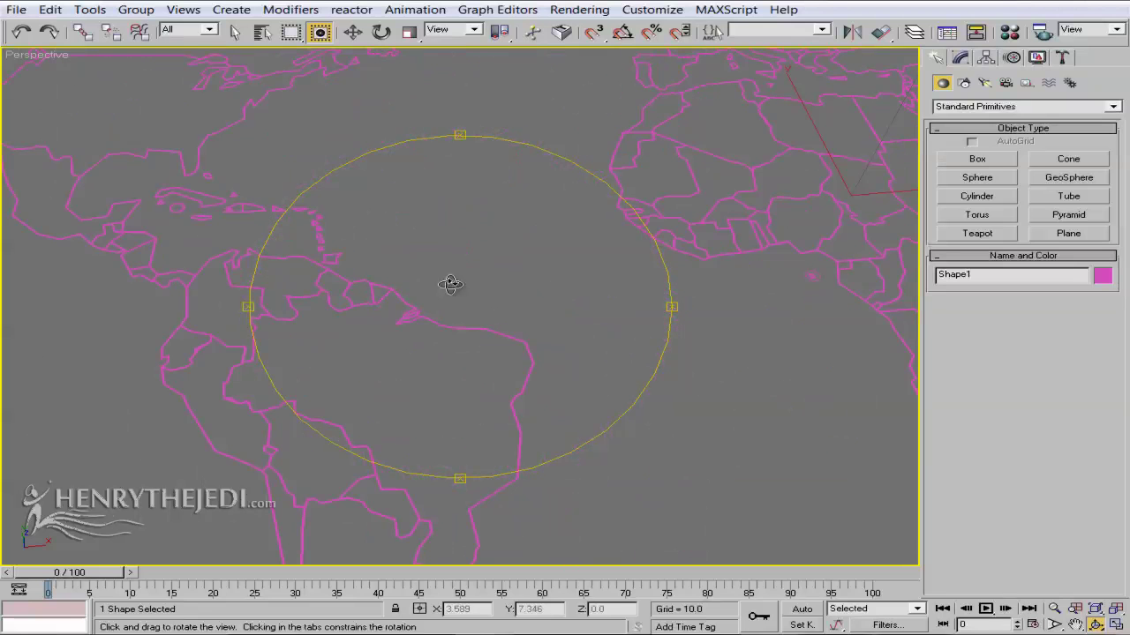
left_click(1101, 277)
left_click(773, 353)
left_click(697, 414)
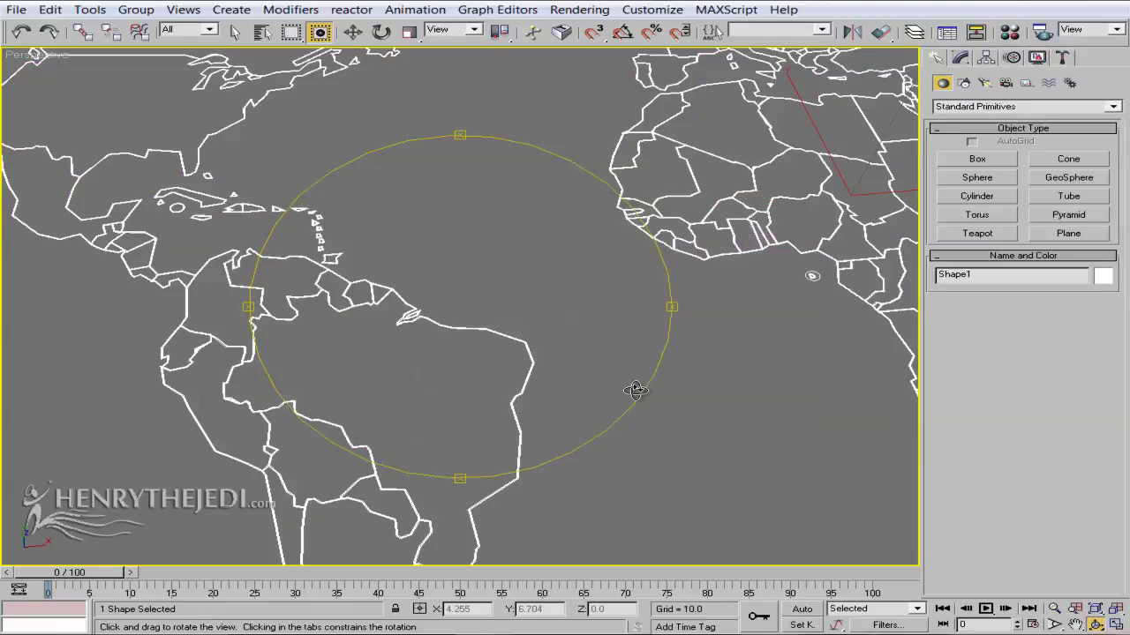
left_click_drag(635, 391, 512, 277)
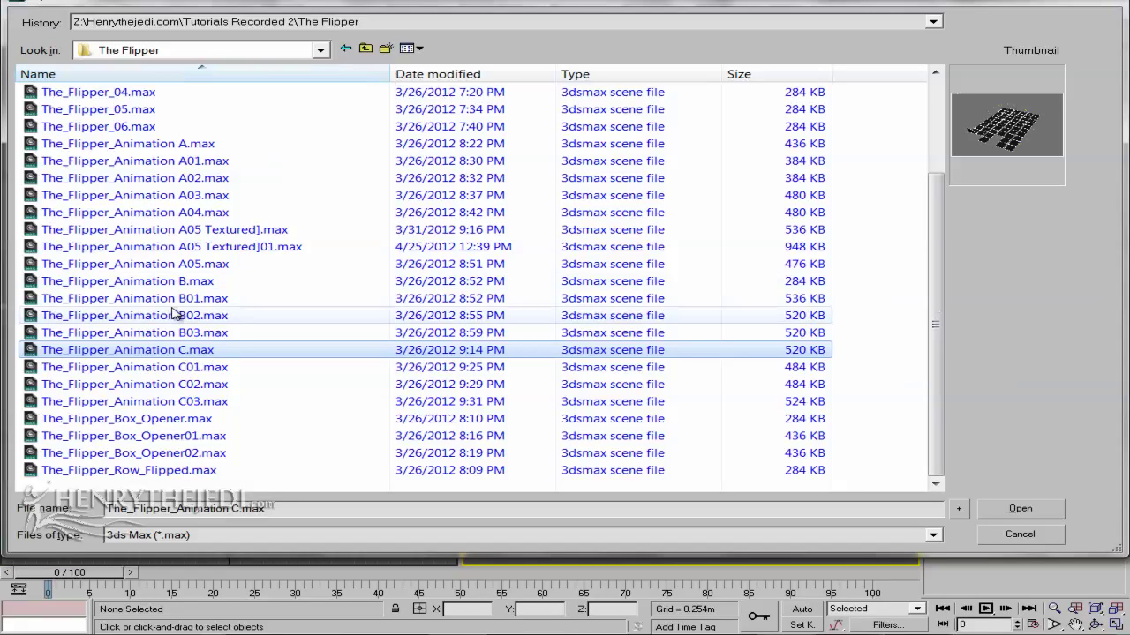
Open the scene file The_Flipper_Animation C.max from the The Flipper folder
left_click(126, 333)
left_click(143, 351)
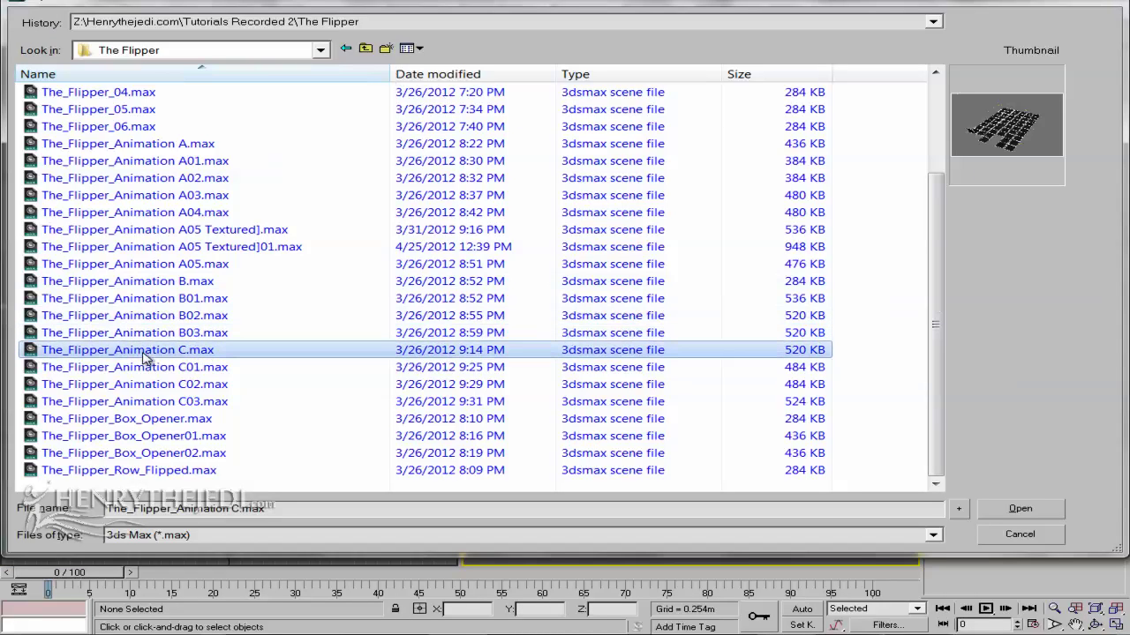
left_click(137, 333)
left_click(137, 351)
double_click(134, 352)
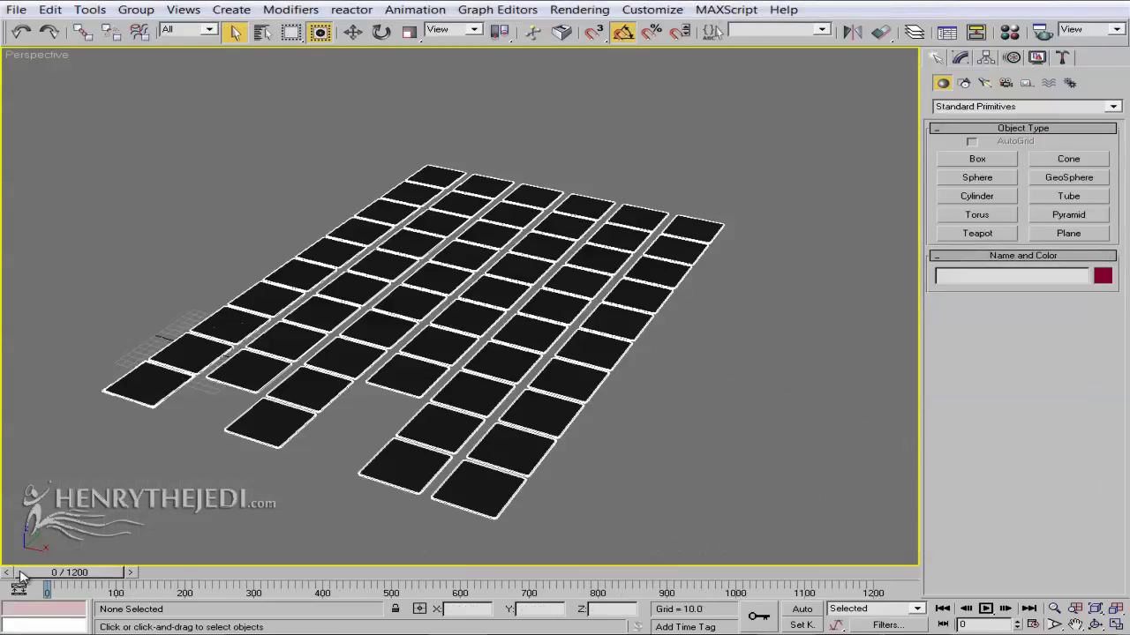
mouse_move(22, 576)
left_mouse_down()
mouse_move(596, 585)
mouse_move(26, 584)
left_mouse_up()
Import World Map.ai as an Adobe Illustrator file, merging it with the current scene as a single object
left_click(16, 9)
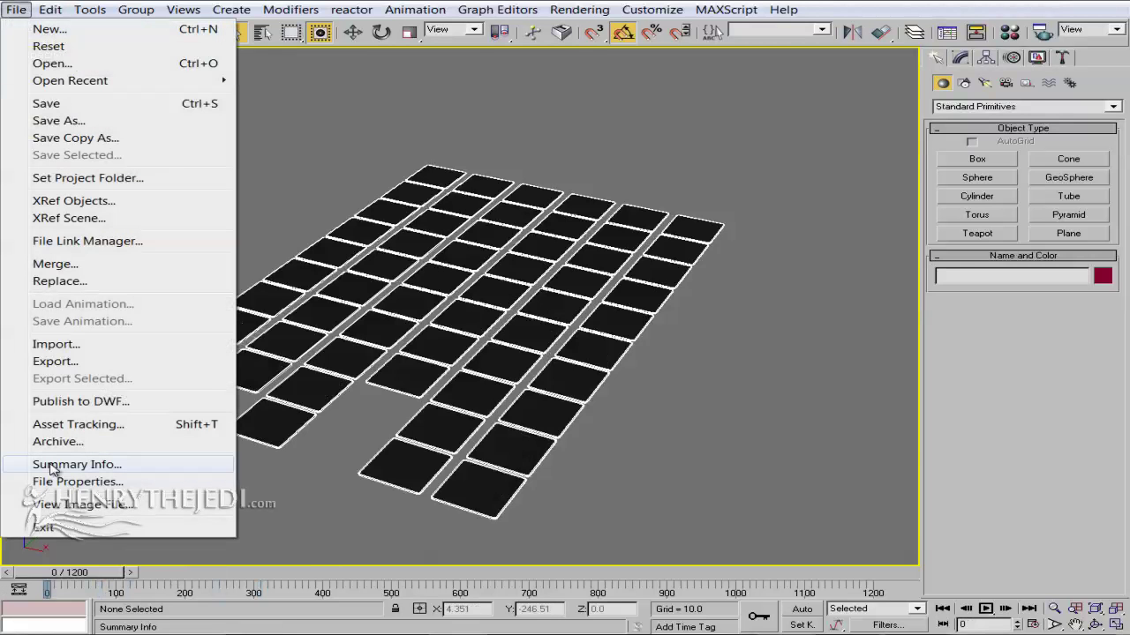
left_click(53, 344)
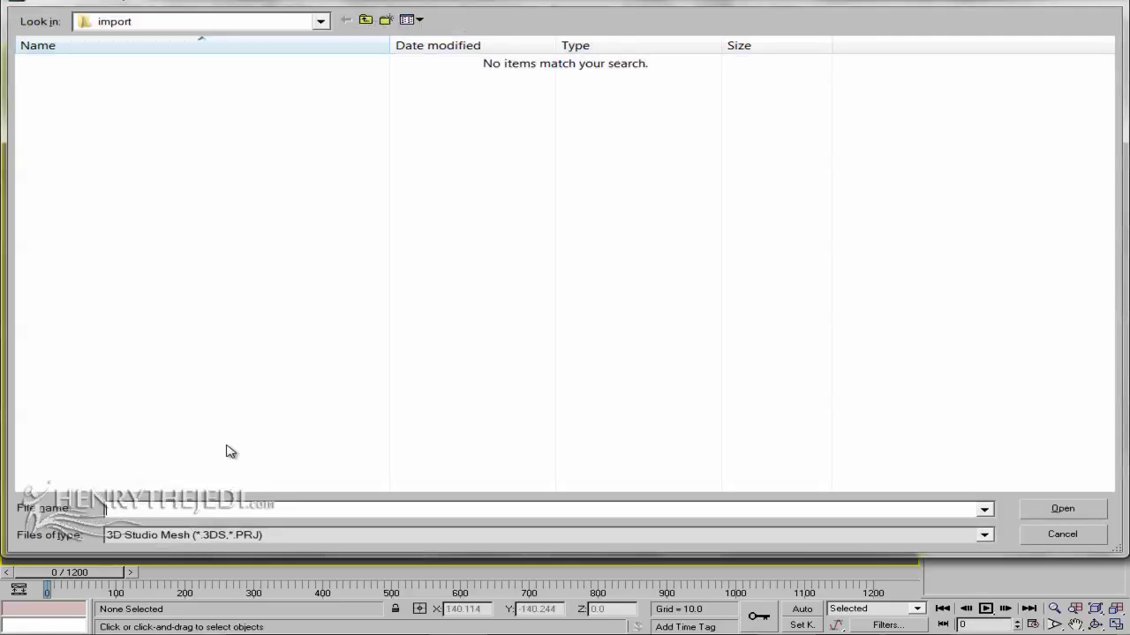
left_click(166, 536)
left_click(116, 337)
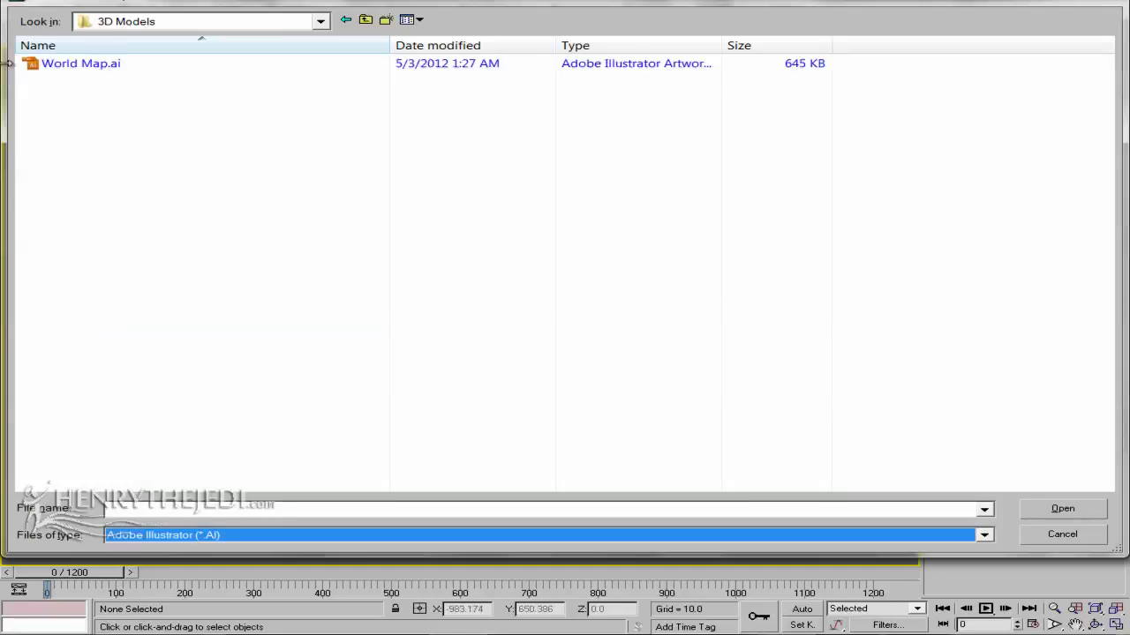
double_click(70, 67)
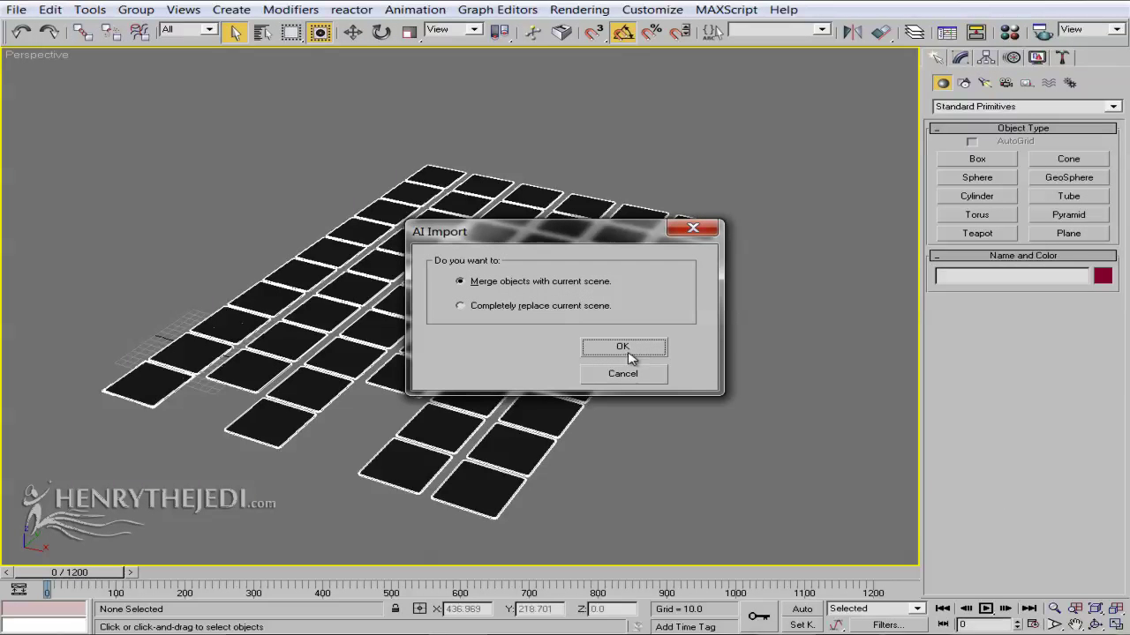
left_click(623, 347)
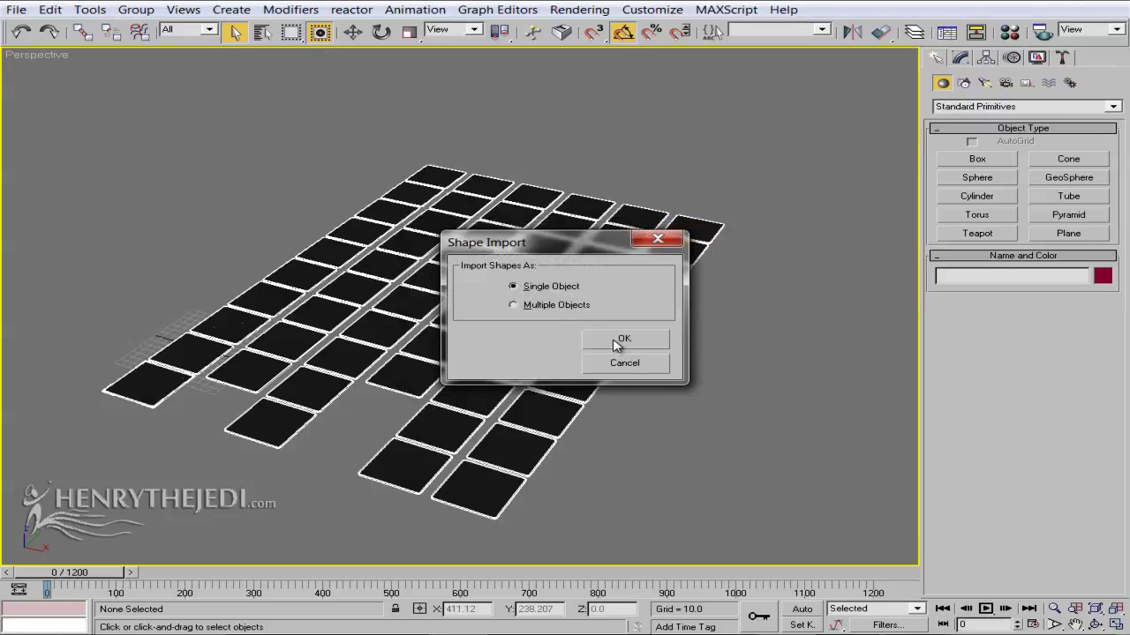
left_click(623, 341)
Switch the Perspective view to wireframe display around the tiles that cover the imported map
middle_click_drag(337, 352, 514, 325)
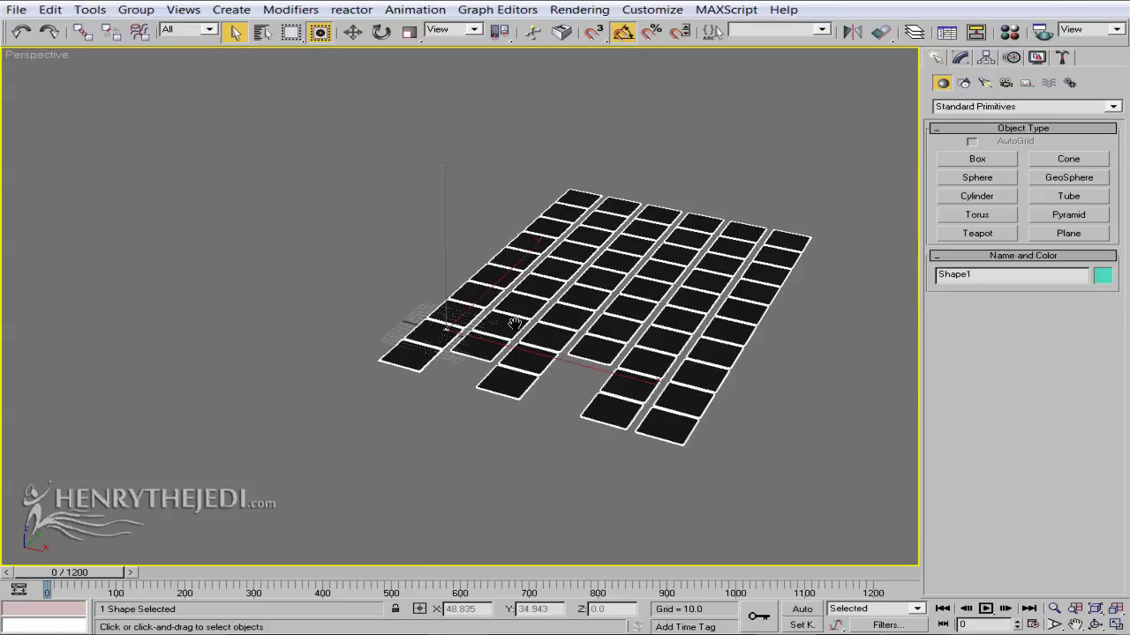
scroll(657, 296, "up", 5)
middle_click_drag(658, 298, 56, 284)
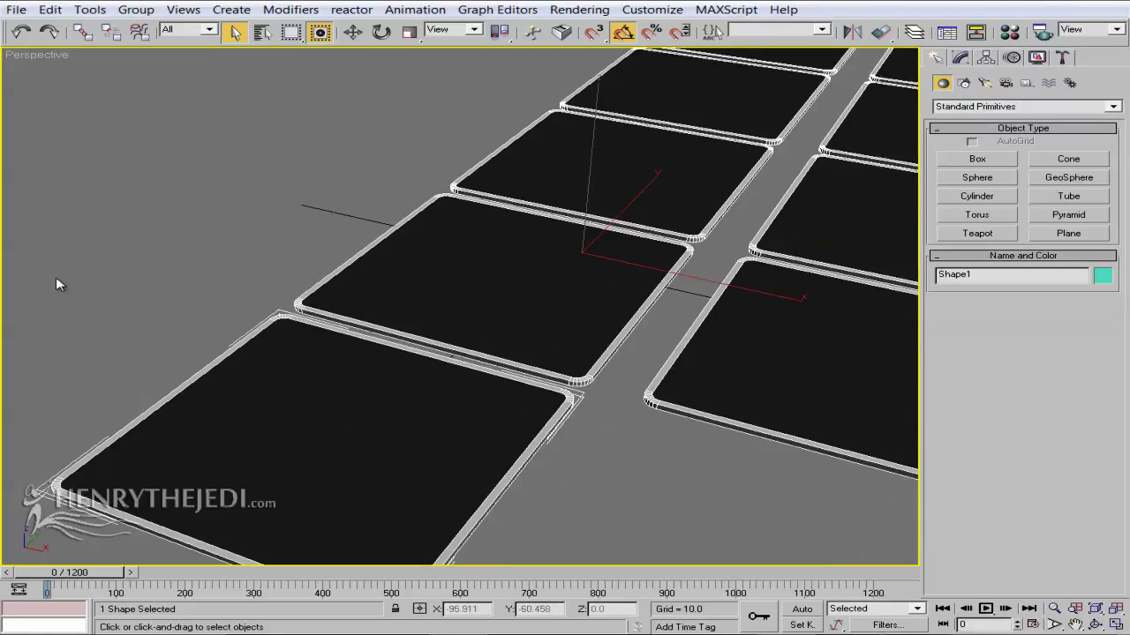
right_click(36, 55)
left_click(80, 105)
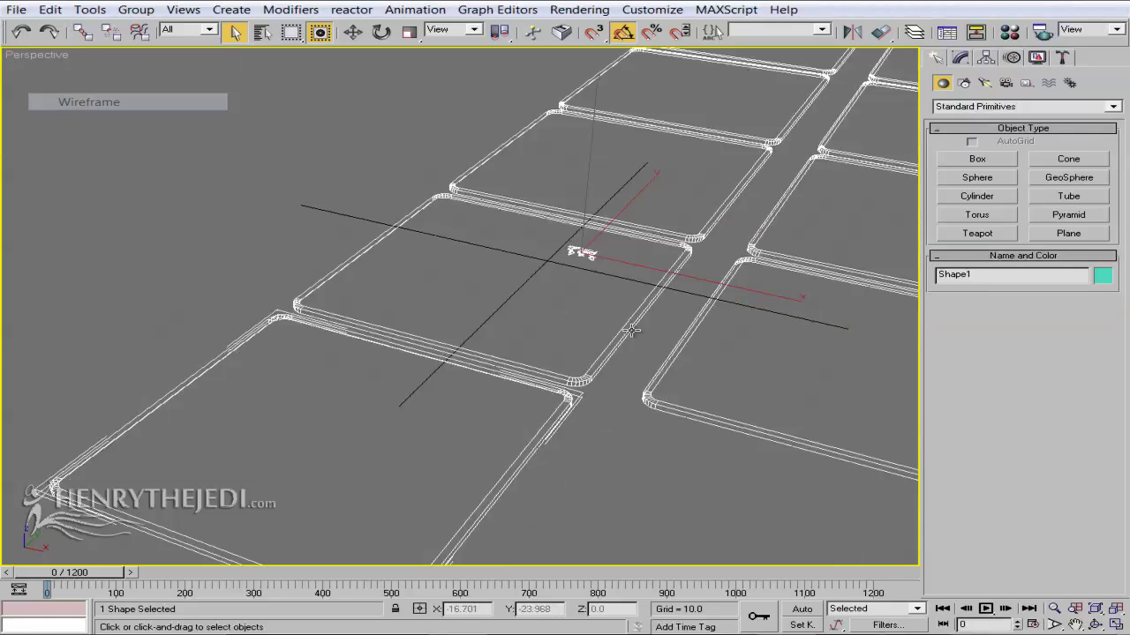
Uniformly scale up the imported map shape with the Scale Transform Type-In until it spans the tile grid
middle_click_drag(642, 302, 530, 320)
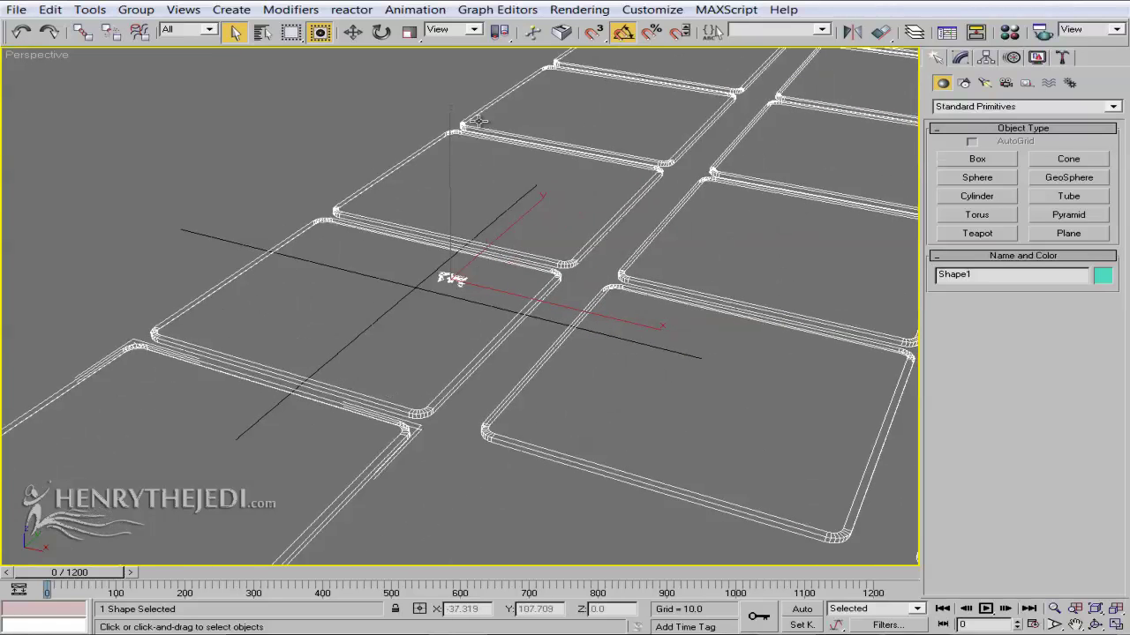
left_click(408, 33)
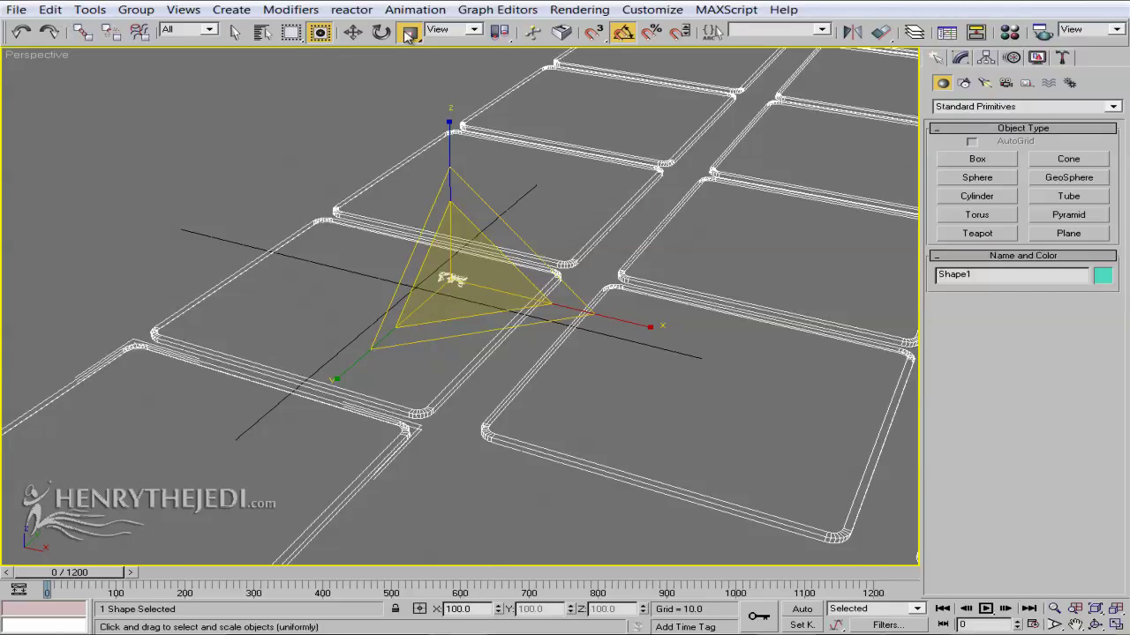
right_click(407, 34)
left_click_drag(854, 482, 837, 418)
left_click_drag(989, 470, 624, 625)
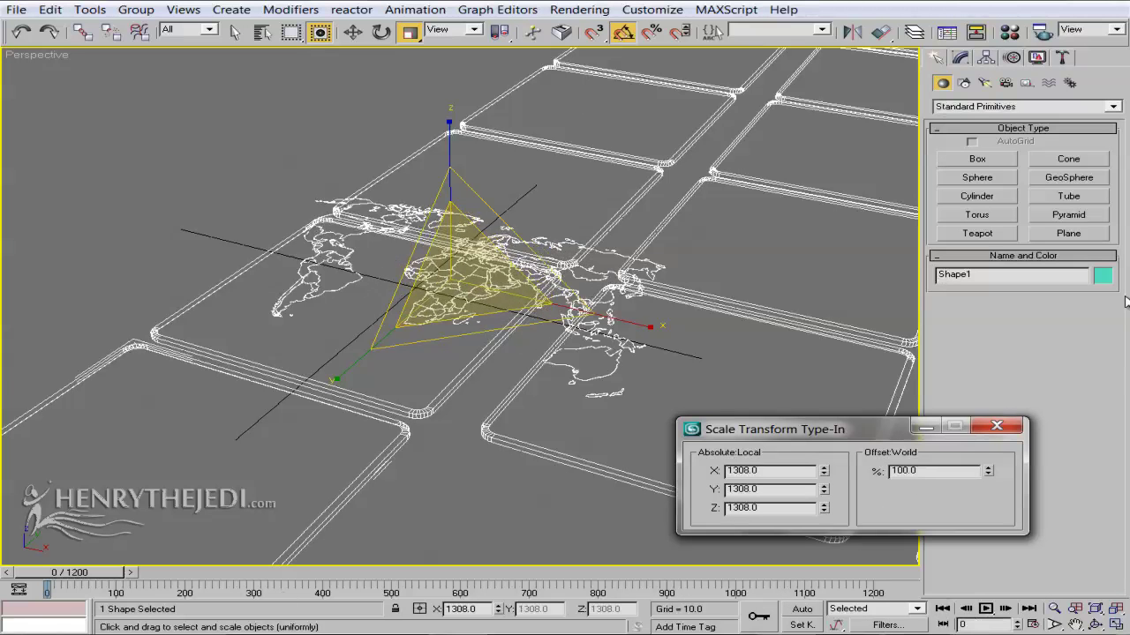
left_click_drag(991, 470, 255, 329)
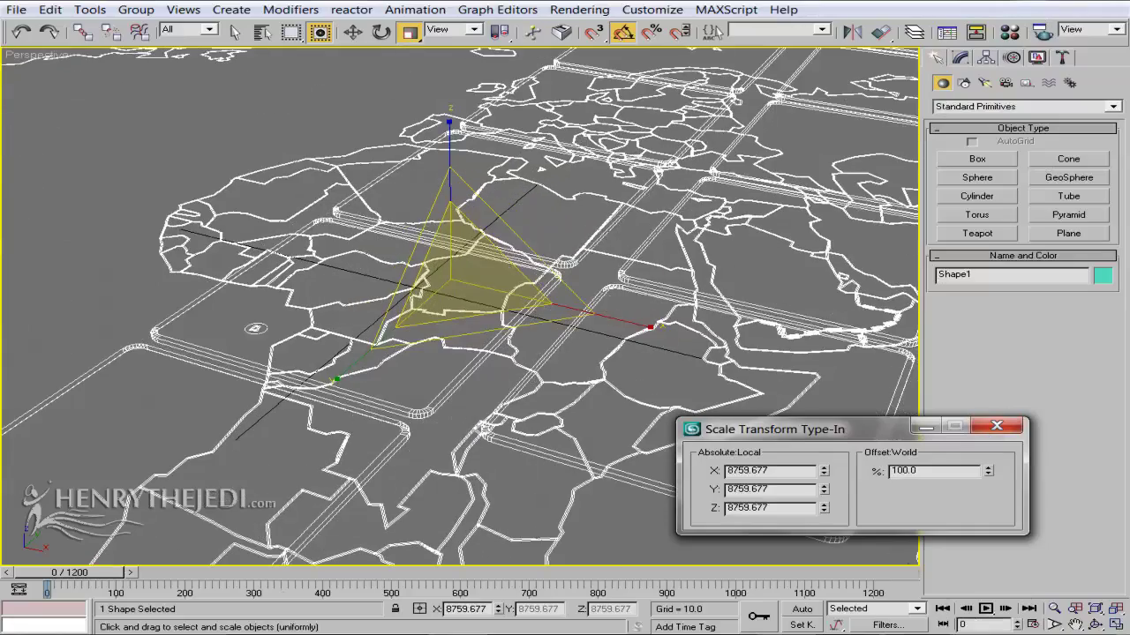
scroll(491, 434, "down", 5)
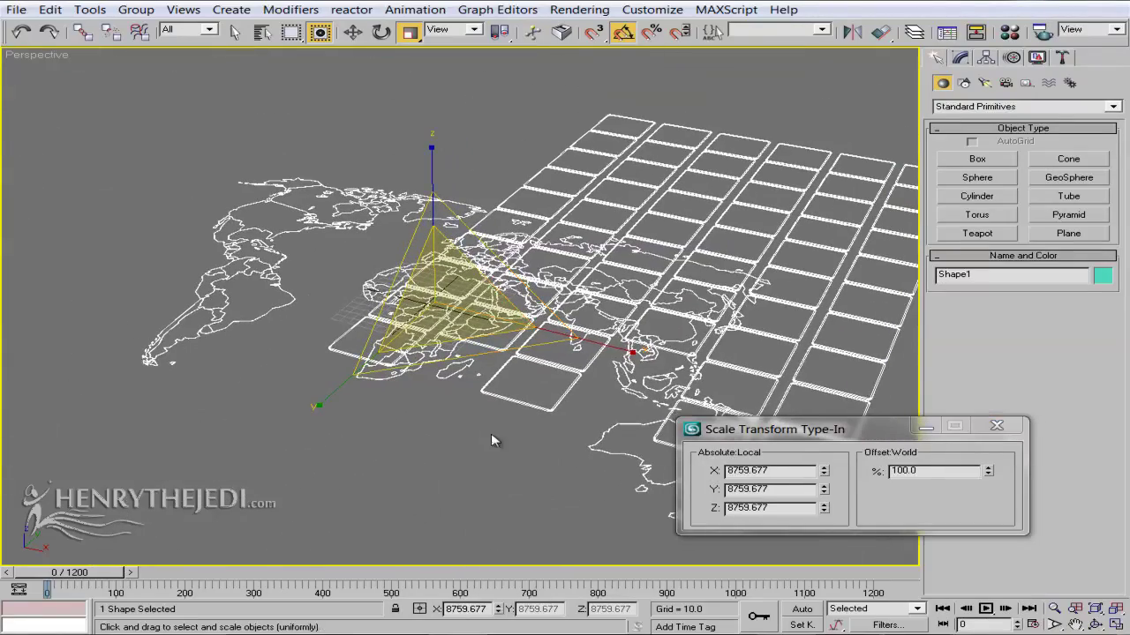
left_click_drag(990, 474, 992, 397)
Rotate the map shape 90 degrees about Z and move it over the tiles to about X 269.4, Y 7.7
left_click(381, 32)
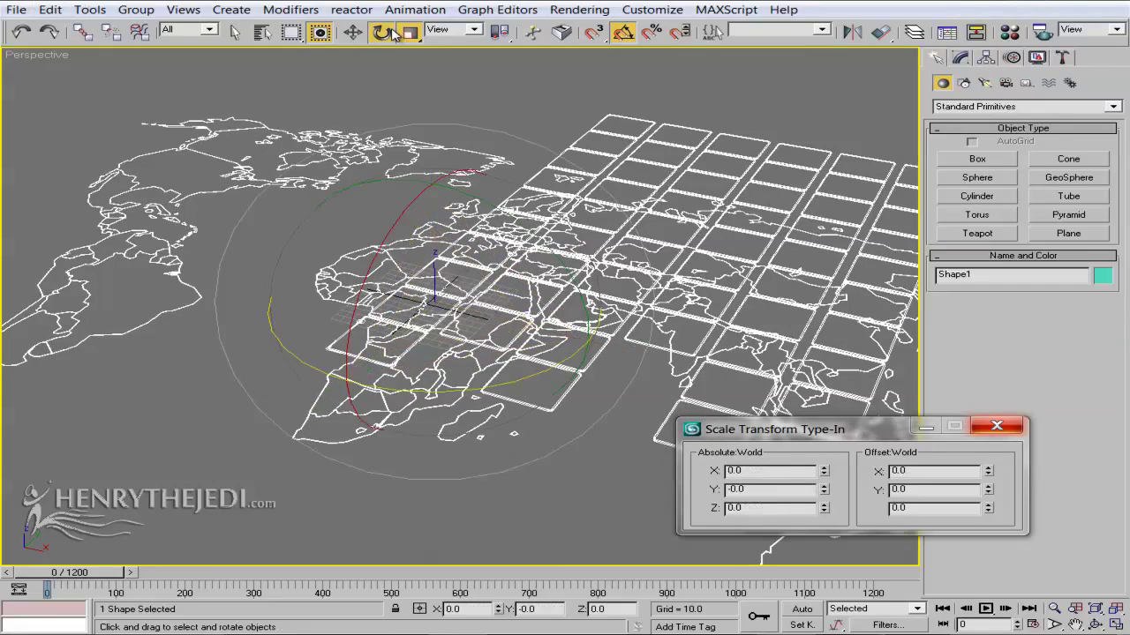
left_click_drag(504, 386, 567, 367)
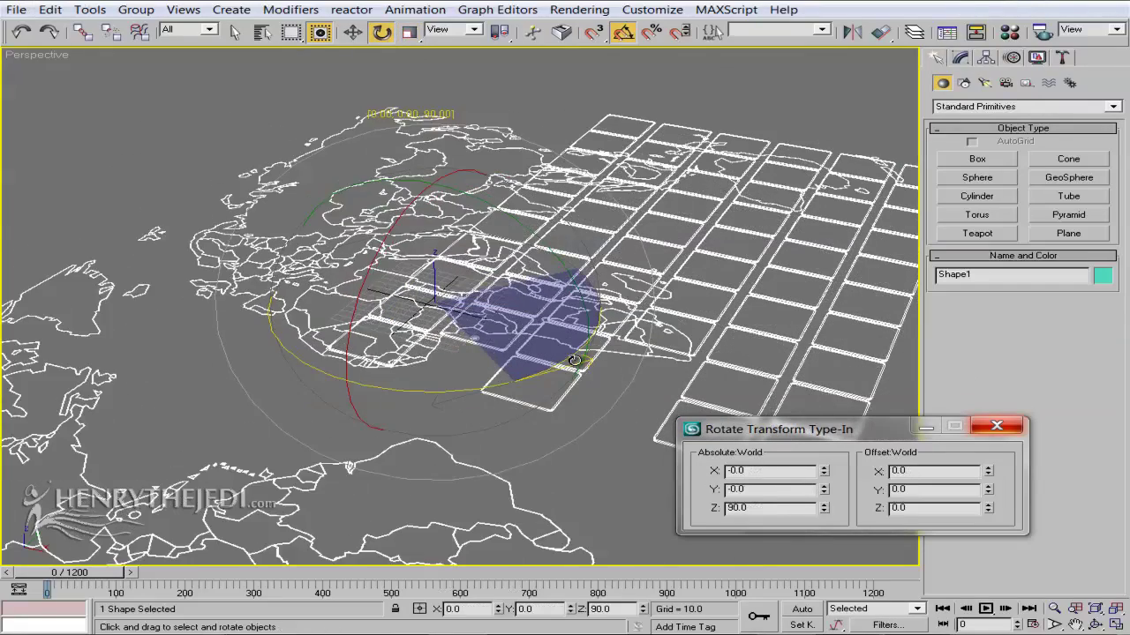
left_click(352, 31)
left_click_drag(567, 335, 745, 357)
left_click(996, 427)
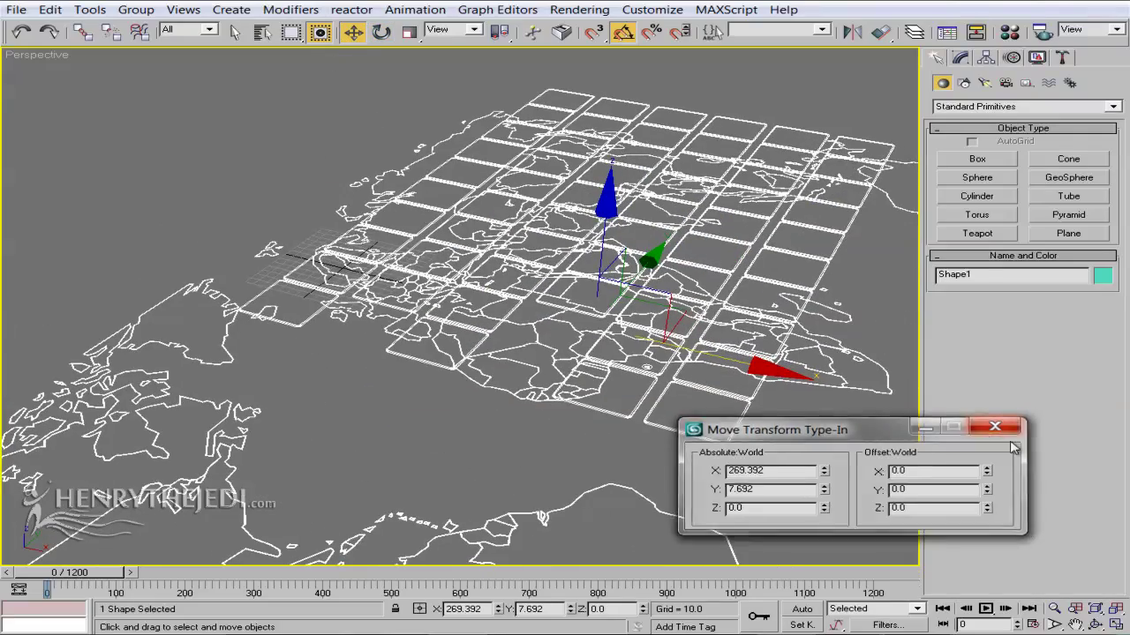
Switch the Perspective view to Smooth + Highlights shading, seen from an angle that shows the map upright
left_click(1096, 624)
left_click_drag(644, 285, 370, 238)
right_click(53, 58)
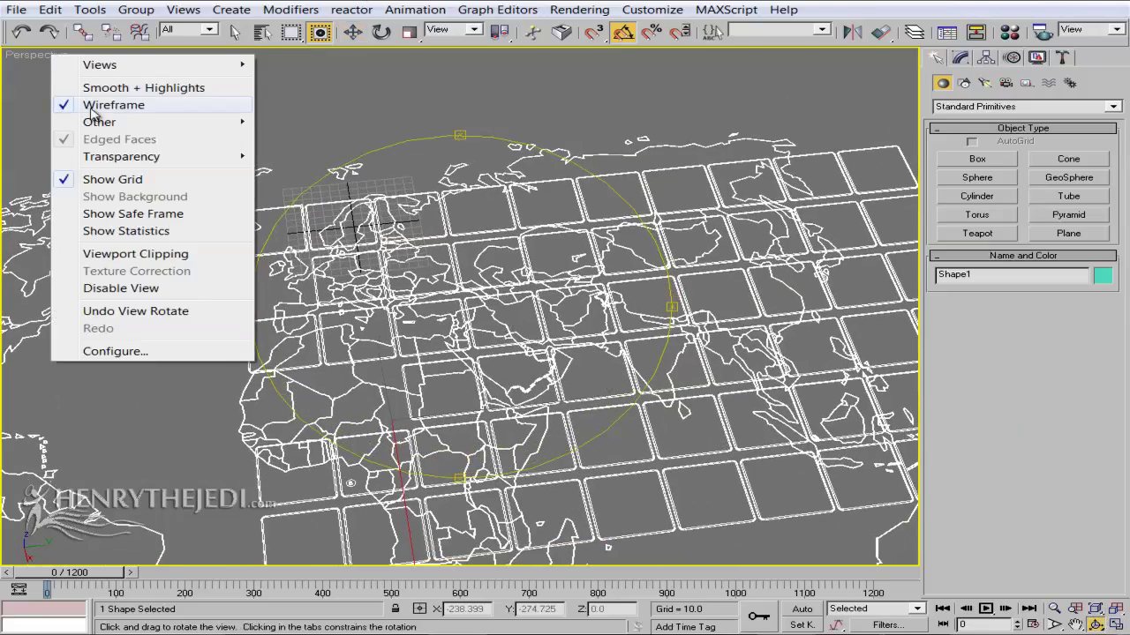
left_click(108, 87)
Move the map shape along the Y axis to about Y 113.9 so it sits centrally beneath the tiles
left_click(352, 31)
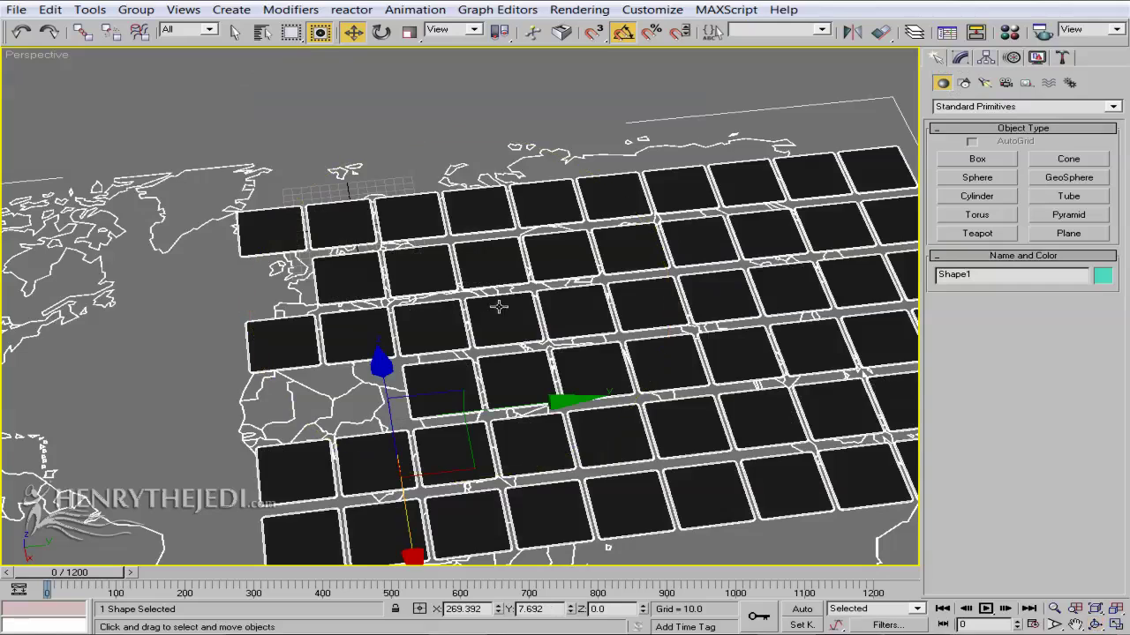
scroll(499, 302, "down", 6)
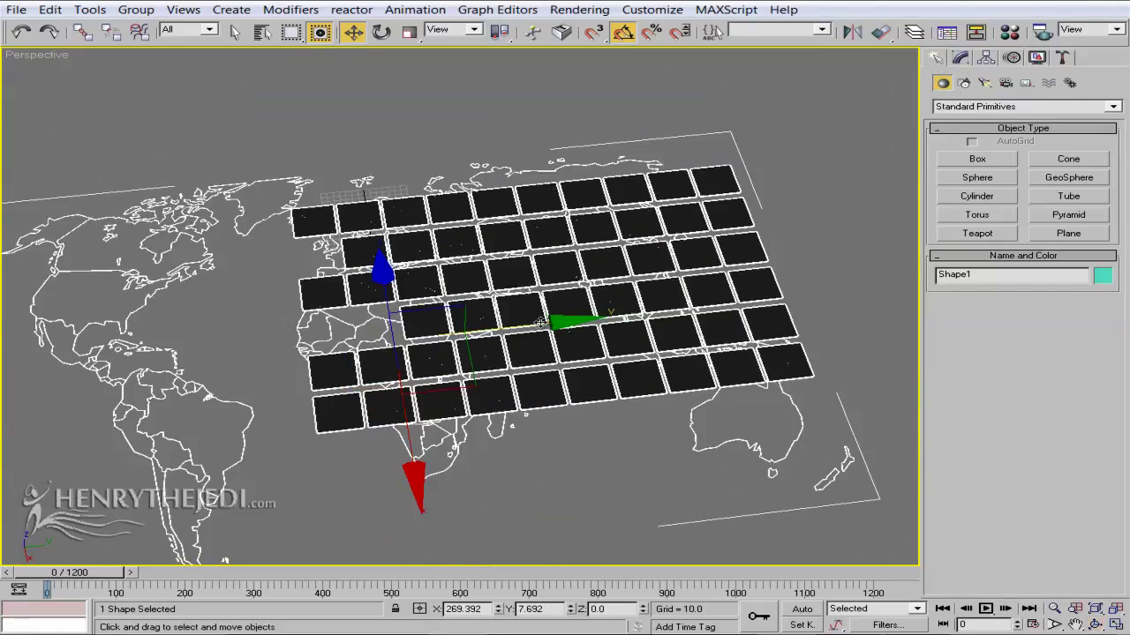
left_click_drag(540, 323, 607, 312)
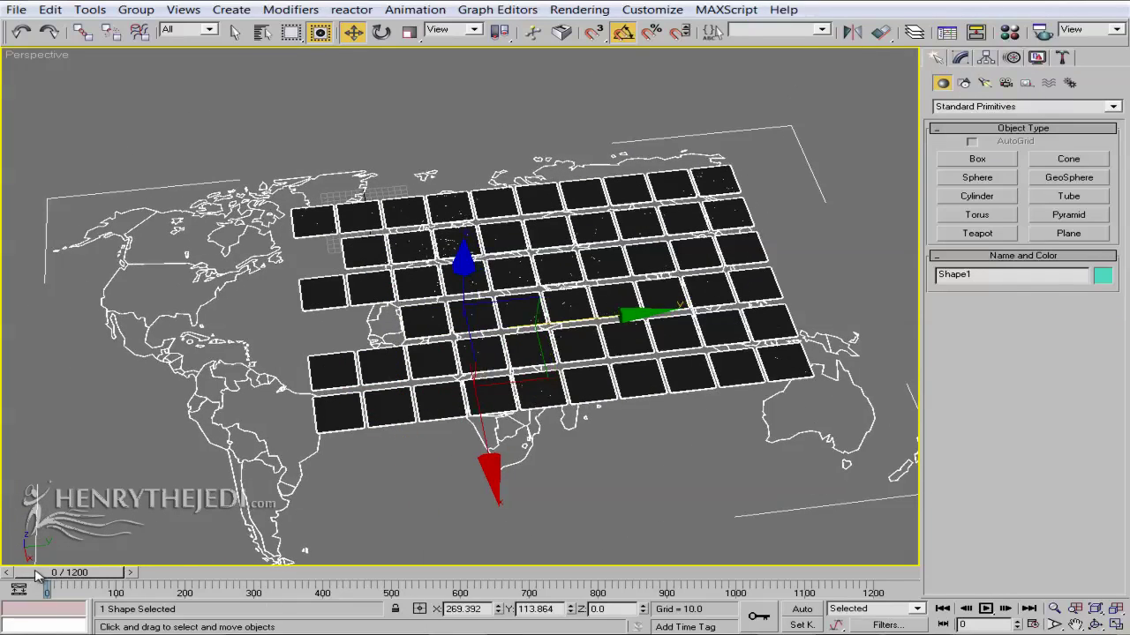
Scrub the tile animation to frame 1159 and back to frame 999 to uncover the map
left_click_drag(38, 575, 816, 590)
key("w")
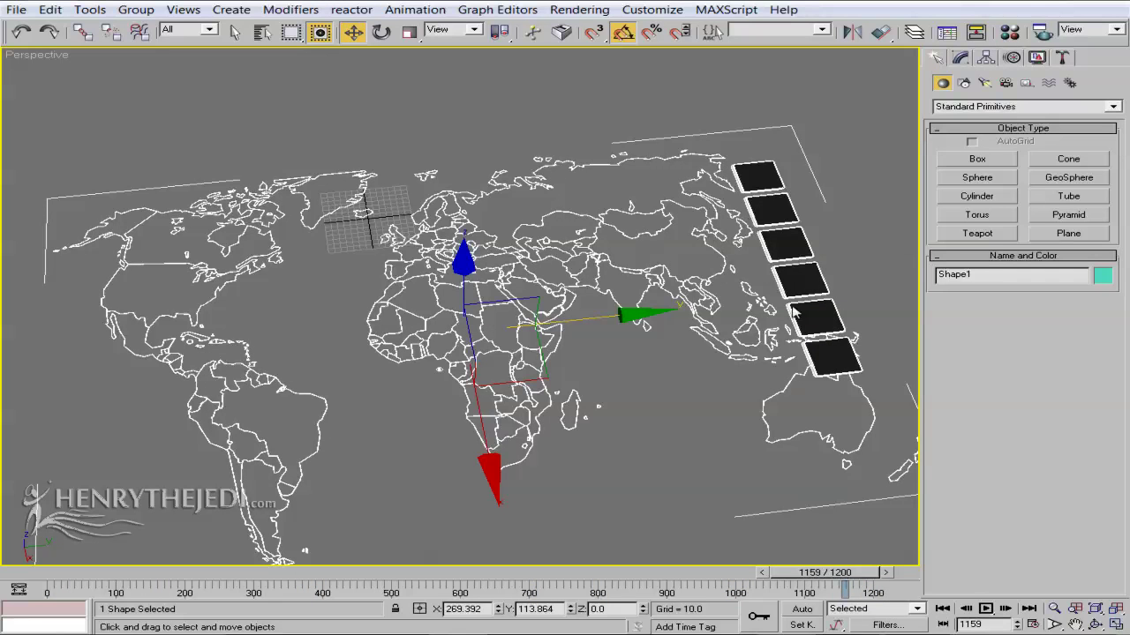
left_click_drag(847, 577, 737, 506)
key("w")
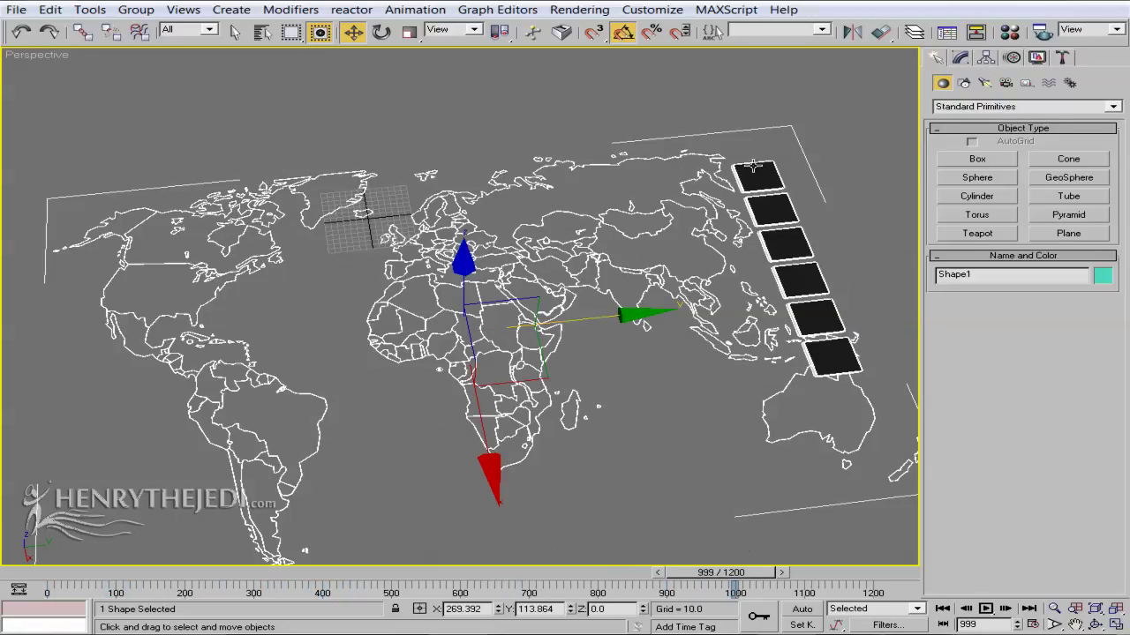
Render the Perspective view at frame 999 with the whole map in view and close the rendered frame
left_click_drag(1122, 42, 1095, 42)
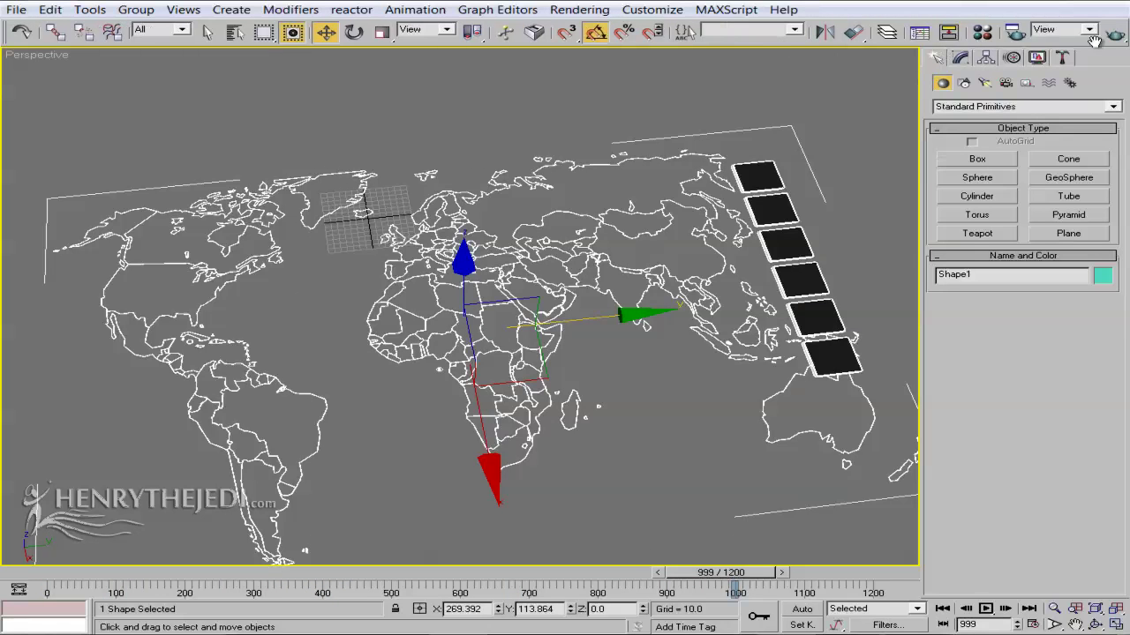
left_click(1116, 34)
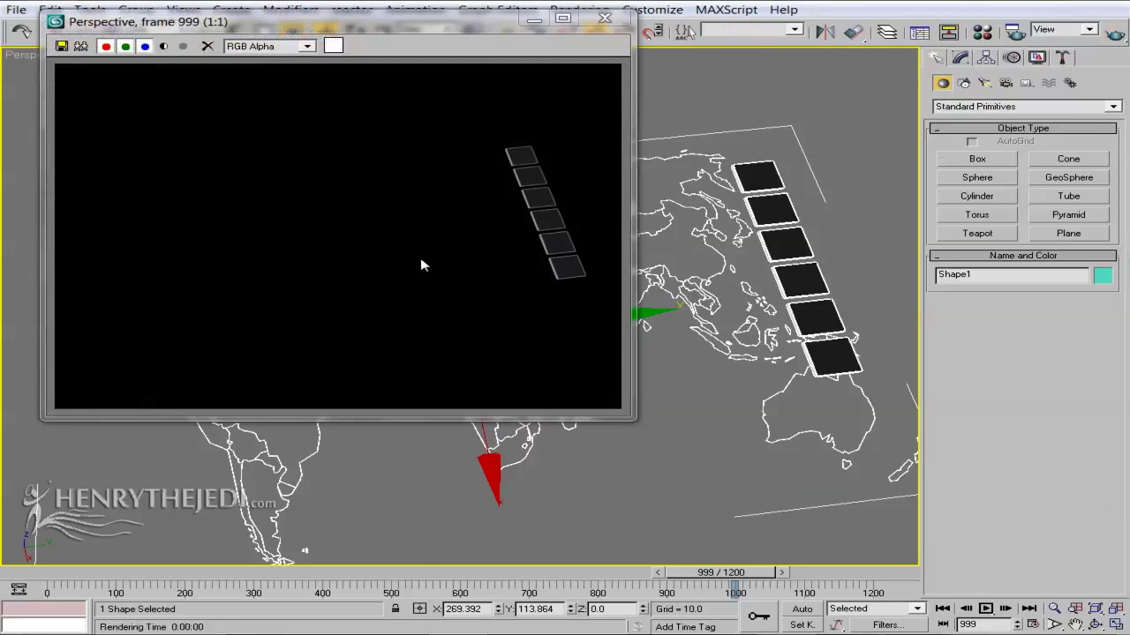
left_click(604, 17)
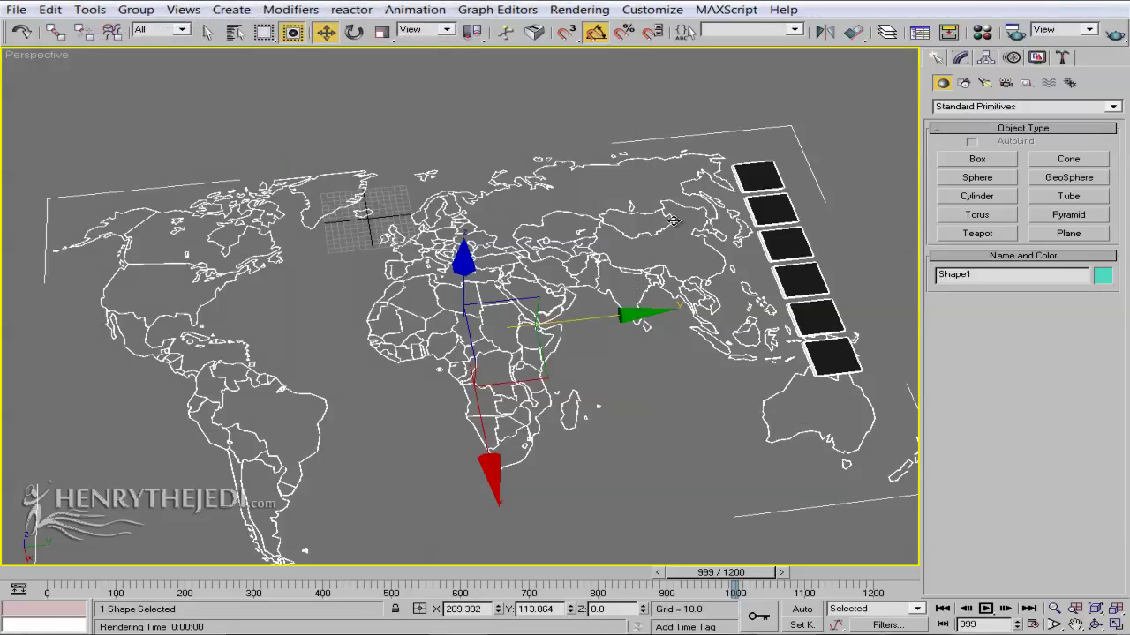
Test-render a close-up of the map's African region at frame 999 and close the rendered frame
left_click(1095, 624)
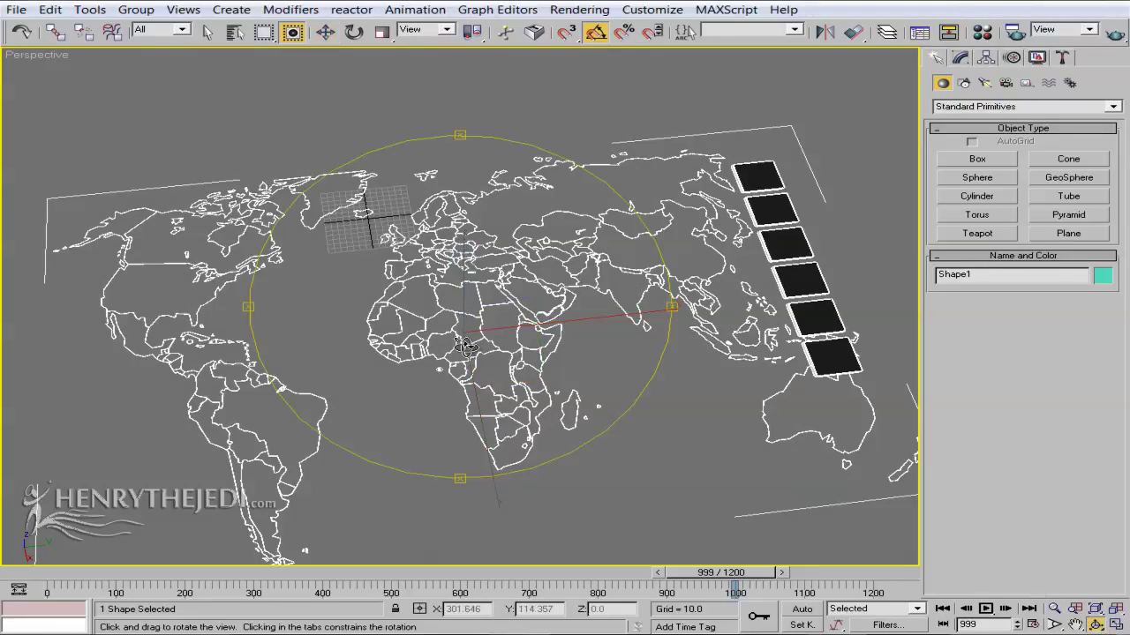
left_click_drag(466, 349, 644, 325)
scroll(513, 320, "up", 5)
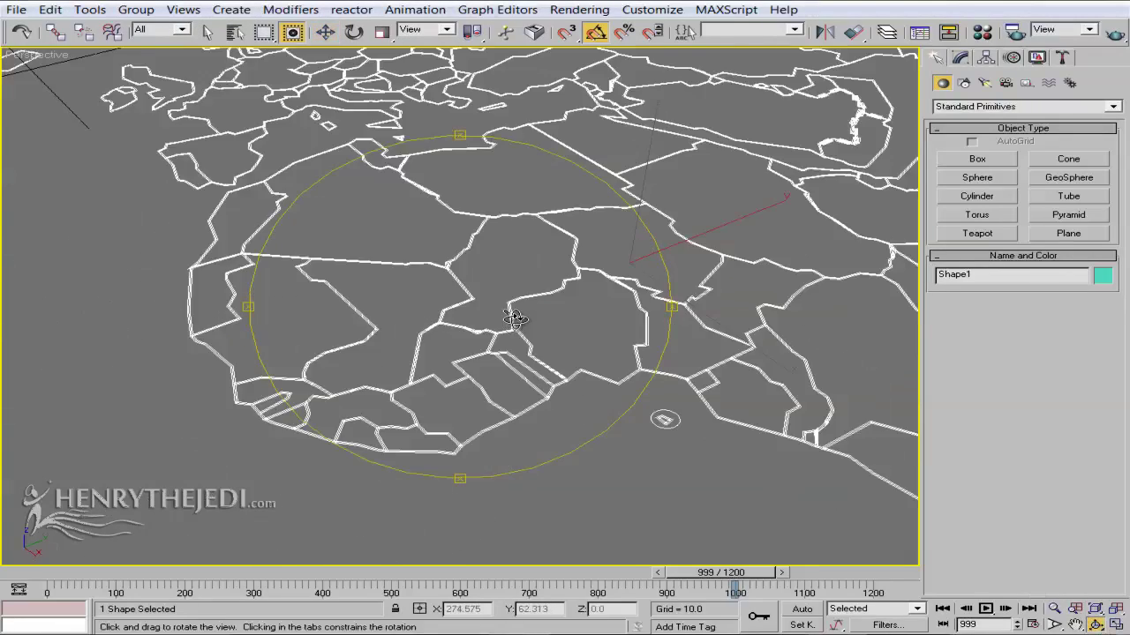
scroll(515, 318, "down", 5)
scroll(515, 319, "up", 3)
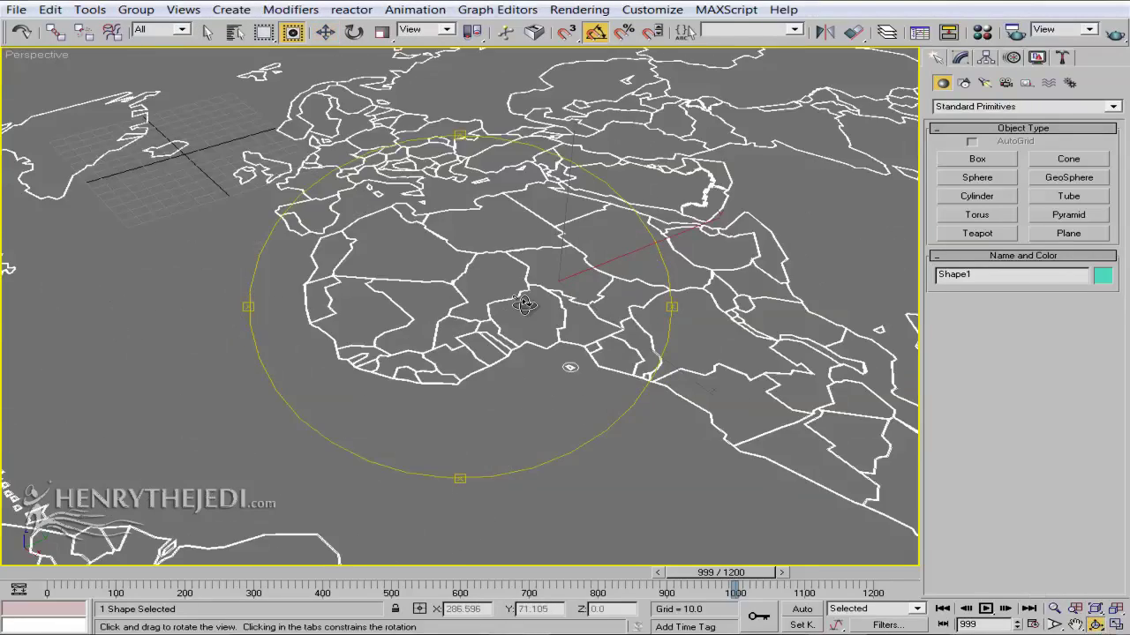
left_click(1117, 34)
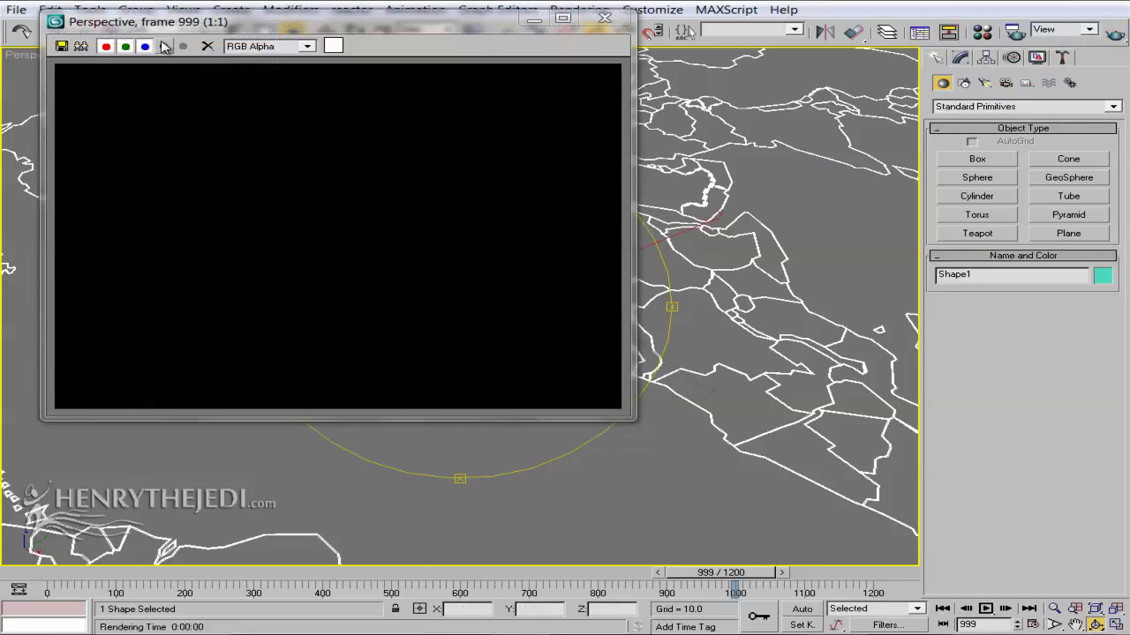
left_click(606, 19)
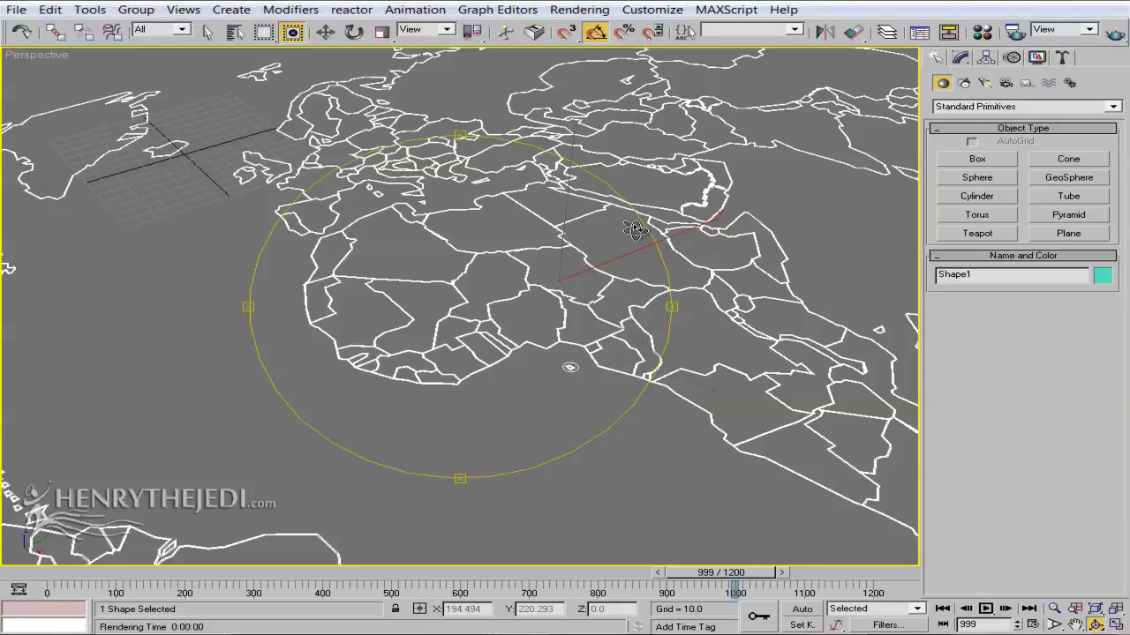
Add an Extrude modifier to the map's editable spline
middle_click_drag(569, 387, 572, 395)
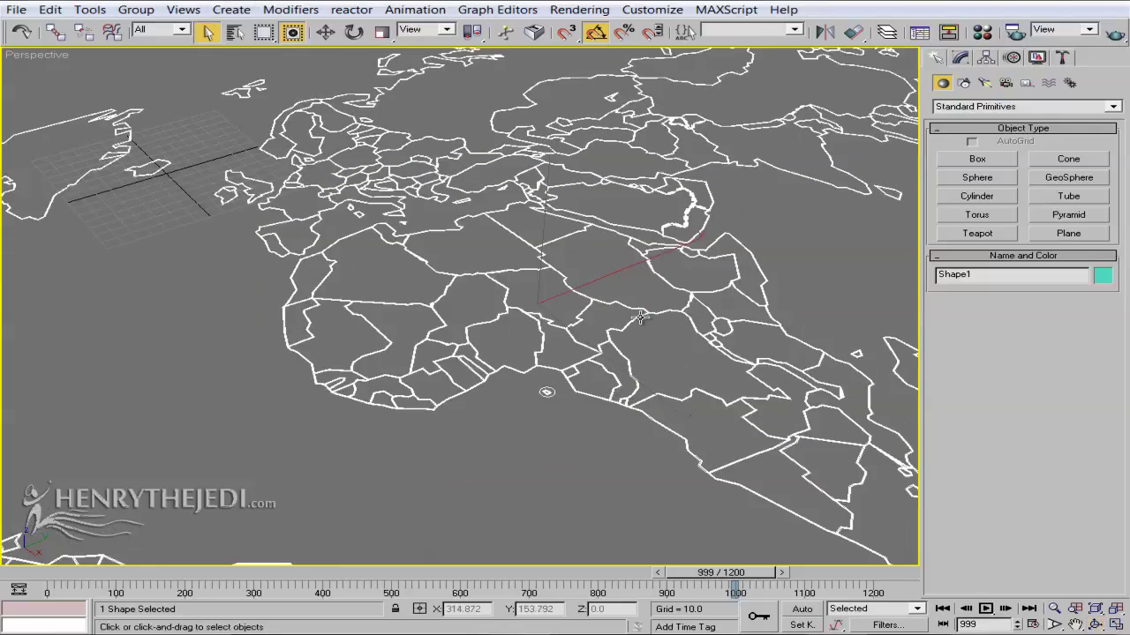
middle_click_drag(636, 316, 583, 358)
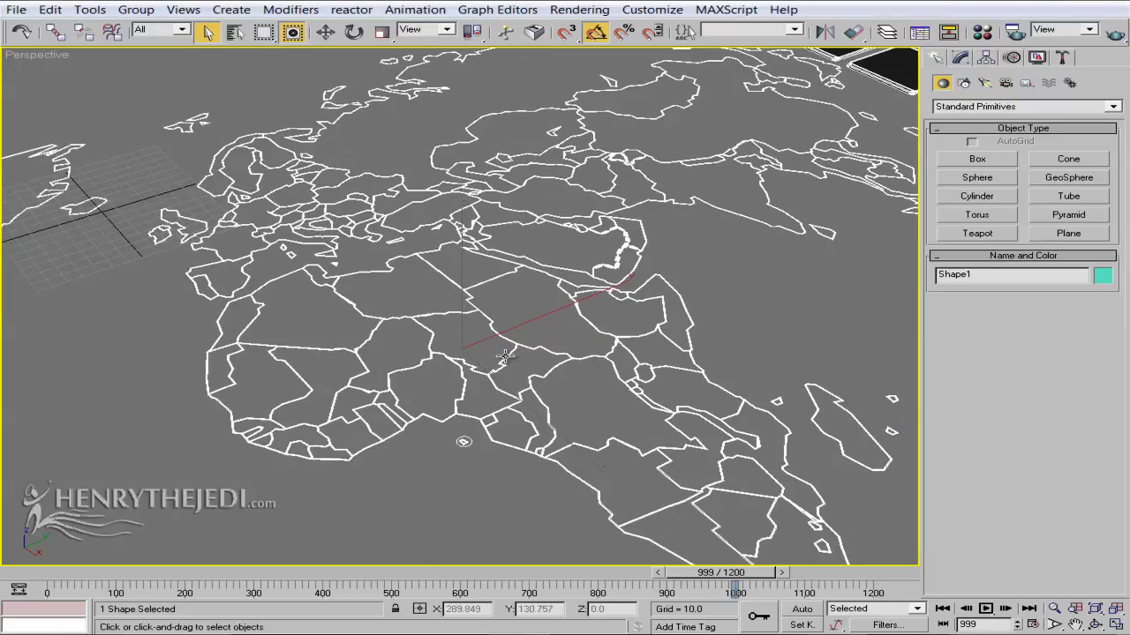
scroll(706, 337, "down", 3)
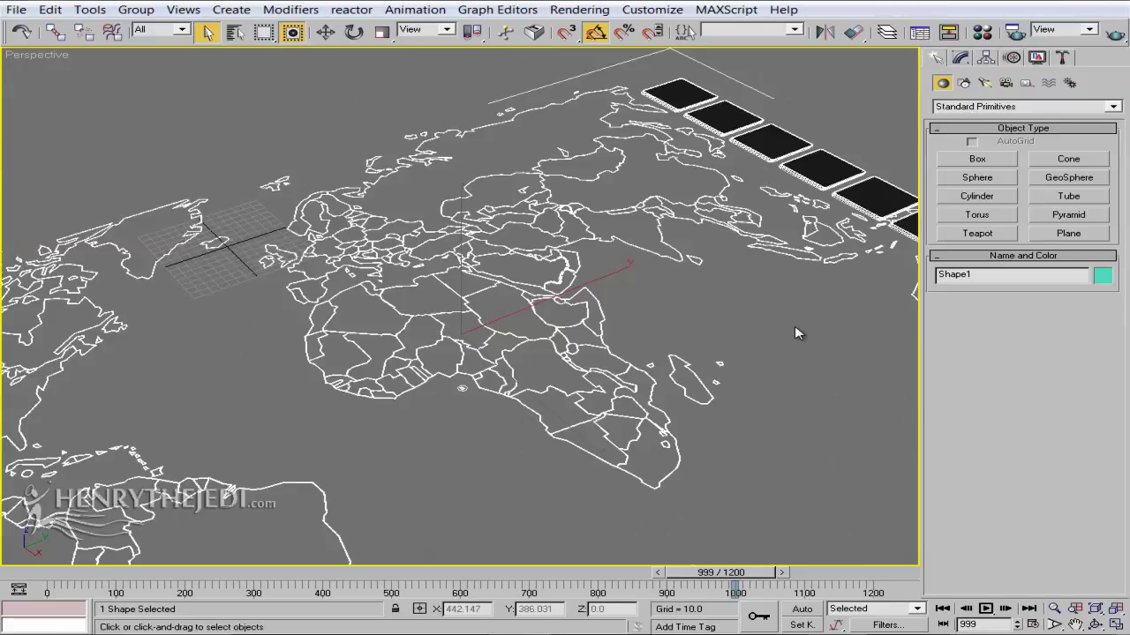
left_click(961, 58)
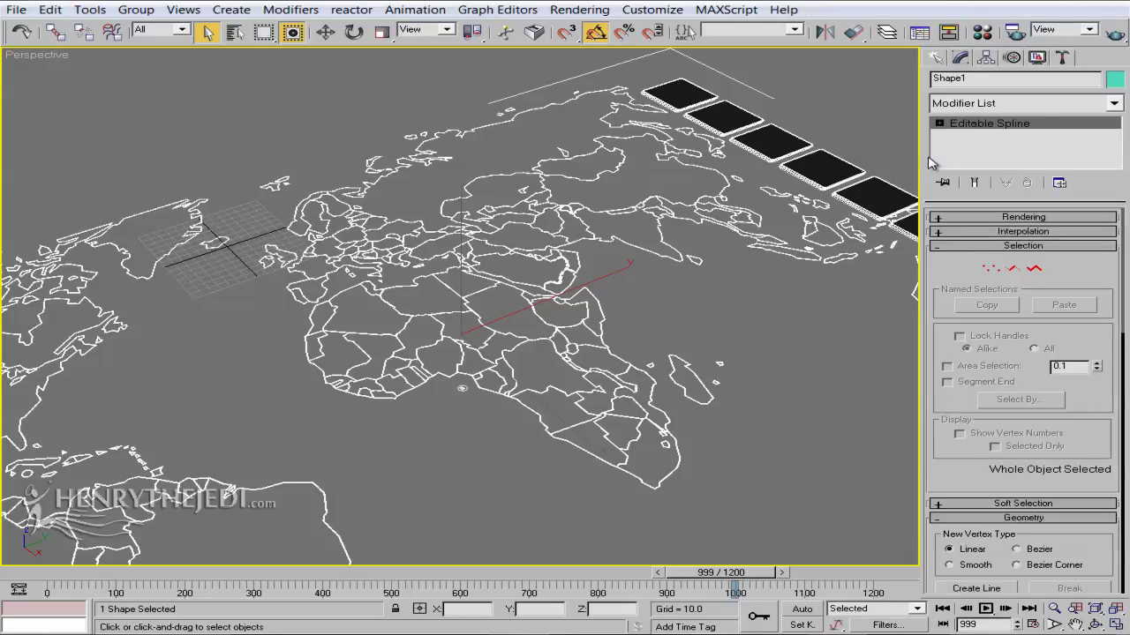
left_click(1036, 106)
scroll(1015, 353, "down", 4)
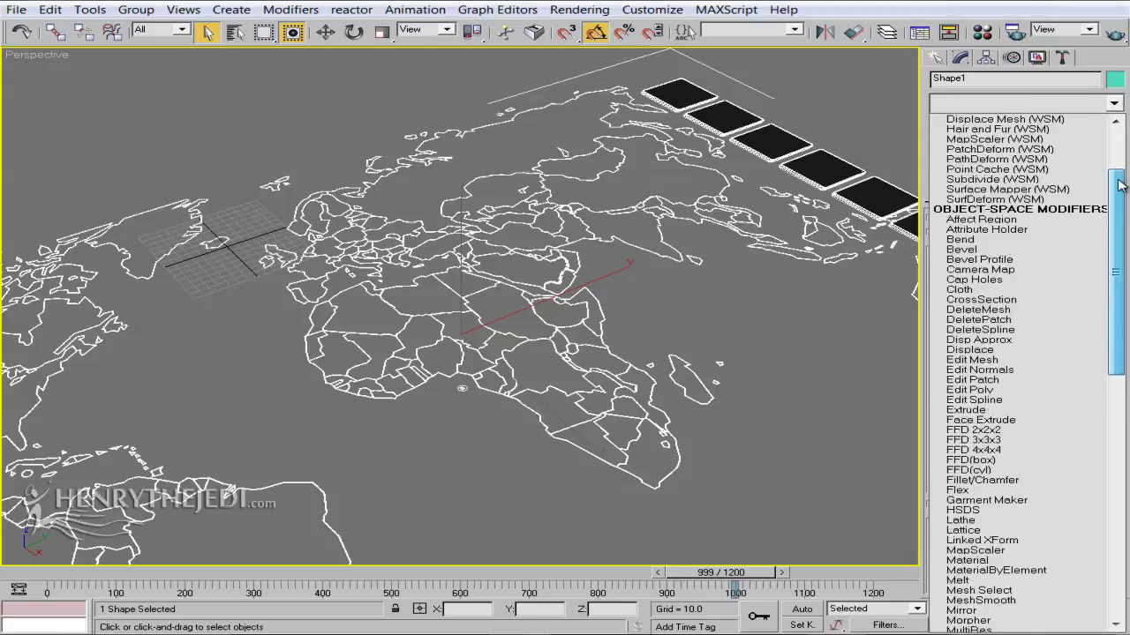
left_click(968, 410)
Try Extrude amounts between 53.5 and -2.5 on the map shape
middle_click_drag(403, 332, 385, 308)
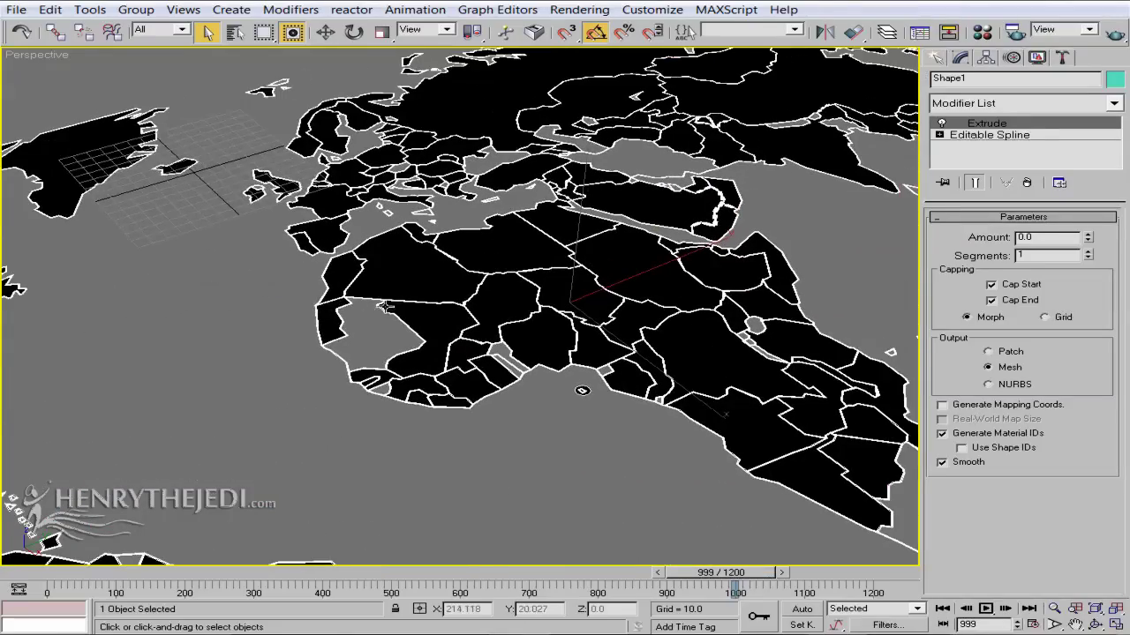
middle_click_drag(494, 331, 589, 342)
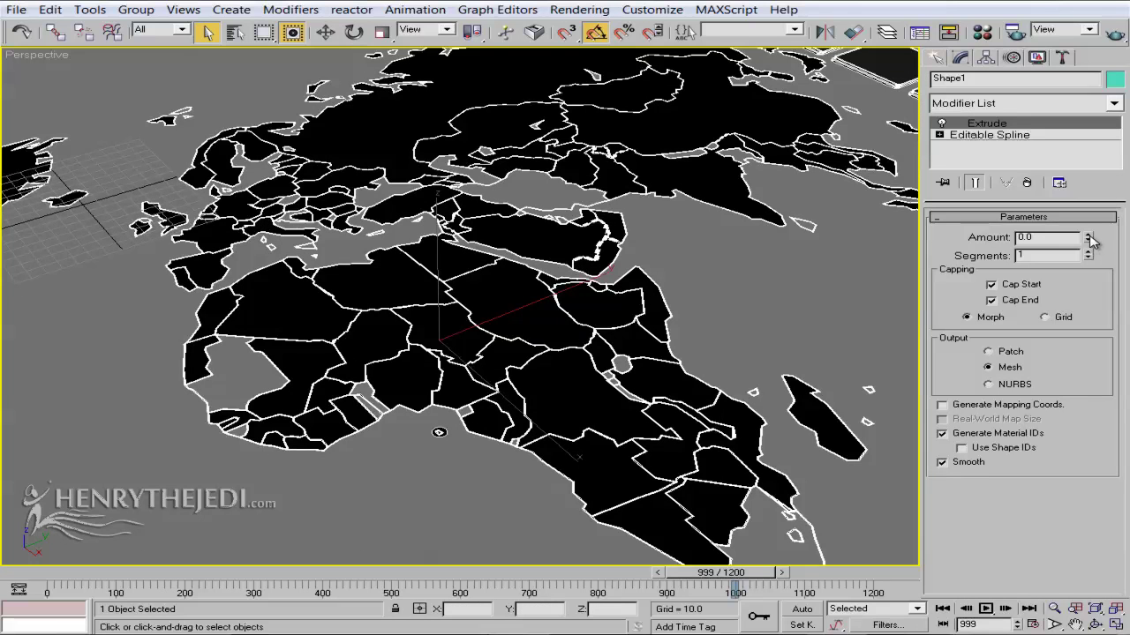
left_click_drag(1097, 170, 1094, 156)
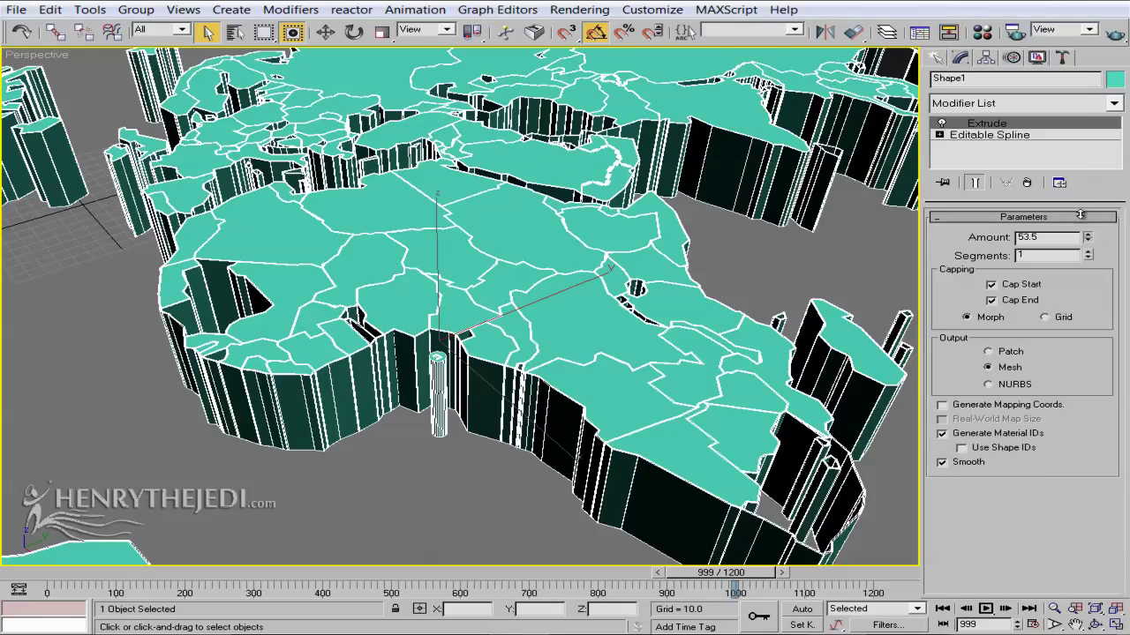
left_click_drag(1080, 215, 1080, 217)
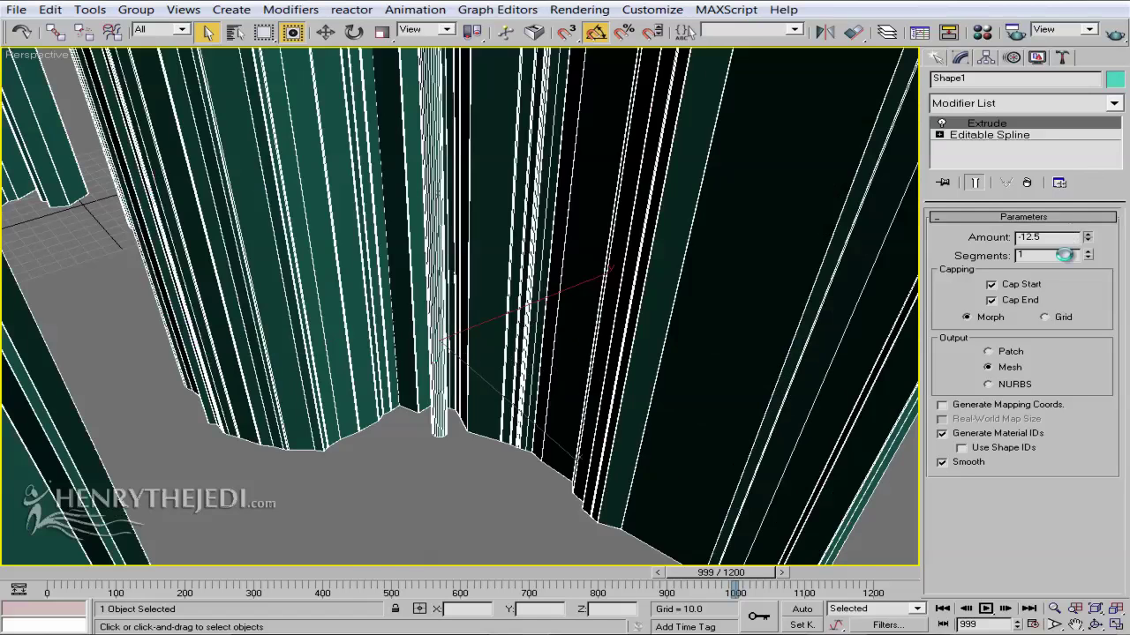
left_click_drag(1065, 255, 678, 300)
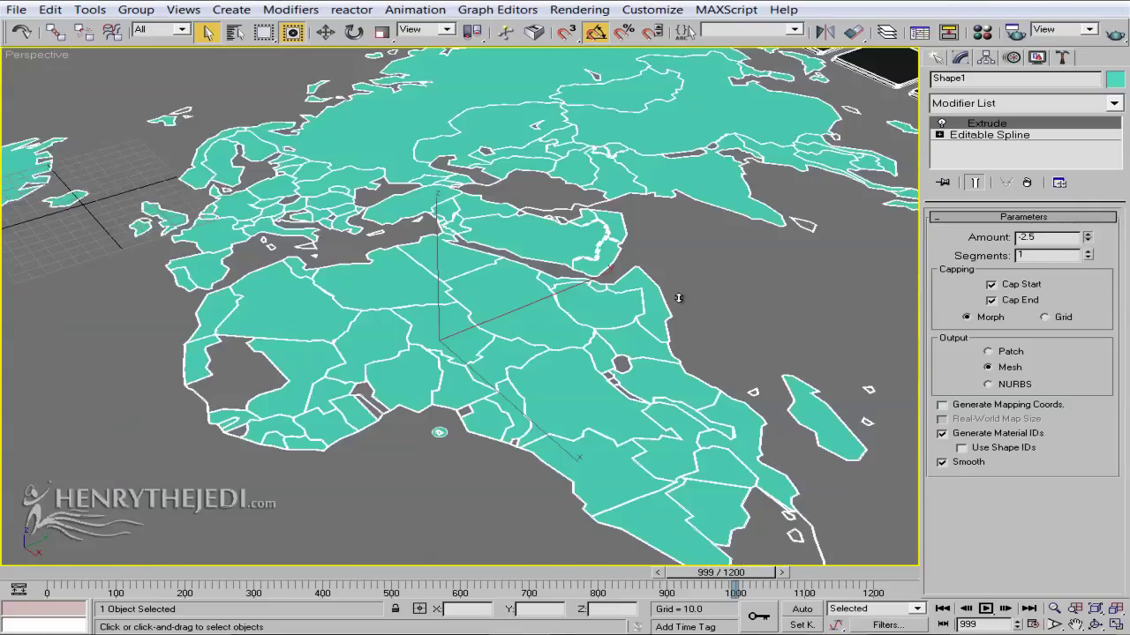
Set the map's Extrude amount to 0.05 for a thin slab, checking its thickness around Africa
scroll(678, 298, "down", 3)
scroll(523, 261, "down", 3)
scroll(523, 260, "up", 3)
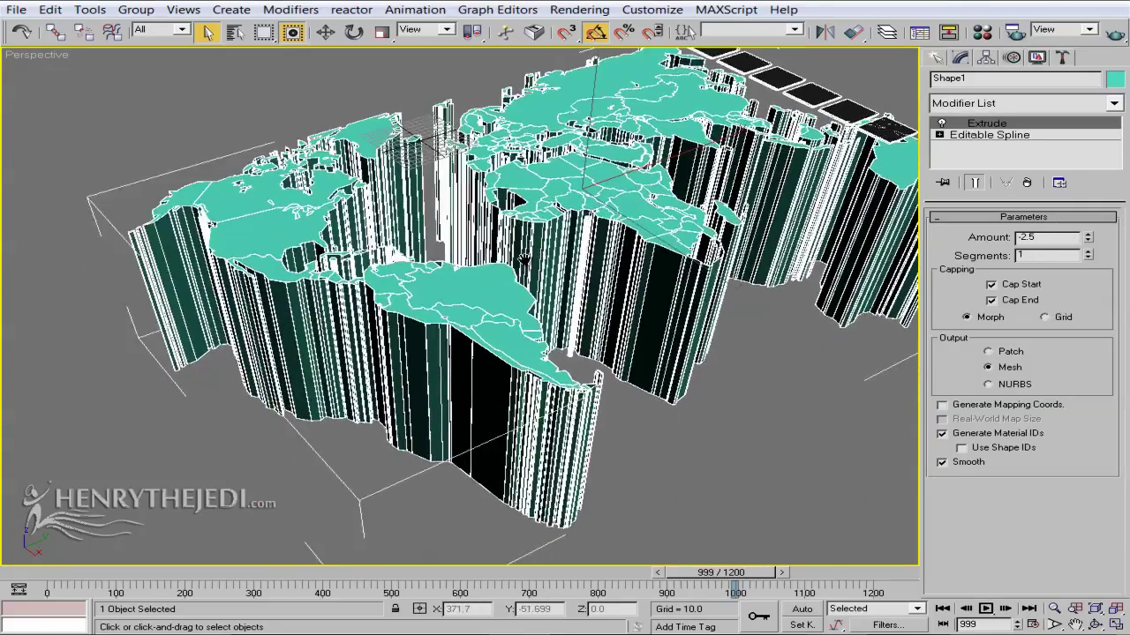
scroll(523, 260, "down", 2)
left_click(1094, 625)
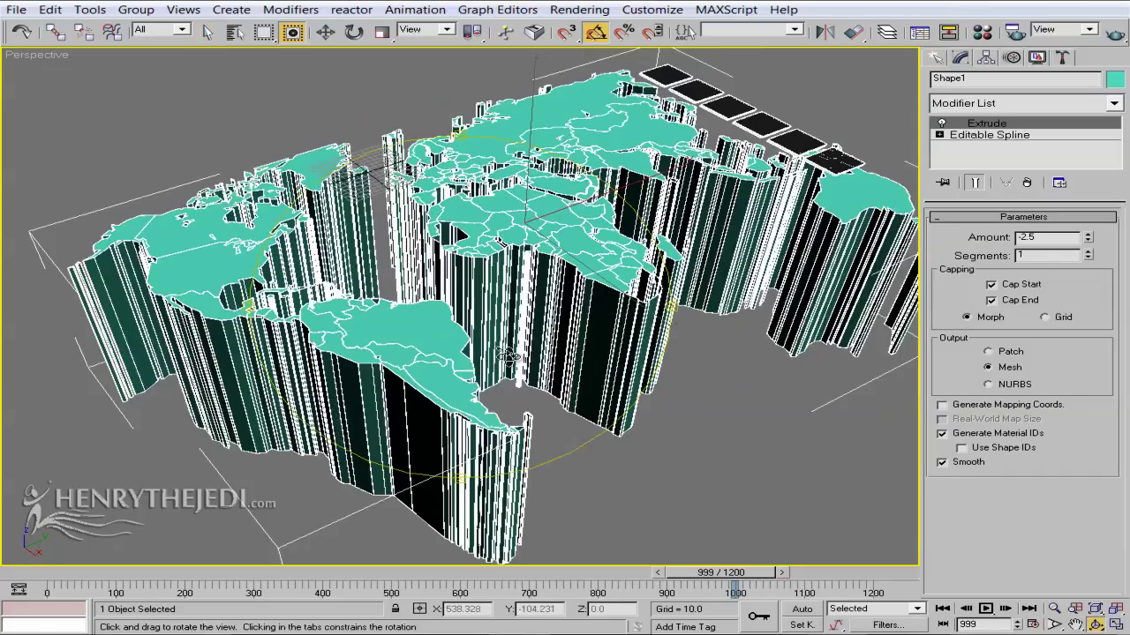
left_click_drag(494, 371, 527, 351)
scroll(528, 351, "up", 4)
scroll(528, 351, "up", 2)
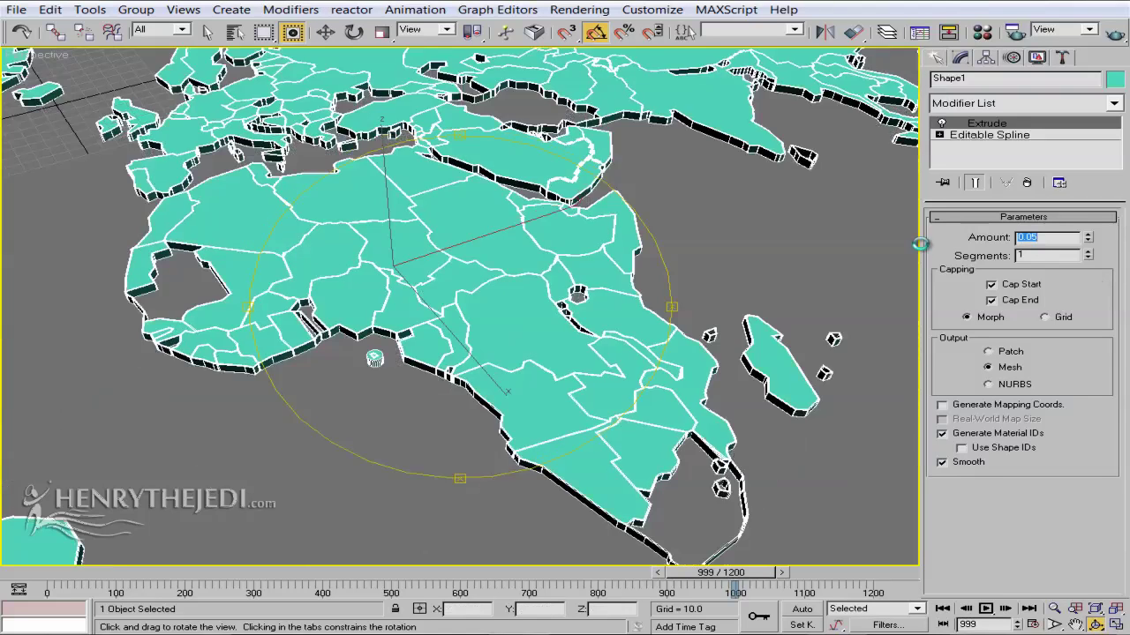
Create an AutoGrid plane about 2096 by 1480 units spanning the whole extruded world map as a backdrop
scroll(466, 315, "down", 6)
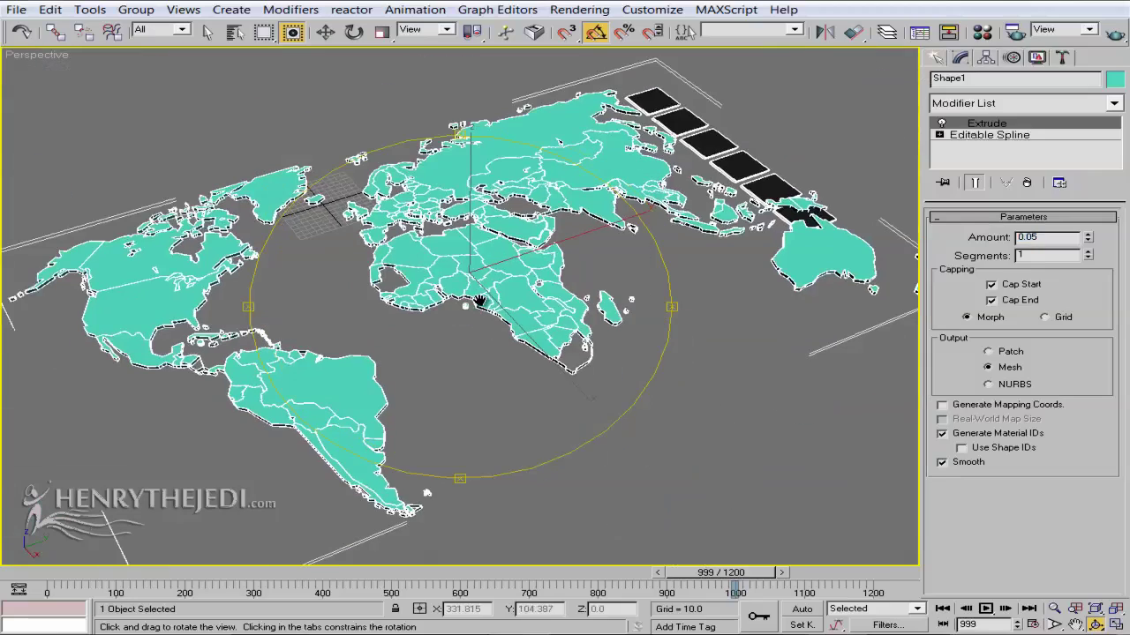
left_click_drag(515, 292, 547, 278)
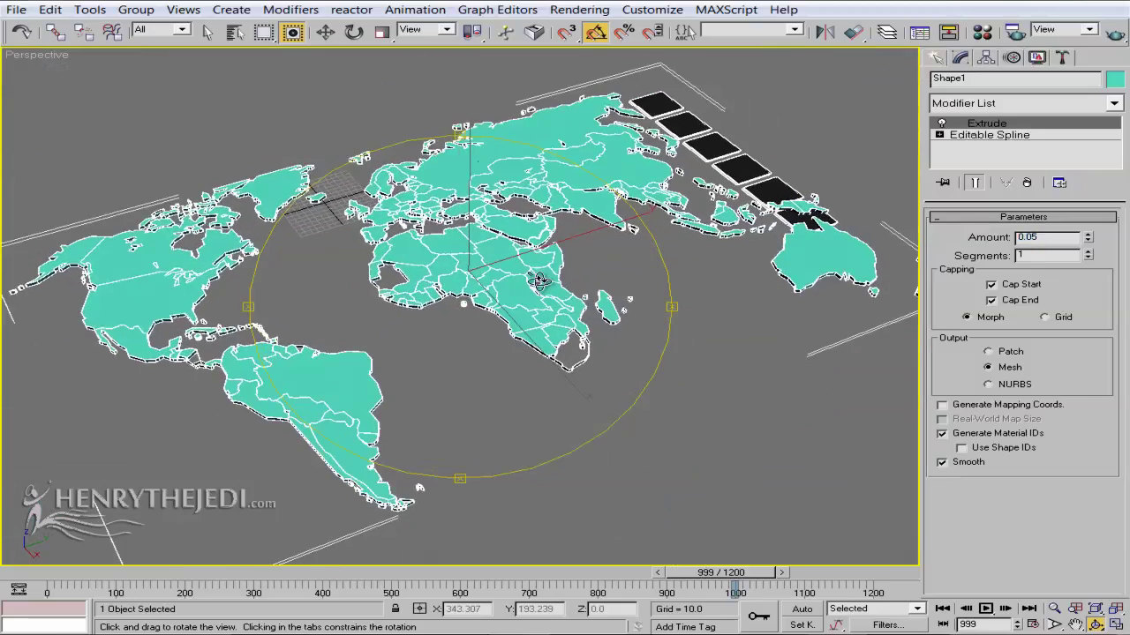
left_click(212, 33)
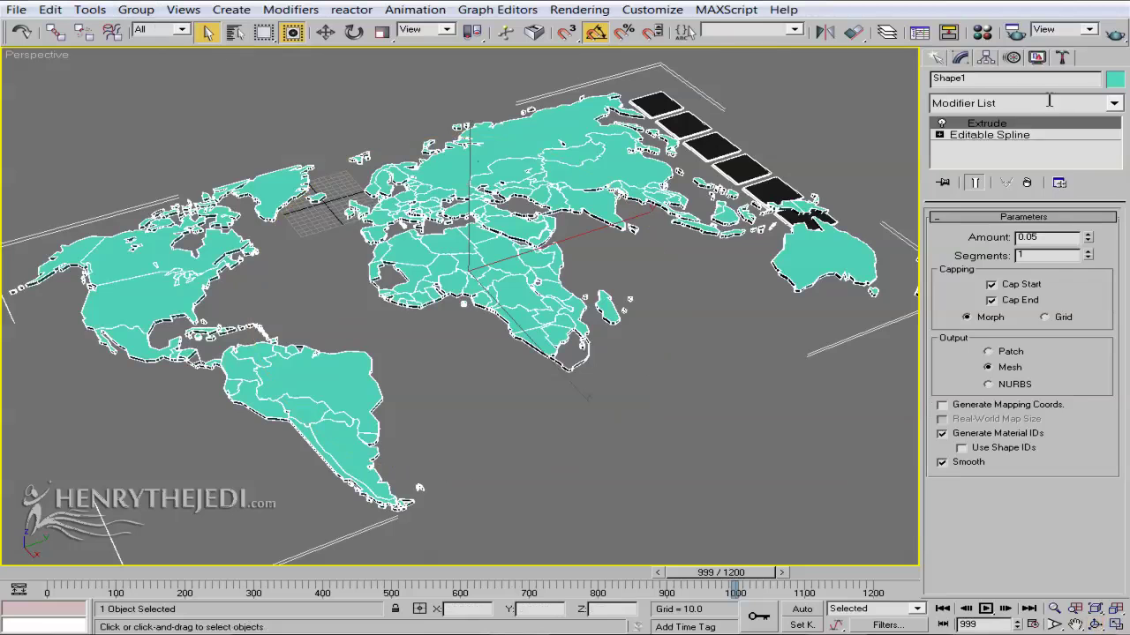
left_click(937, 58)
left_click(1064, 232)
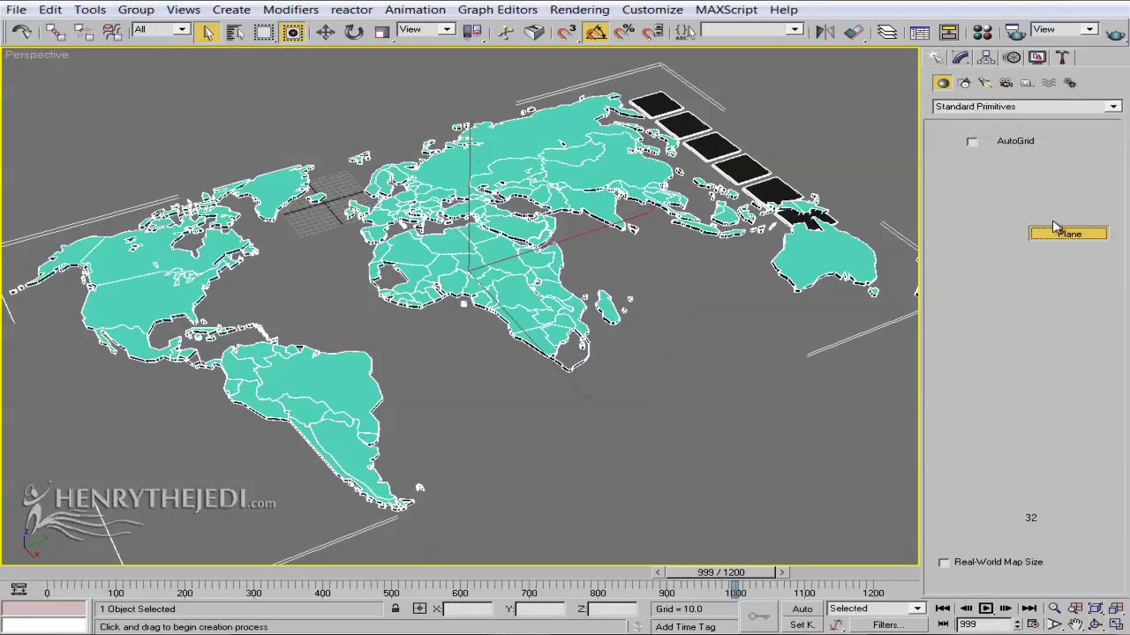
left_click(1005, 143)
scroll(224, 256, "down", 4)
left_click_drag(223, 256, 714, 323)
scroll(559, 334, "up", 5)
middle_click_drag(560, 334, 523, 291)
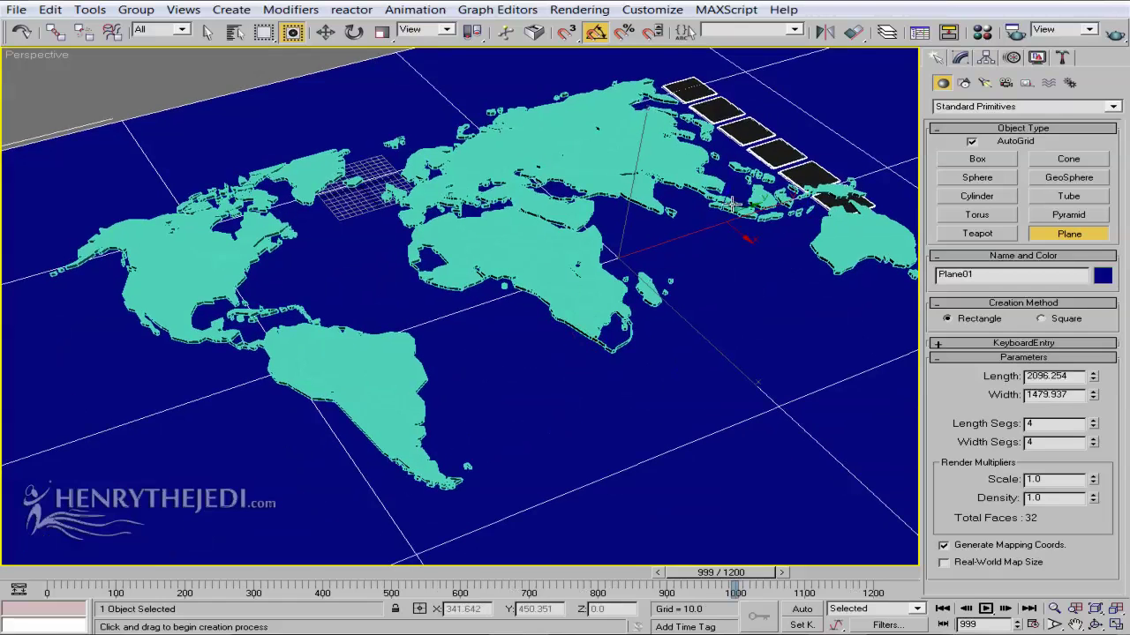
Move the animation to frame 144 so the tiles are seen mid-flip against the map and plane
scroll(523, 287, "up", 3)
scroll(522, 285, "down", 3)
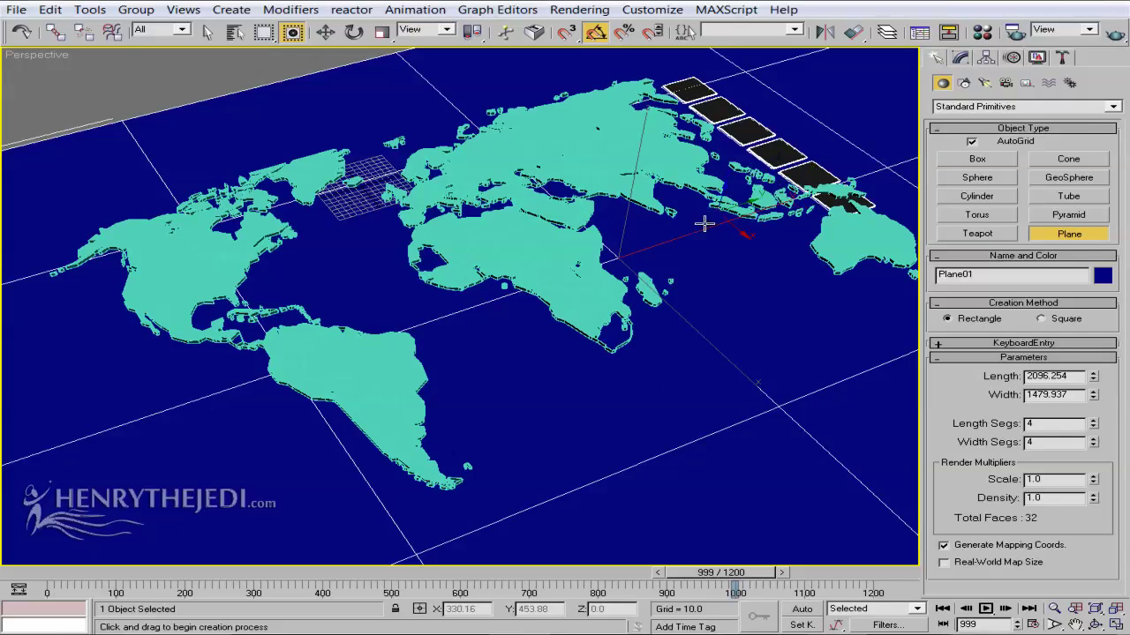
left_click_drag(721, 573, 150, 574)
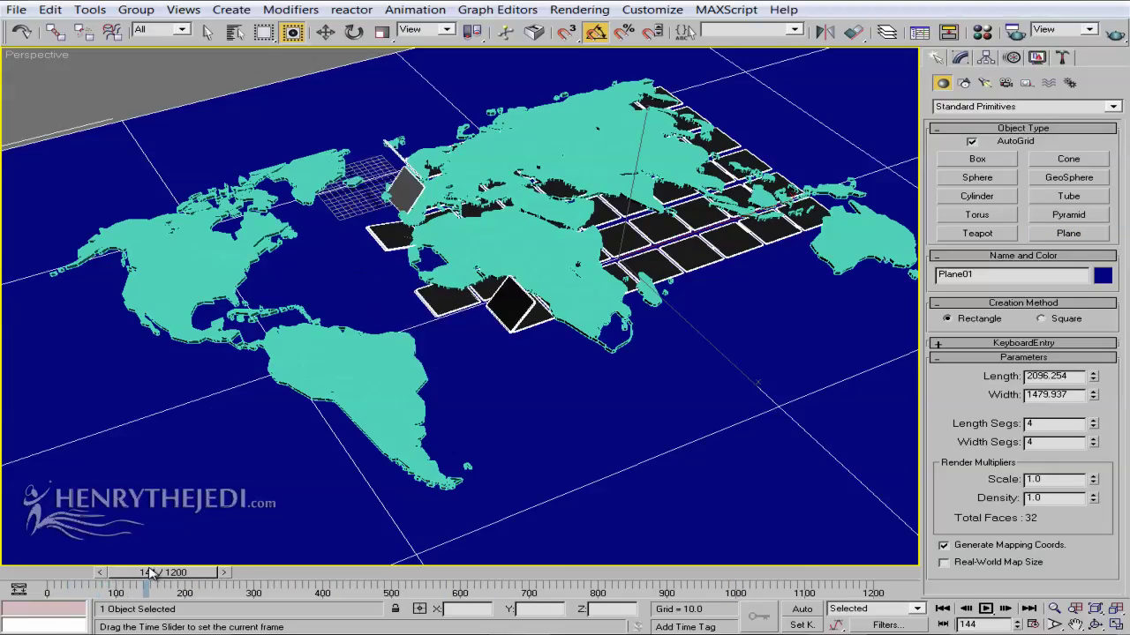
left_click(1069, 233)
scroll(624, 179, "up", 3)
scroll(623, 179, "down", 3)
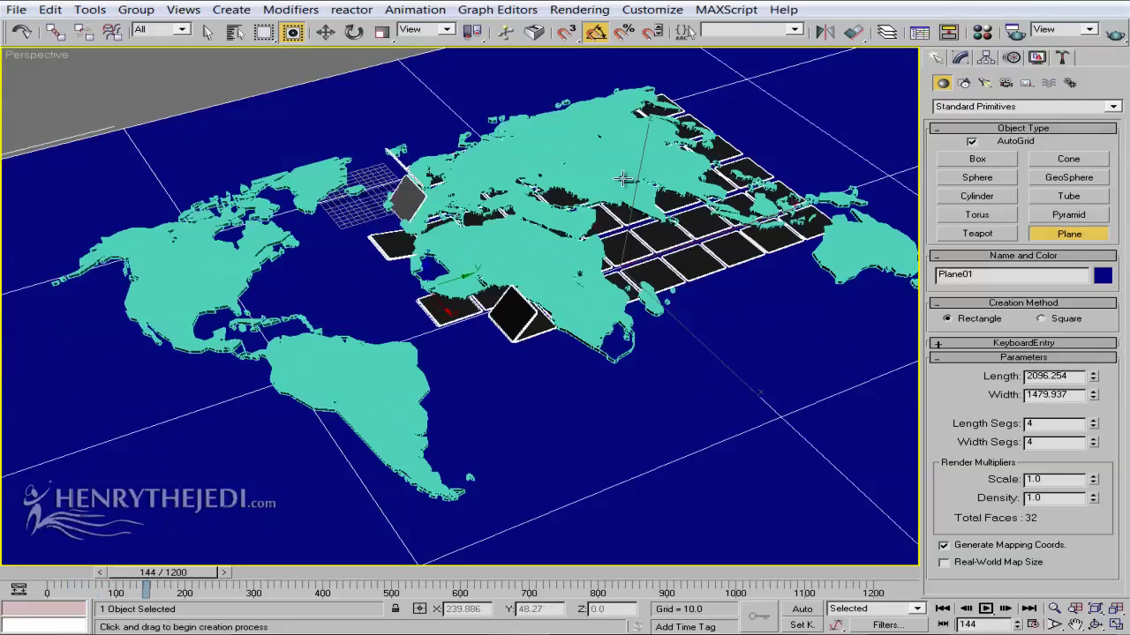
Assign mental ray Renderer as the production renderer and close the render settings
left_click(1015, 31)
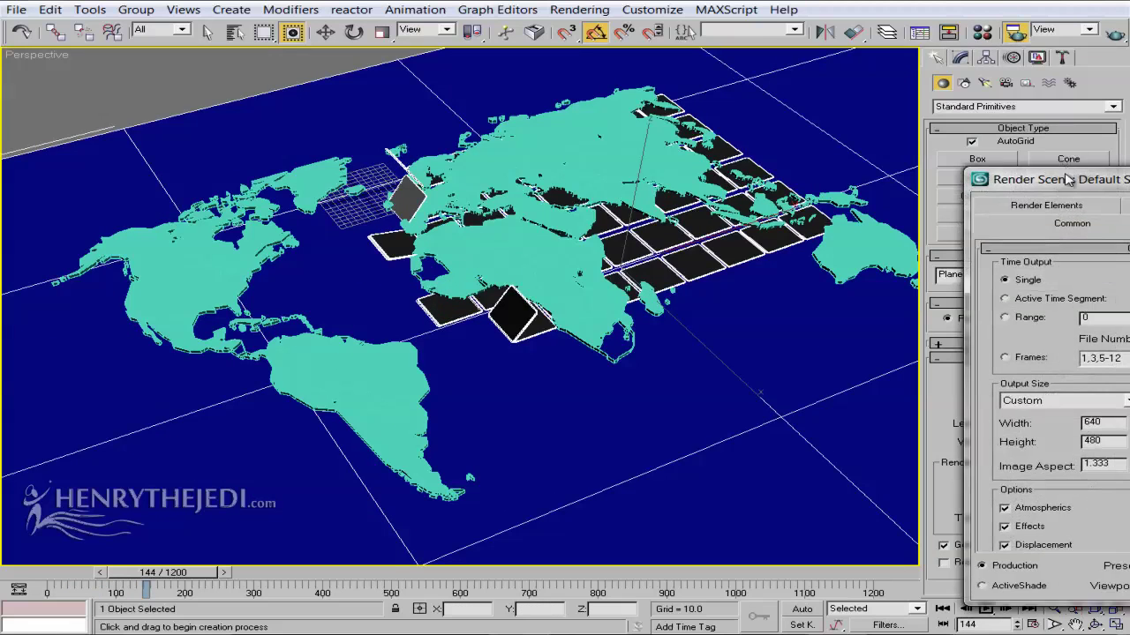
left_click_drag(1068, 179, 589, 134)
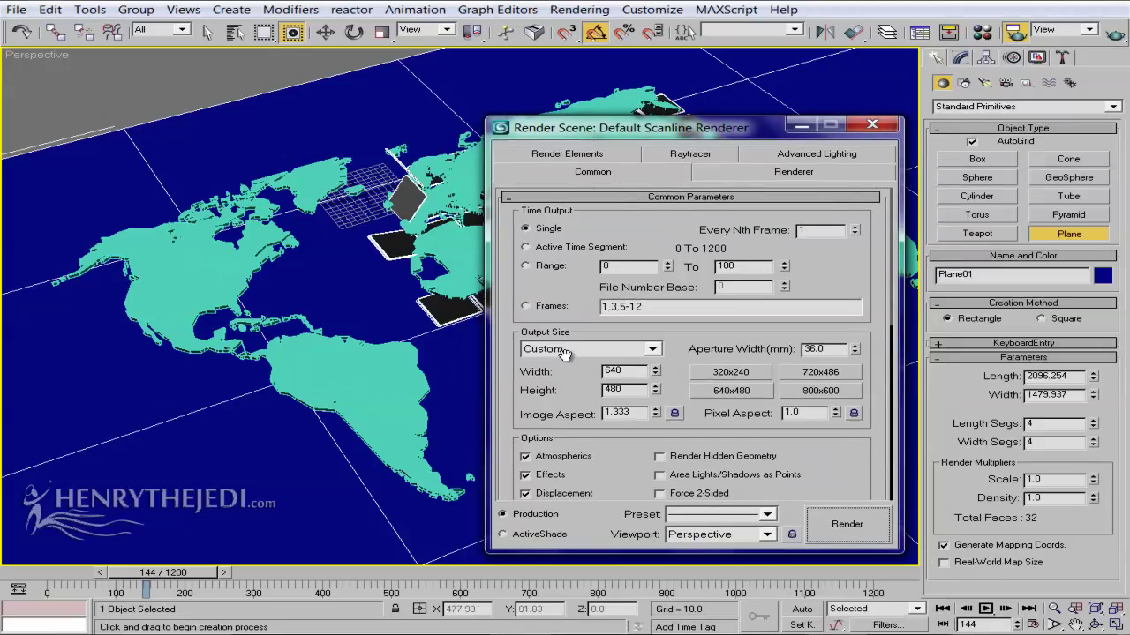
scroll(563, 410, "down", 10)
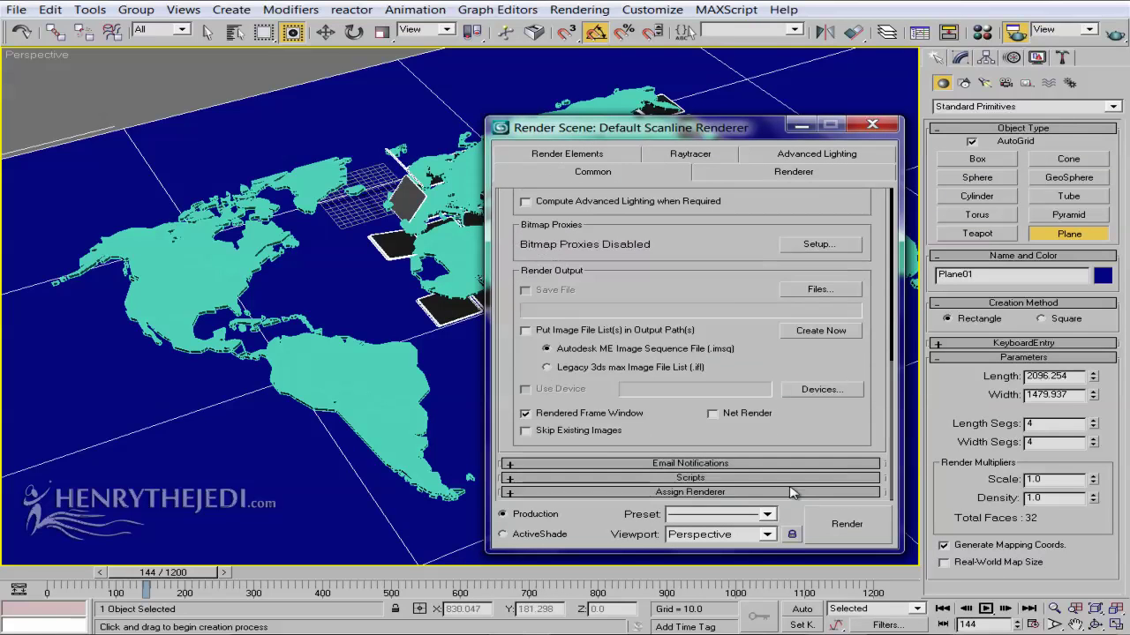
left_click(790, 492)
left_click(808, 414)
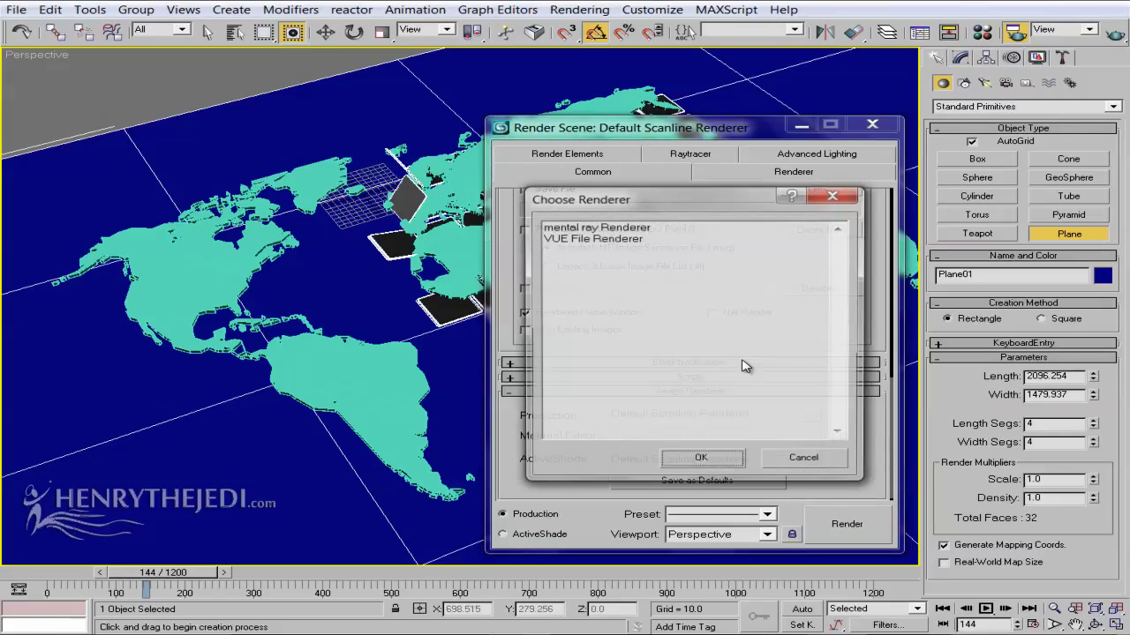
double_click(609, 229)
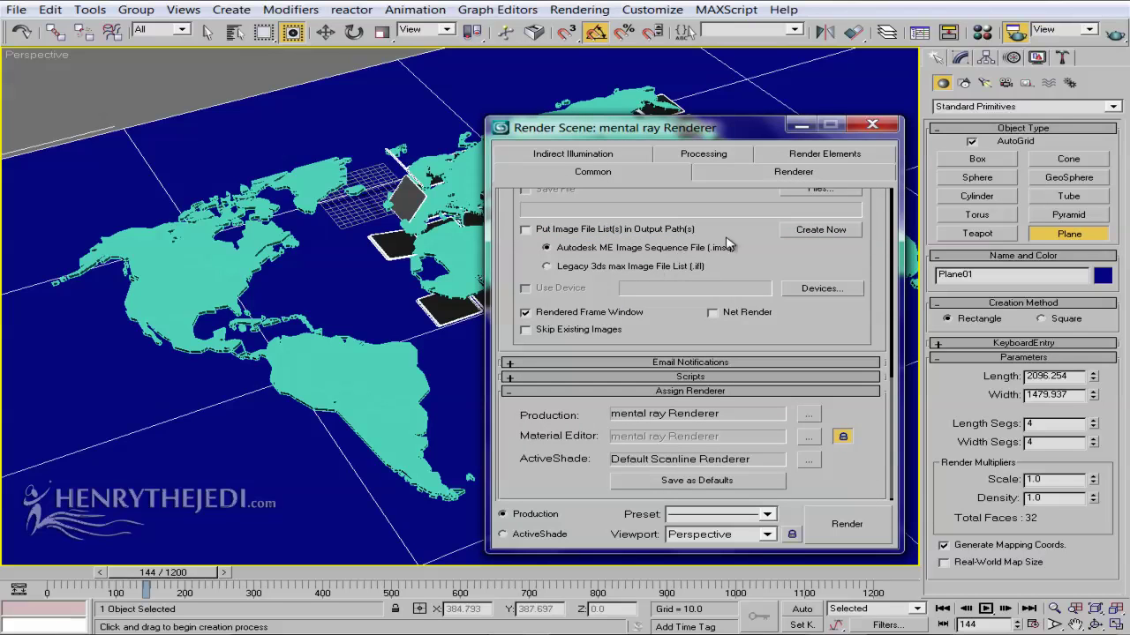
left_click(872, 126)
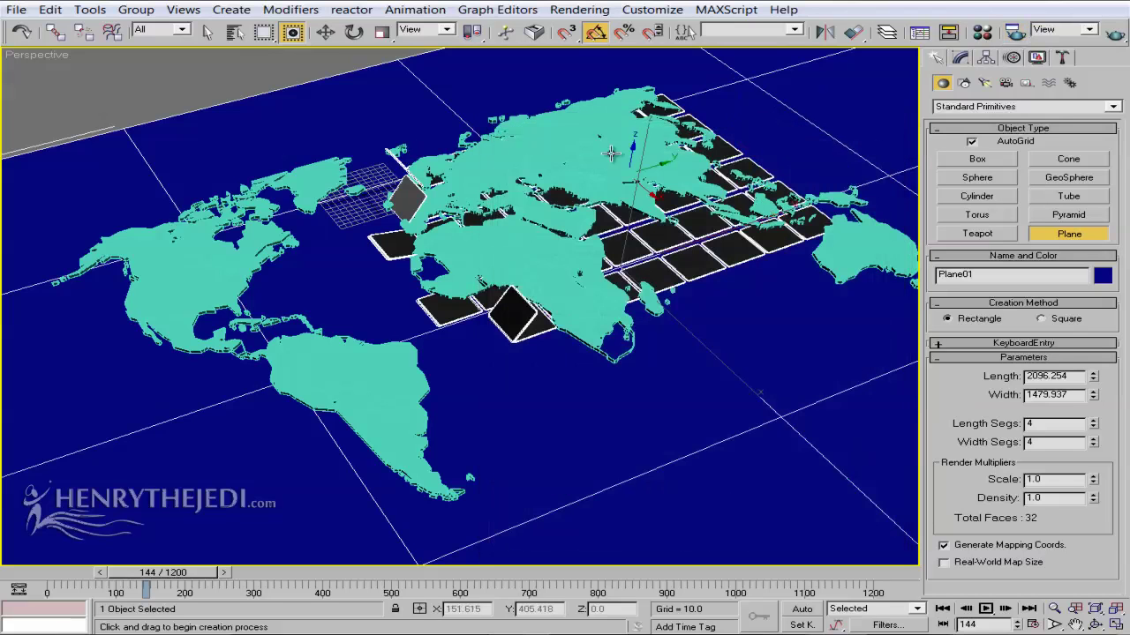
Reopen the render settings to check which renderers are assigned for production, materials and ActiveShade
left_click(572, 9)
left_click(582, 28)
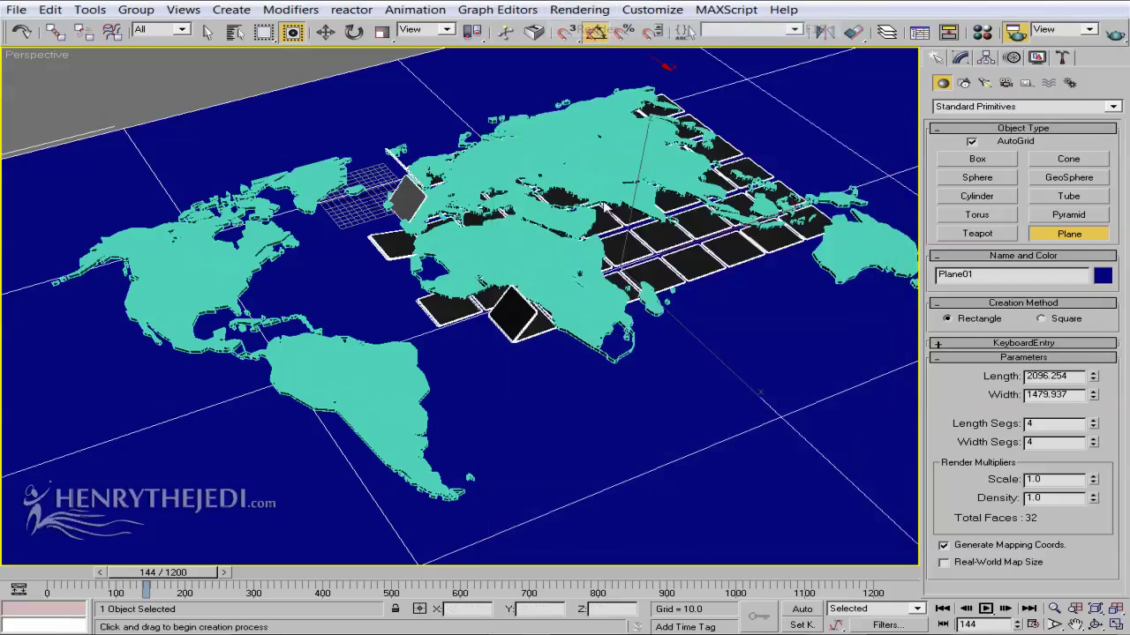
scroll(538, 424, "down", 10)
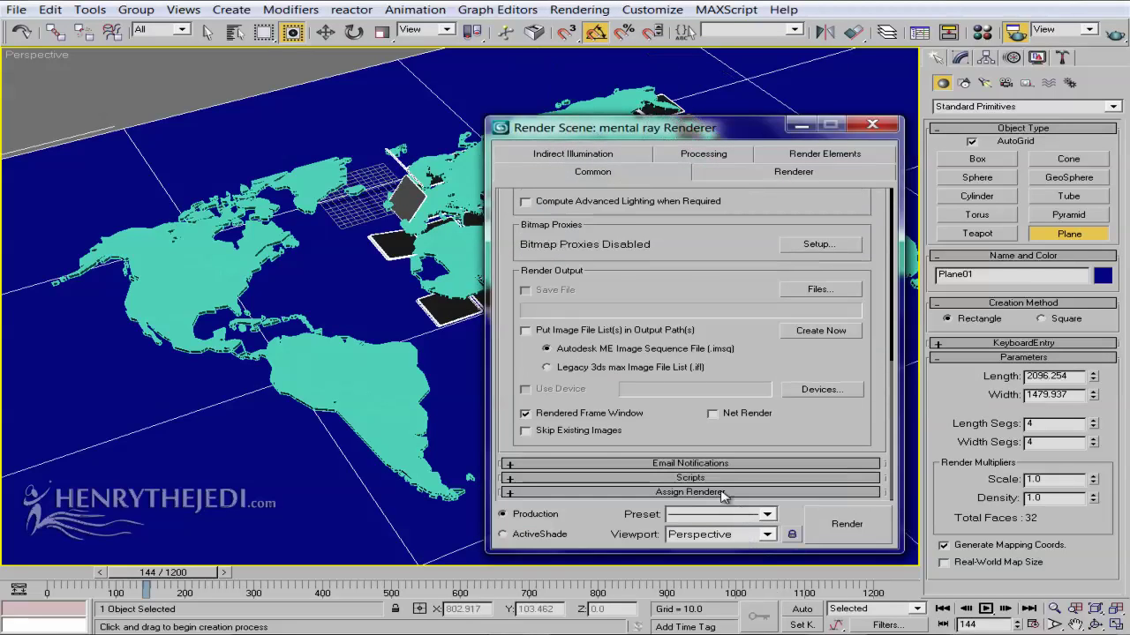
left_click(721, 492)
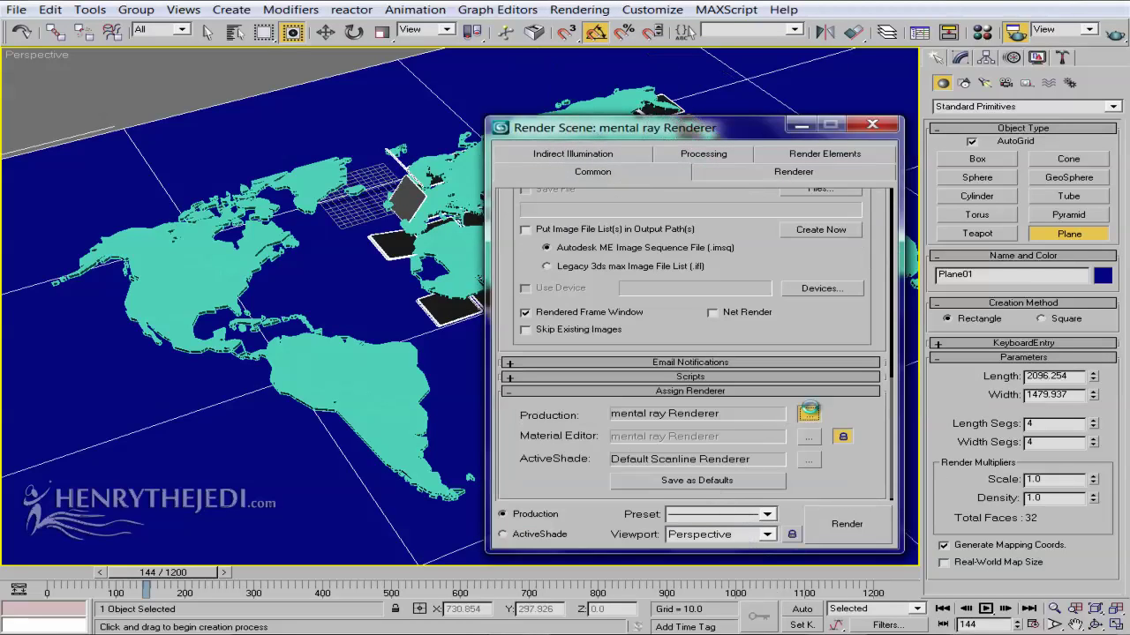
left_click(809, 413)
left_click(806, 461)
scroll(680, 426, "up", 1)
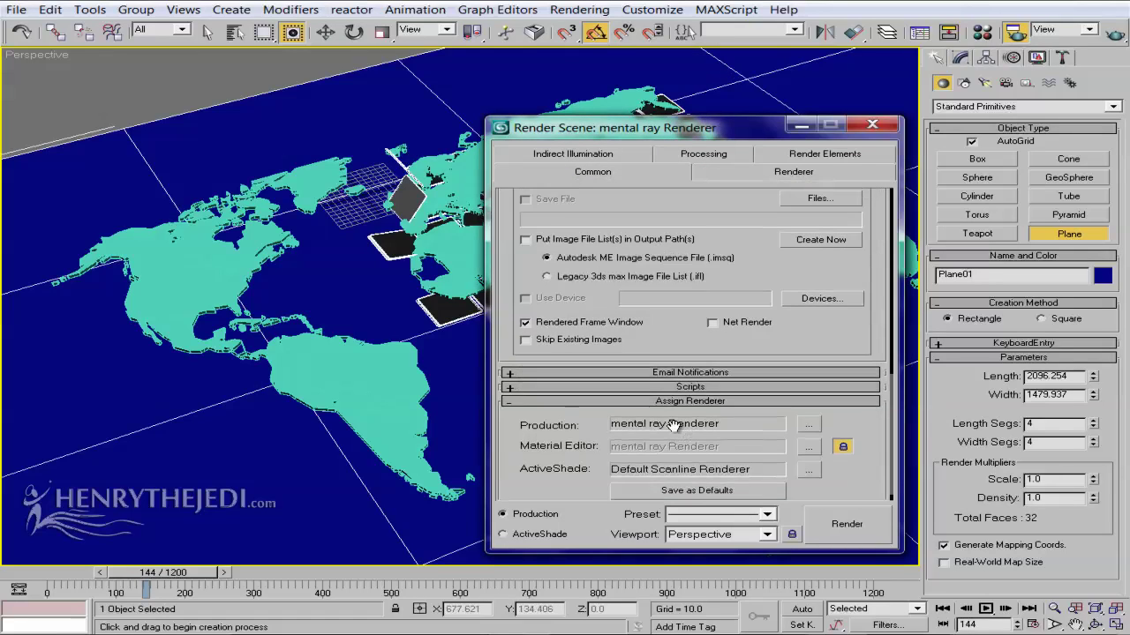
left_click(870, 126)
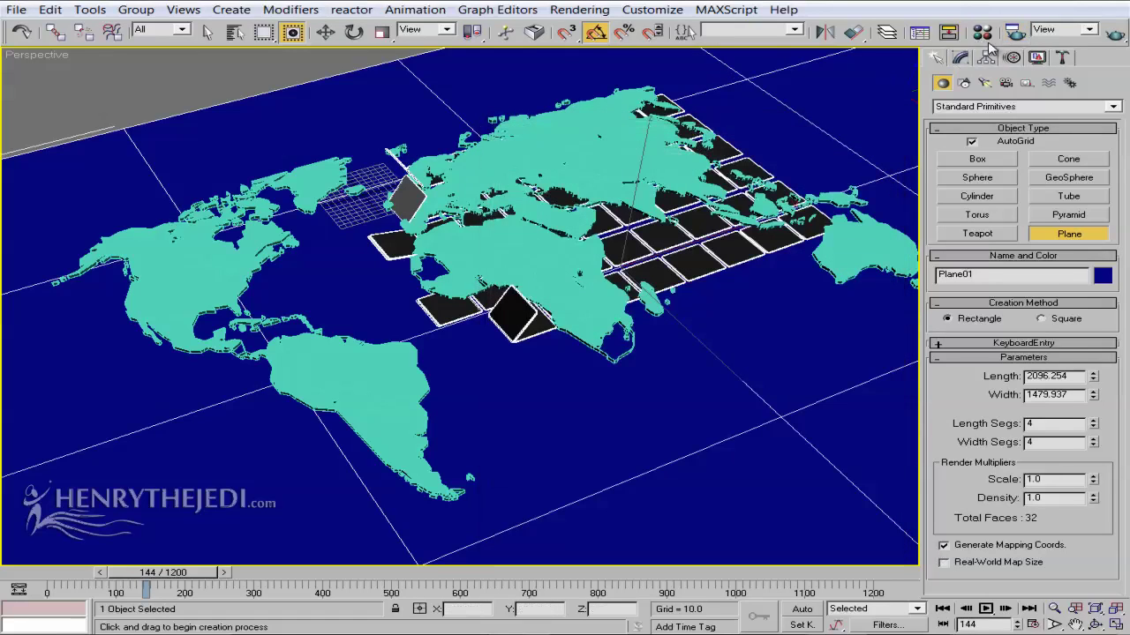
Replace the Multi/Sub-Object type of the Tile_01 material with an Architectural material
left_click(982, 32)
left_click_drag(1116, 124, 698, 190)
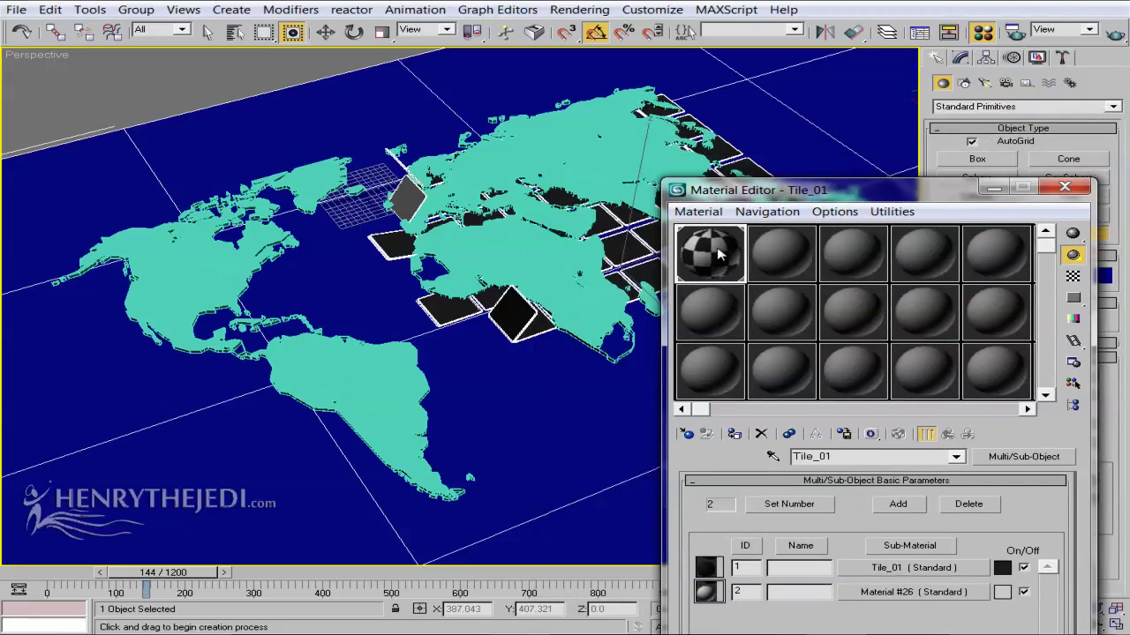
scroll(470, 374, "up", 4)
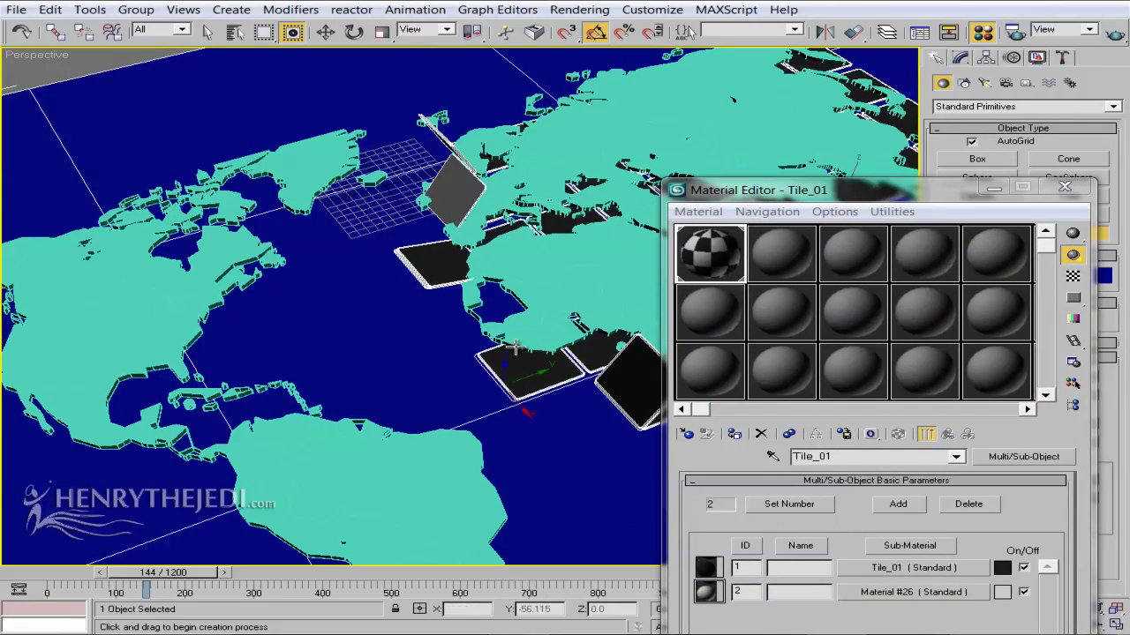
middle_click_drag(490, 356, 453, 375)
left_click_drag(814, 192, 837, 173)
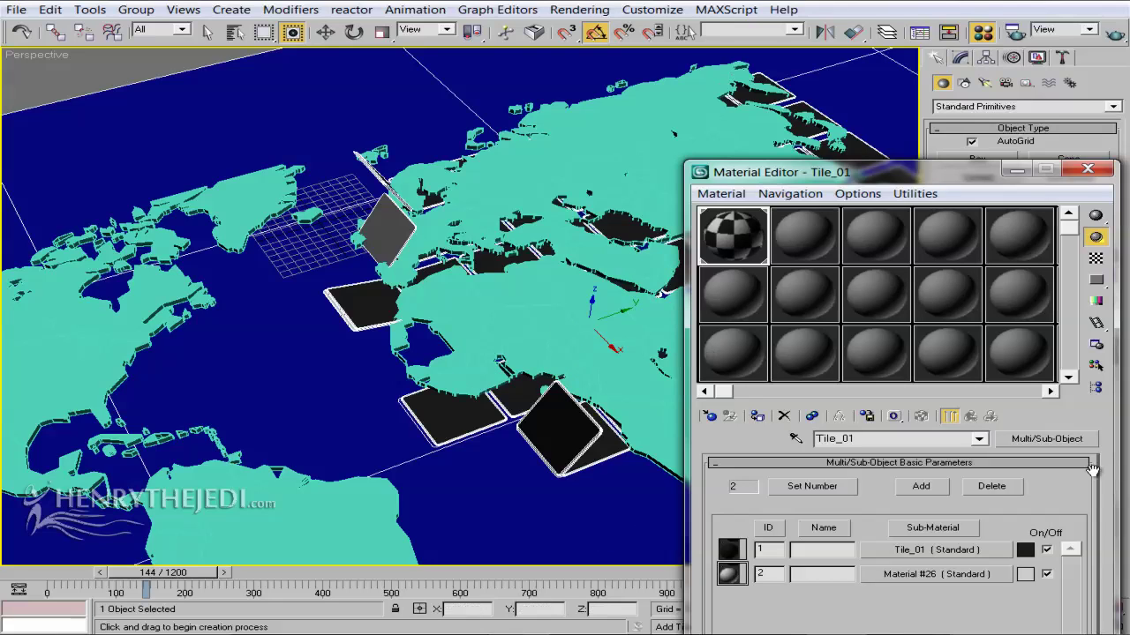
left_click(1022, 440)
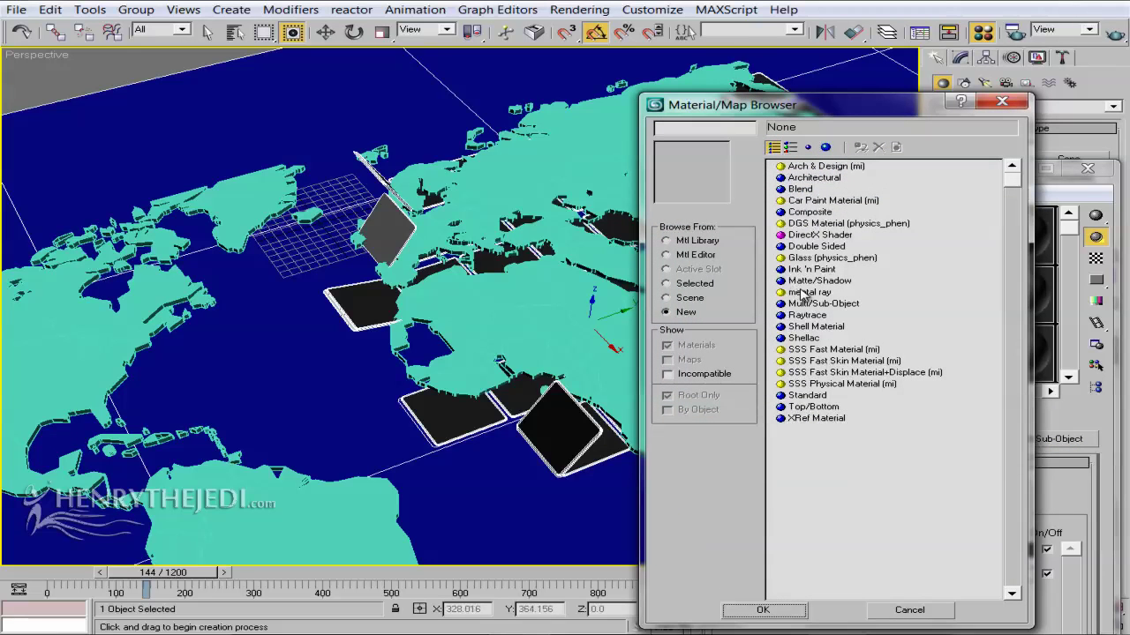
left_click(821, 178)
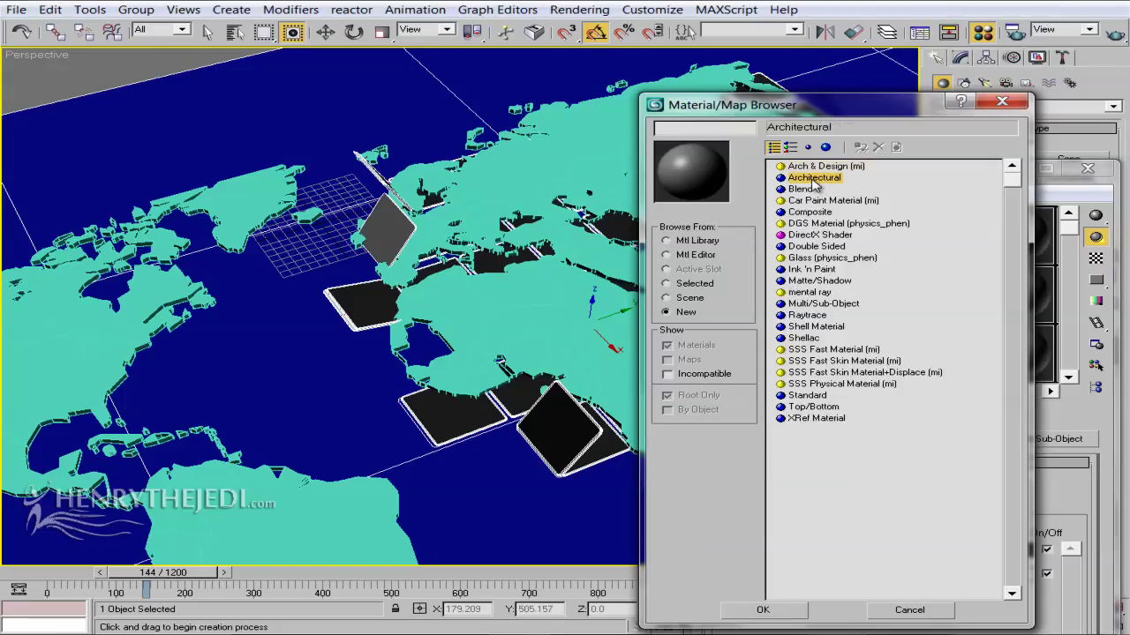
double_click(815, 178)
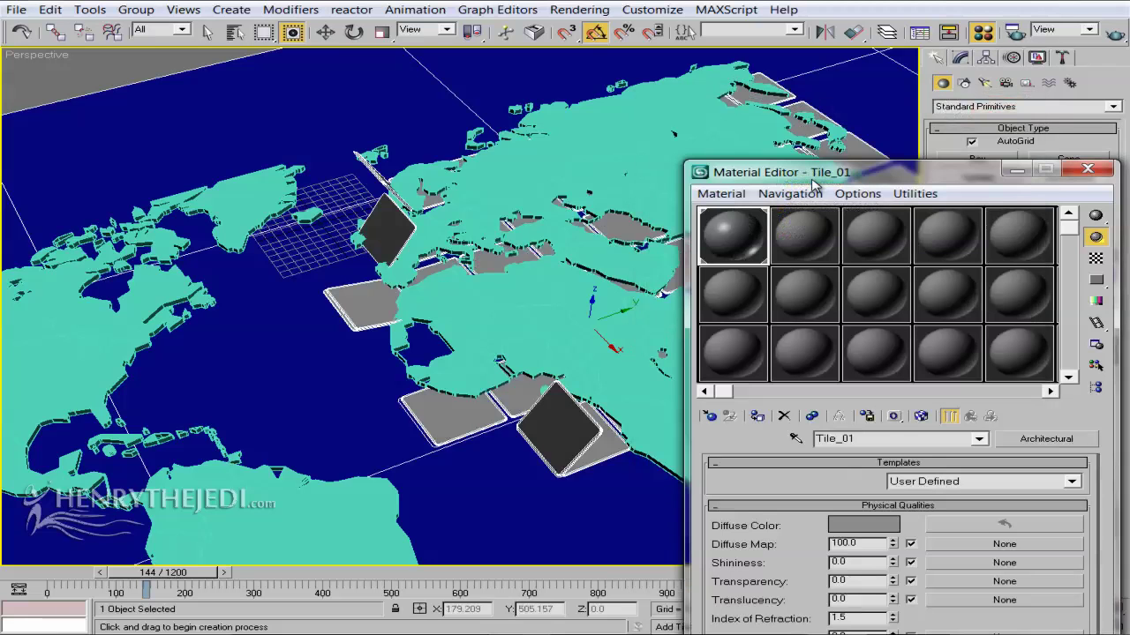
Set the Tile_01 material's diffuse color to orange with RGB values 255, 114, 0
left_click(854, 526)
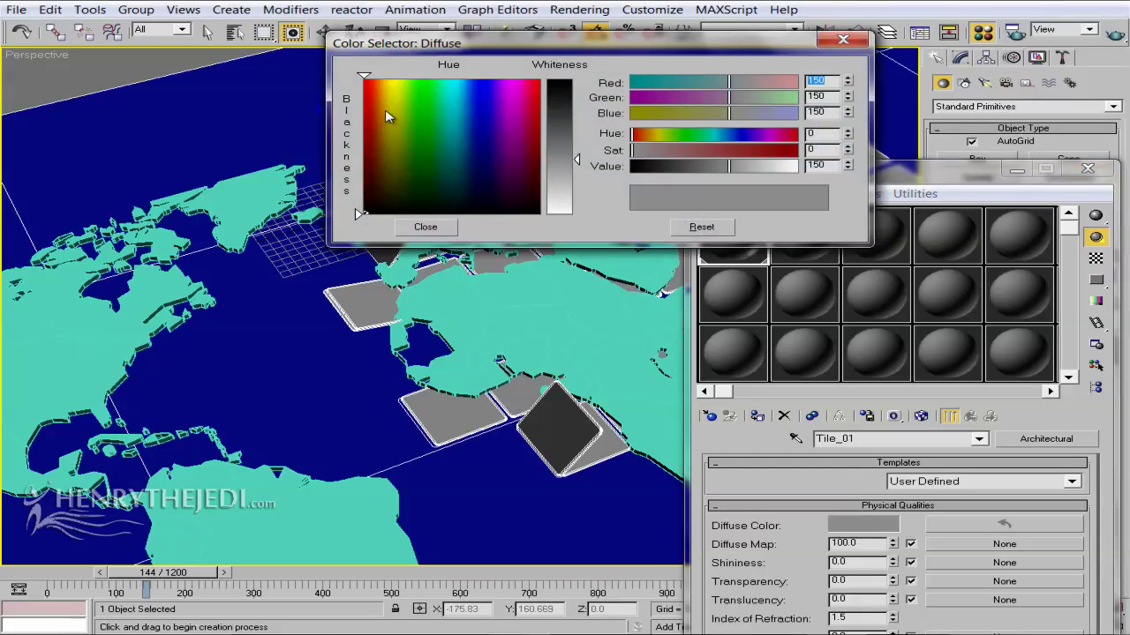
left_click_drag(388, 116, 375, 81)
left_click_drag(560, 159, 553, 85)
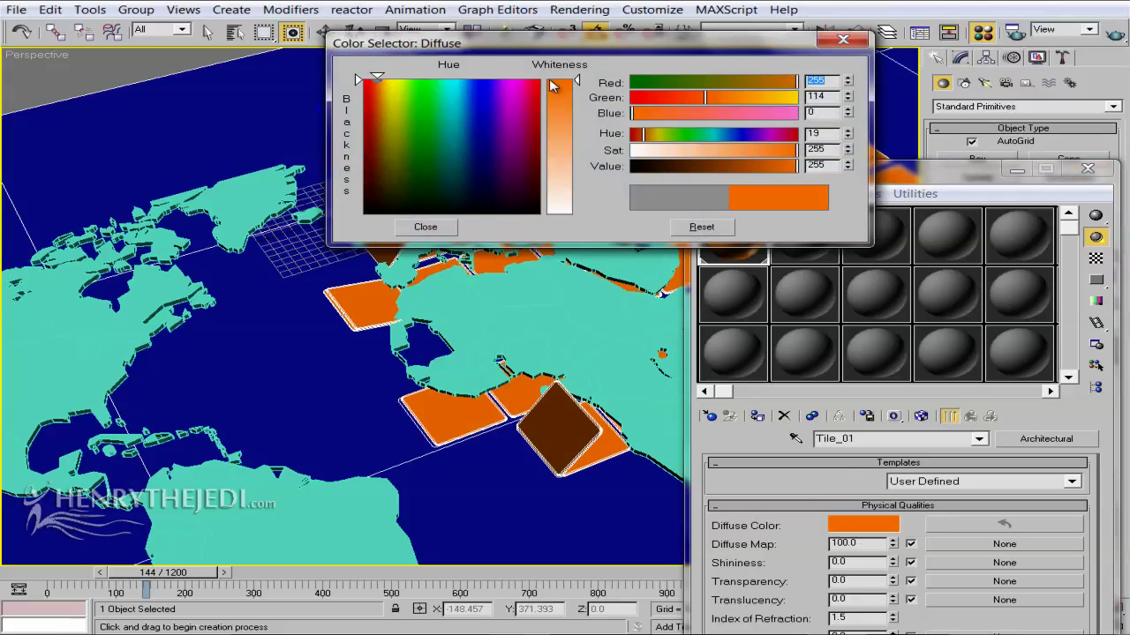
left_click(425, 227)
Test-render the perspective view at frame 144, close the rendered frame and minimize the Material Editor
middle_click_drag(432, 265, 546, 298, "alt")
left_click(1116, 31)
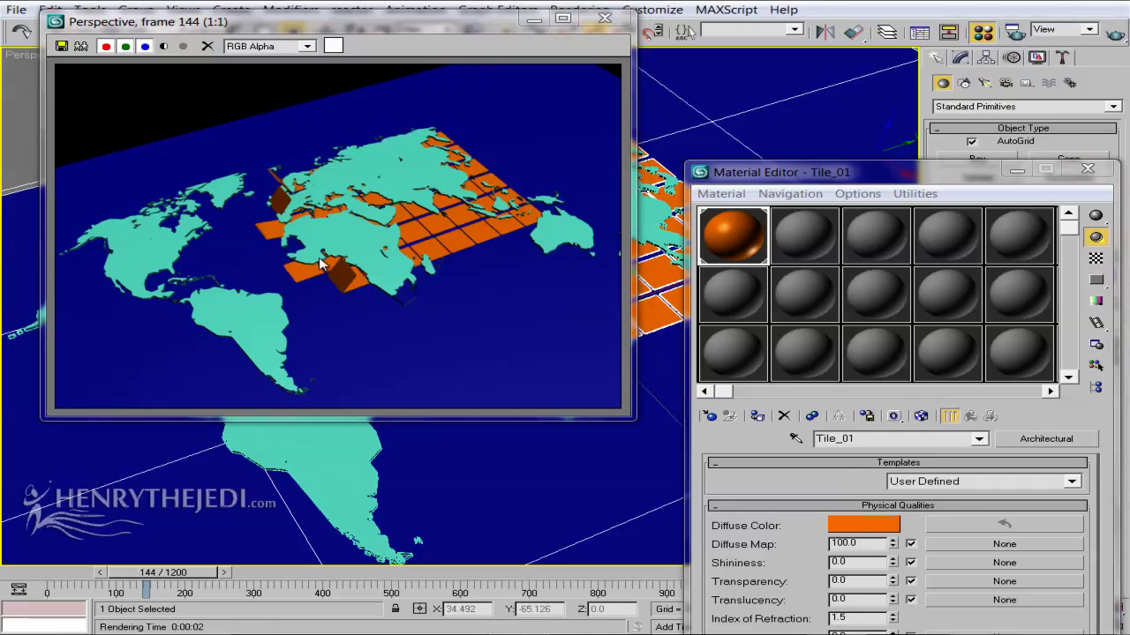
left_click(382, 261)
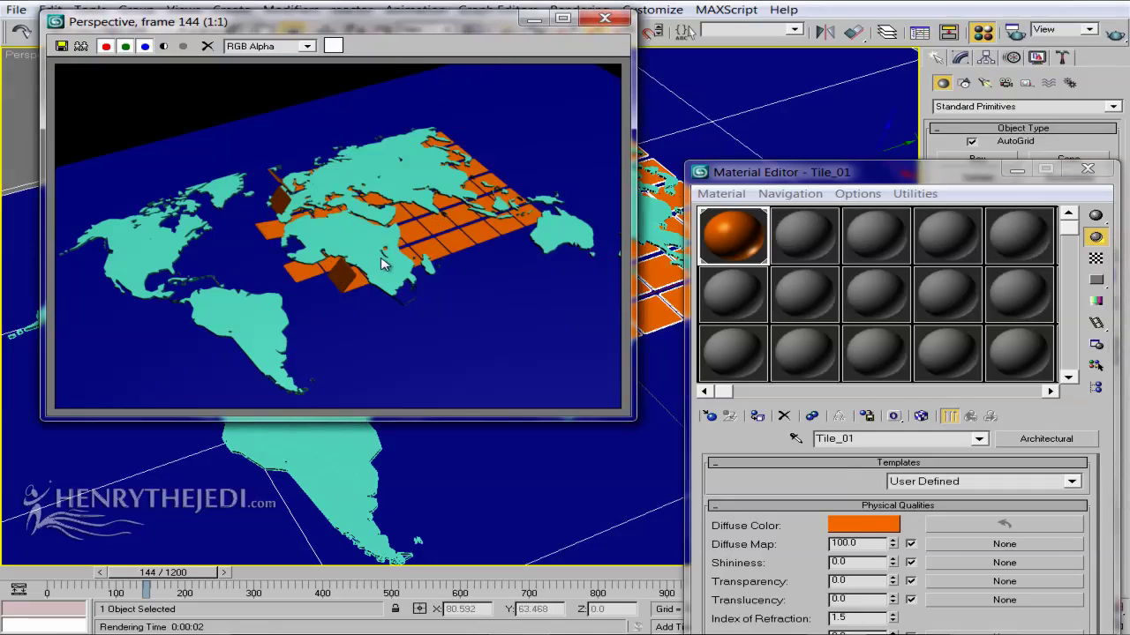
left_click(605, 17)
left_click(1016, 169)
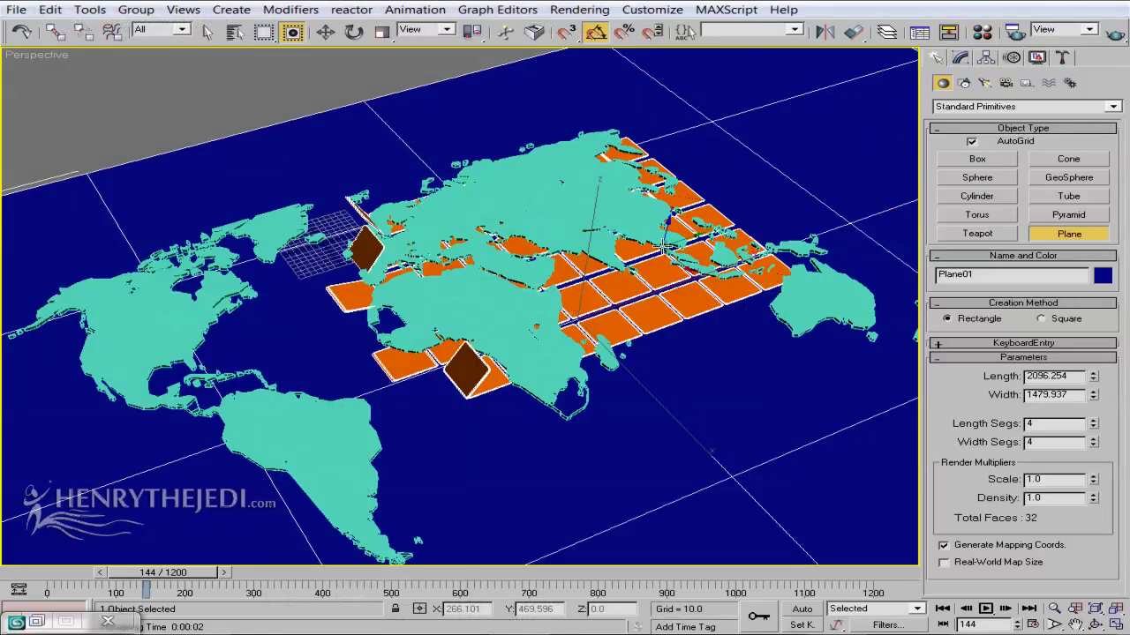
Set the render output width to 973, render frame 144 at that size and close the rendered frame
left_click(1017, 33)
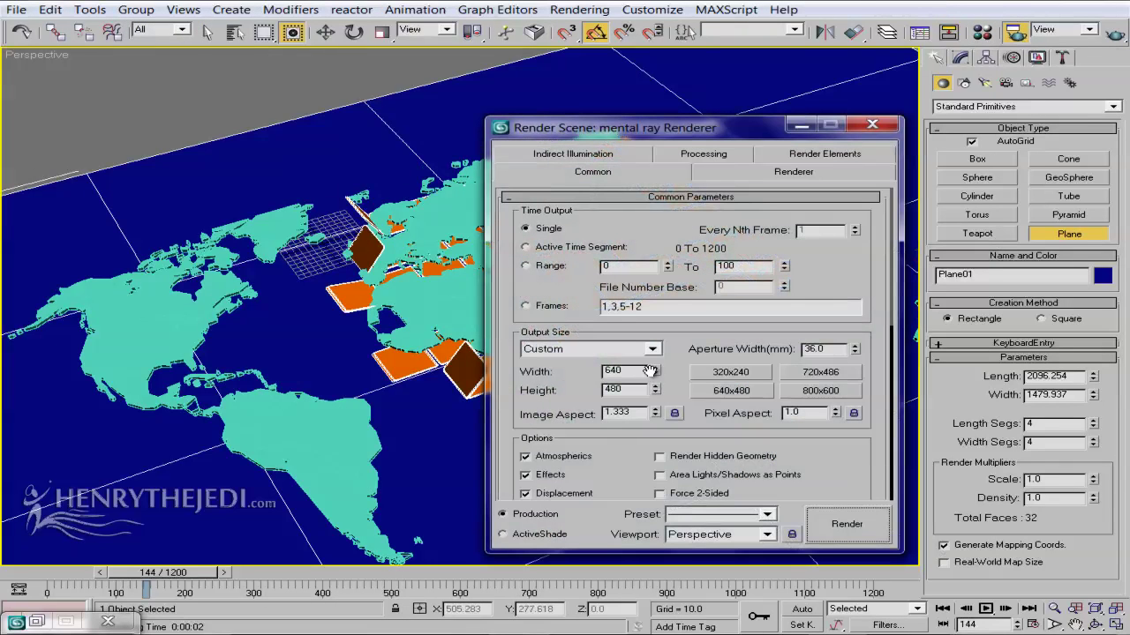
left_click_drag(654, 371, 661, 71)
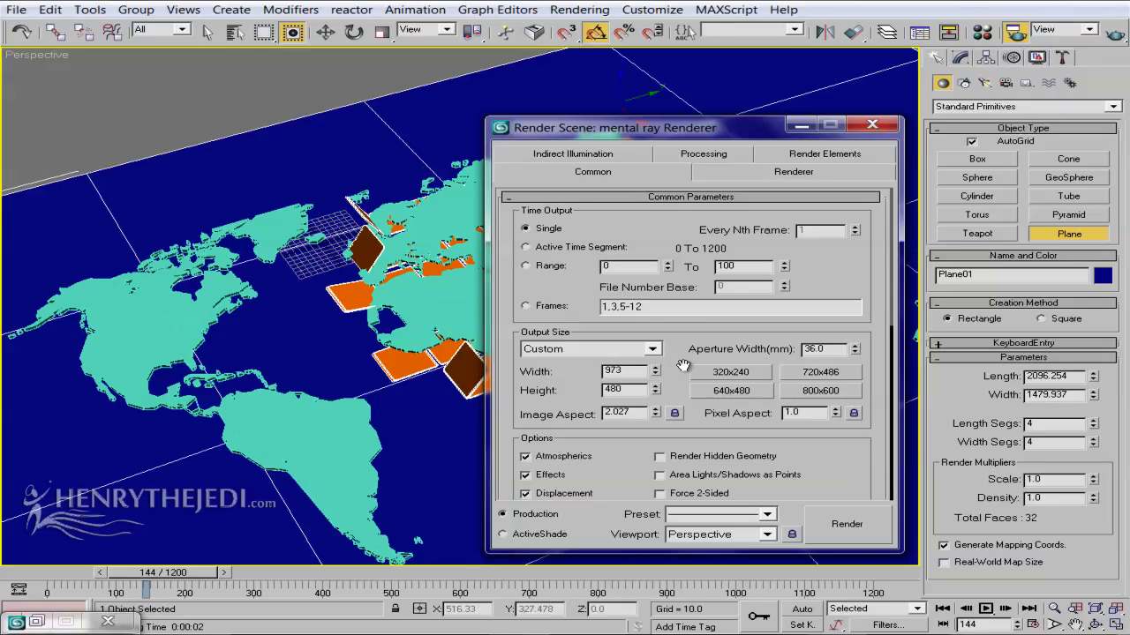
left_click(869, 528)
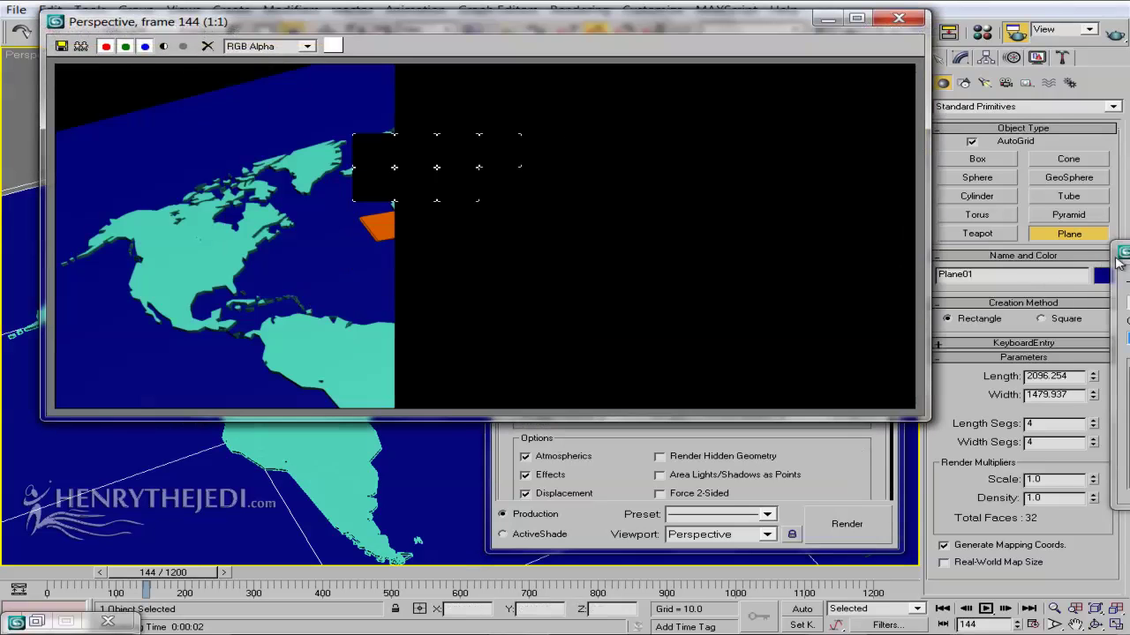
left_click(1121, 253)
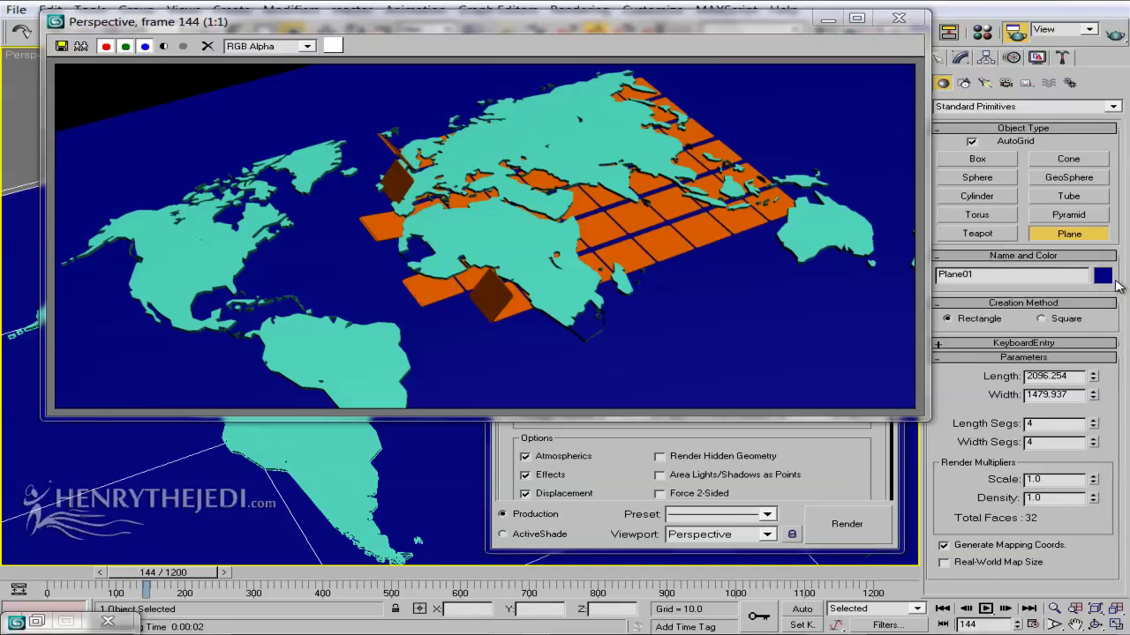
left_click(899, 17)
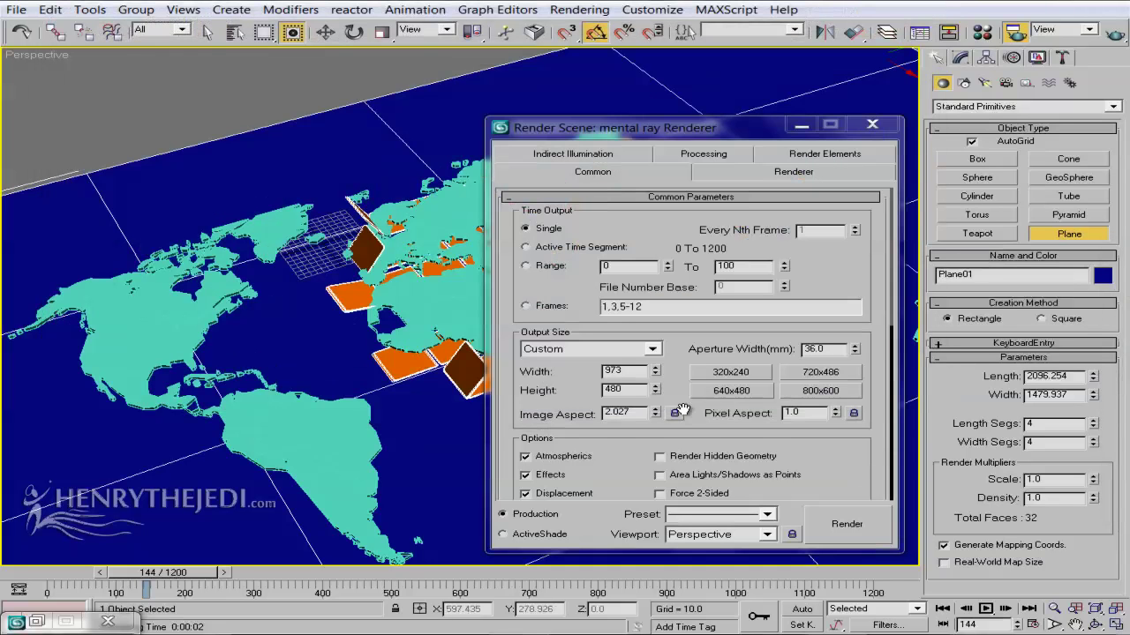
Set the render output height to 849, render frame 144, and close the rendered frame and the render settings
left_click_drag(649, 390, 651, 350)
left_click(655, 347)
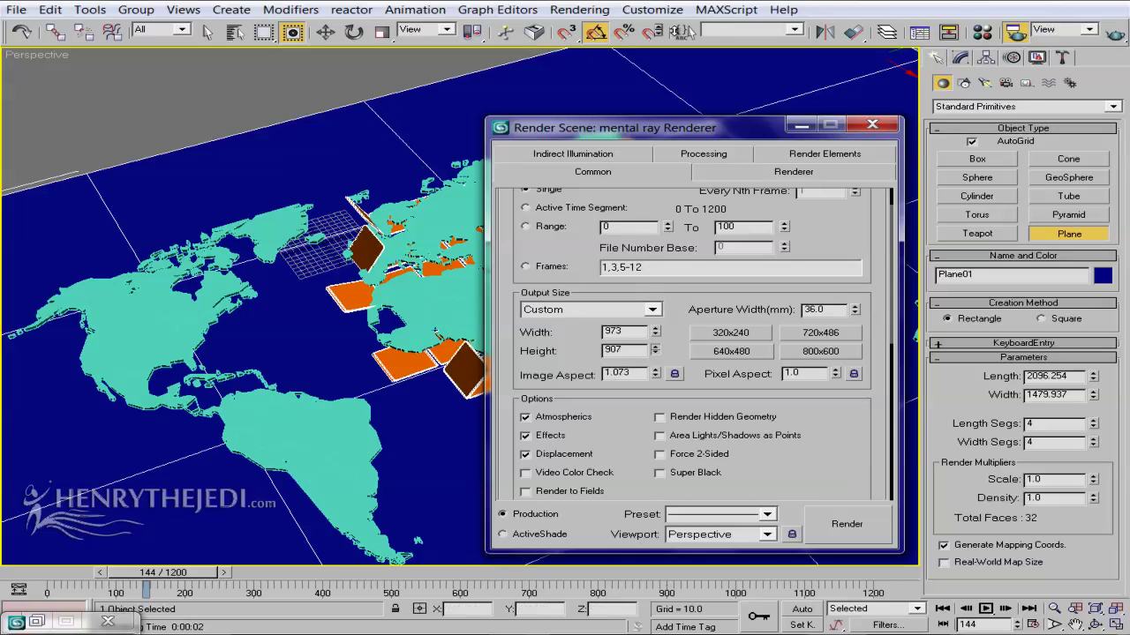
left_click(843, 525)
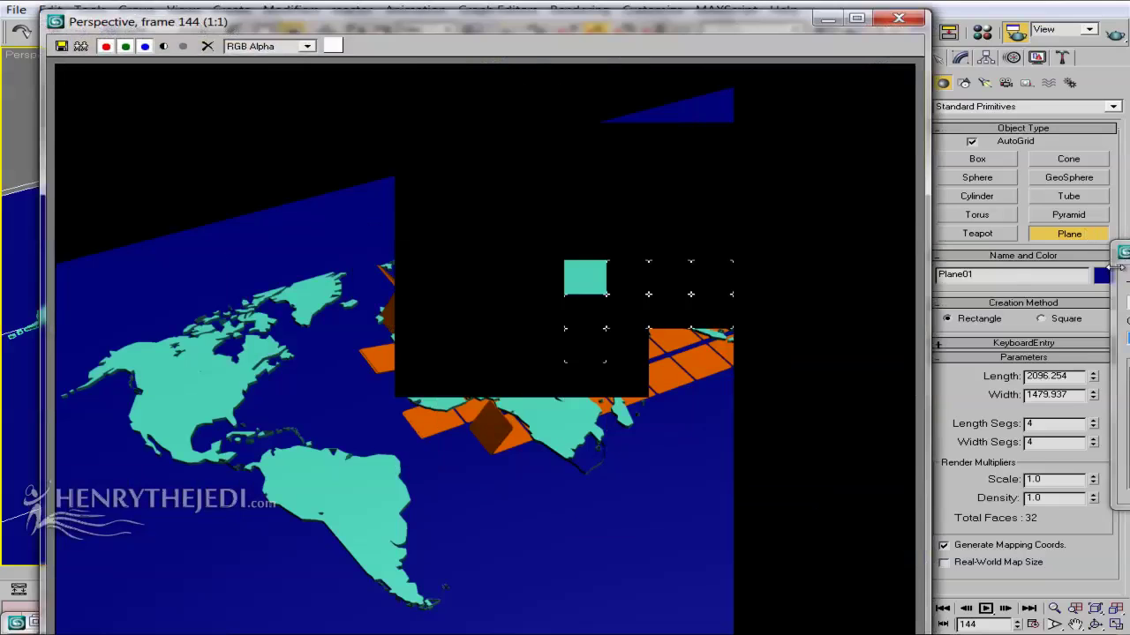
left_click_drag(971, 254, 668, 215)
left_click_drag(494, 34, 467, 28)
left_click(871, 12)
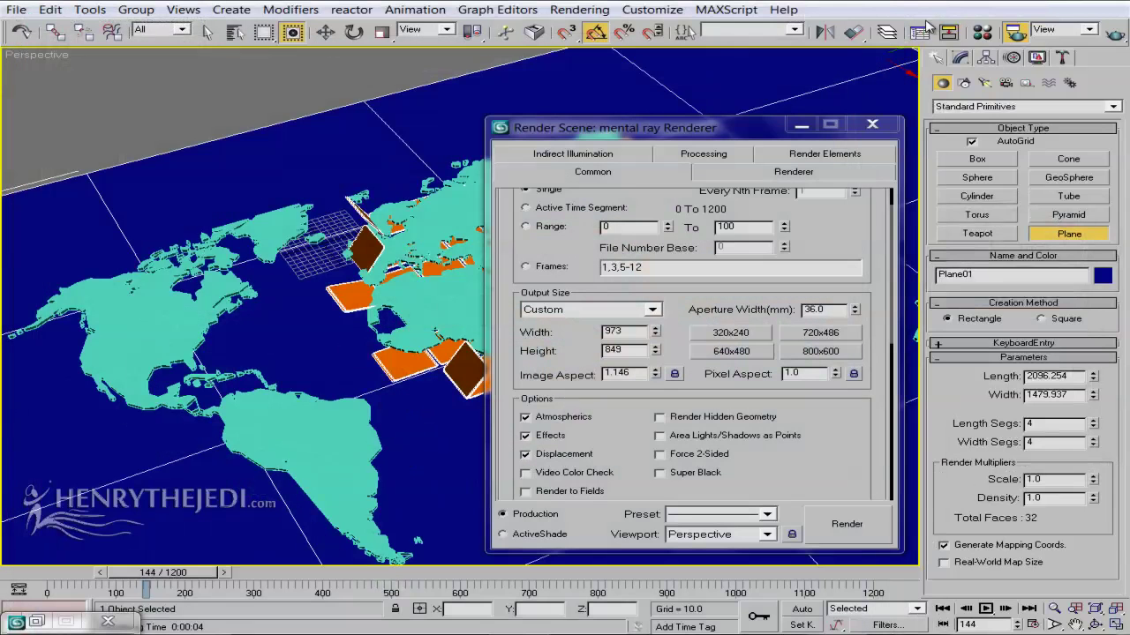
left_click(1014, 33)
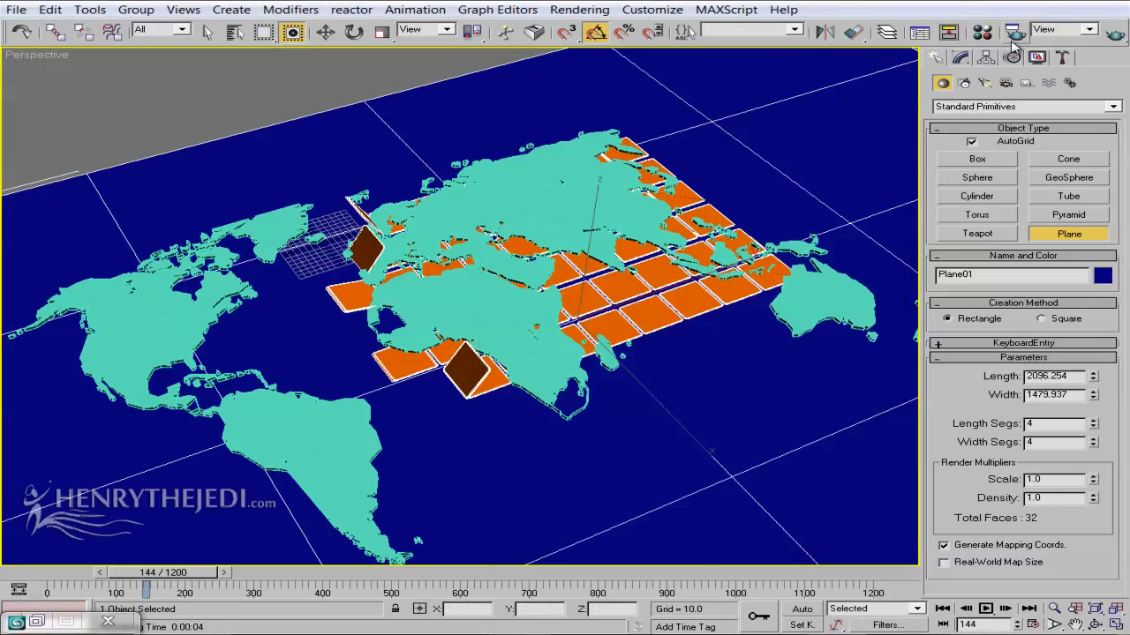
Assign the unused 02 - Default material from the second sample slot to the extruded world map
left_click(986, 33)
left_click(803, 226)
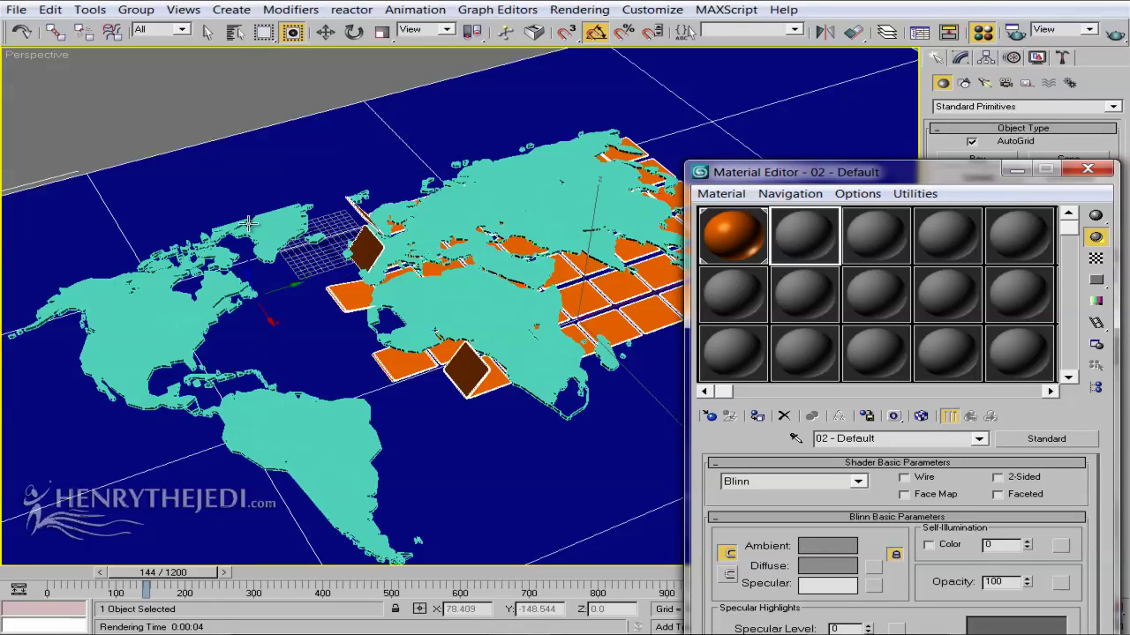
left_click(209, 32)
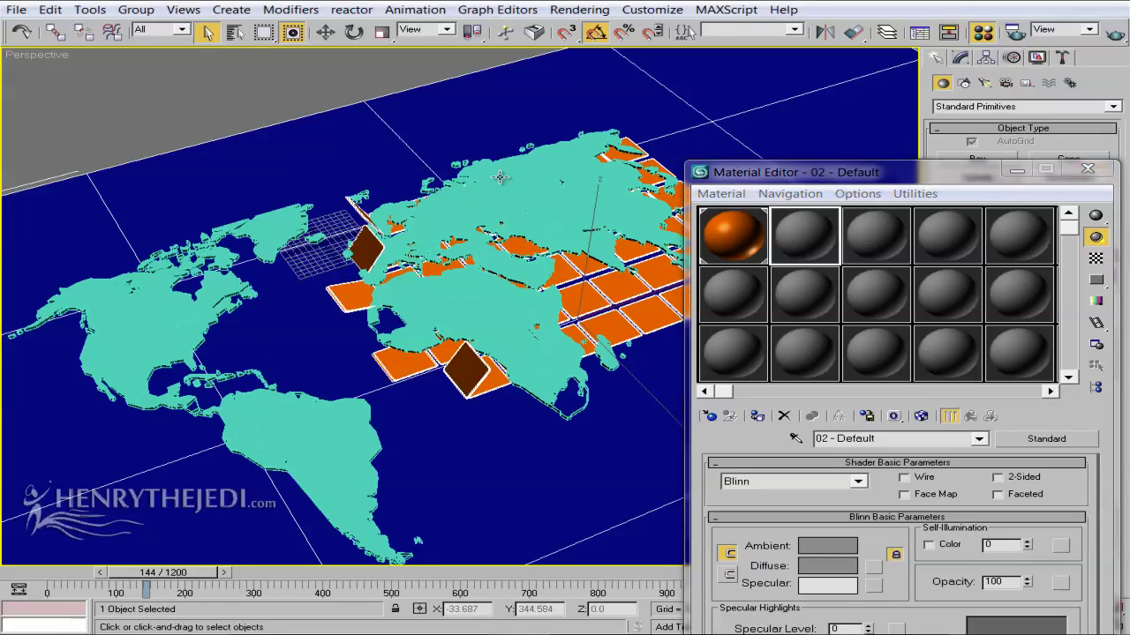
left_click(502, 172)
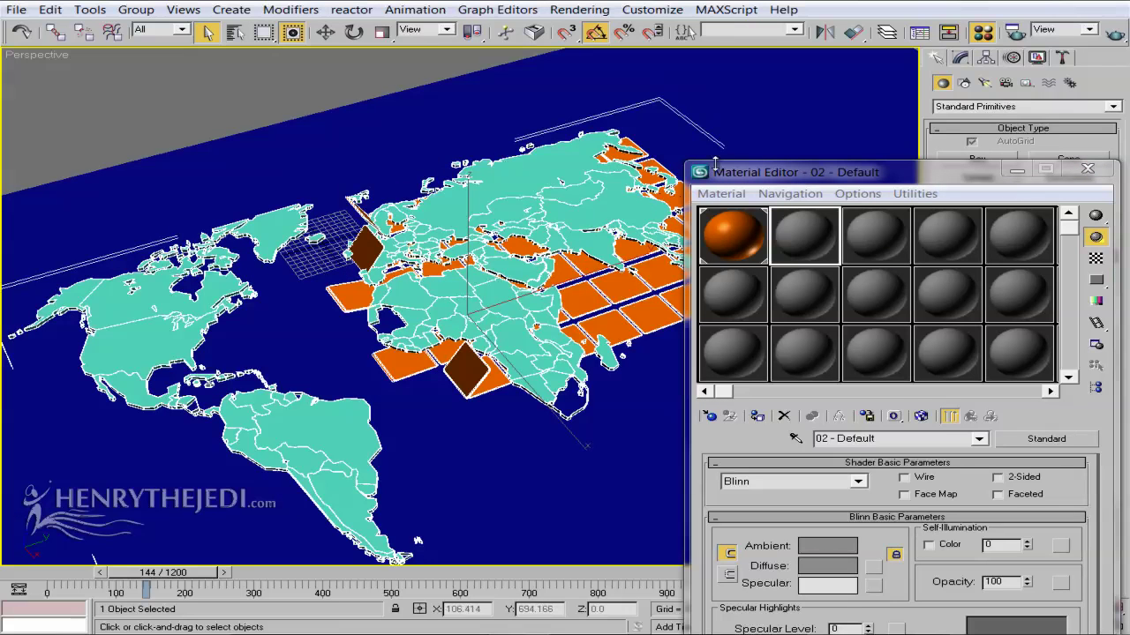
left_click(813, 245)
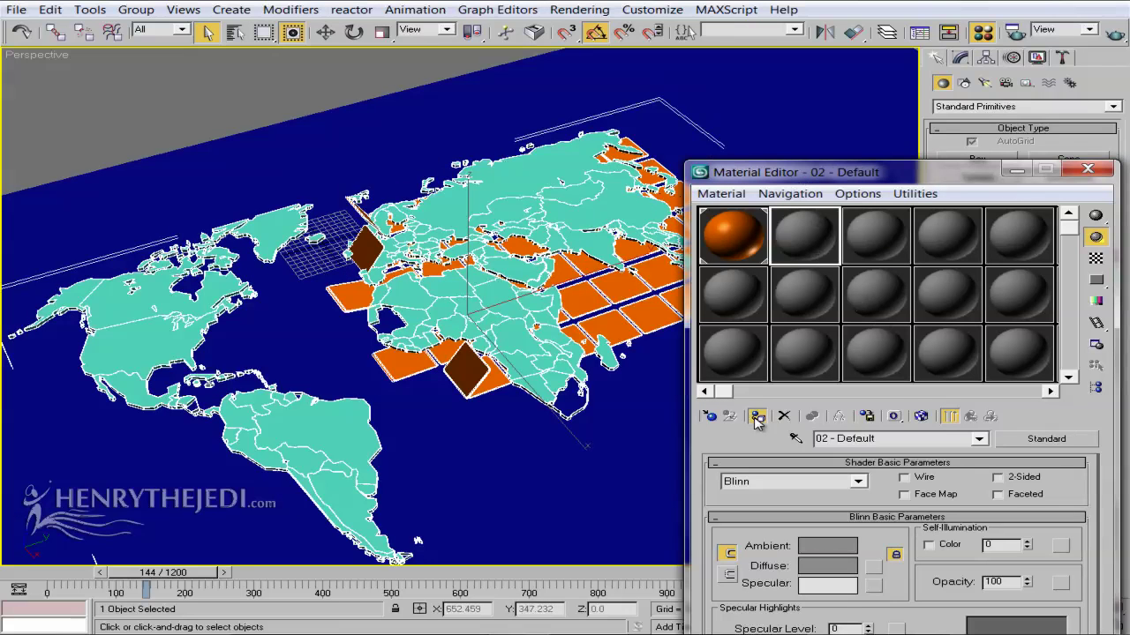
left_click(757, 419)
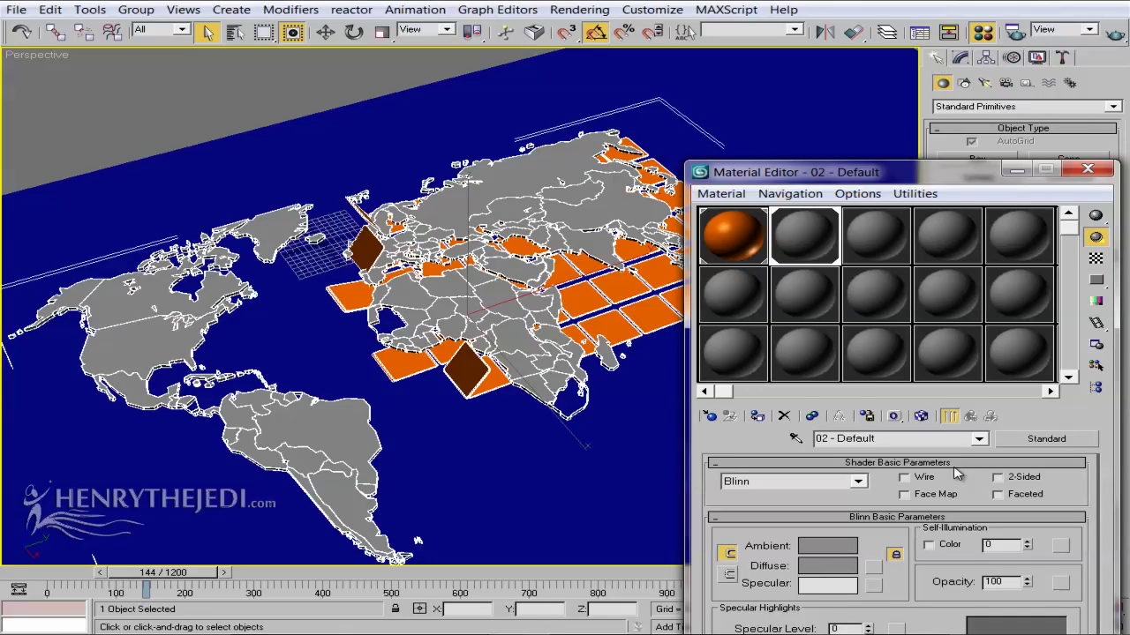
Change the 02 - Default material's type to Arch & Design (mi) and show a checkered background behind its sample
left_click(1047, 439)
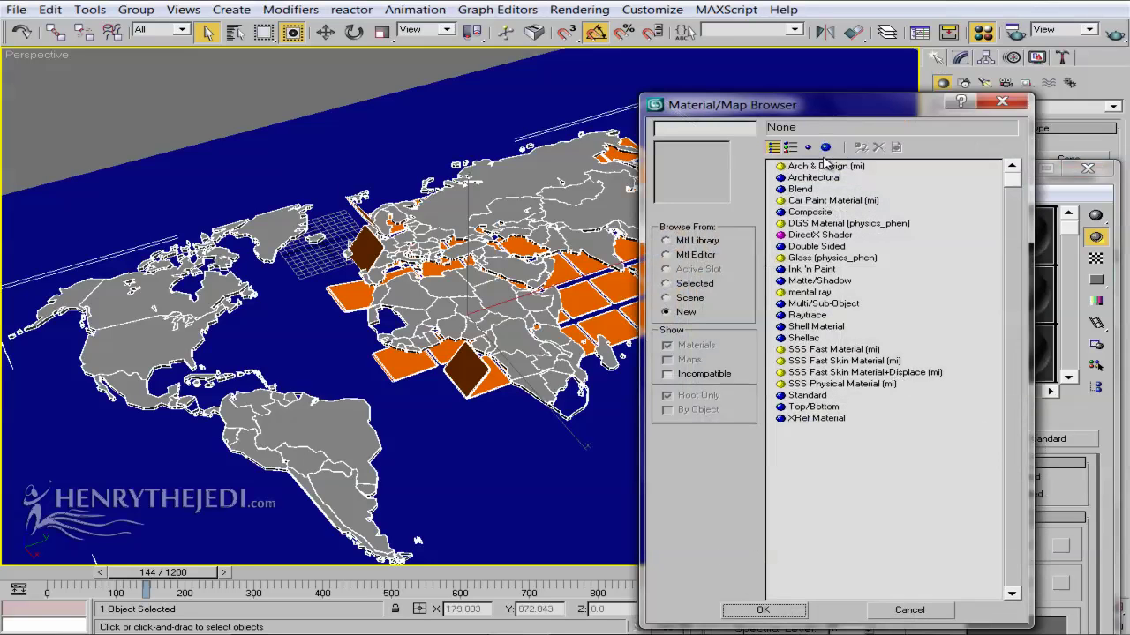
double_click(827, 167)
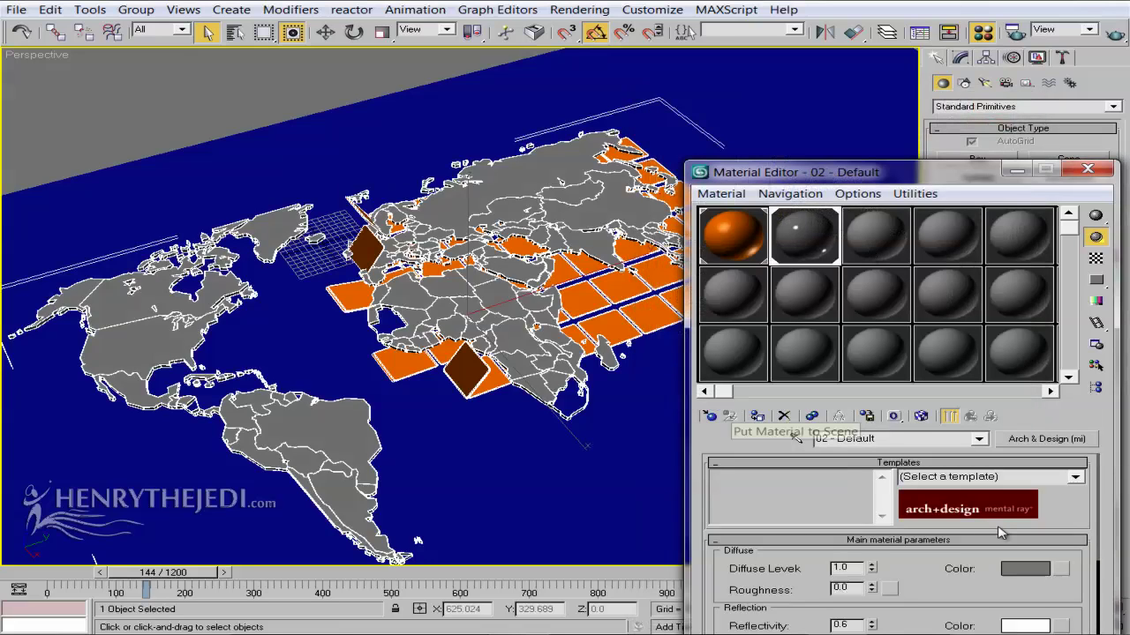
left_click(1095, 258)
Apply the Glass (Thin Geometry) template to the map material and close the Material Editor
left_click(1075, 477)
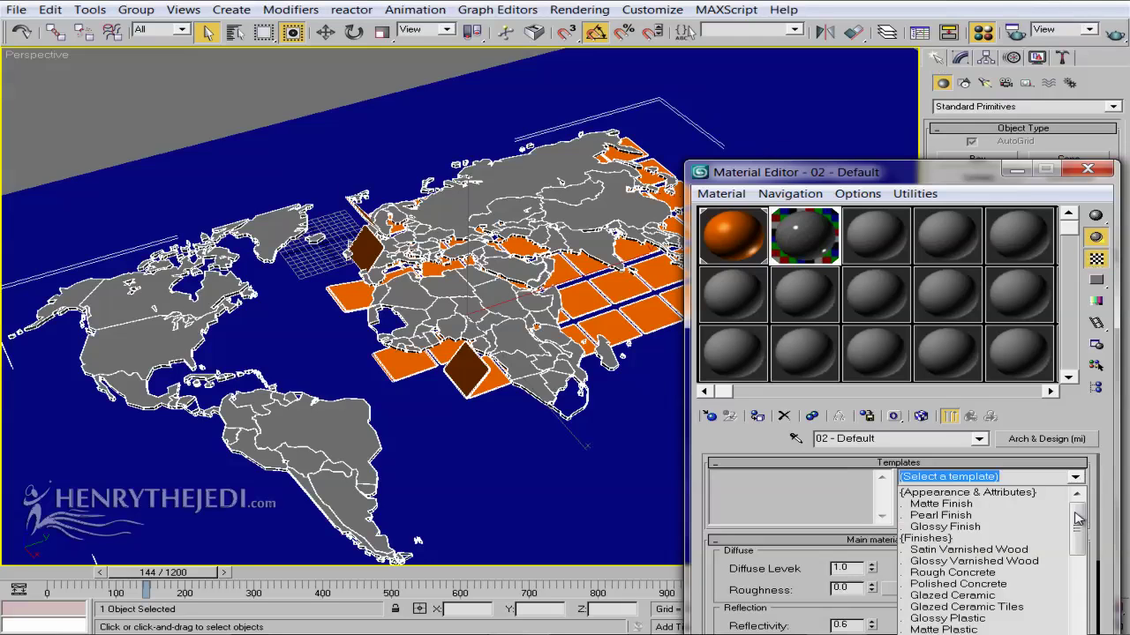
left_click_drag(1077, 519, 1085, 569)
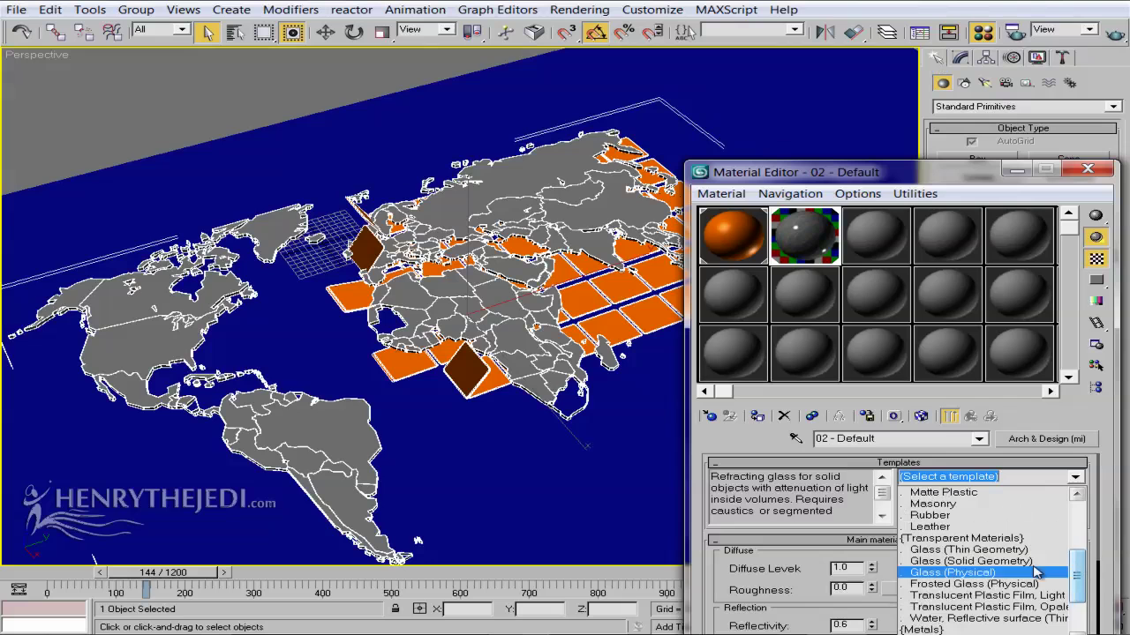
left_click(963, 550)
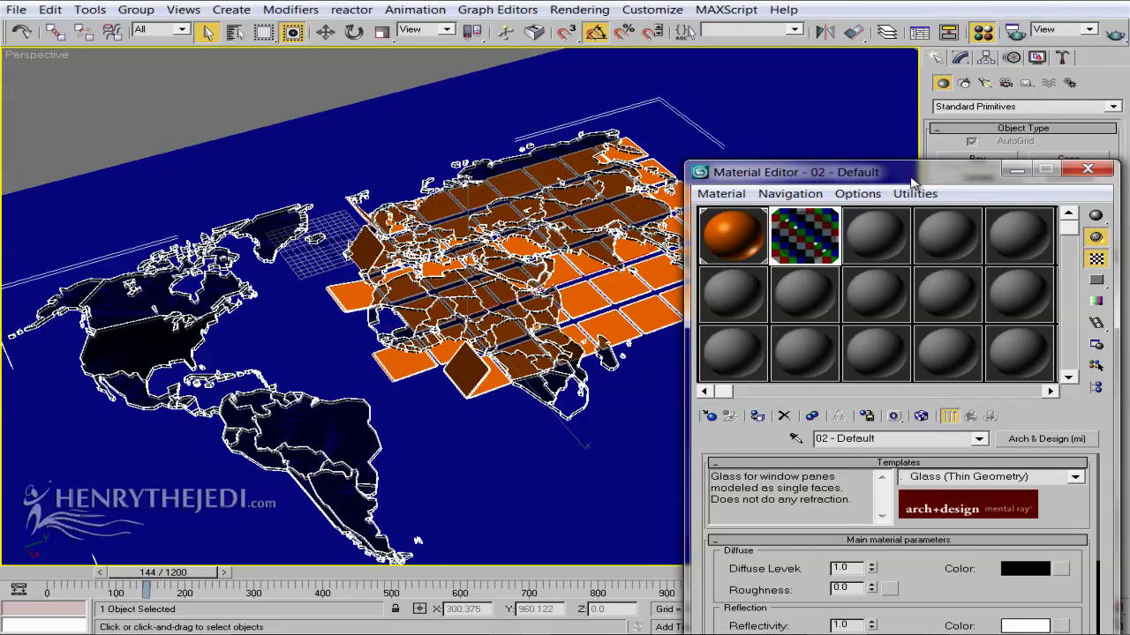
left_click_drag(914, 183, 891, 43)
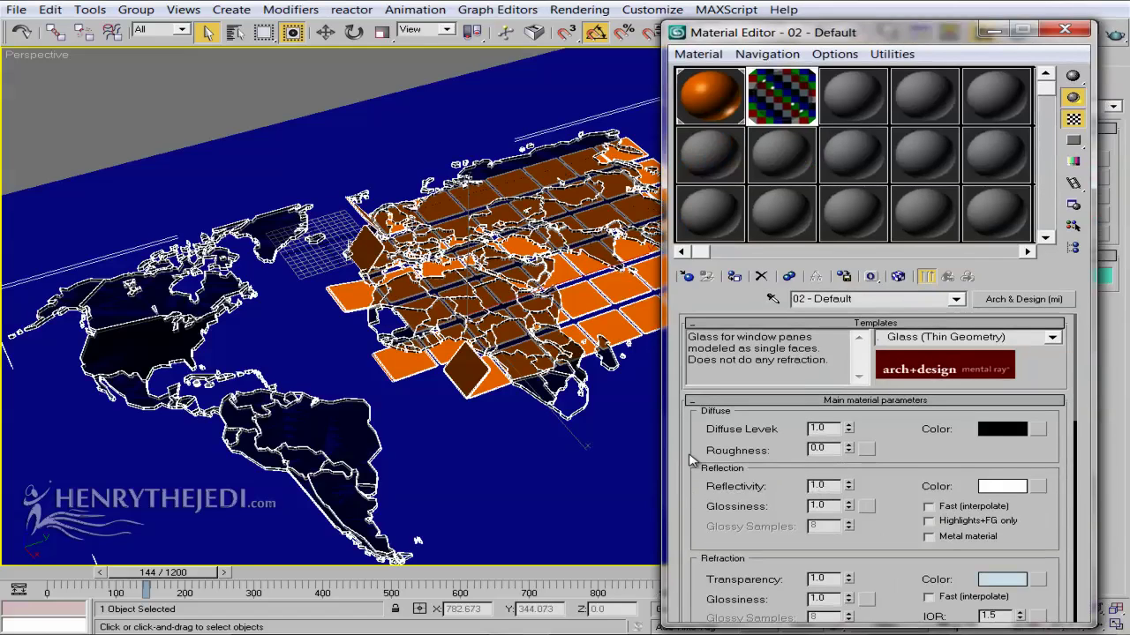
left_click(1064, 30)
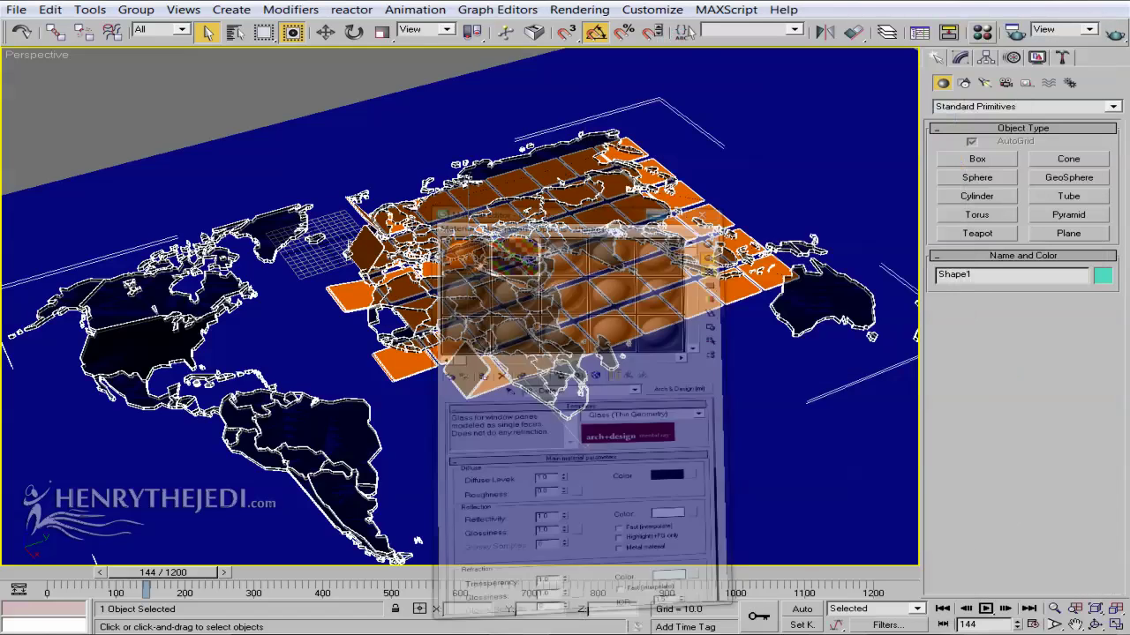
Orbit to a more frontal perspective of the map, test-render frame 144 and close the rendered frame
left_click(1095, 623)
left_click_drag(494, 415, 439, 483)
left_click(1115, 35)
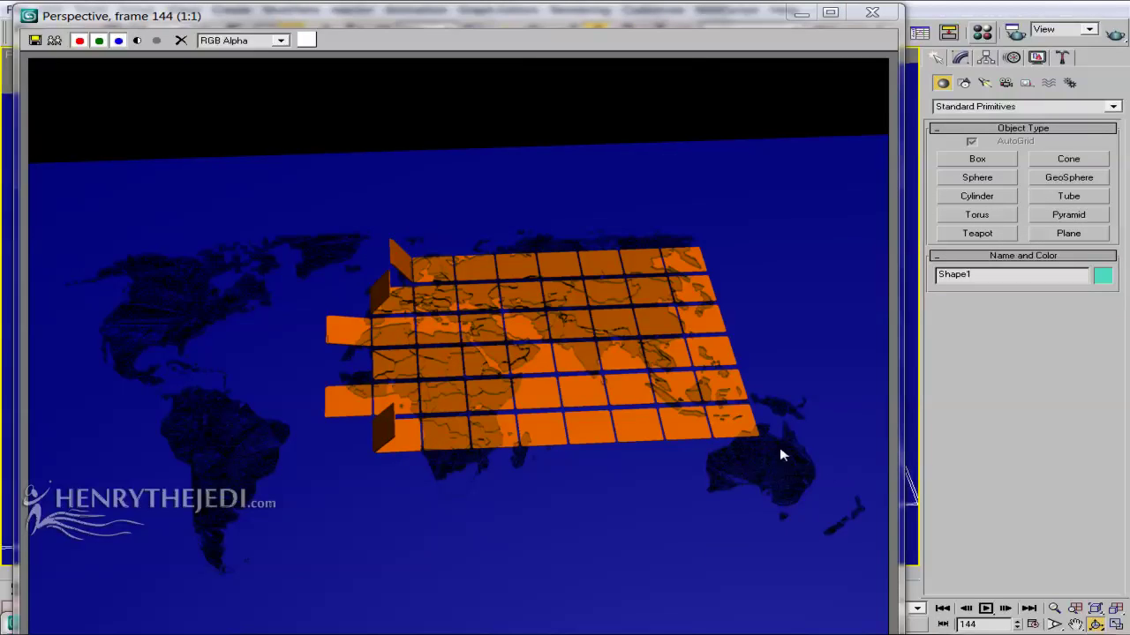
left_click(872, 13)
Enable Fast (interpolate), Highlights+FG only and Metal material for the glass material's reflection, and test-render frame 144
left_click(985, 32)
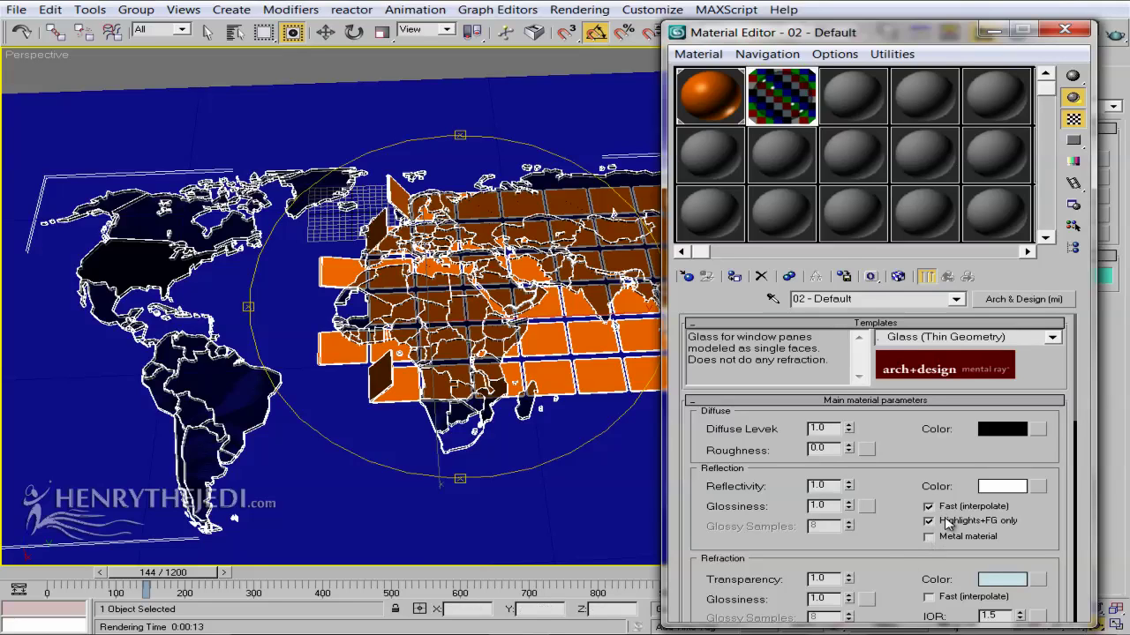
left_click(949, 542)
left_click_drag(926, 34, 857, 118)
left_click(1116, 34)
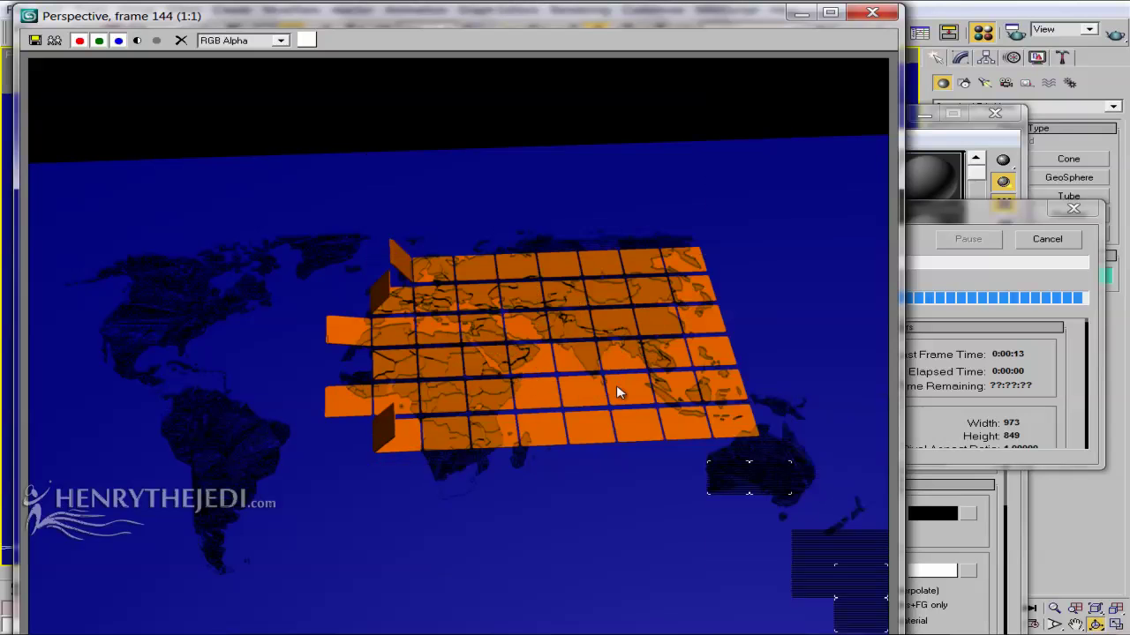
left_click(872, 13)
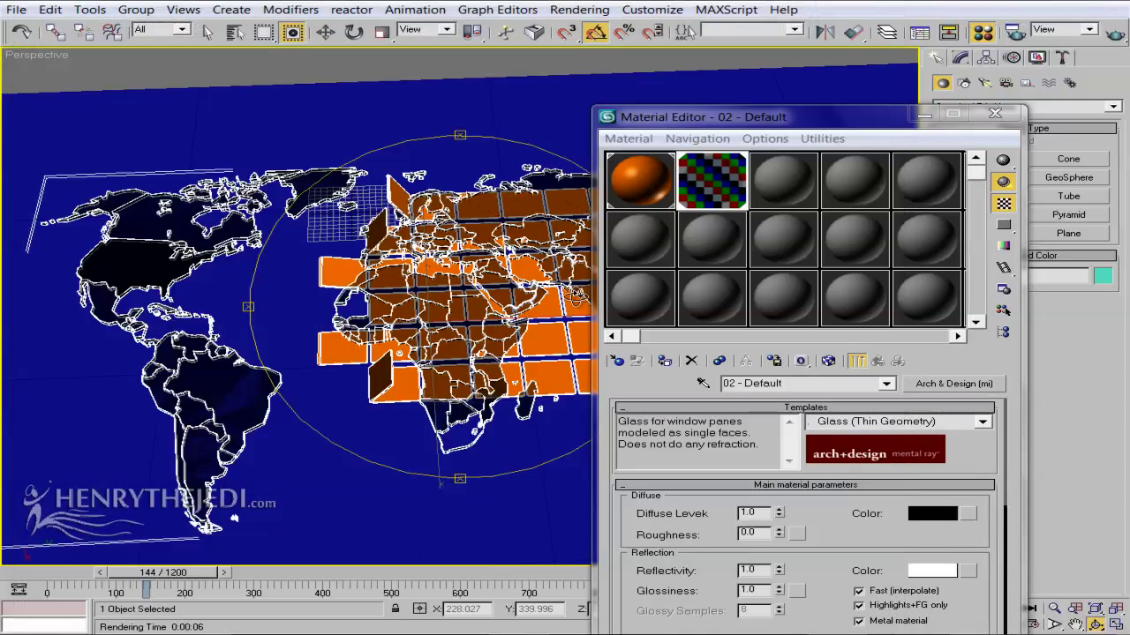
Select the backdrop plane and assign it the unused 03 - Default material from the third sample slot
scroll(805, 517, "down", 5)
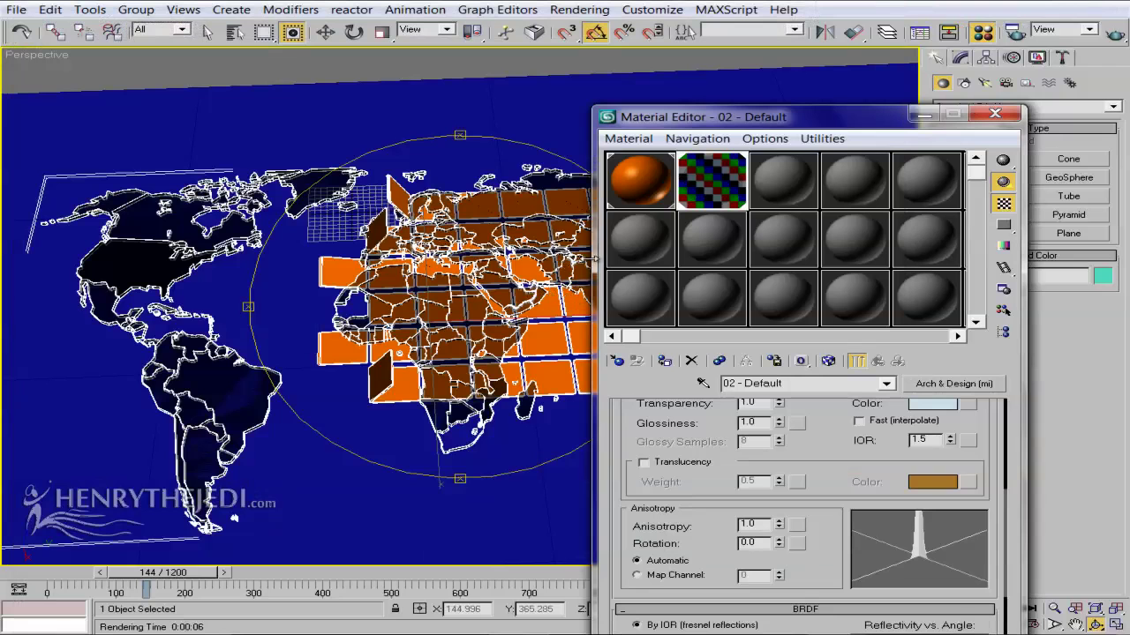
left_click(208, 32)
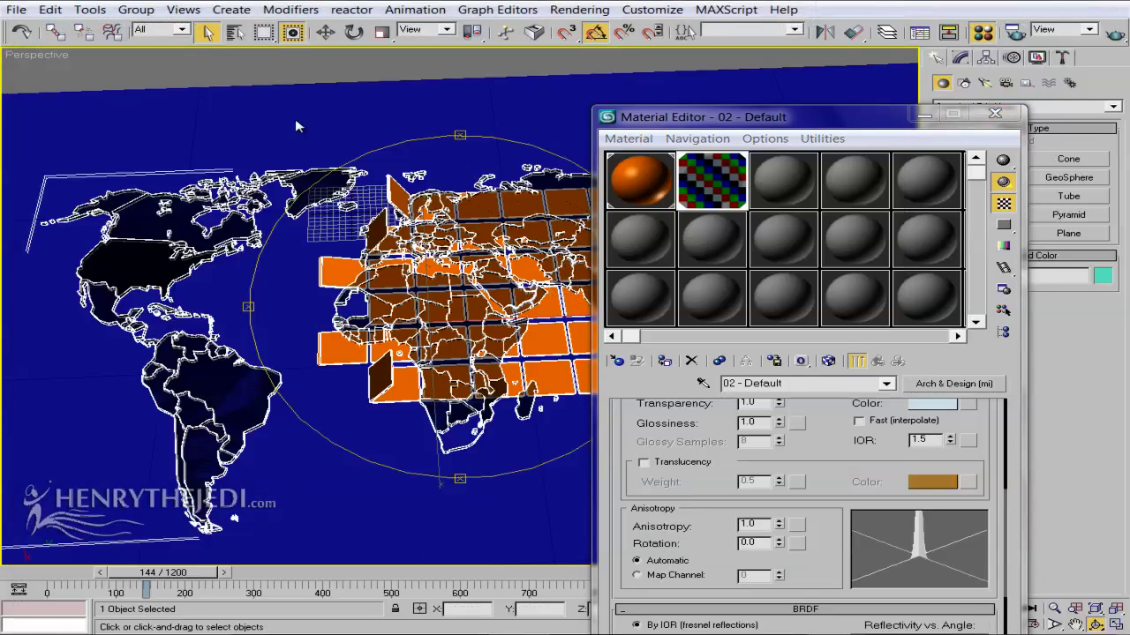
left_click(432, 131)
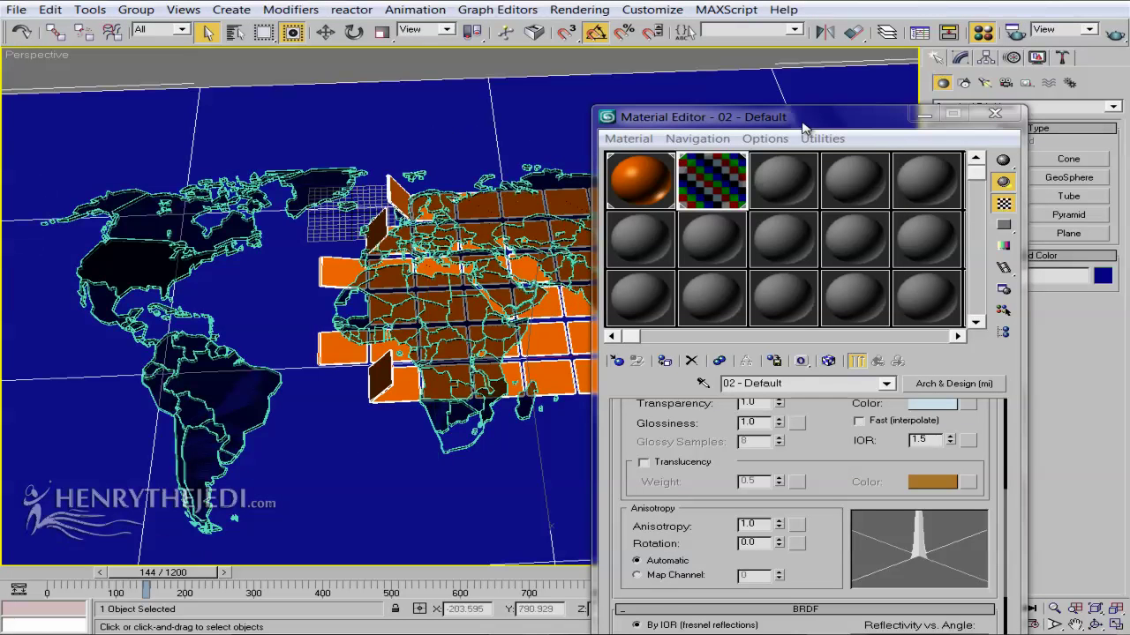
left_click_drag(804, 127, 915, 254)
left_click(894, 311)
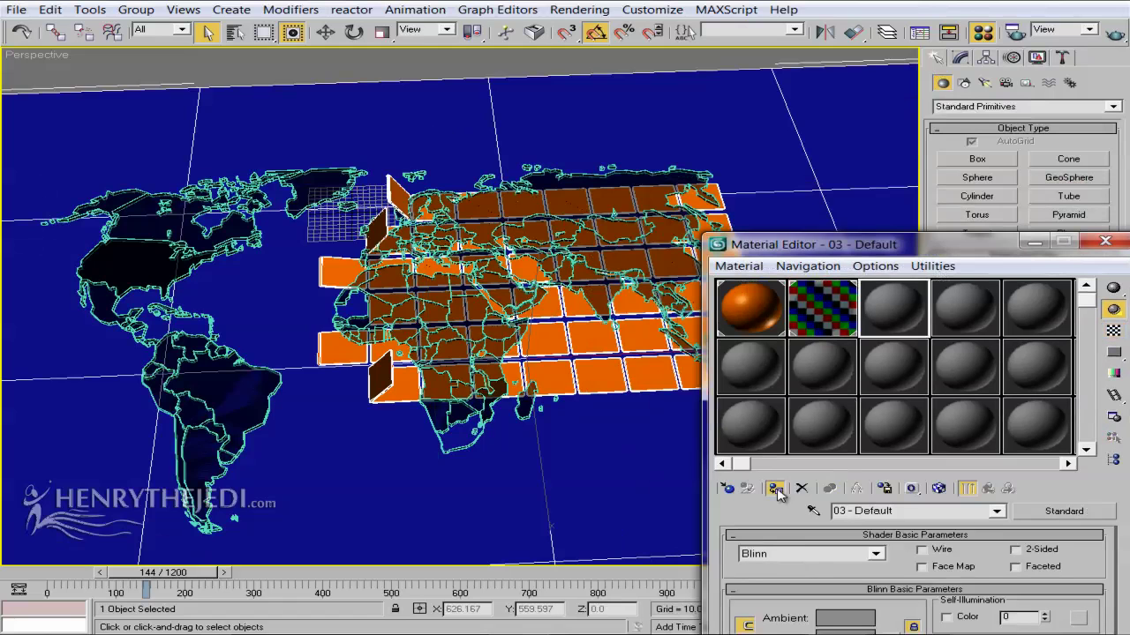
left_click(776, 490)
Change the backdrop plane's 03 - Default material type to mental ray
left_click(1073, 516)
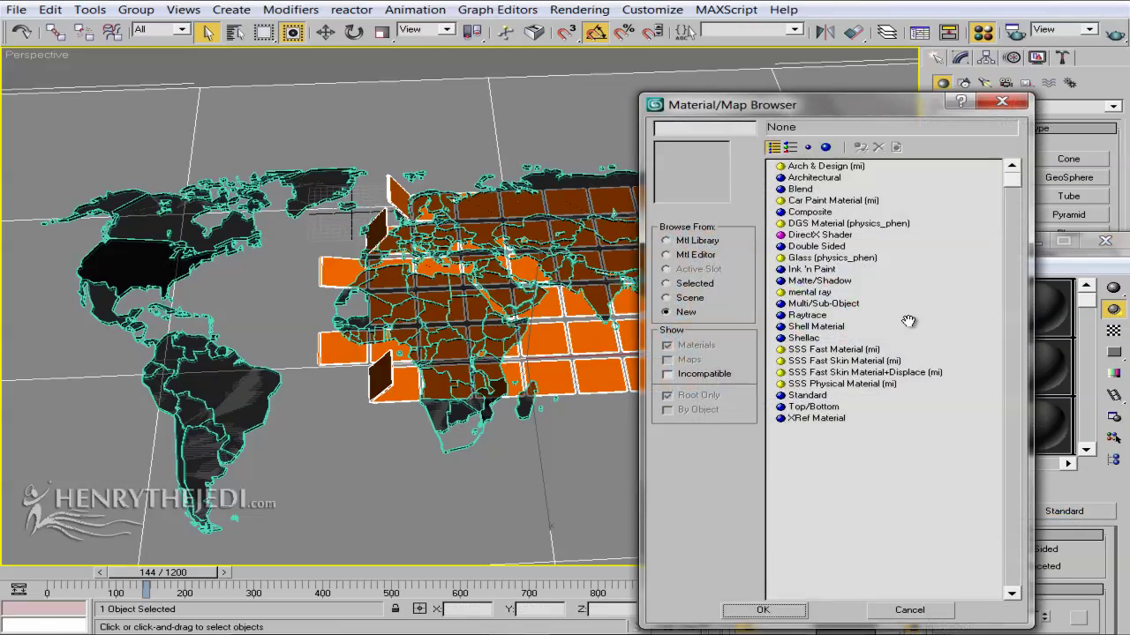
double_click(809, 292)
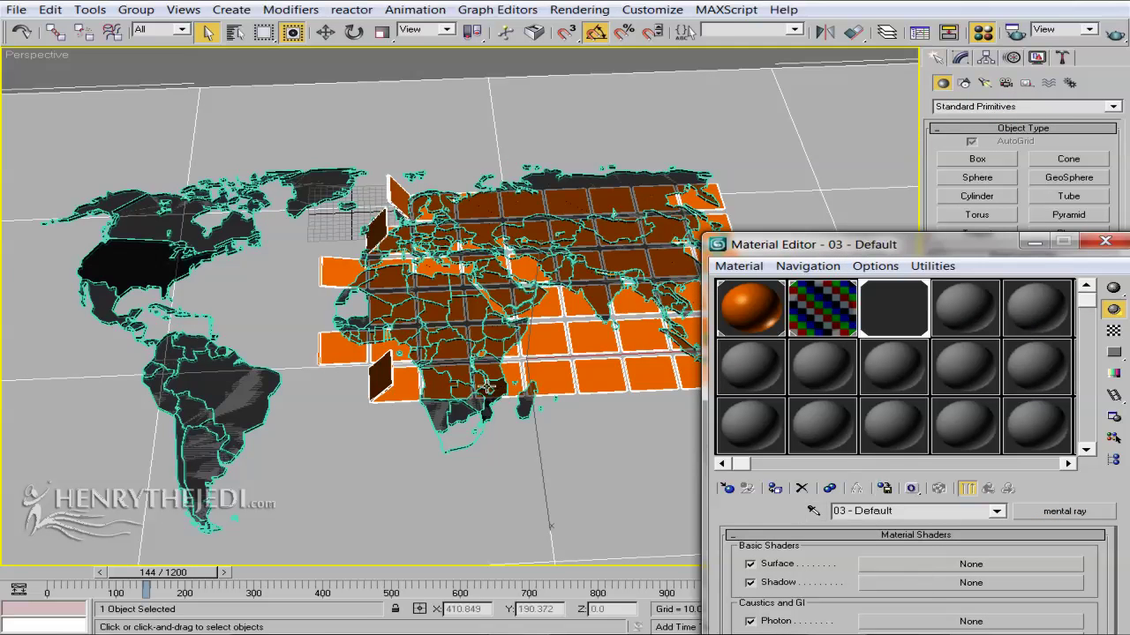
scroll(462, 441, "up", 4)
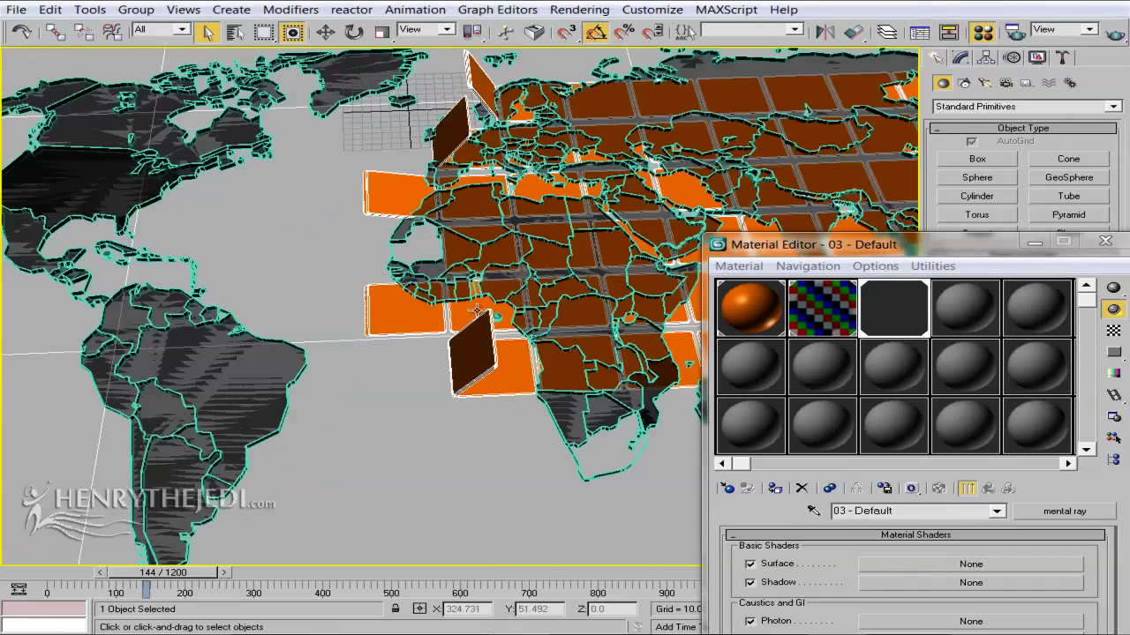
scroll(476, 311, "down", 4)
scroll(478, 311, "up", 4)
scroll(469, 316, "down", 4)
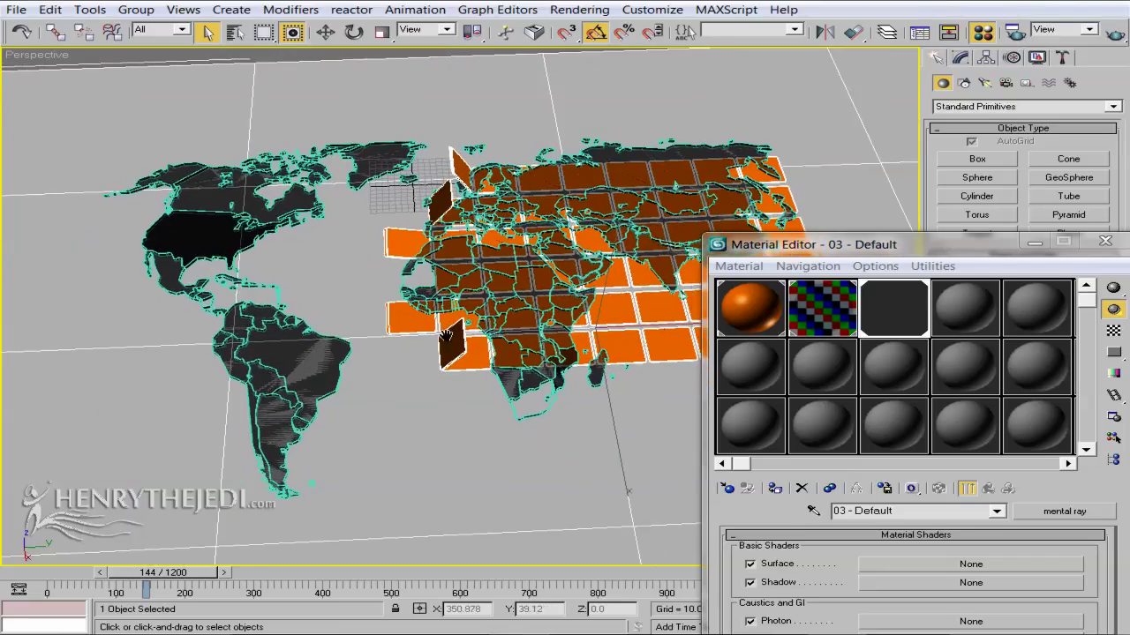
scroll(455, 331, "up", 2)
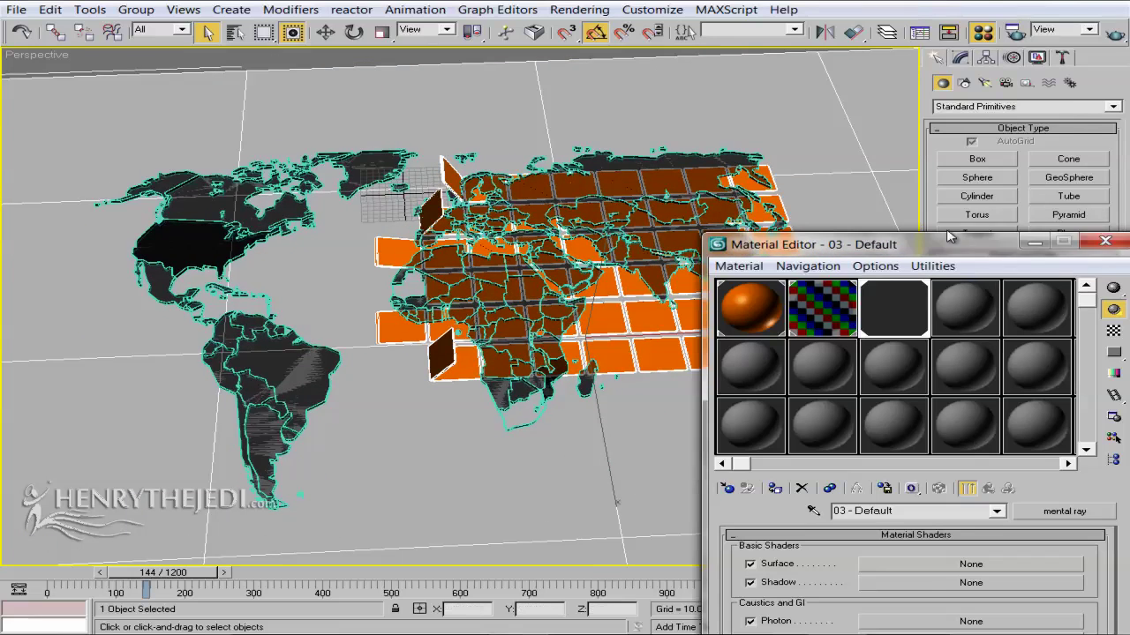
Assign an Ambient/Reflective Occlusion (base) shader to the Surface component of the backdrop plane's material
left_click_drag(968, 253, 903, 97)
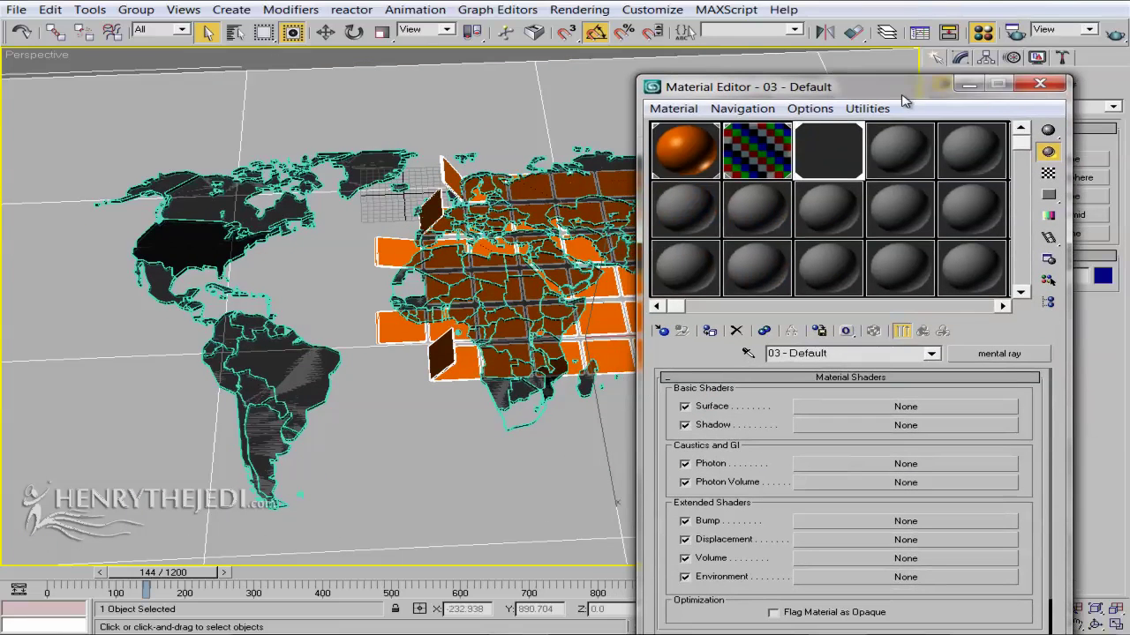
left_click(821, 406)
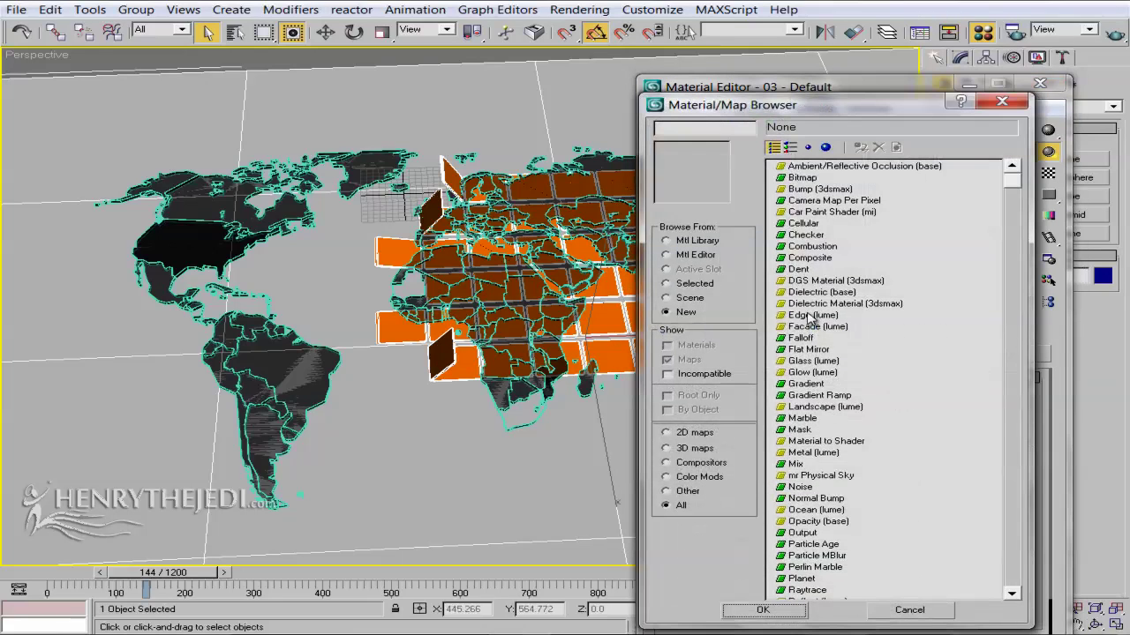
left_click(822, 168)
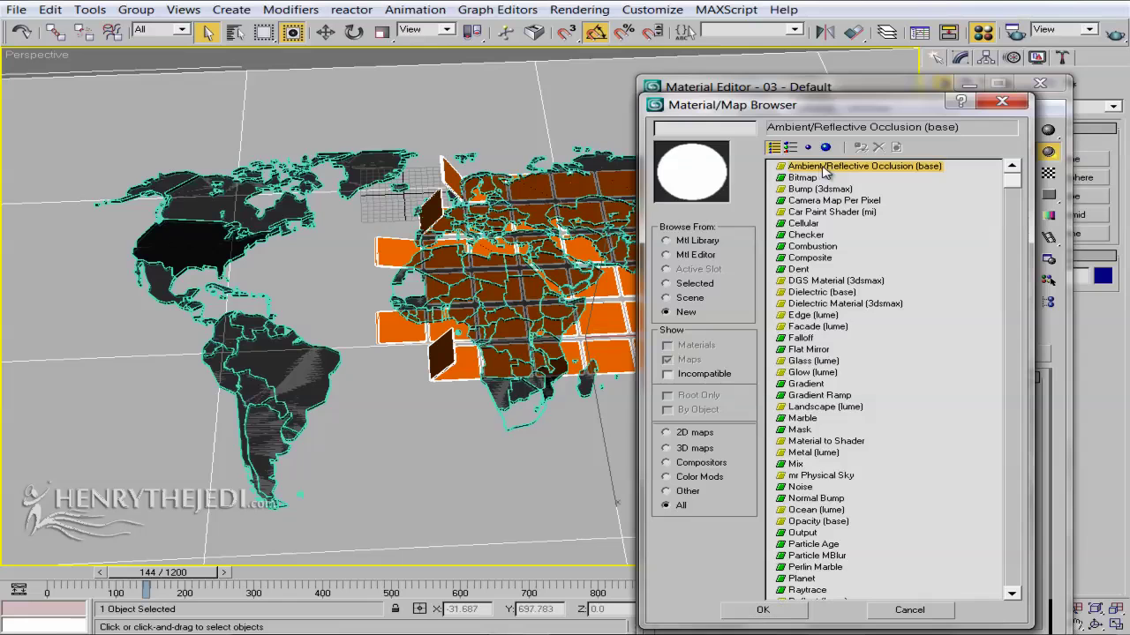
double_click(825, 168)
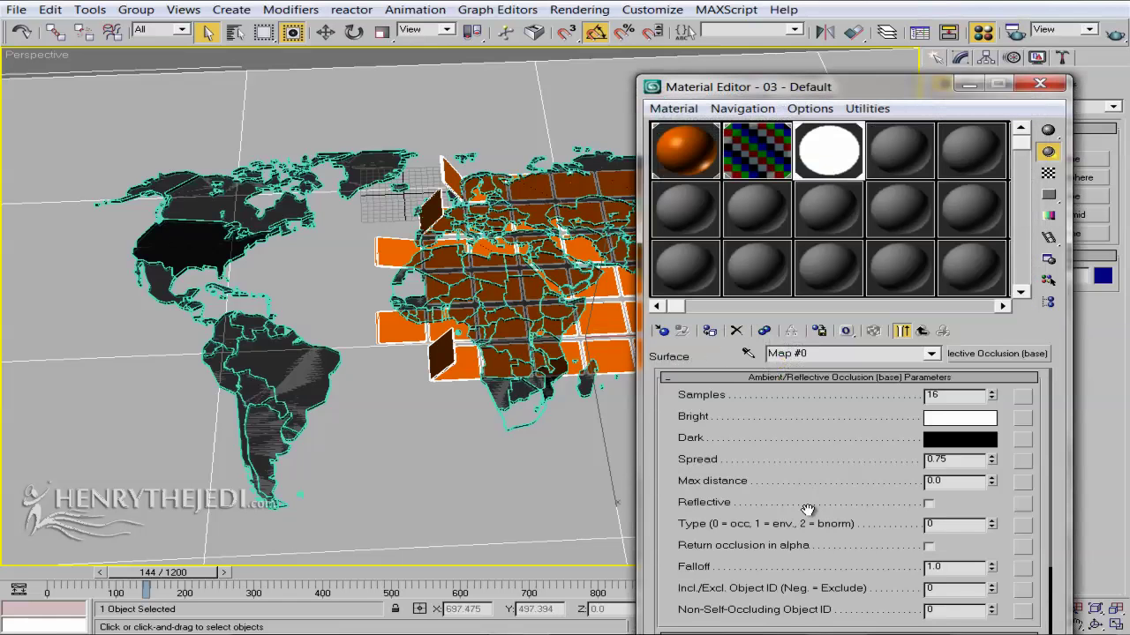
Test-render frame 144 with the occlusion material on the backdrop, close the rendered frame and activate view orbiting
left_click(1115, 36)
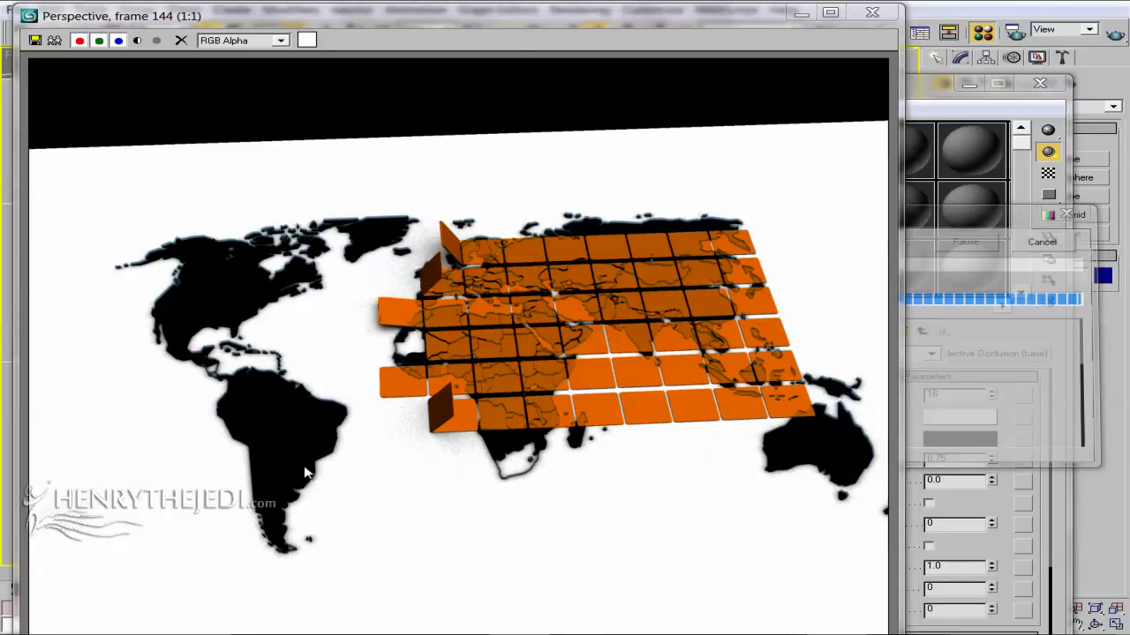
left_click(872, 12)
left_click(1094, 623)
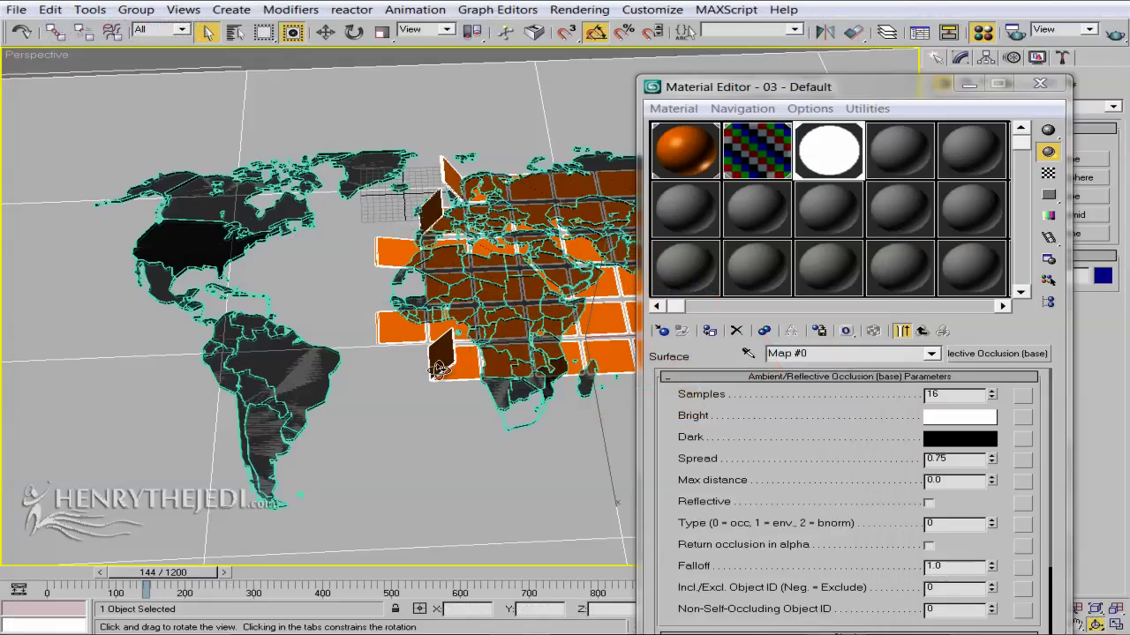
Orbit to a low, close angle on the flipping tiles, render frame 144, and keep a minimized clone of the rendered image
left_click_drag(440, 371, 545, 287)
left_click(1114, 36)
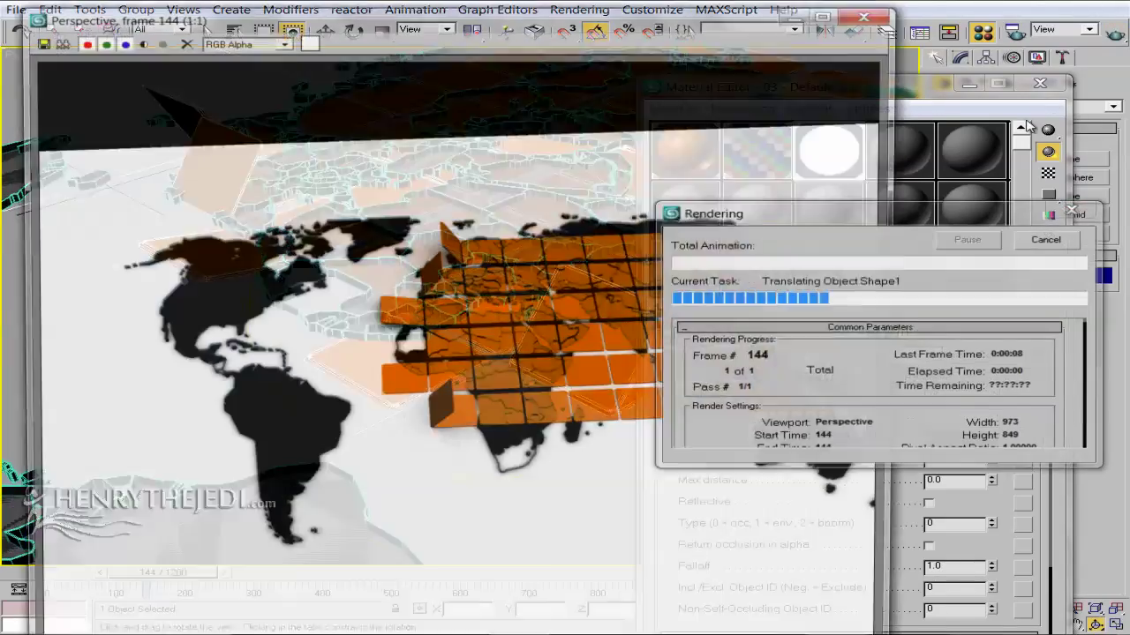
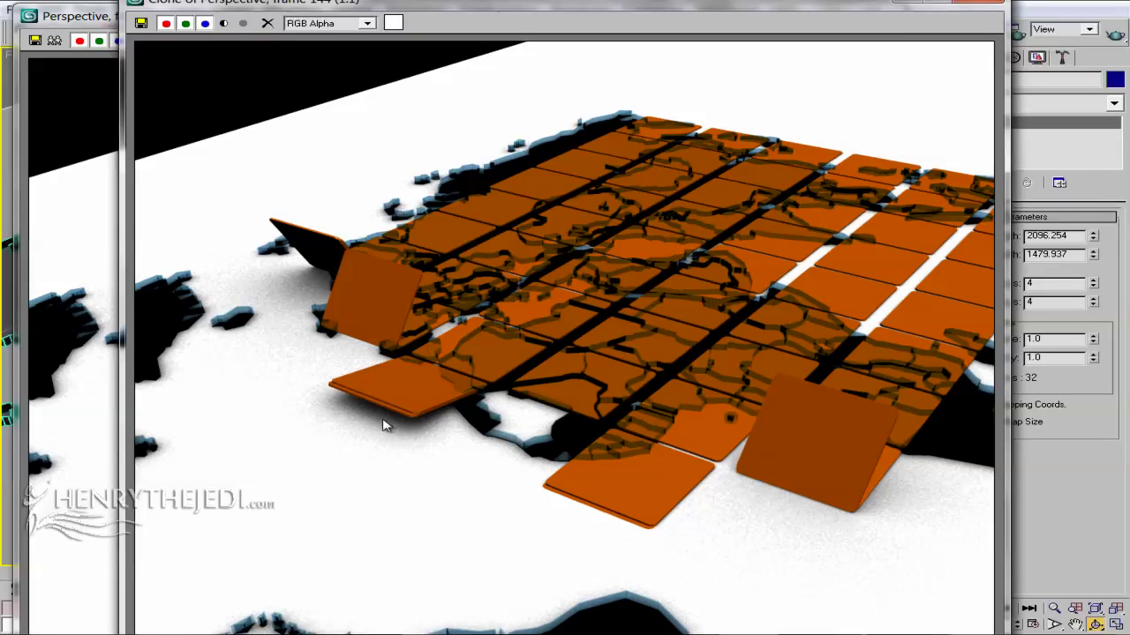
left_click(895, 4)
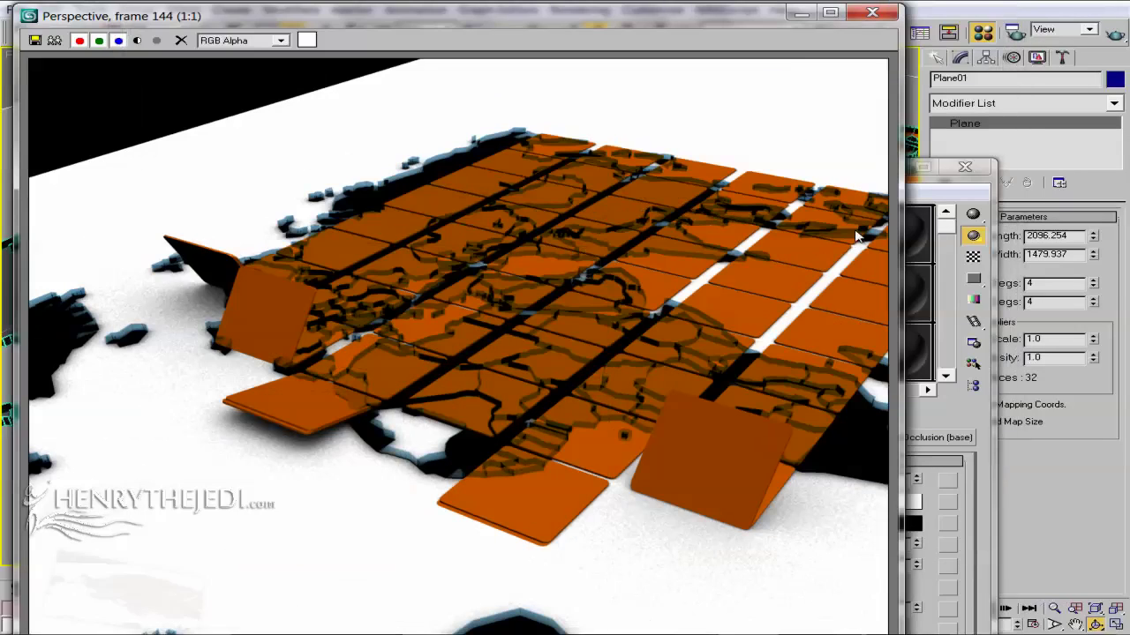
Set the Spread of the backdrop's occlusion shader to 0.3 and render frame 144 again
left_click(960, 426)
left_click_drag(784, 552, 698, 554)
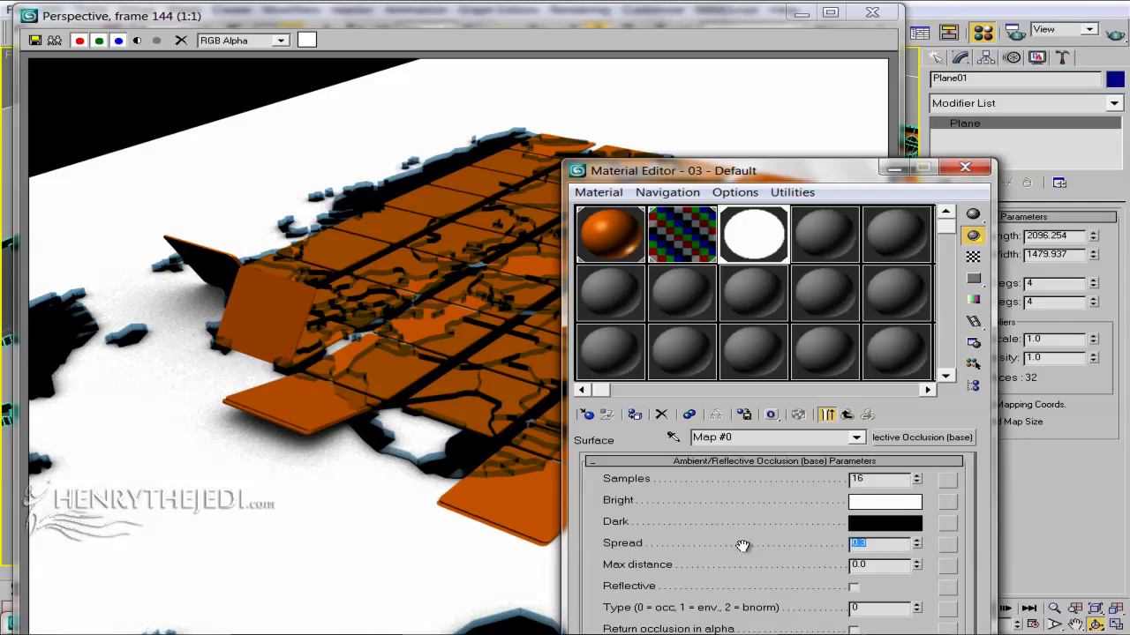
left_click(472, 117)
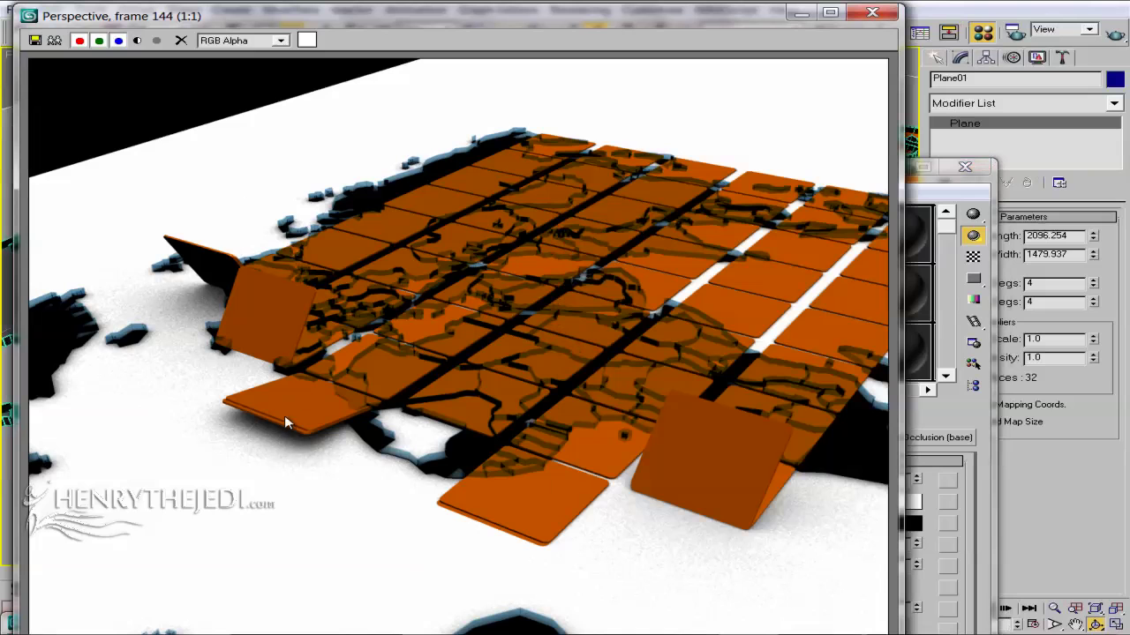
left_click(1108, 35)
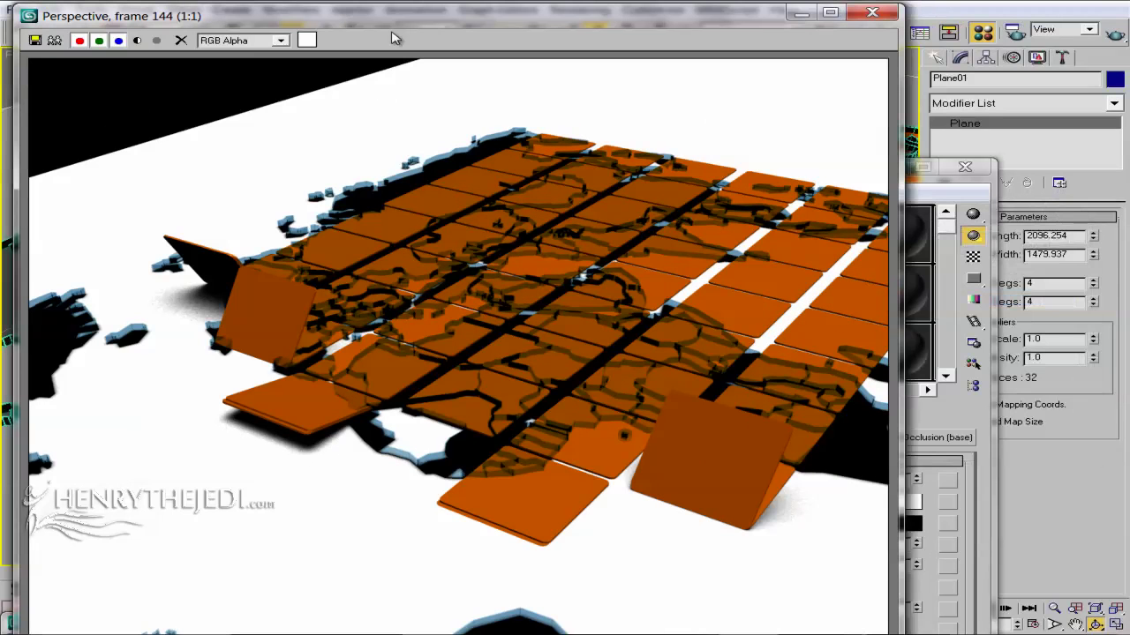
Compare the tile shadows in the new render and the cloned render side by side, then close both images
left_click_drag(398, 29, 523, 41)
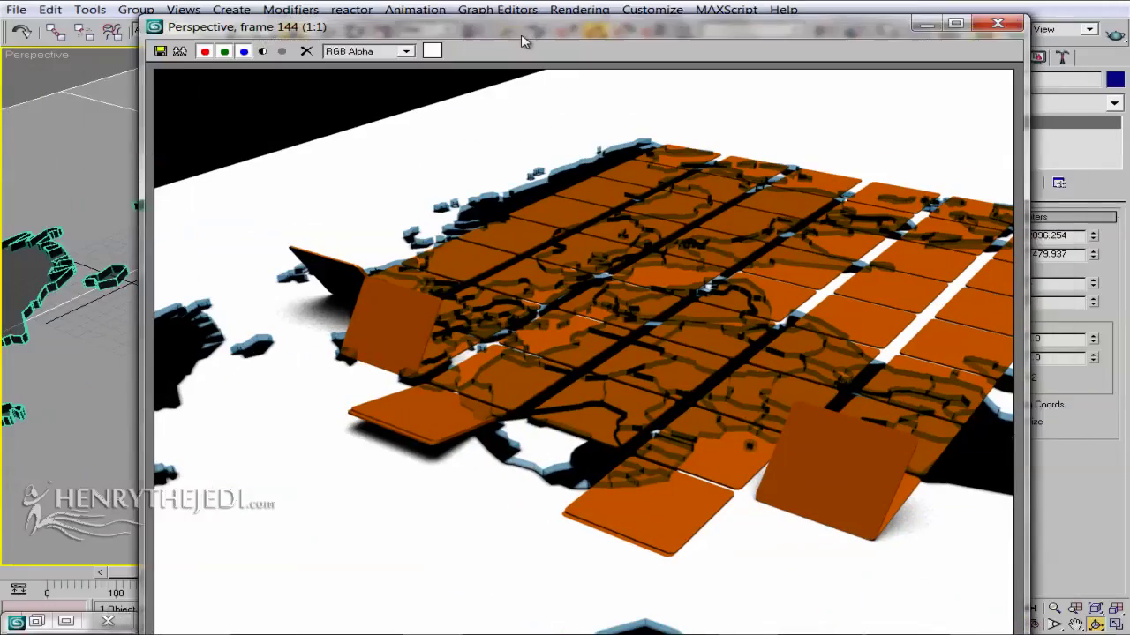
left_click(36, 621)
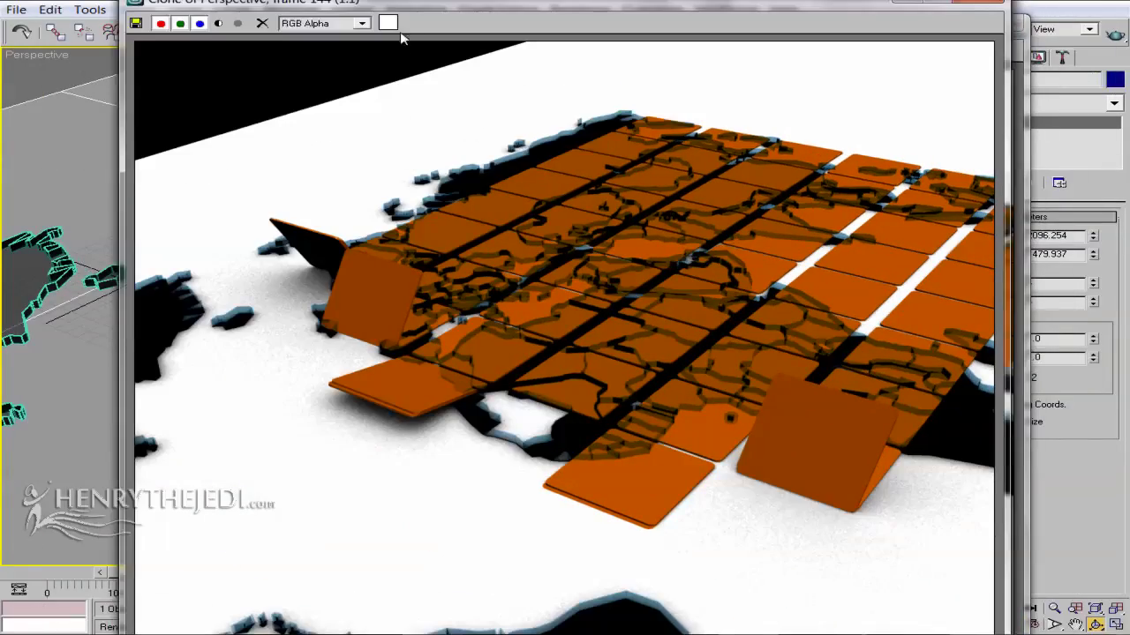
left_click_drag(402, 37, 907, 37)
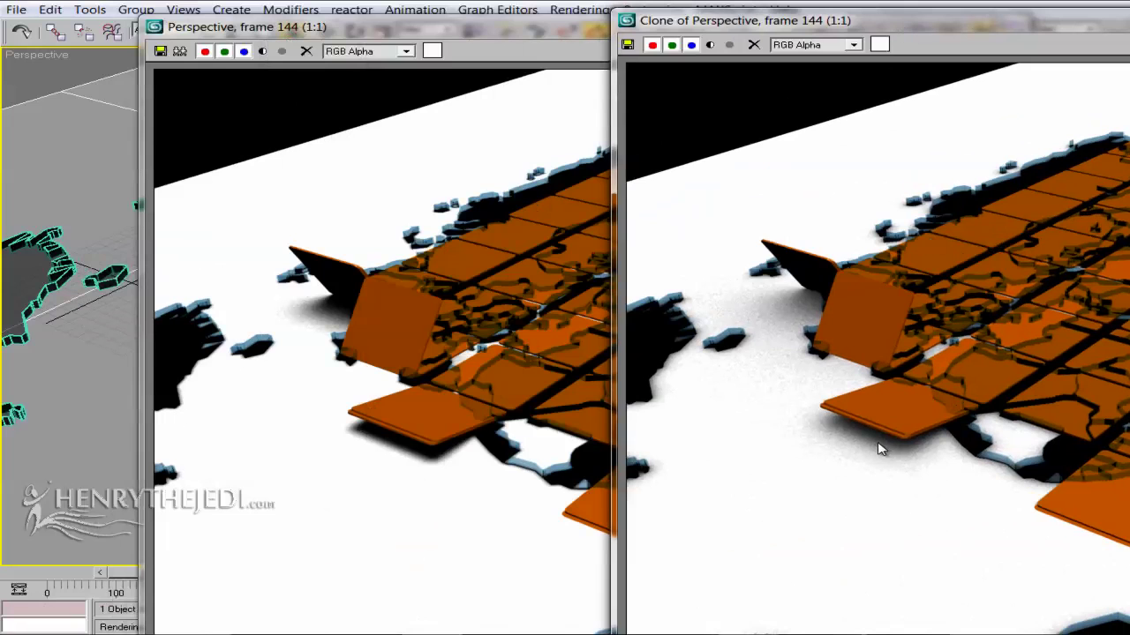
left_click(402, 462)
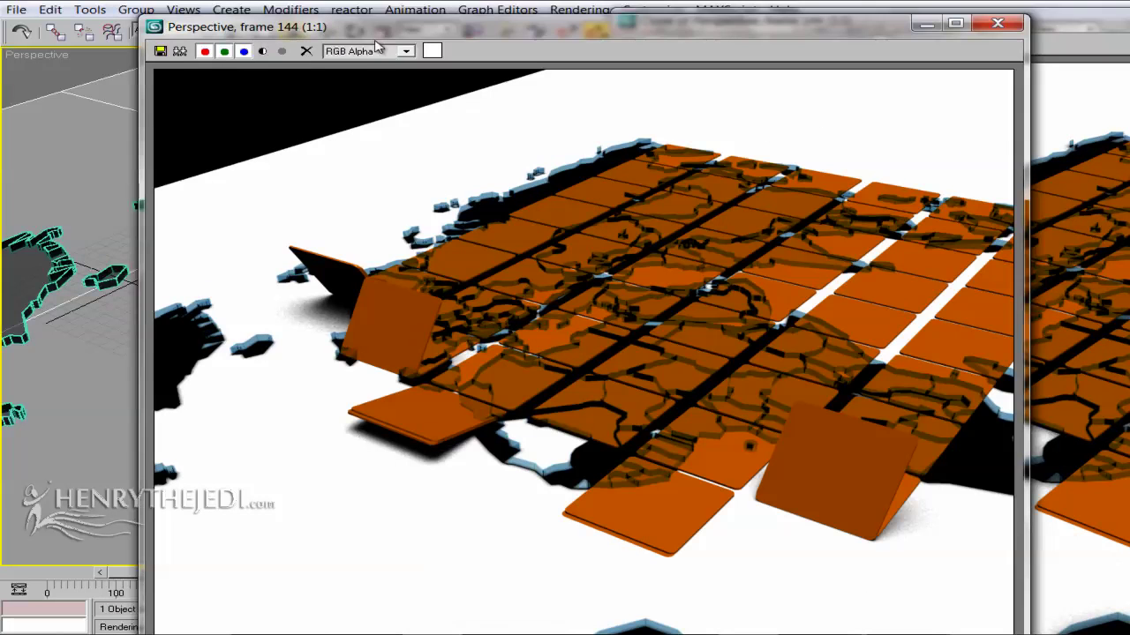
left_click_drag(377, 27, 308, 19)
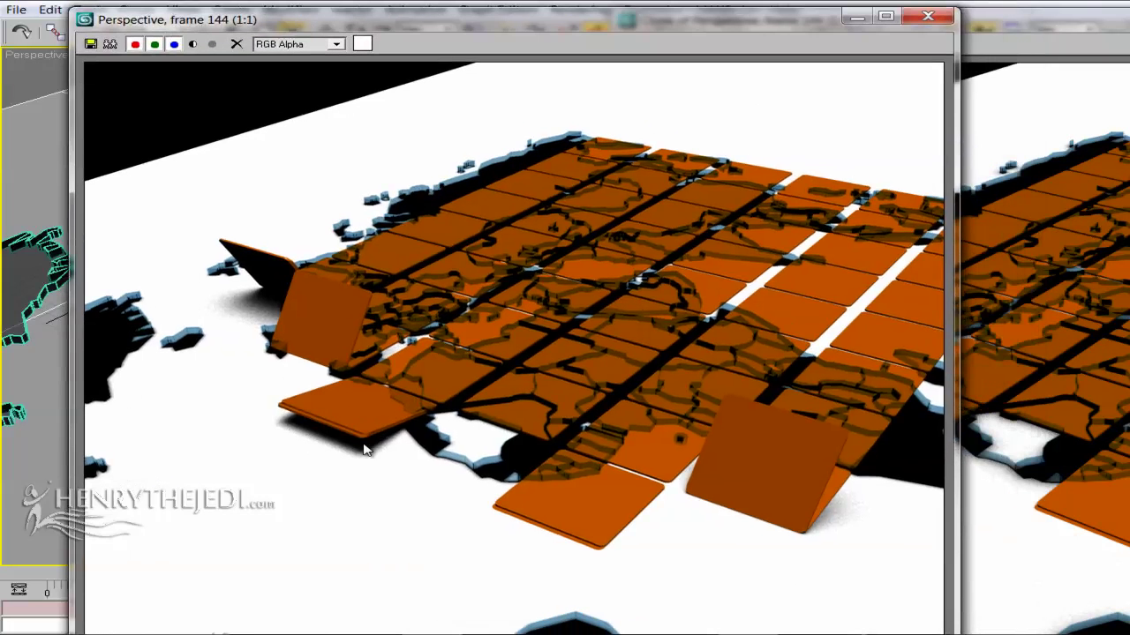
left_click(1042, 373)
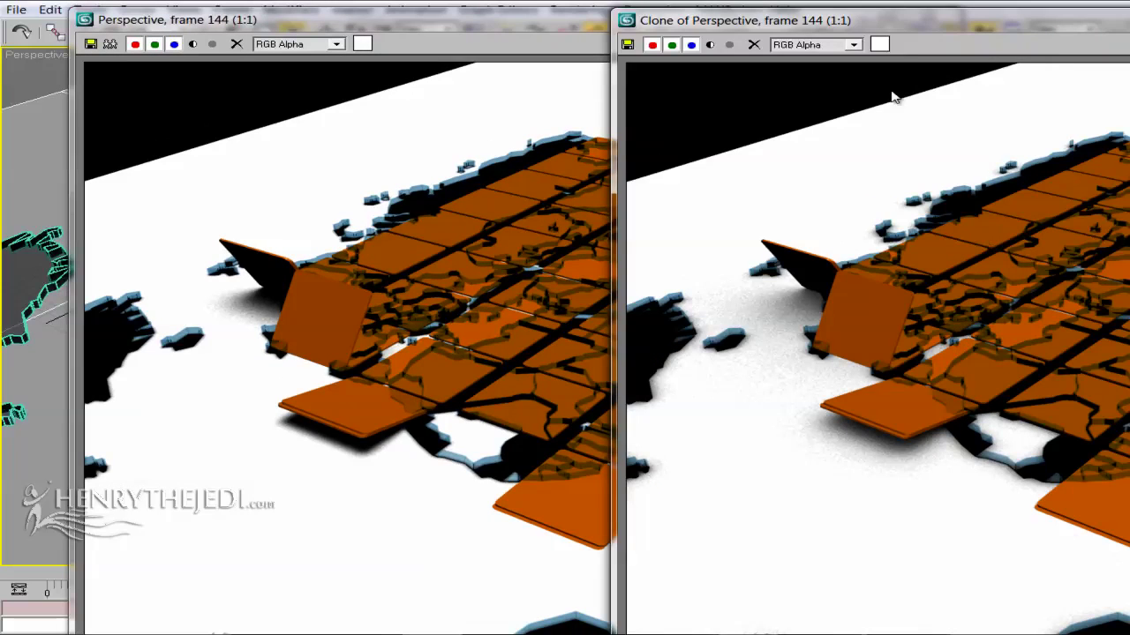
left_click_drag(912, 33, 463, 103)
left_click(1034, 94)
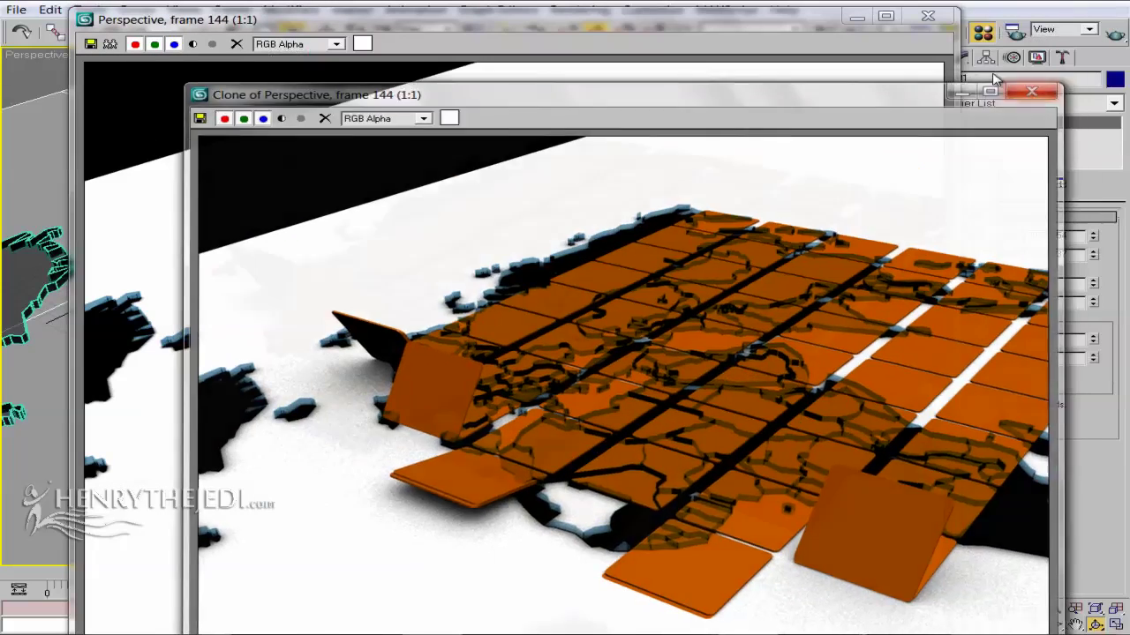
left_click(927, 18)
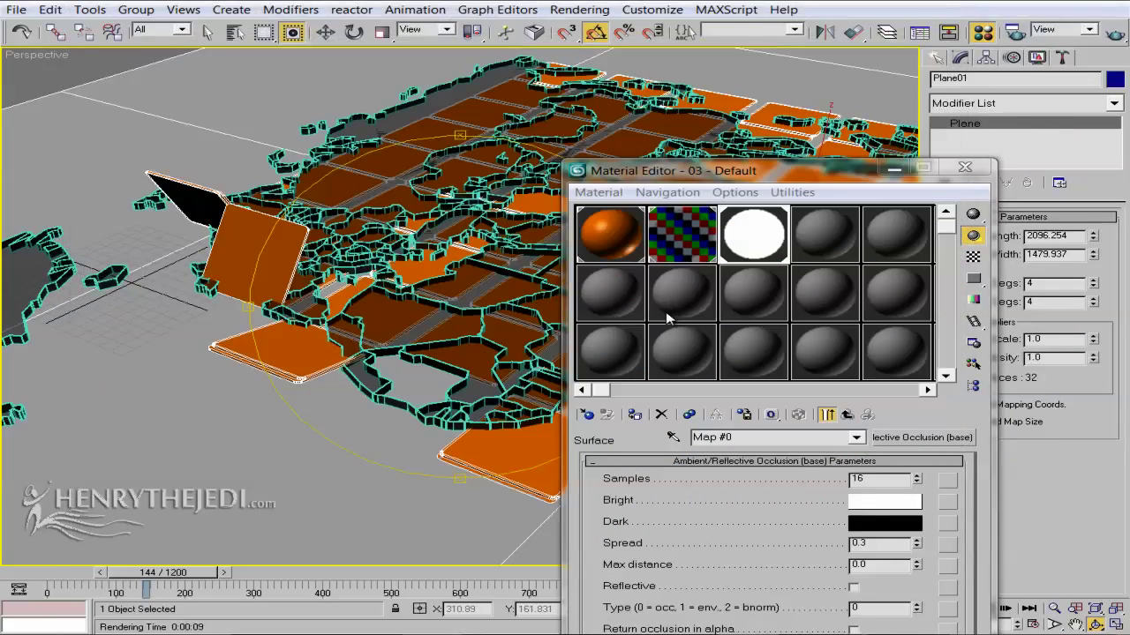
Close the Material Editor and test-render frame 144 with the whole backdrop plane and its edges in view
left_click(965, 167)
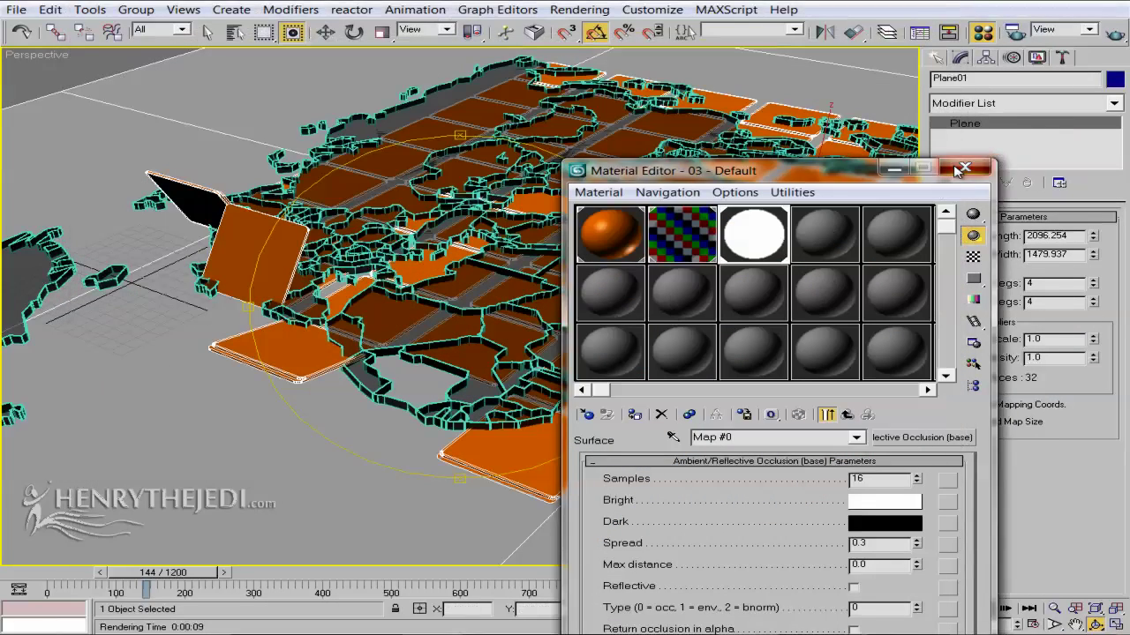
scroll(573, 244, "down", 10)
middle_click_drag(573, 244, 457, 318, "alt")
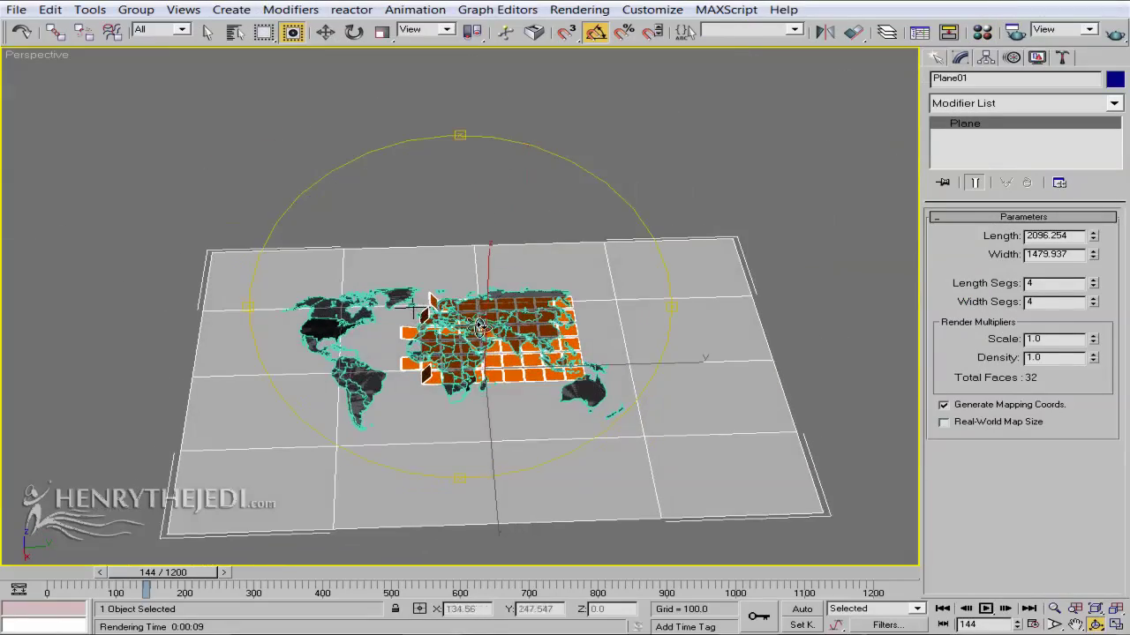
left_click(1116, 33)
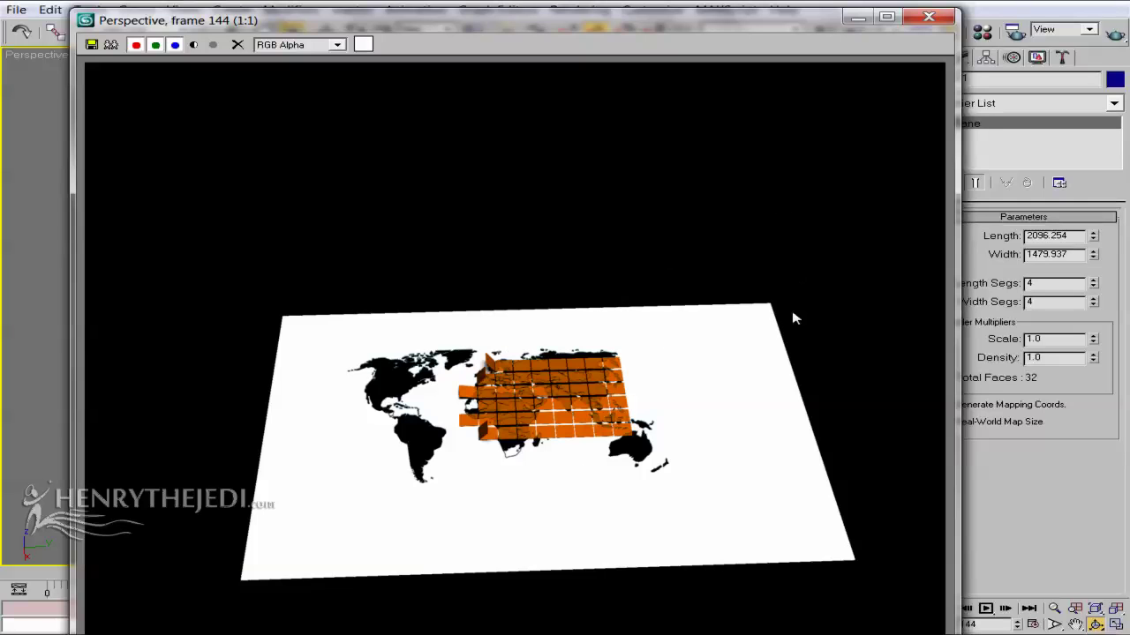
left_click(928, 16)
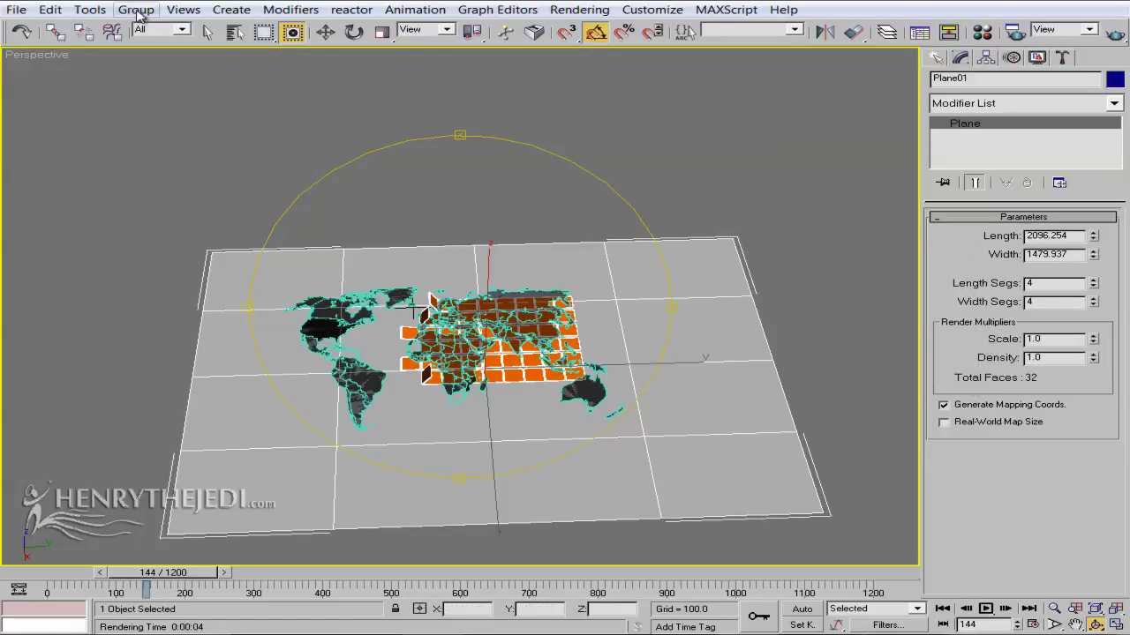
Set the backdrop plane's render Scale multiplier to 50 and check it with a test render of frame 144
left_click(207, 32)
left_click(243, 72)
left_click(262, 337)
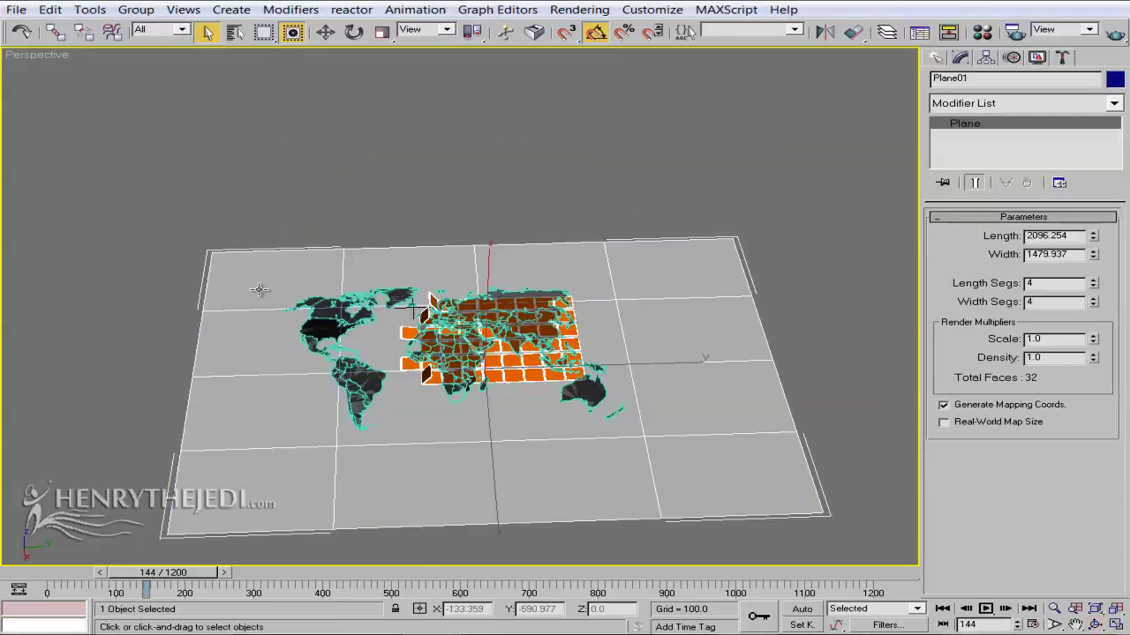
double_click(1064, 341)
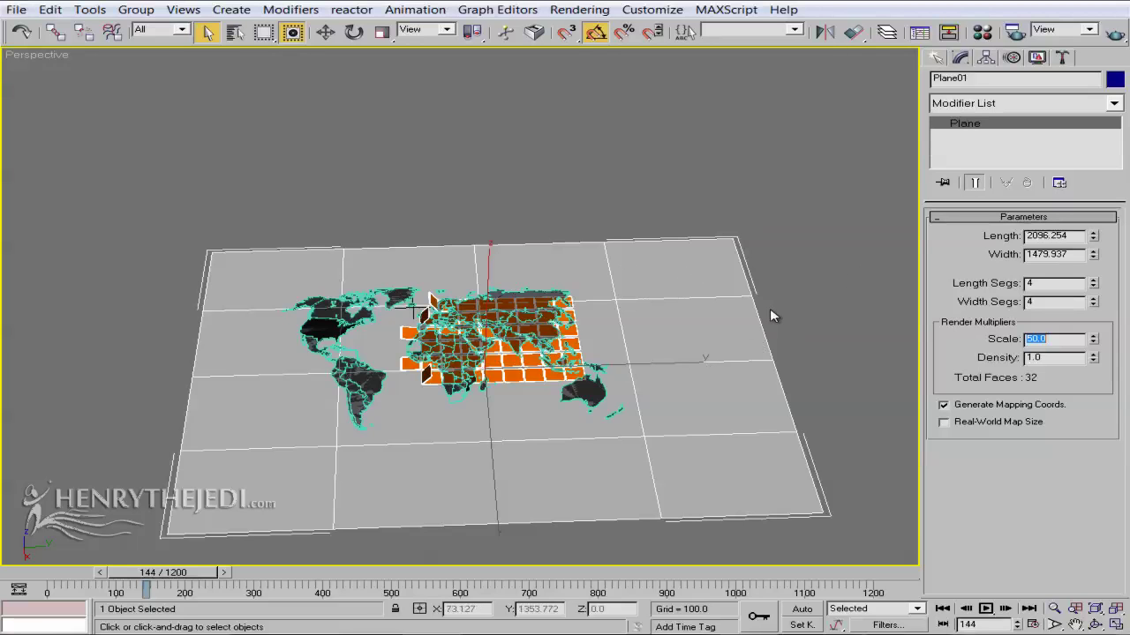
left_click(1115, 32)
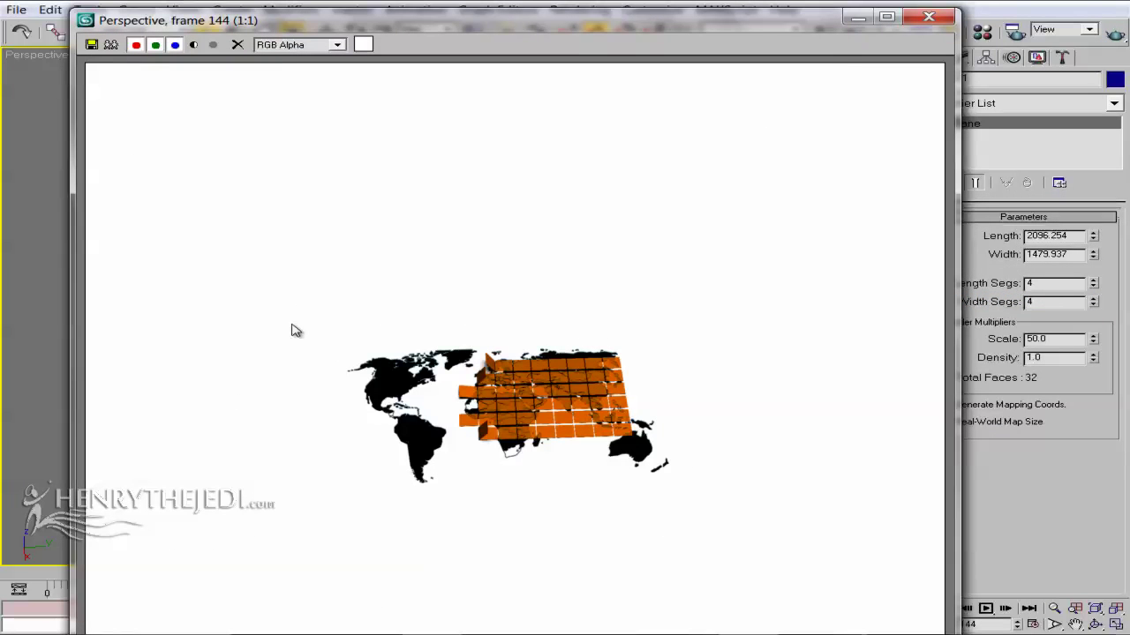
left_click(918, 21)
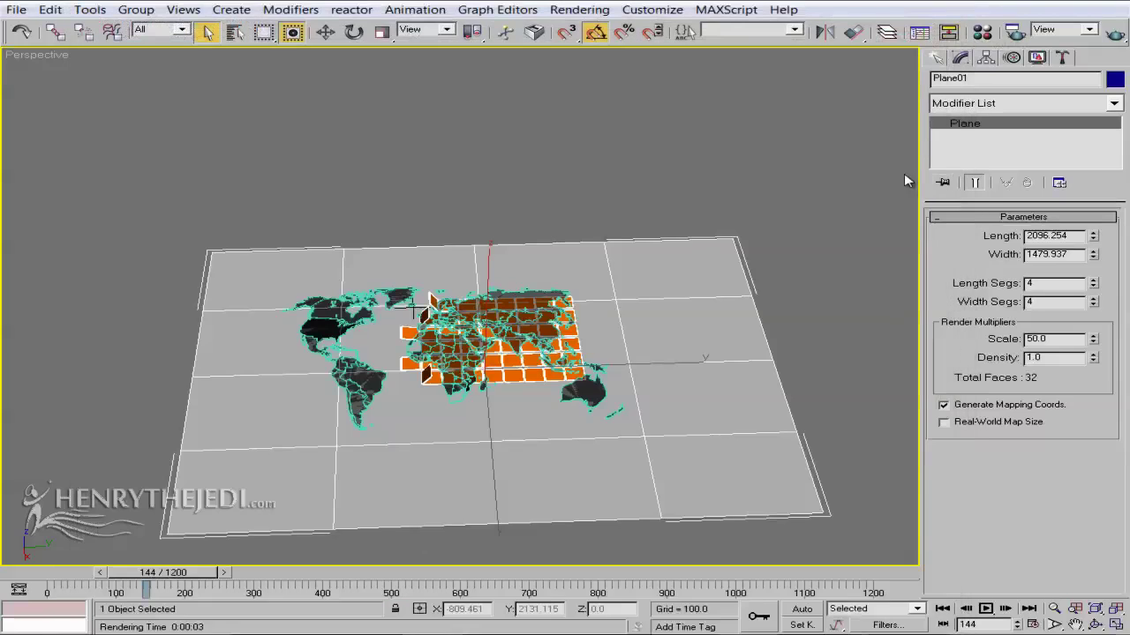
Change the Bright color of the backdrop's occlusion shader to dark teal, about red 0.286, green 0.427, blue 0.459
left_click(983, 32)
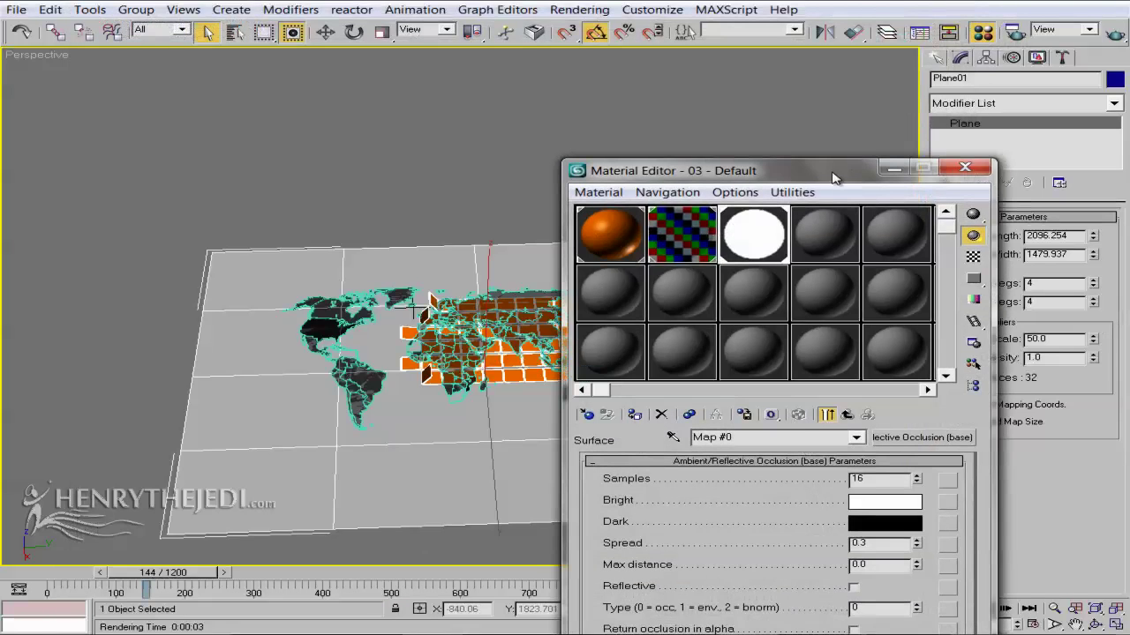
left_click_drag(839, 172, 958, 112)
left_click(1009, 438)
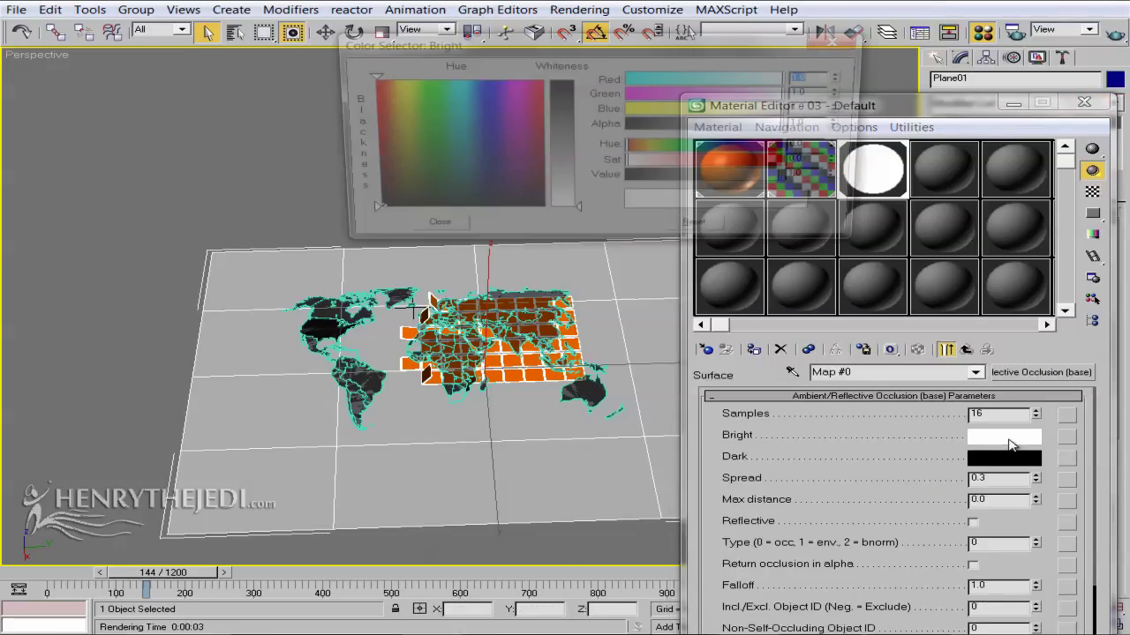
mouse_move(444, 175)
left_mouse_down()
mouse_move(467, 192)
mouse_move(458, 182)
left_mouse_up()
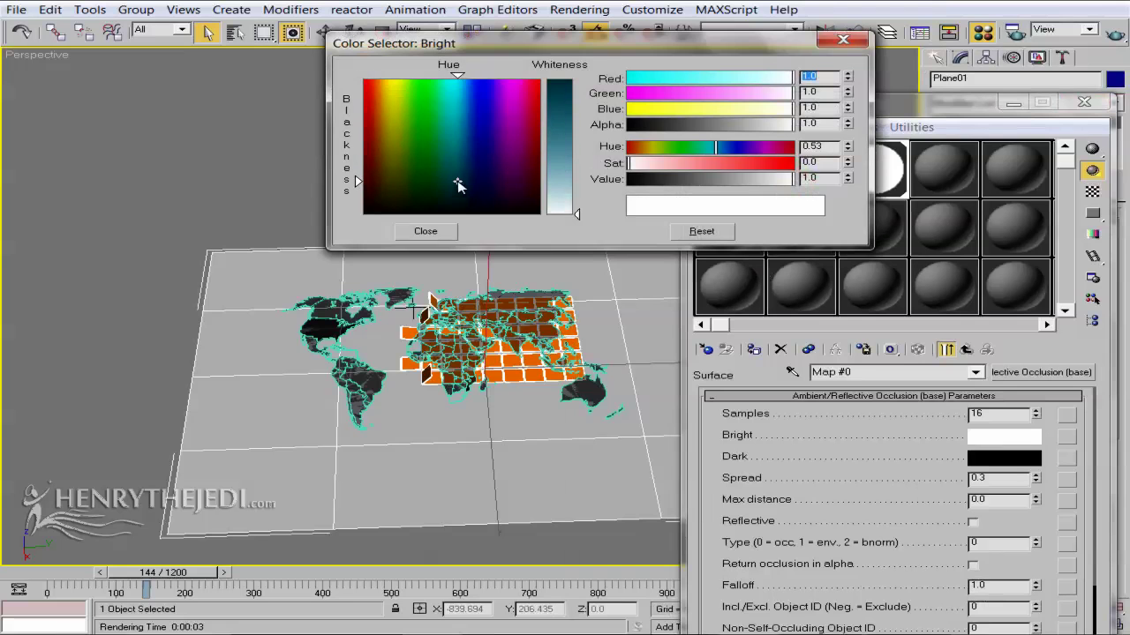
left_click_drag(565, 189, 575, 97)
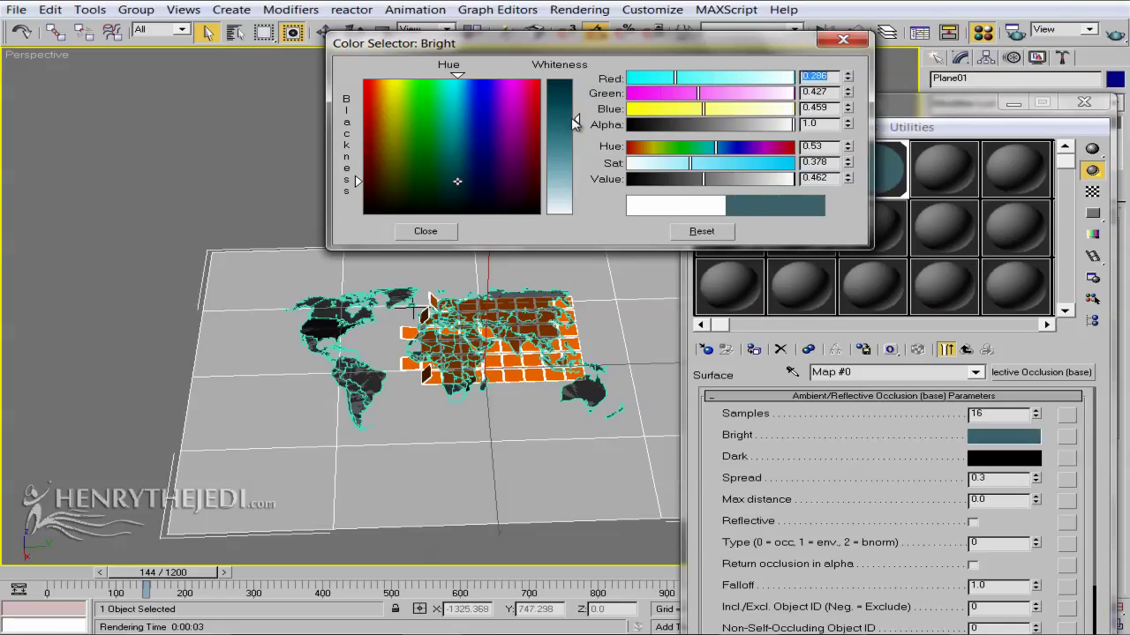
left_click(425, 230)
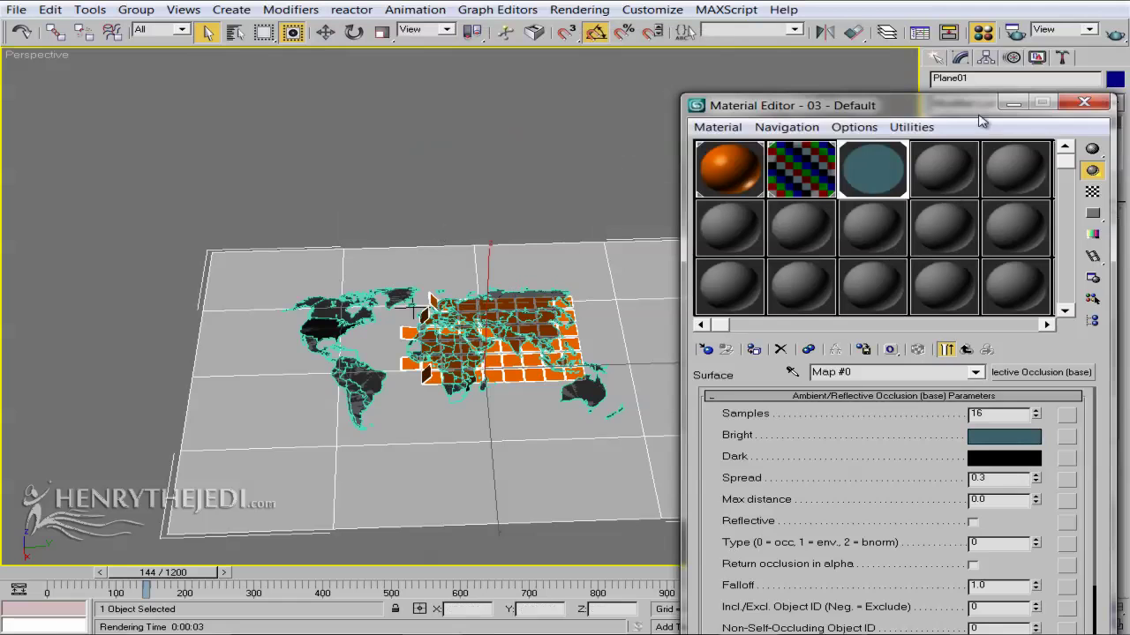
Test-render frame 144 with the recolored backdrop, close the image and minimize the Material Editor
left_click_drag(996, 98, 995, 123)
left_click(1115, 31)
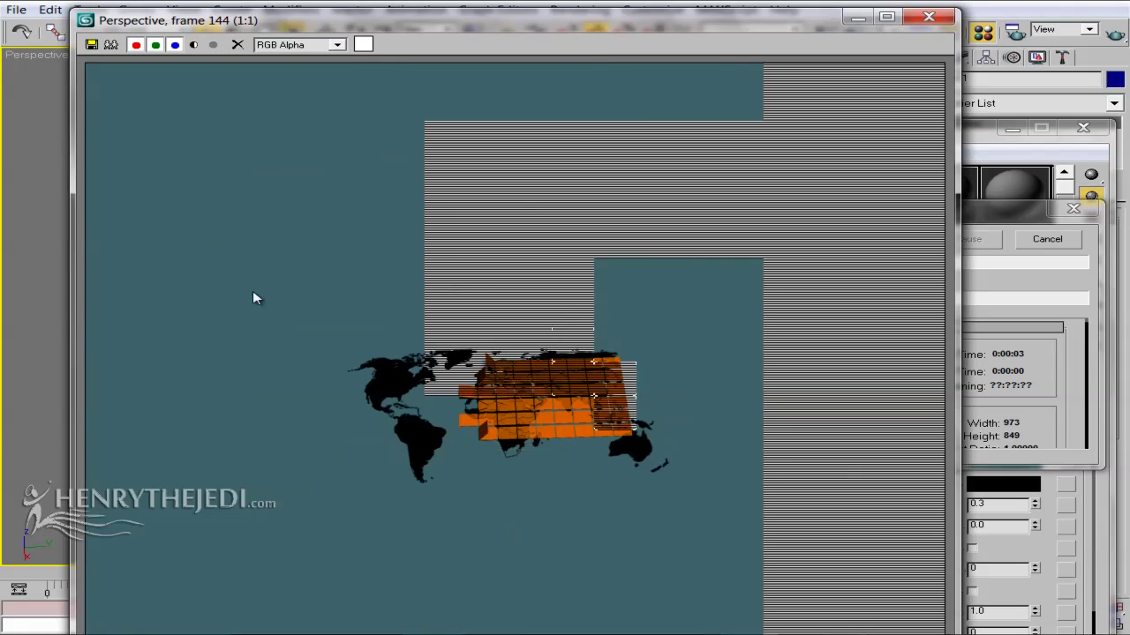
left_click(928, 17)
left_click(1012, 130)
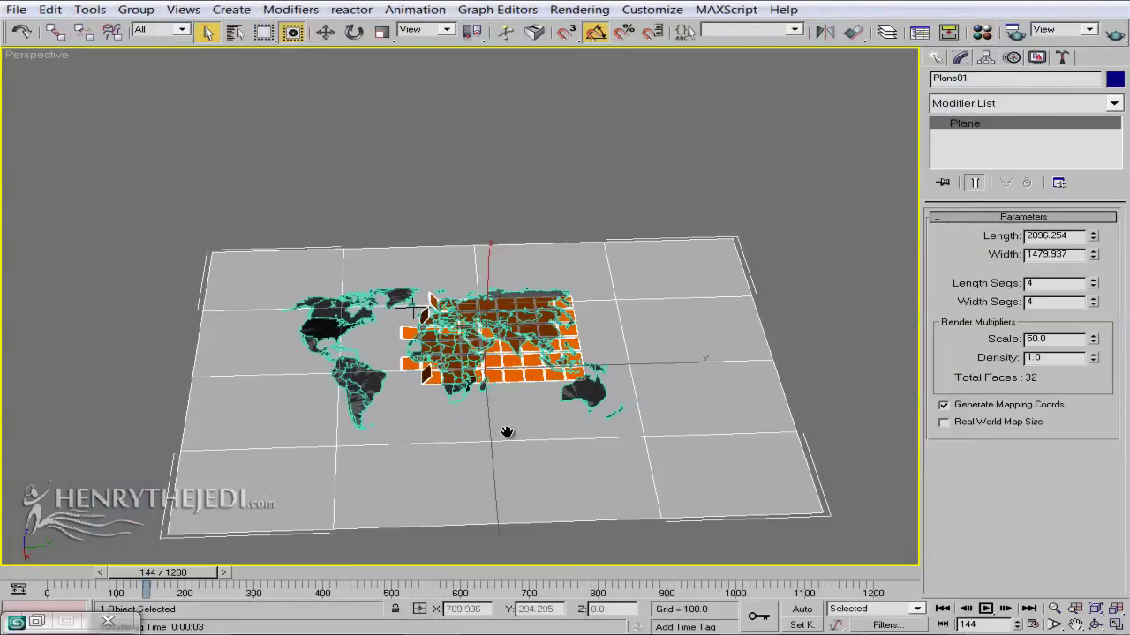
Render frame 144 from a closer view of the map and tiles, and close the image after checking it
scroll(504, 434, "up", 5)
middle_click_drag(530, 387, 505, 298)
scroll(506, 298, "up", 4)
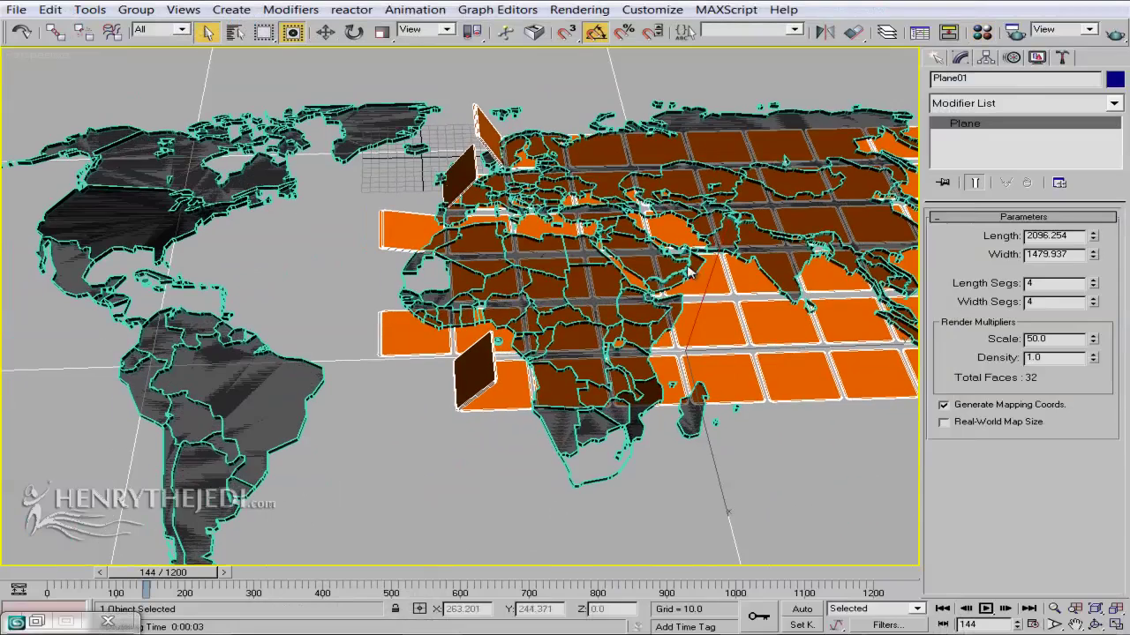
left_click(1113, 32)
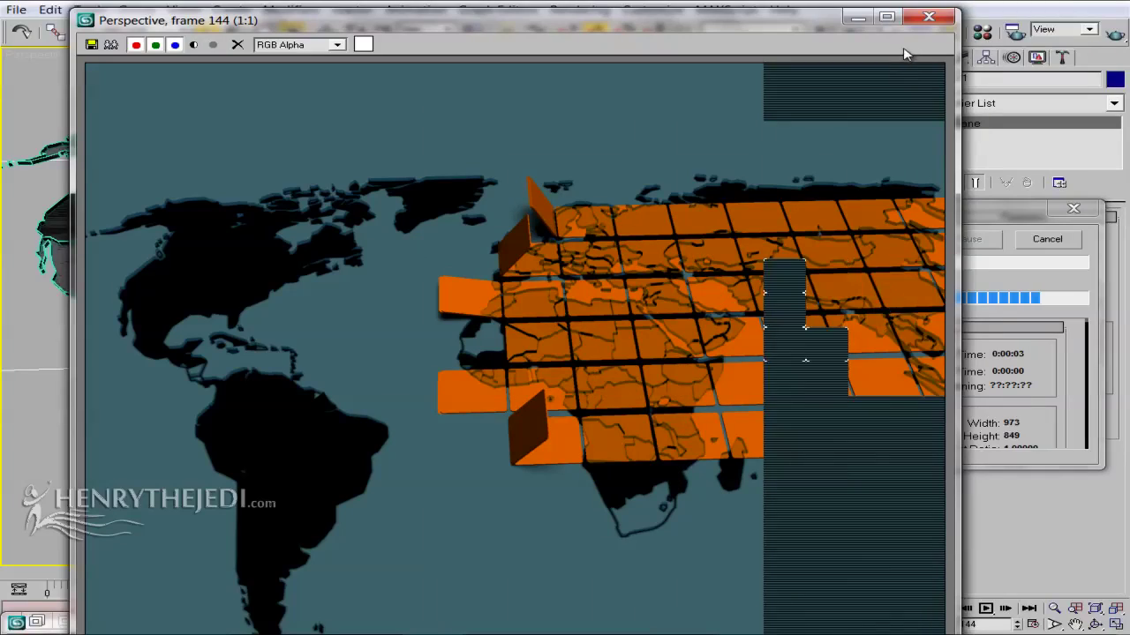
left_click(931, 17)
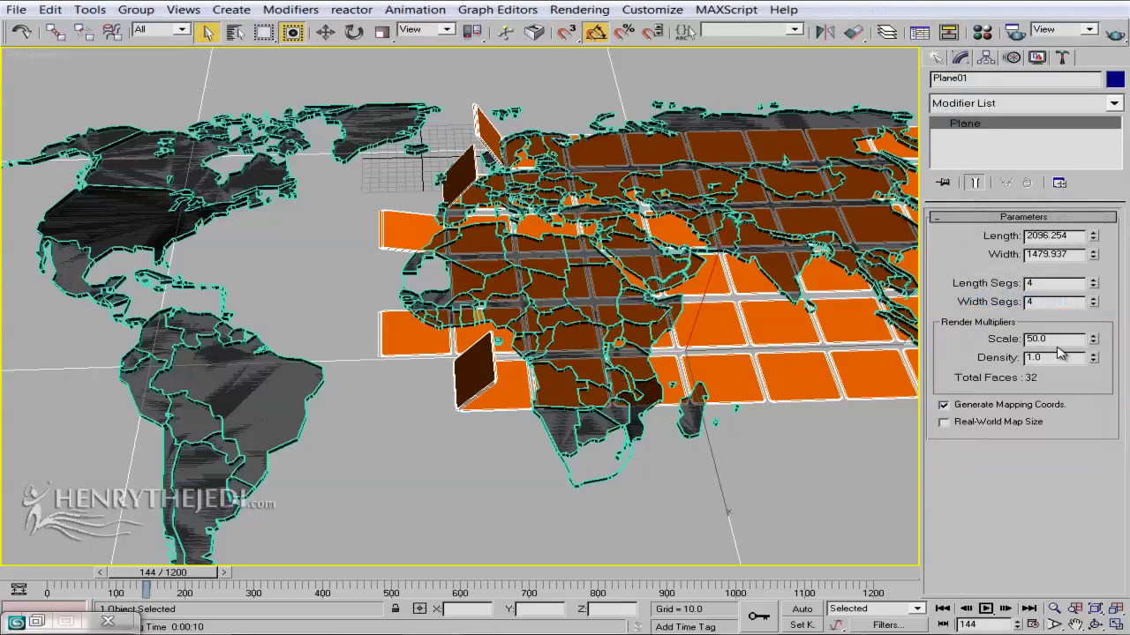
Create an mr Area Omni light over the southern Africa part of the map and raise it to about Z 264
scroll(627, 236, "down", 5)
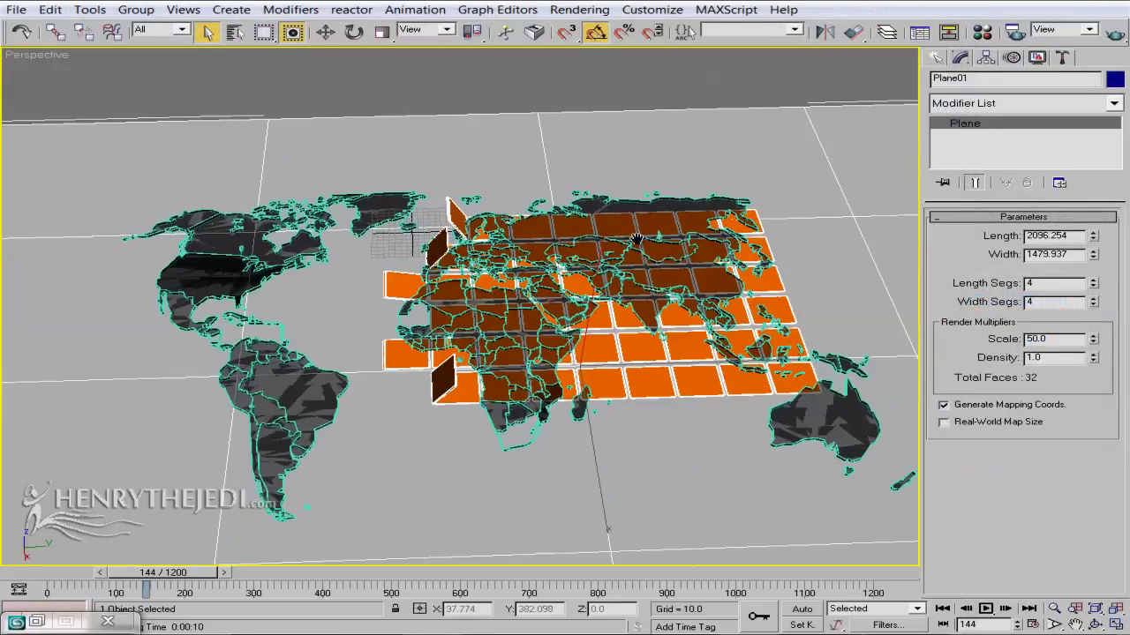
middle_click_drag(627, 237, 619, 228)
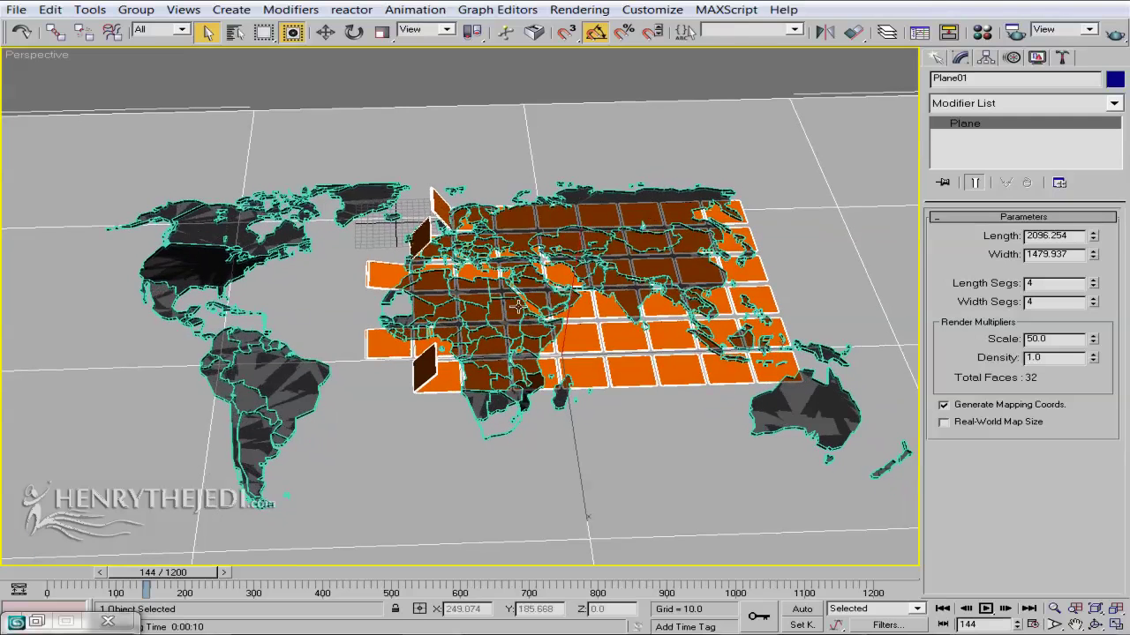
left_click(936, 59)
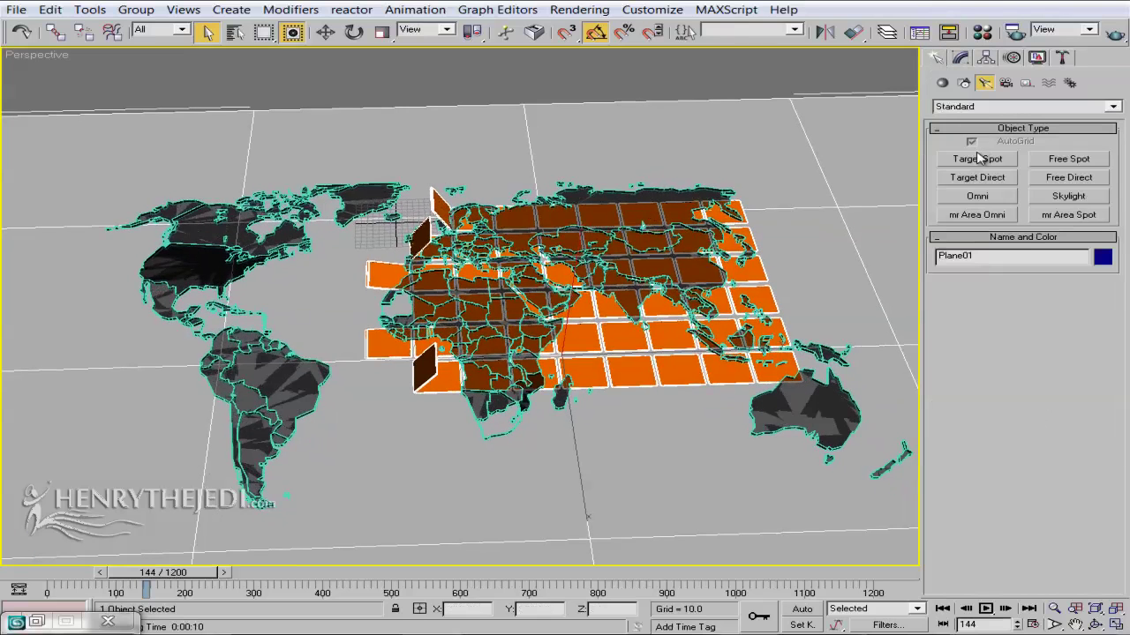
left_click(946, 85)
left_click(983, 83)
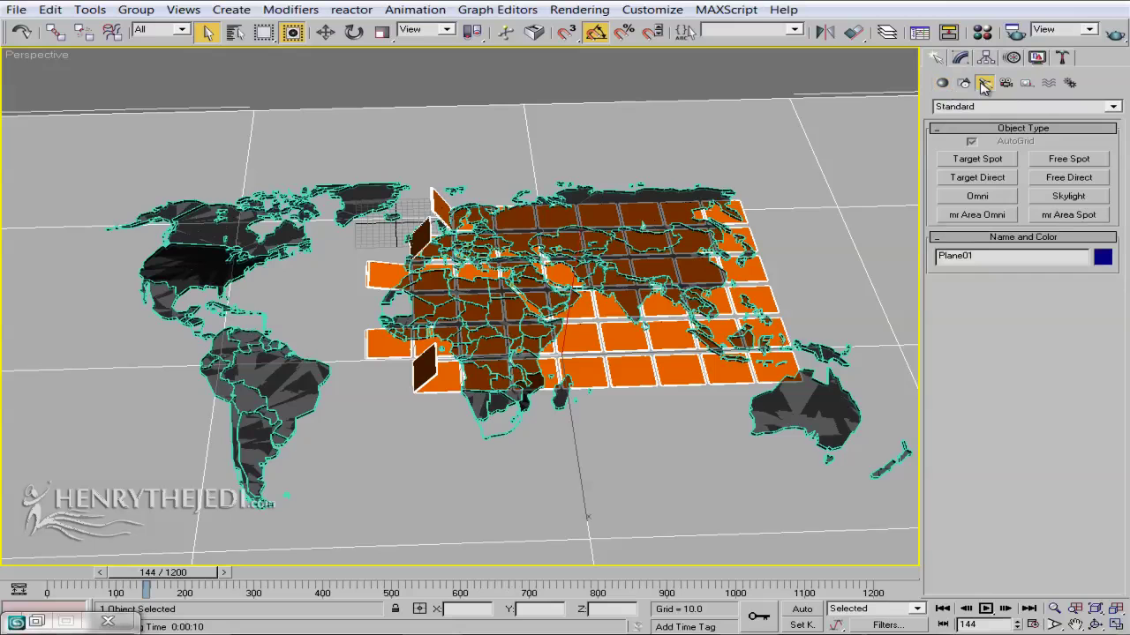
left_click(977, 214)
left_click_drag(540, 314, 570, 388)
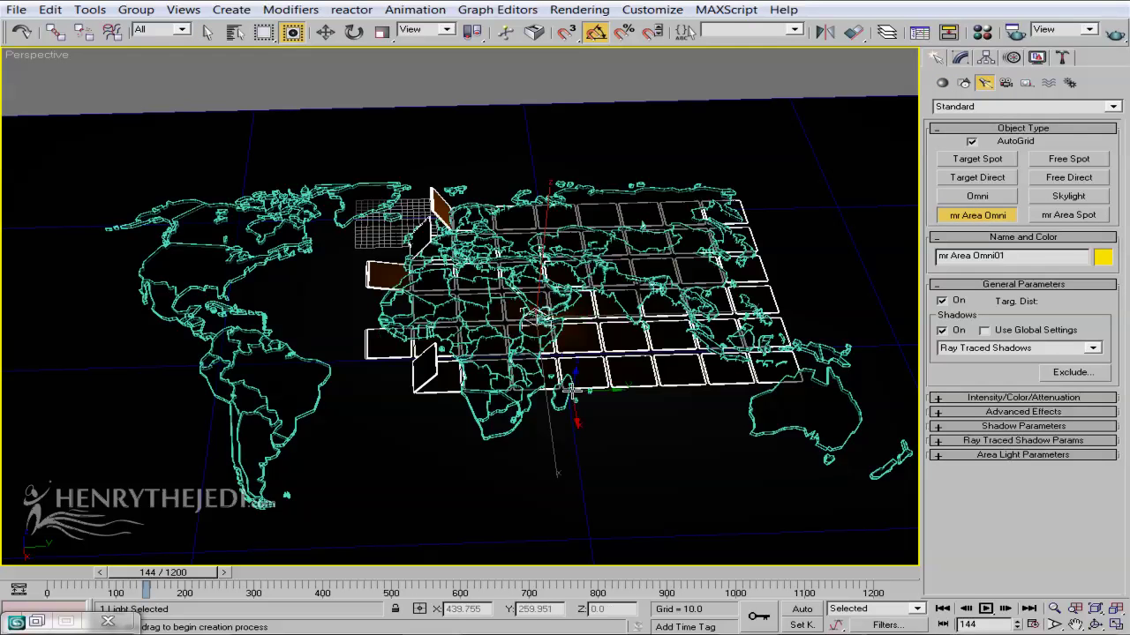
key("w")
left_click_drag(545, 240, 693, 112)
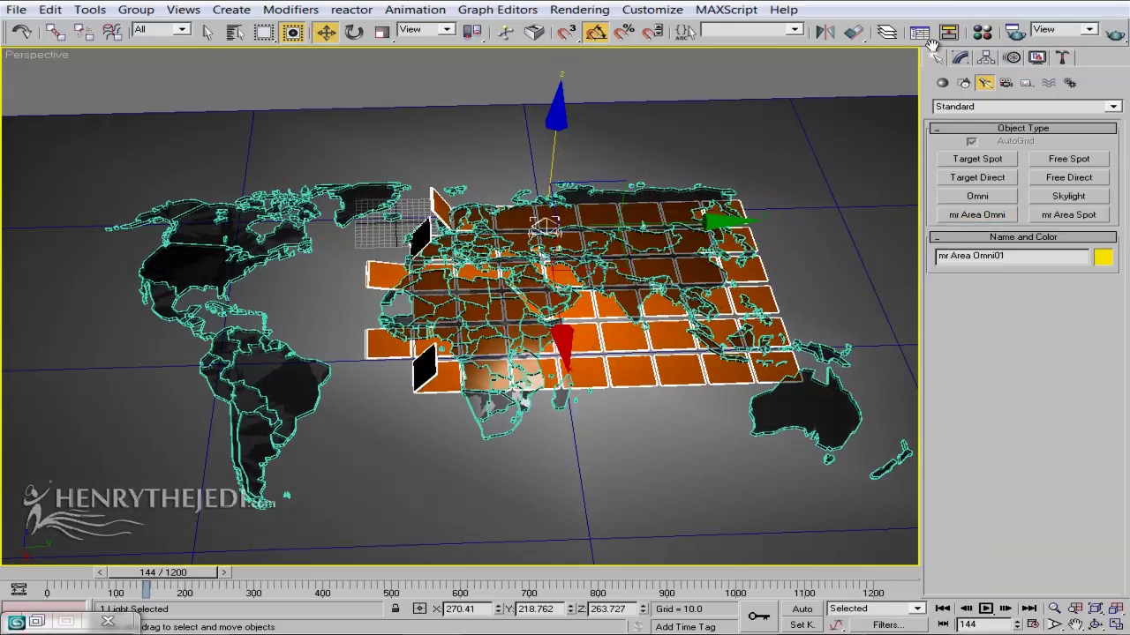
Set the omni light's intensity Multiplier to 1.3
left_click(960, 57)
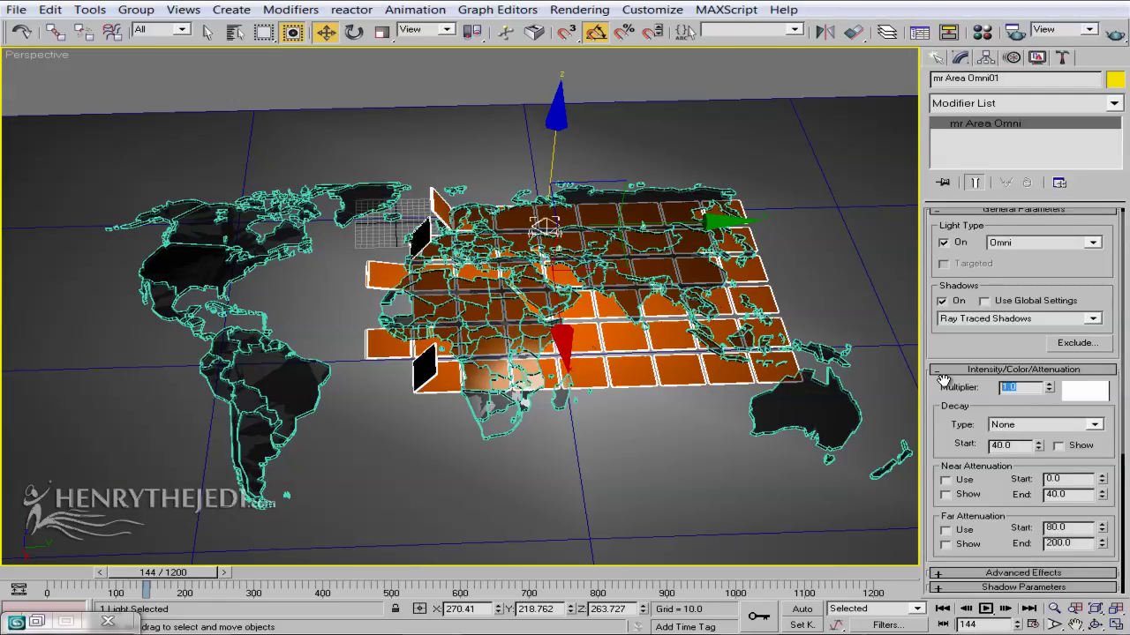
type("3")
key("Return")
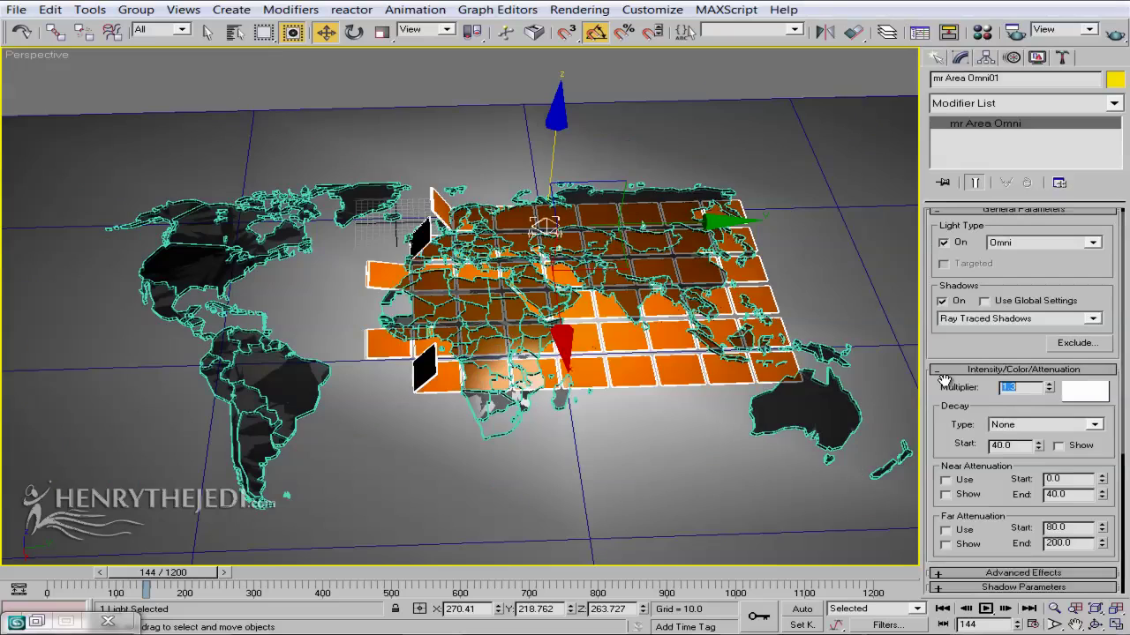
Start a test render of frame 144 and cancel it, turn off the omni light's shadows and render the frame again
left_click(1115, 34)
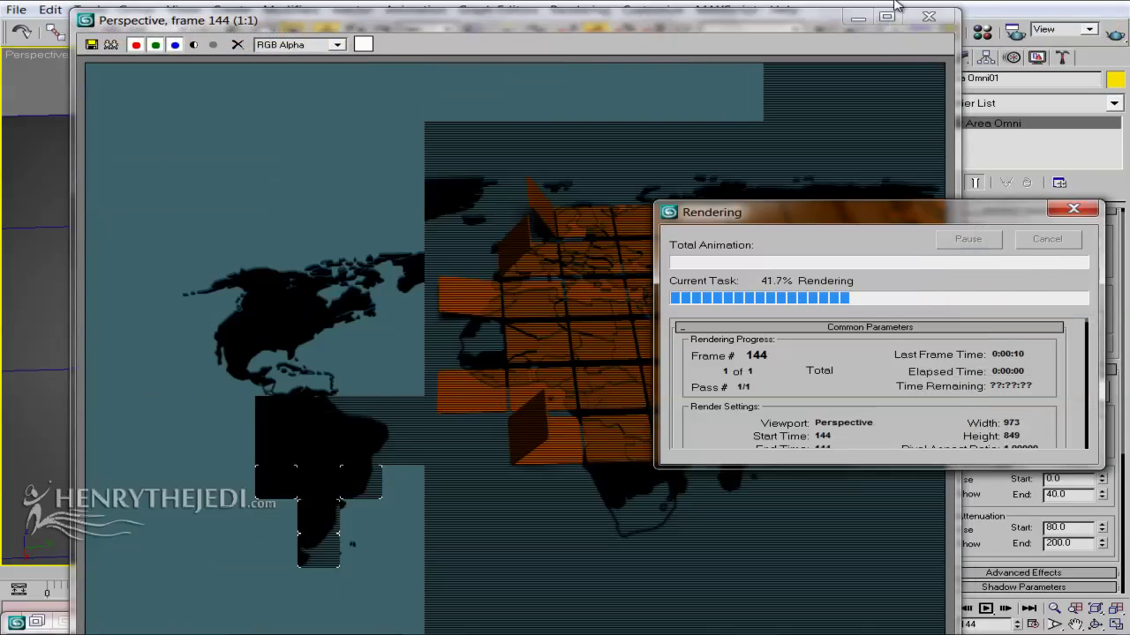
left_click(1047, 240)
left_click(928, 16)
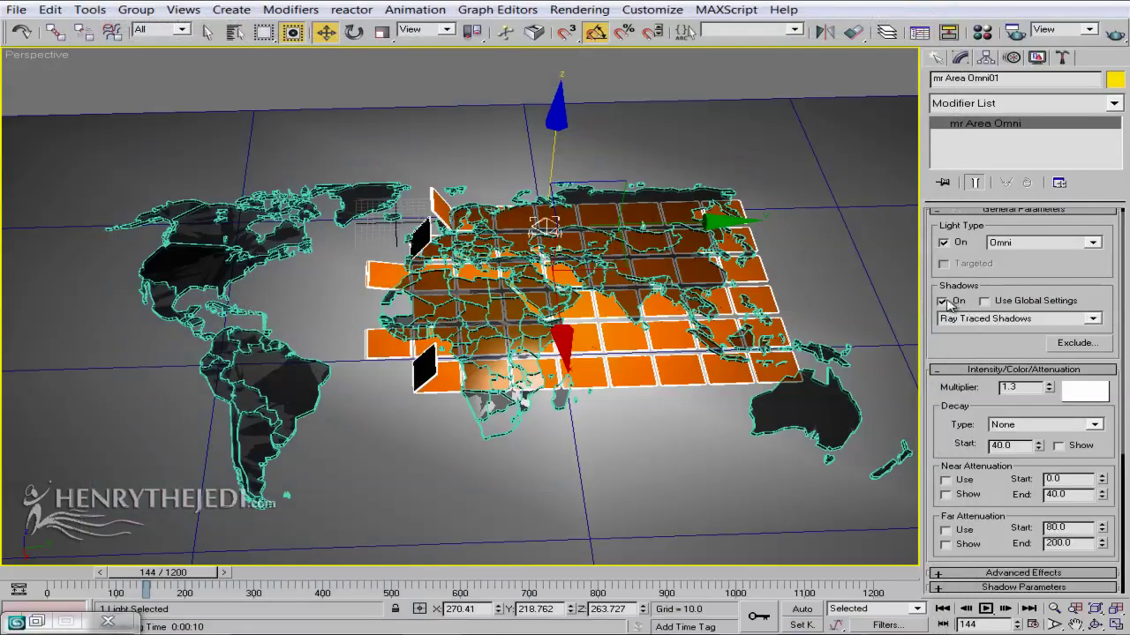
left_click(1116, 33)
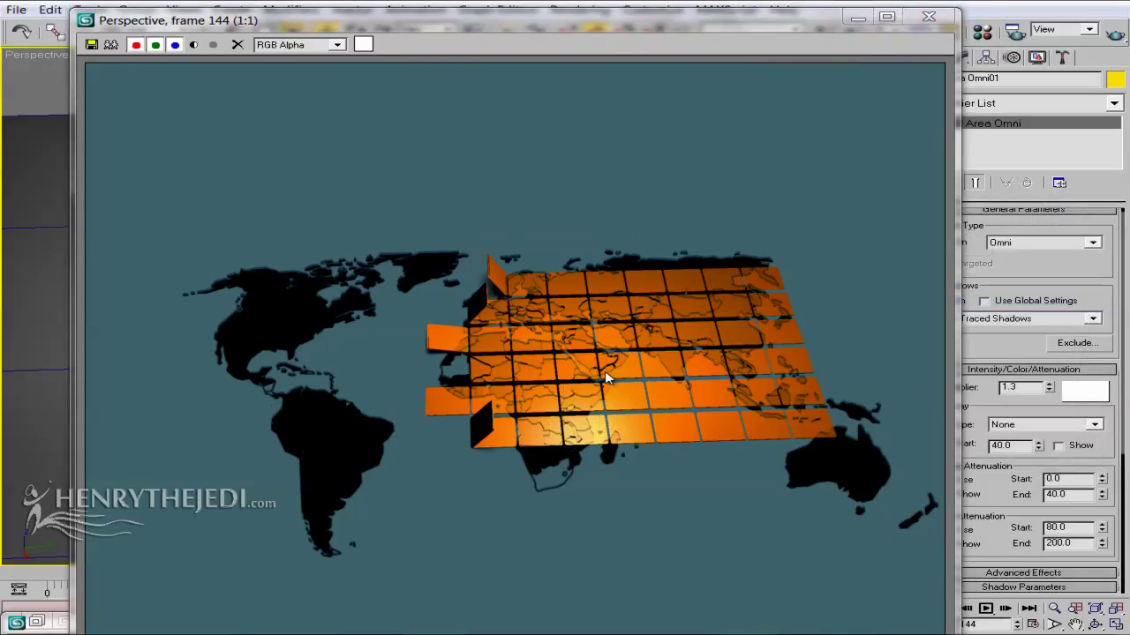
left_click(929, 16)
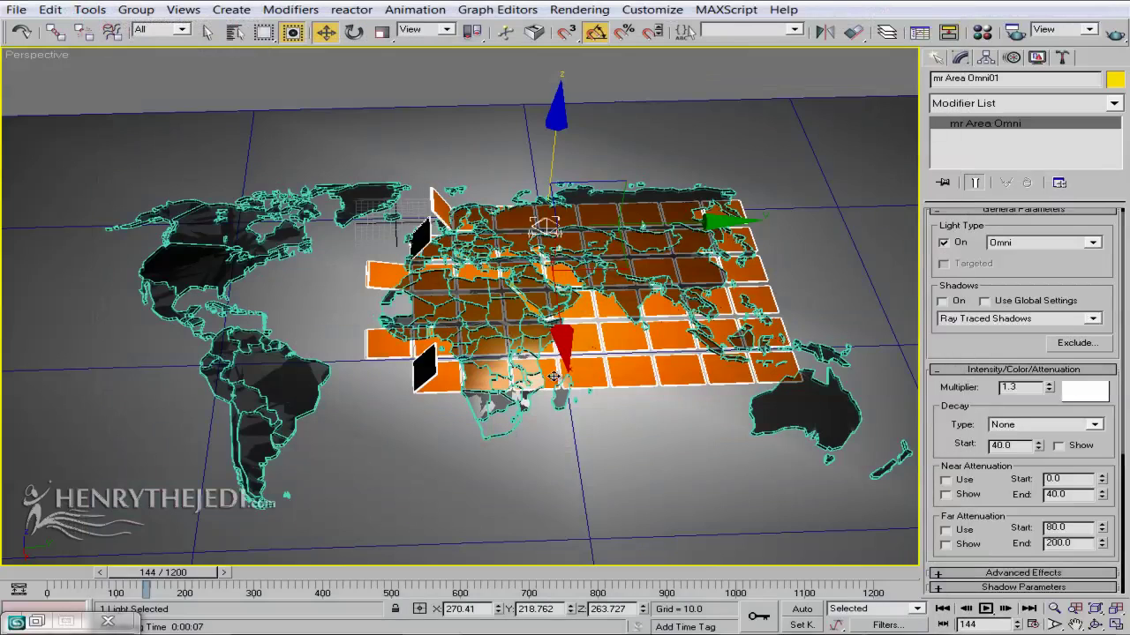
Move the omni light over the tiles to about X 128, Y 343, Z 146 and check it with a test render of frame 144
left_click(1116, 623)
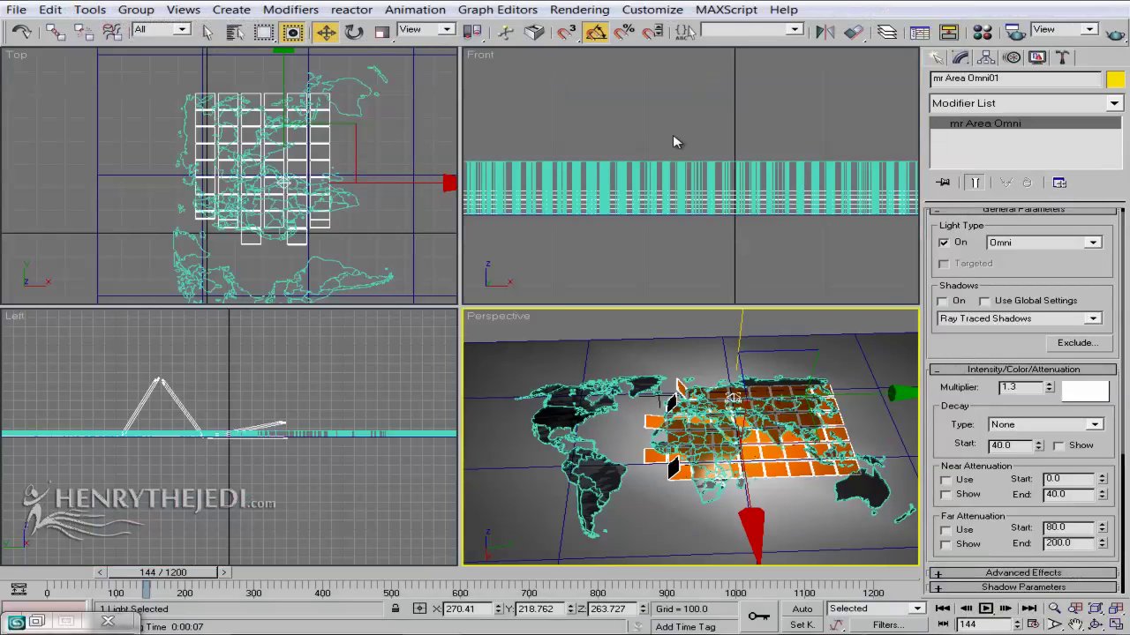
right_click(252, 311)
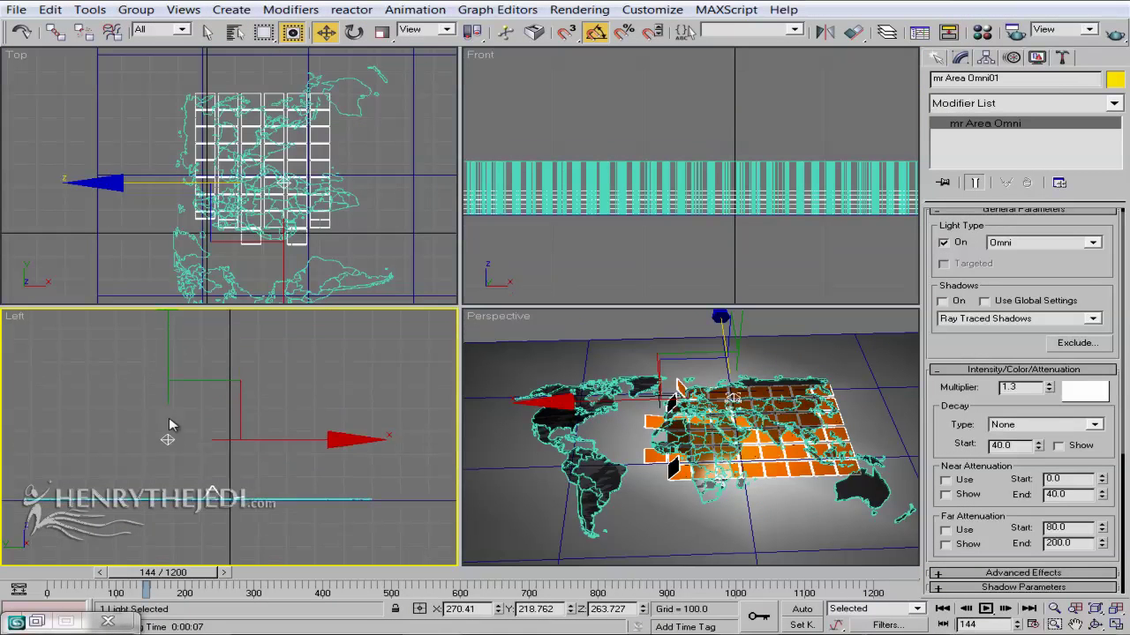
left_click_drag(168, 341, 174, 375)
right_click(784, 419)
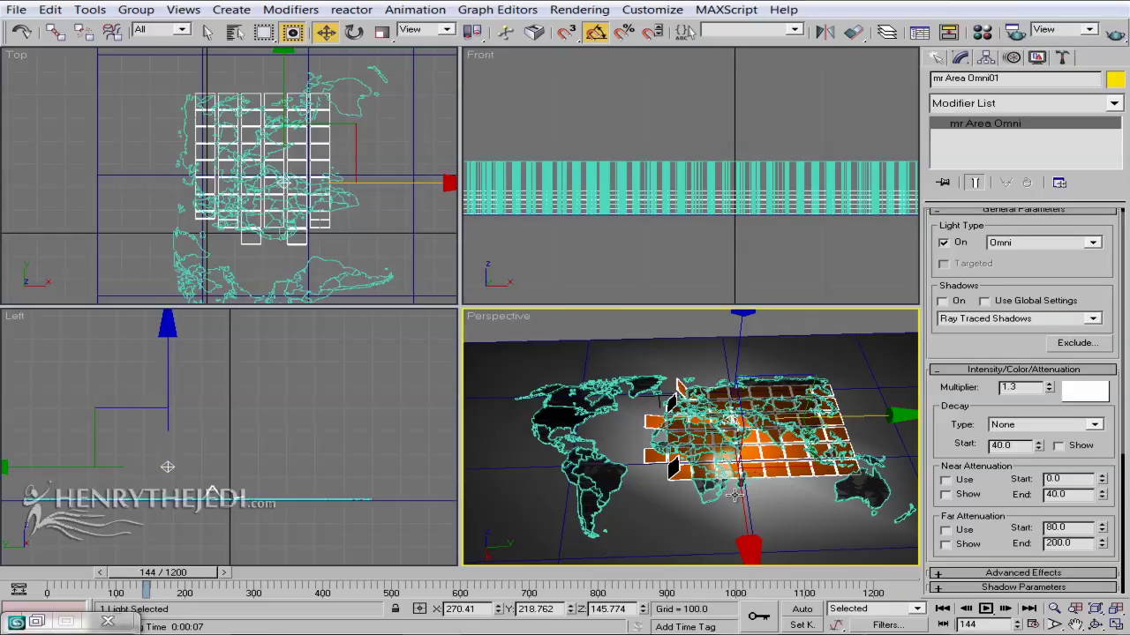
left_click_drag(745, 522, 746, 496)
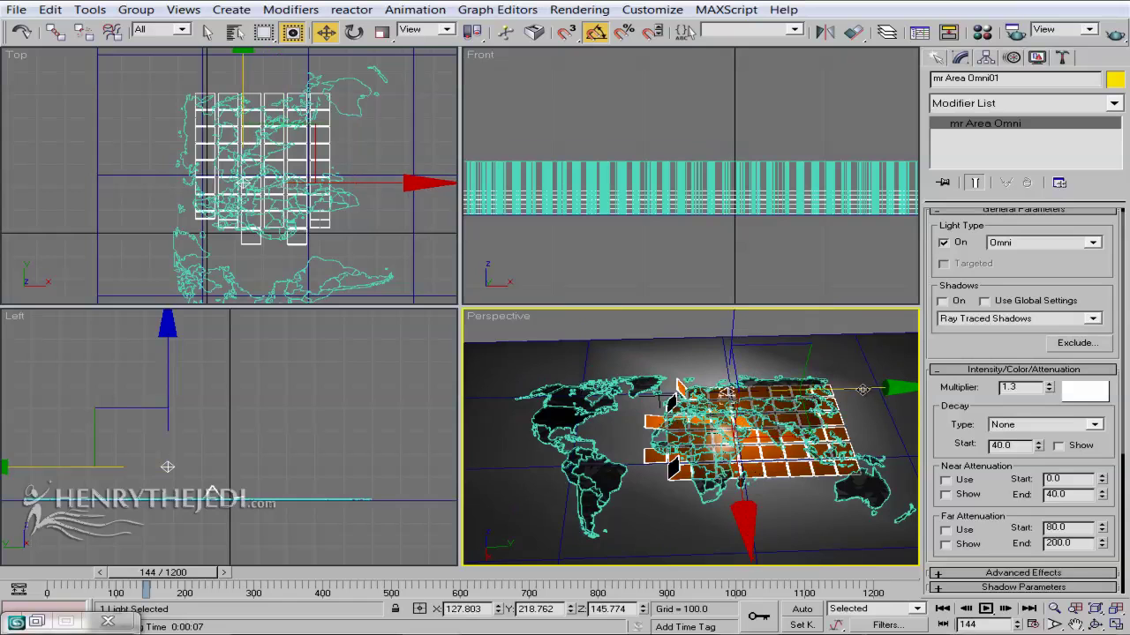
left_click_drag(887, 393, 883, 415)
key("alt+w")
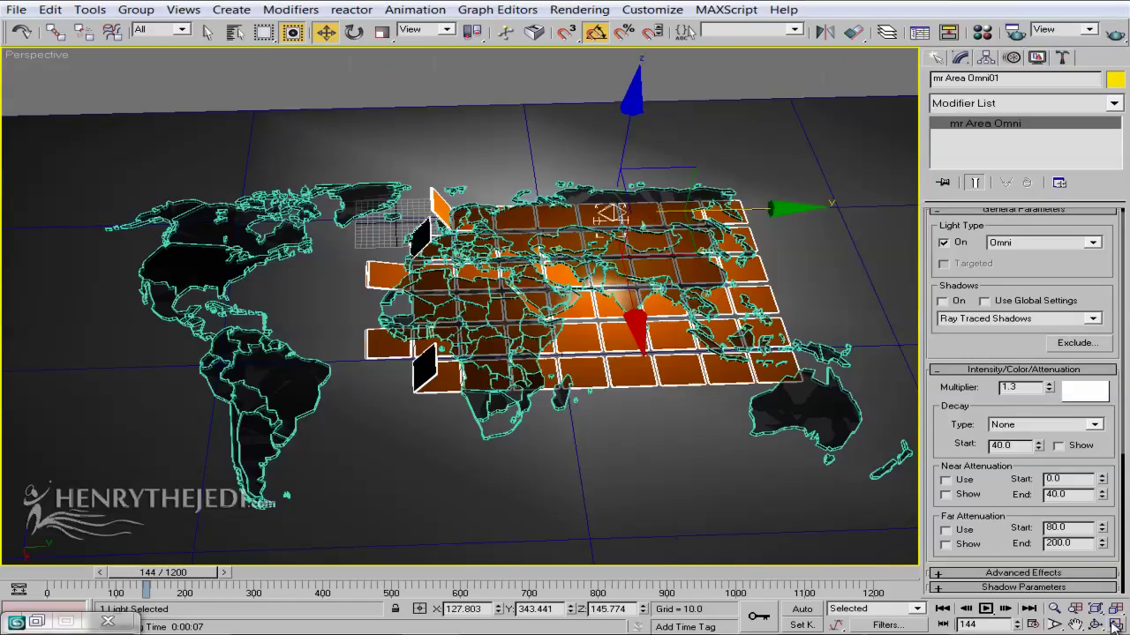
key("shift+q")
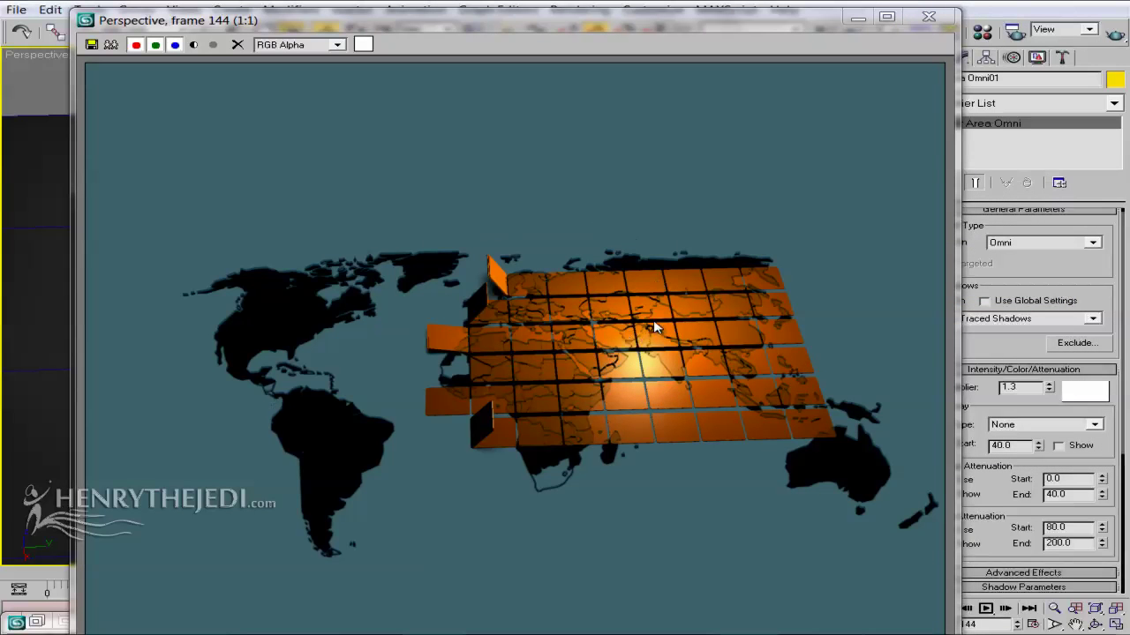
left_click(928, 16)
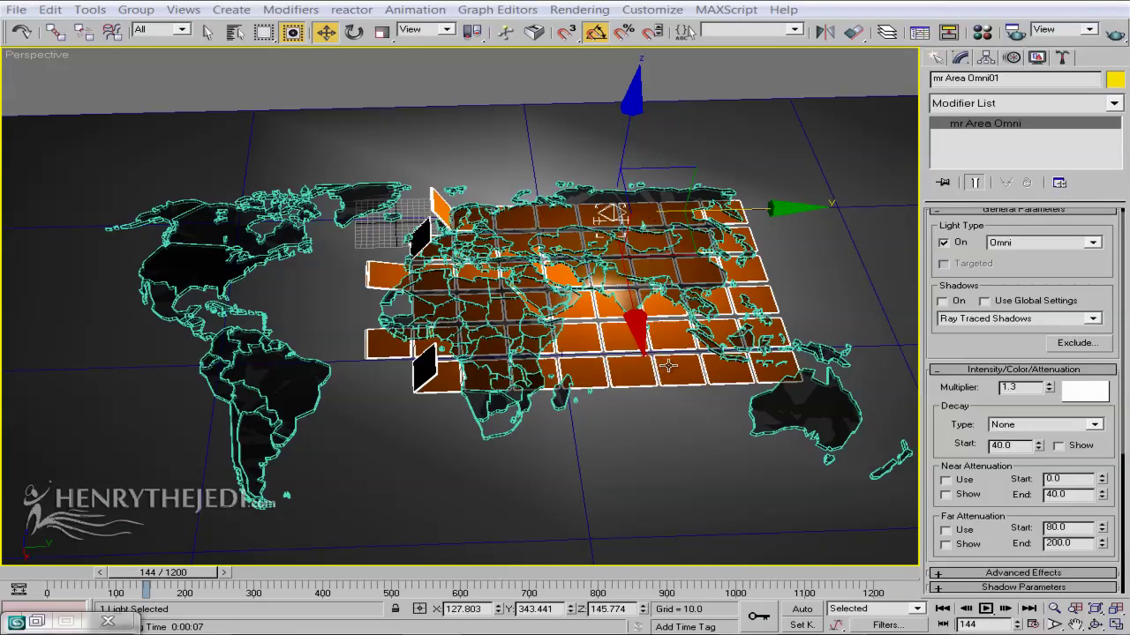
Raise the omni light above the tiles to about Z 193
left_click(207, 31)
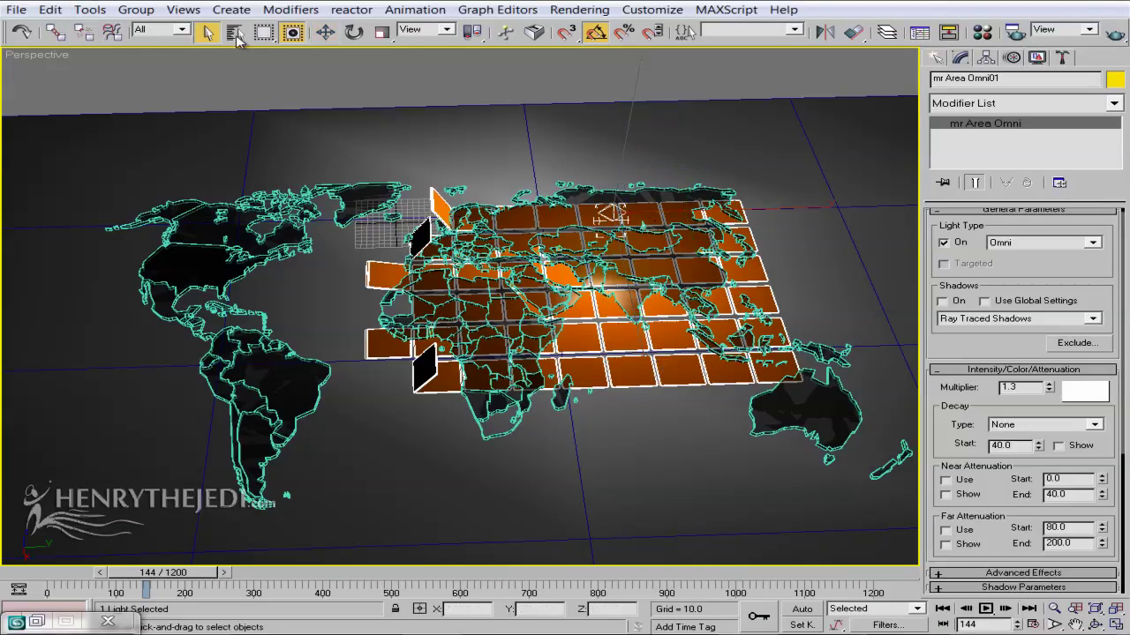
key("w")
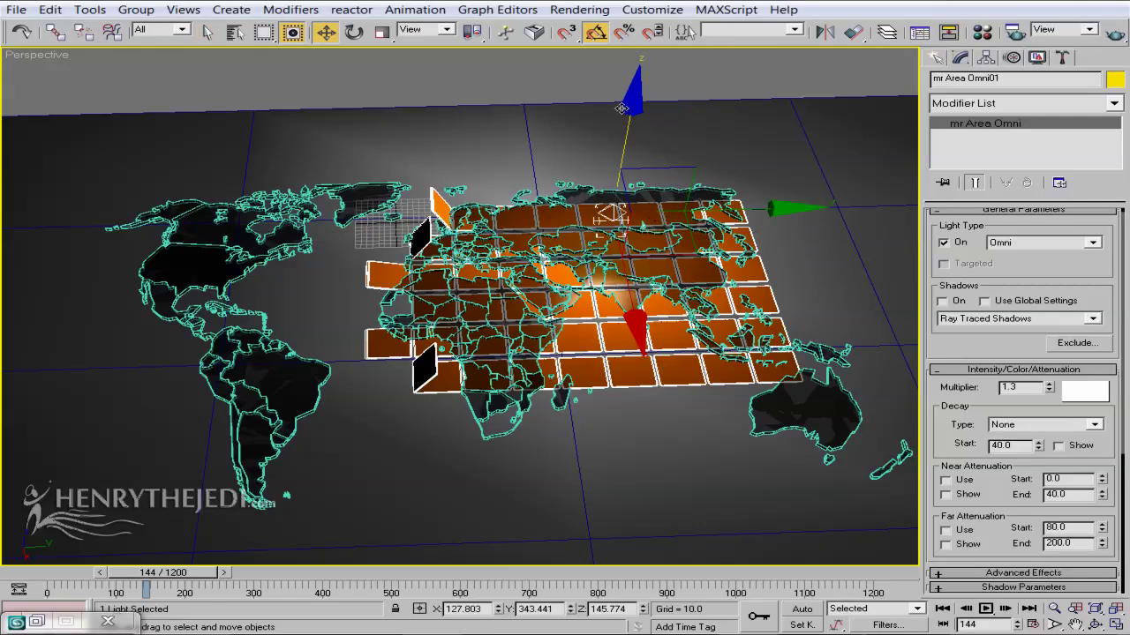
left_click_drag(625, 108, 632, 89)
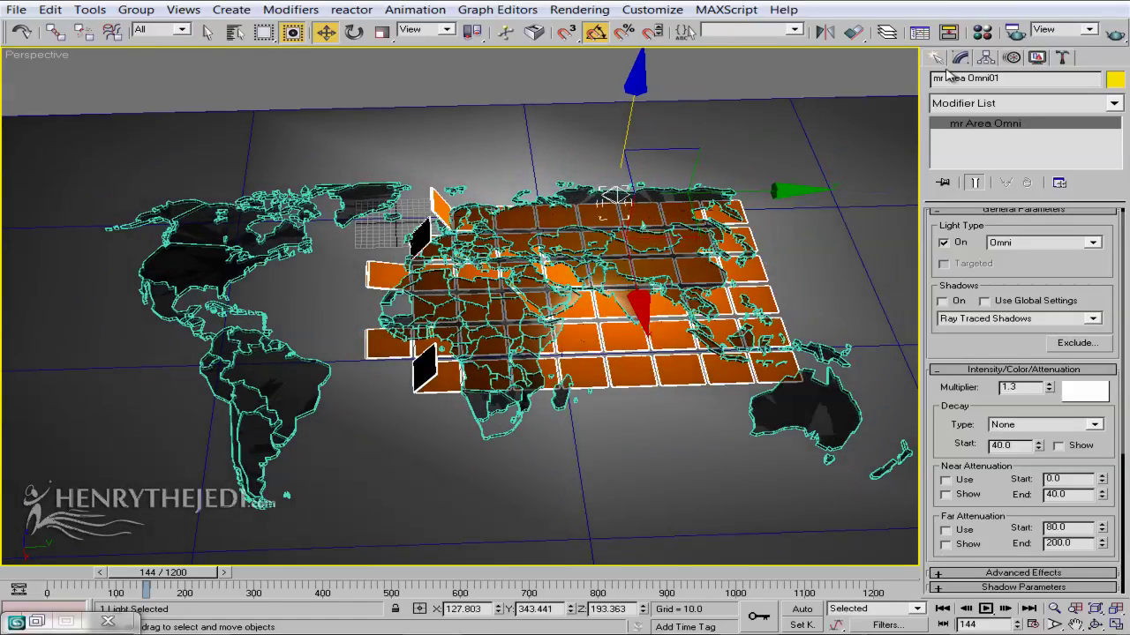
Create a Target camera in front of the map between Africa and Australia, aimed across the tiles
left_click(937, 58)
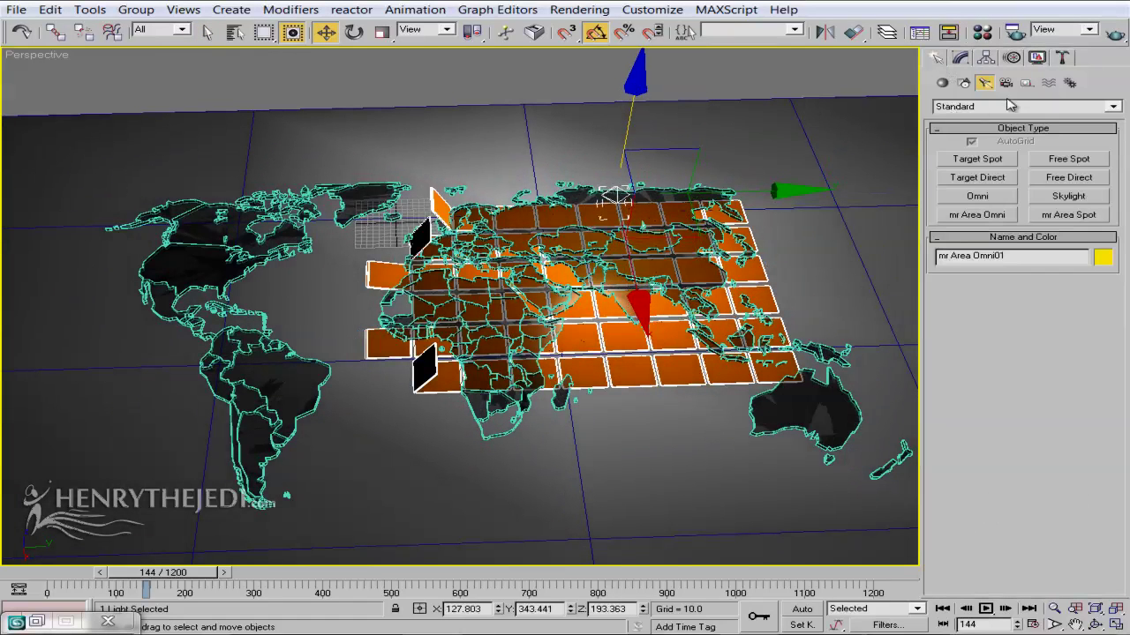
left_click(1006, 83)
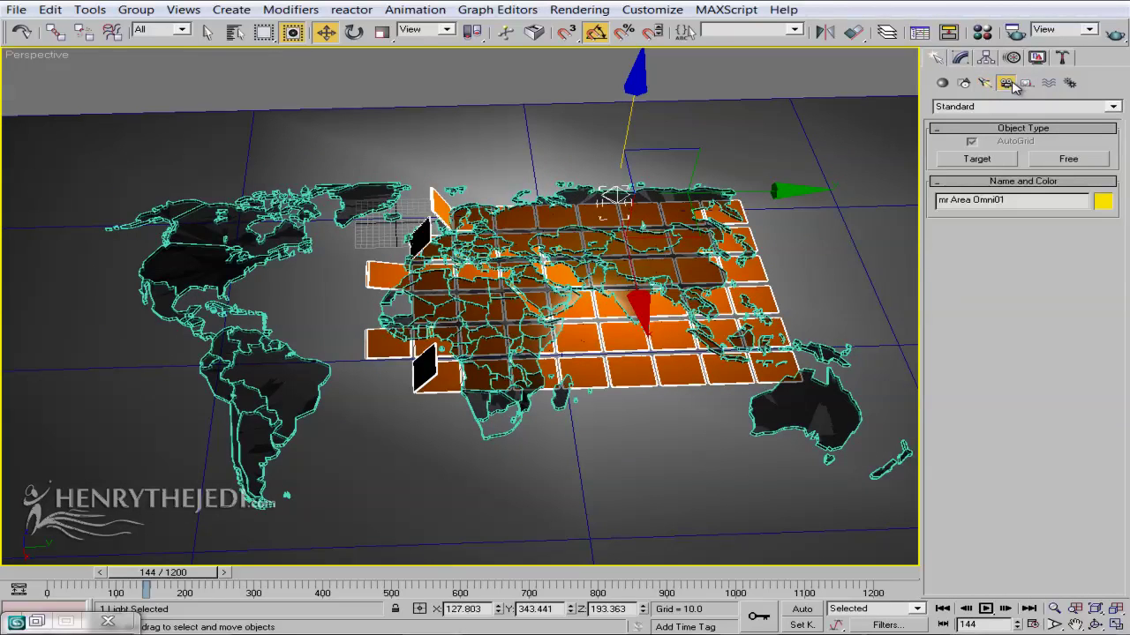
left_click(977, 159)
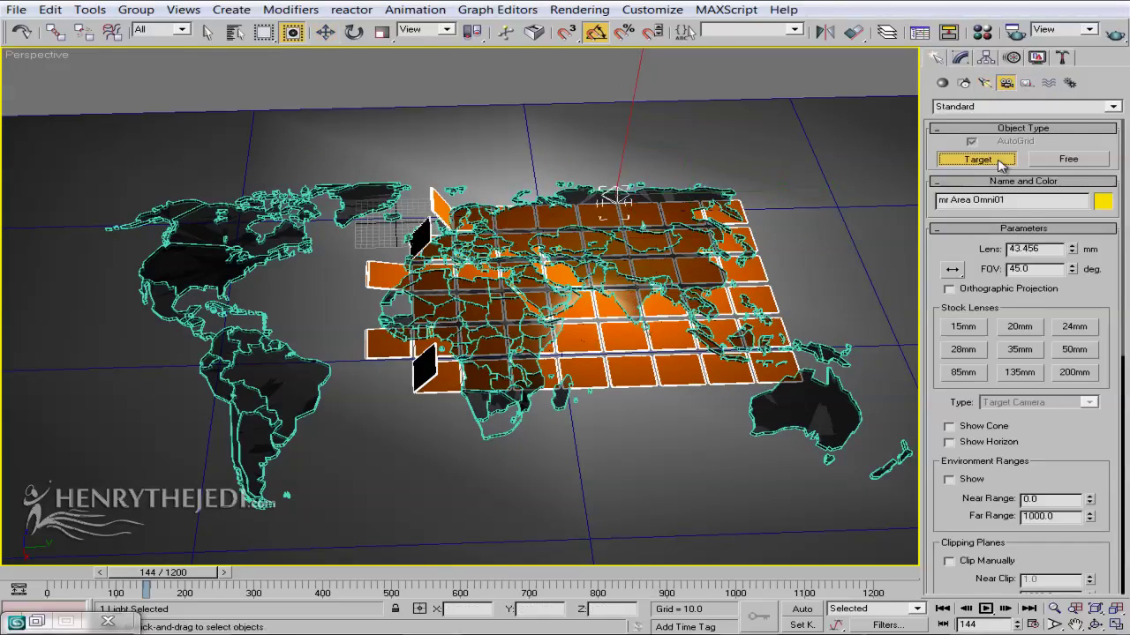
left_click_drag(771, 533, 777, 449)
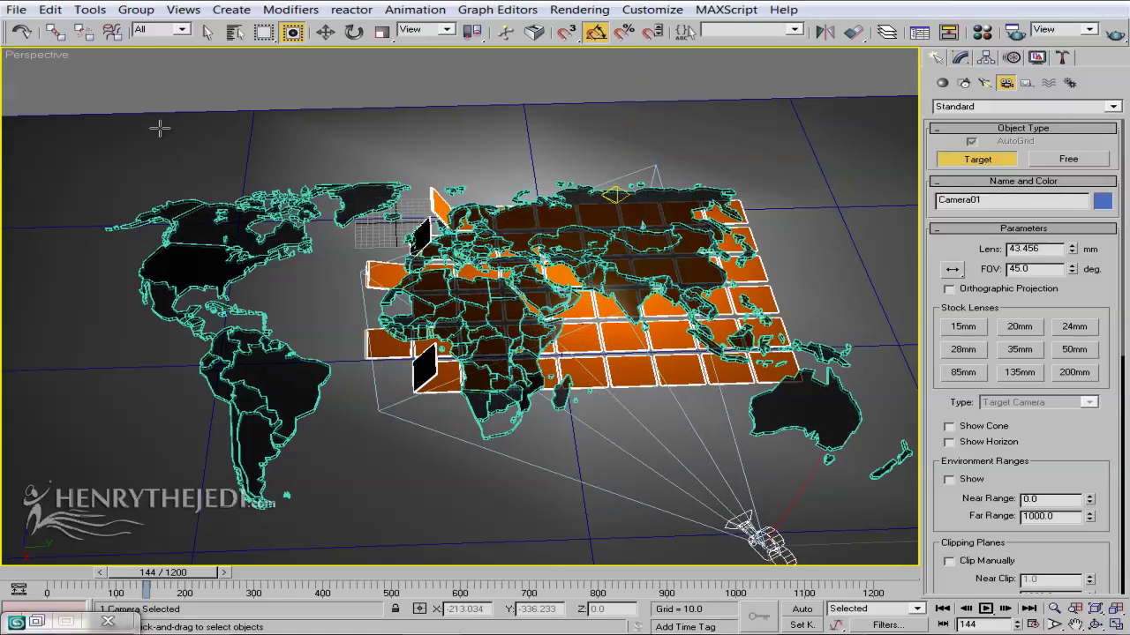
Switch the perspective viewport to the new camera's view
right_click(20, 60)
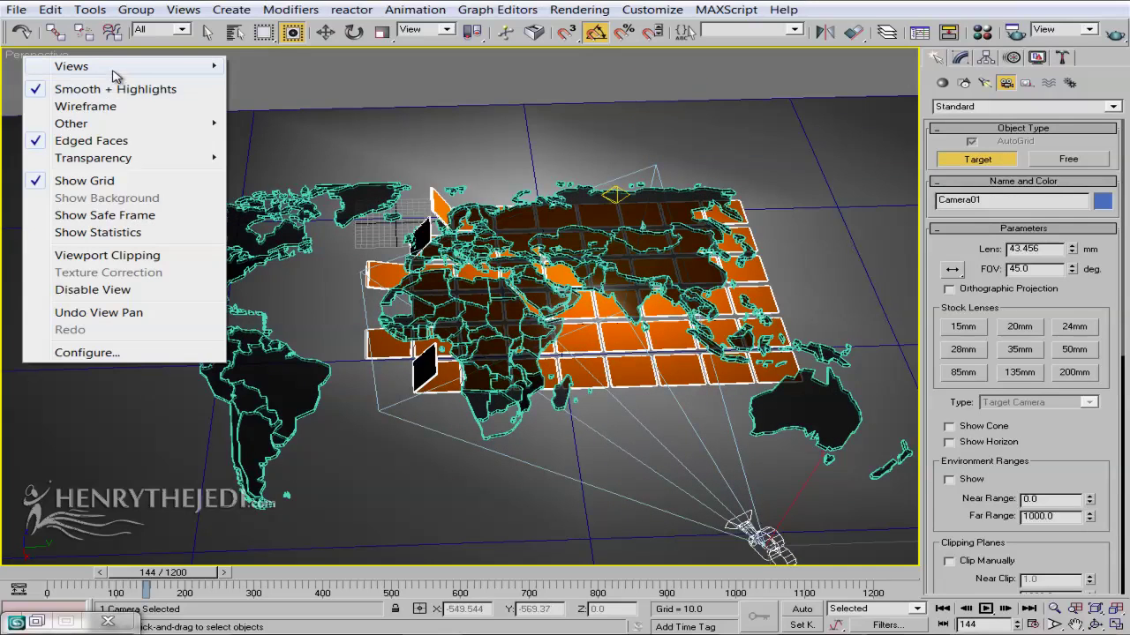
mouse_move(113, 72)
left_click(265, 69)
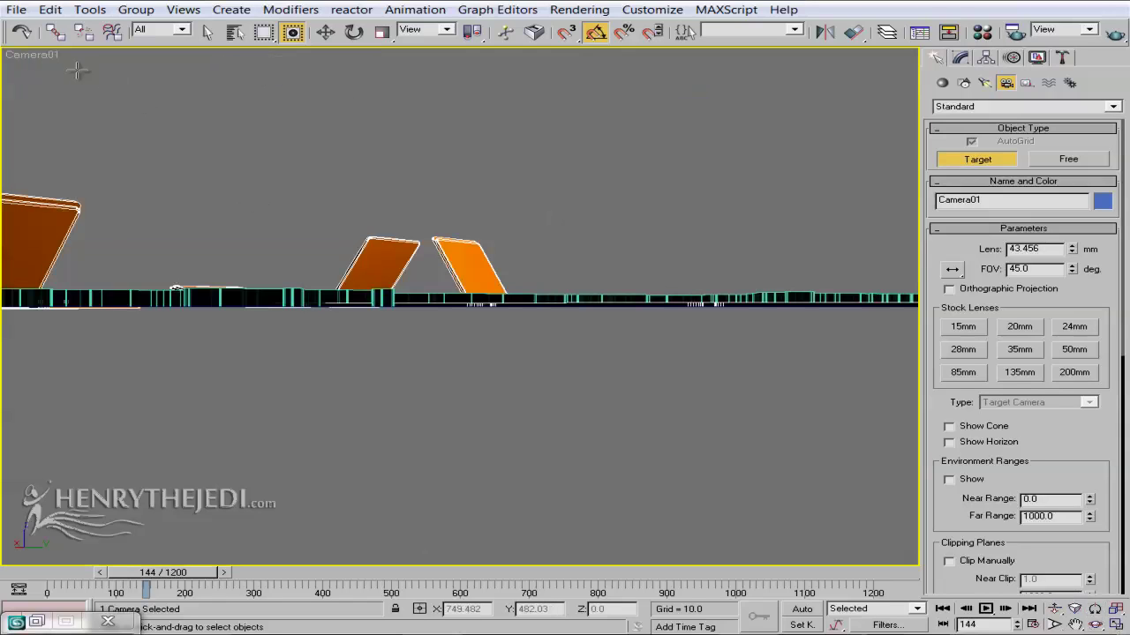
Show all four viewports, select the camera without its target and raise it to about Z 532
left_click(1116, 624)
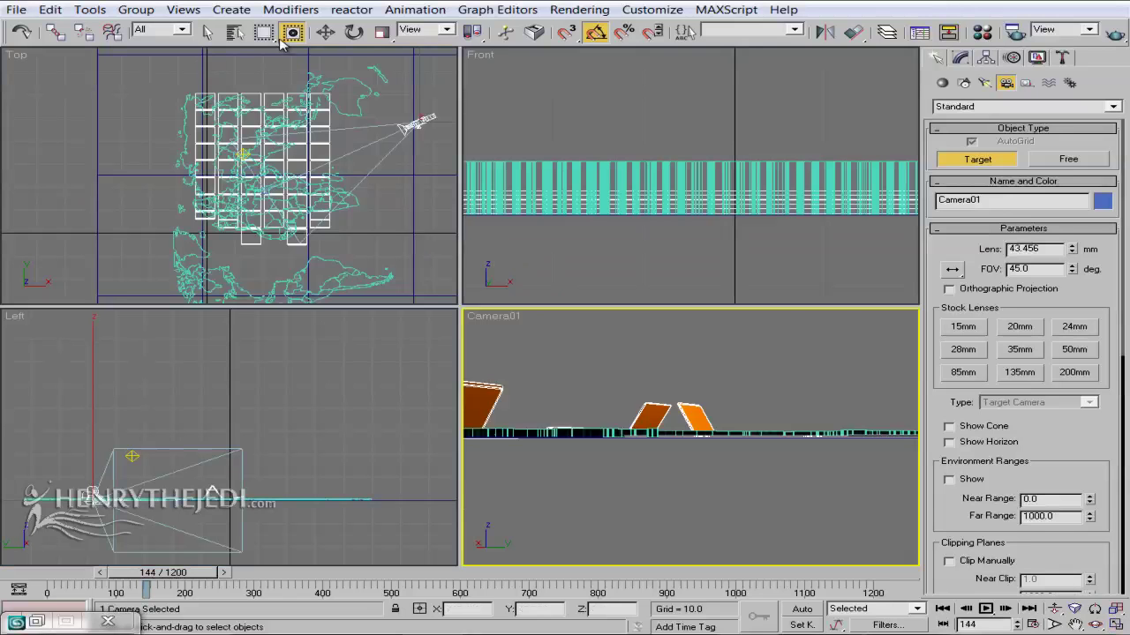
left_click(235, 32)
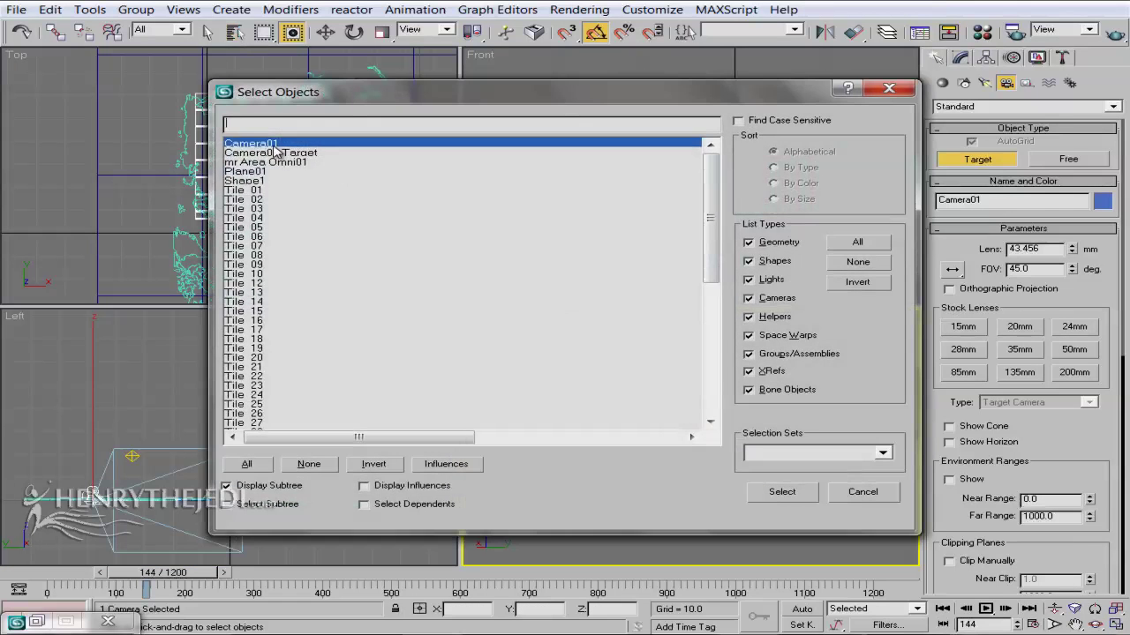
double_click(274, 144)
key("w")
middle_click(145, 421)
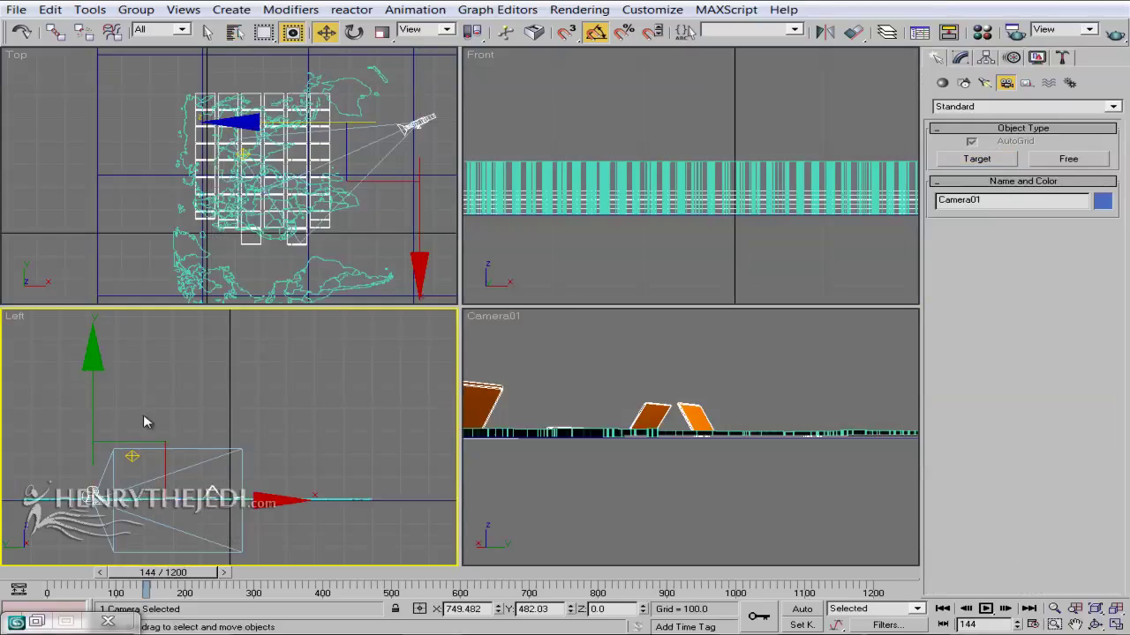
left_click_drag(91, 385, 191, 345)
middle_click_drag(191, 345, 198, 405, "ctrl+alt")
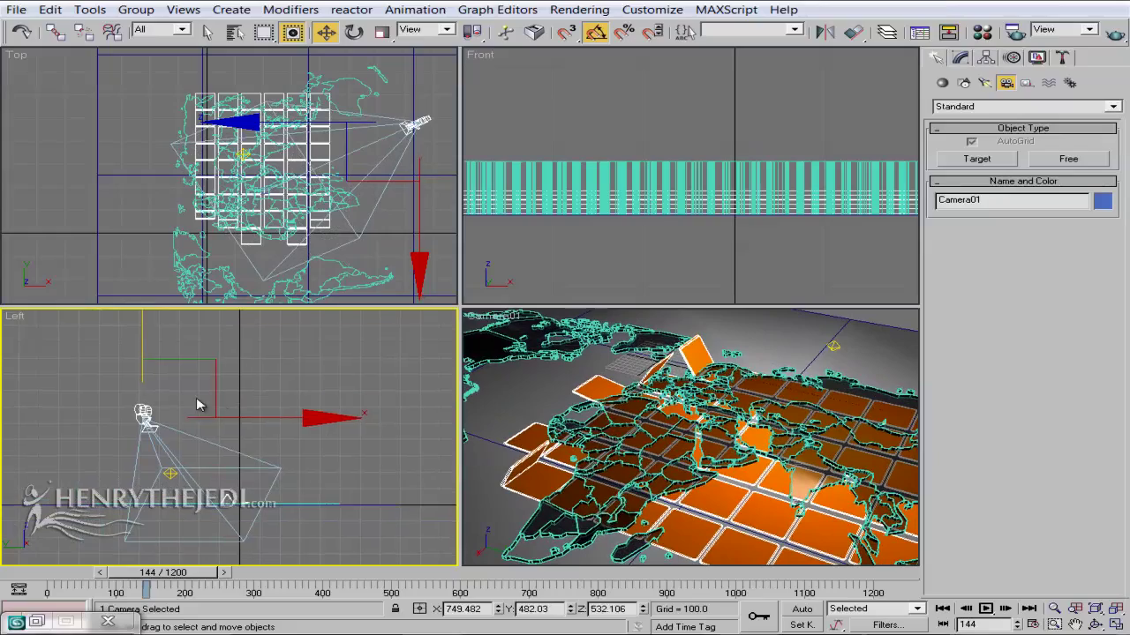
Move the camera horizontally to about X 182, Y -146 so it looks along the rows of tiles
left_click_drag(289, 420, 349, 416)
middle_click(433, 240)
middle_click_drag(433, 240, 406, 202)
scroll(406, 202, "down", 2)
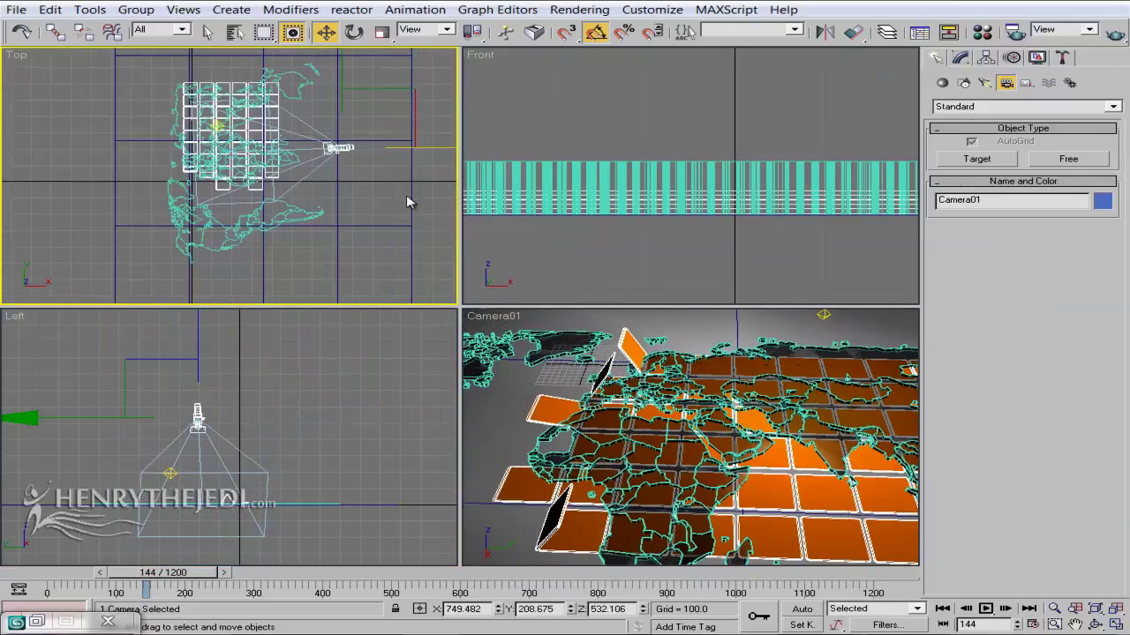
scroll(343, 134, "up", 1)
left_click_drag(332, 117, 340, 180)
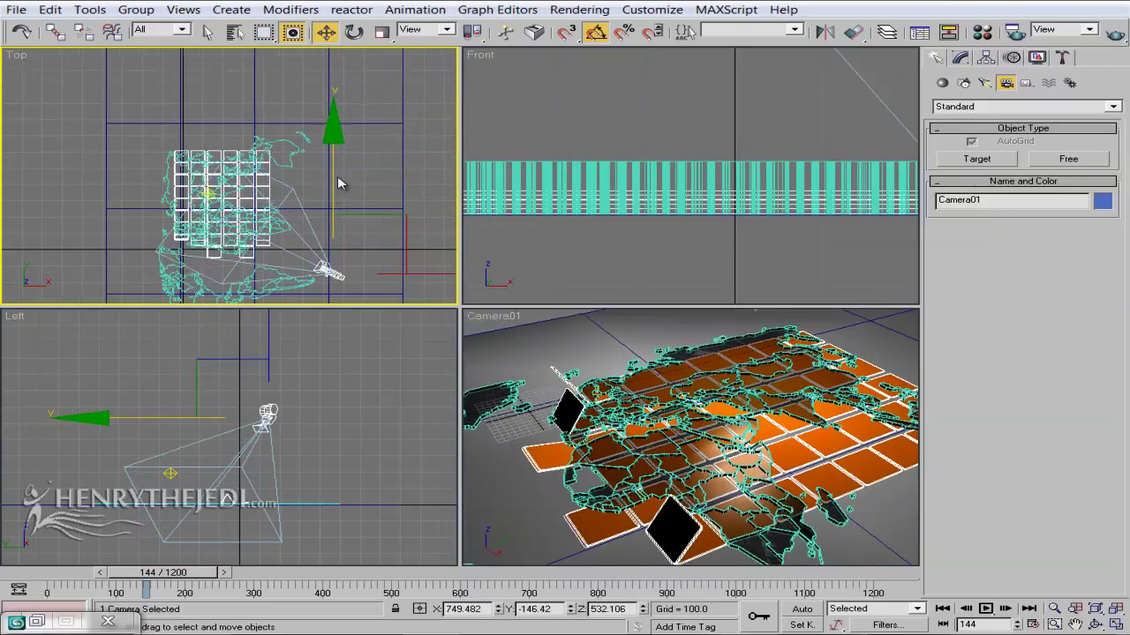
left_click_drag(393, 274, 325, 291)
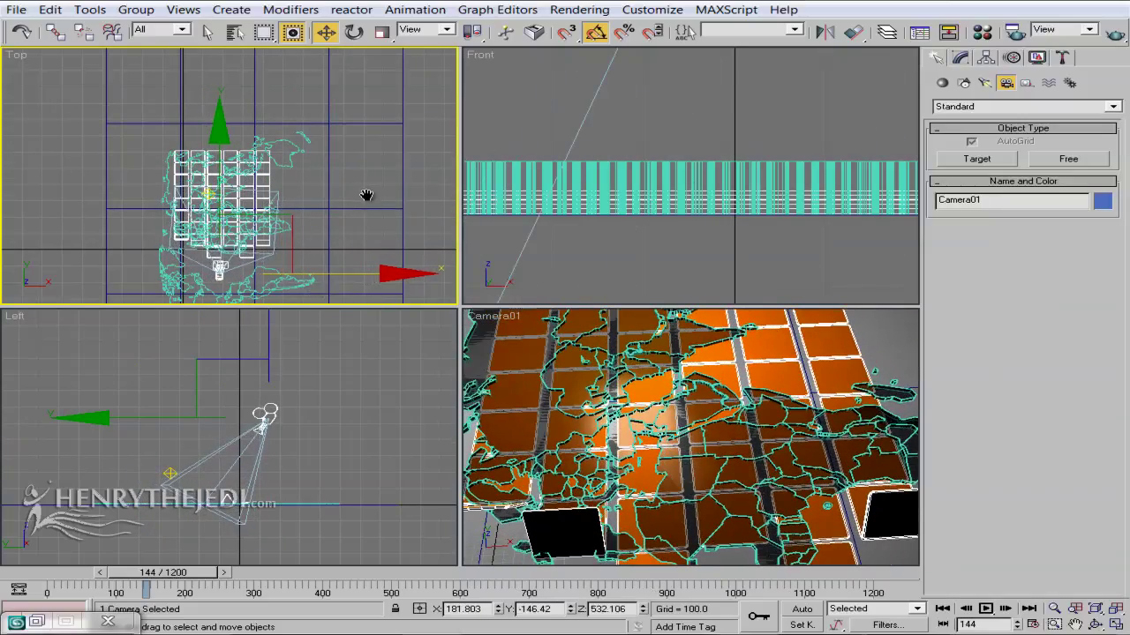
Lower the camera to about Z 93 and move it back from the map to about Y -607
middle_click_drag(365, 197, 366, 179)
right_click(223, 406)
left_click_drag(271, 328, 313, 400)
right_click(308, 185)
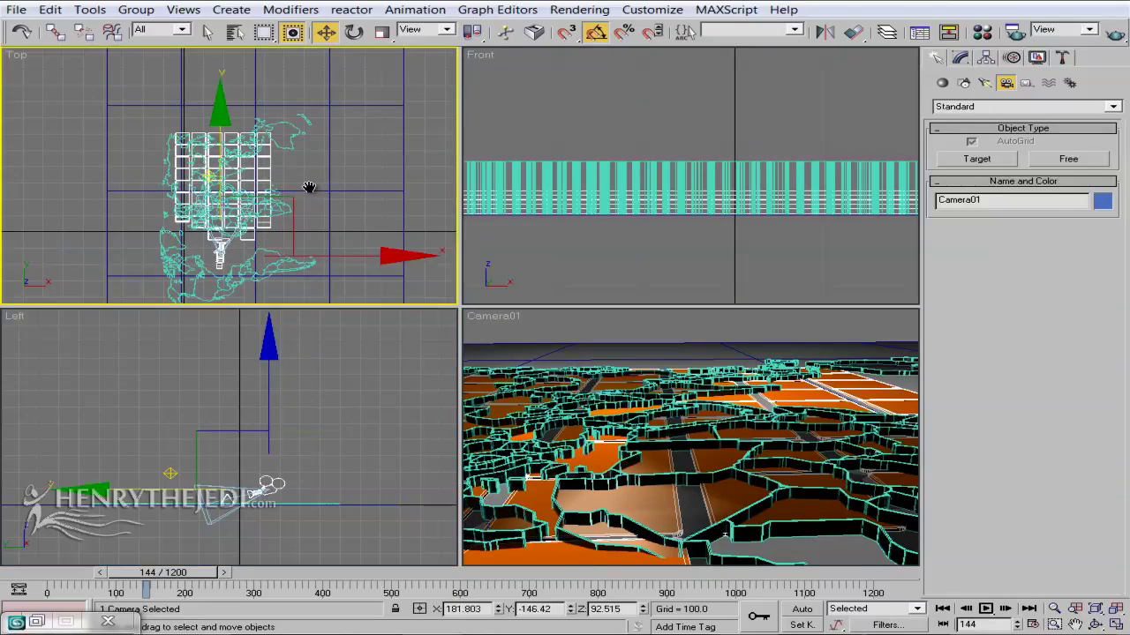
middle_click_drag(308, 185, 290, 127)
left_click_drag(216, 89, 246, 163)
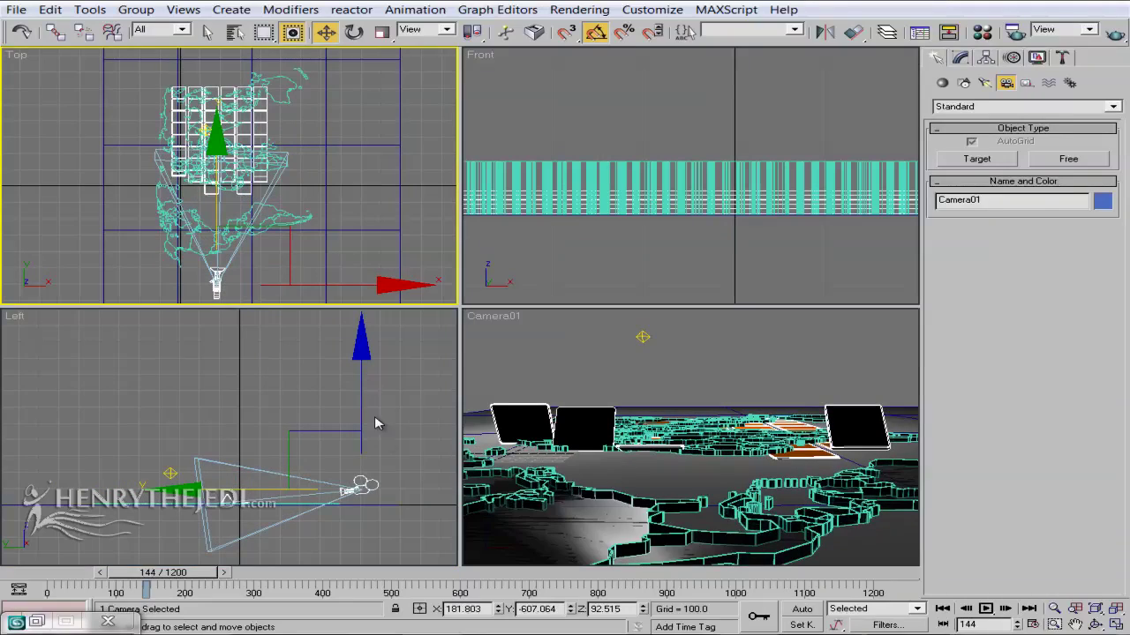
Raise the camera to about Z 419 and move it closer to the map, to about Y -386
right_click(385, 444)
left_click_drag(360, 403, 360, 350)
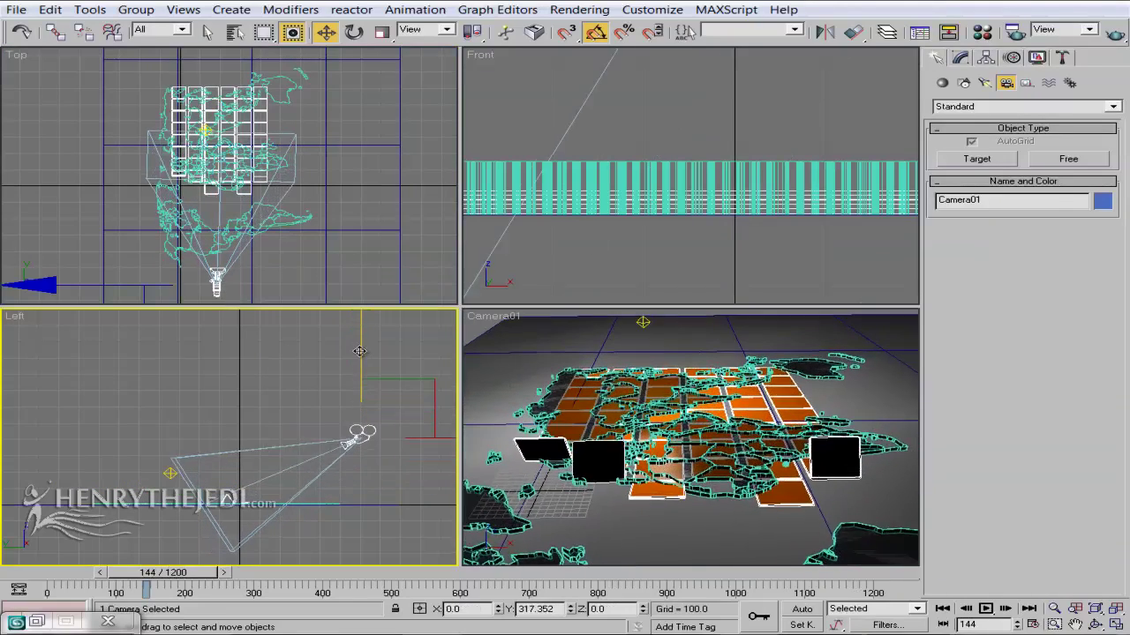
right_click(310, 232)
middle_click_drag(310, 231, 307, 216)
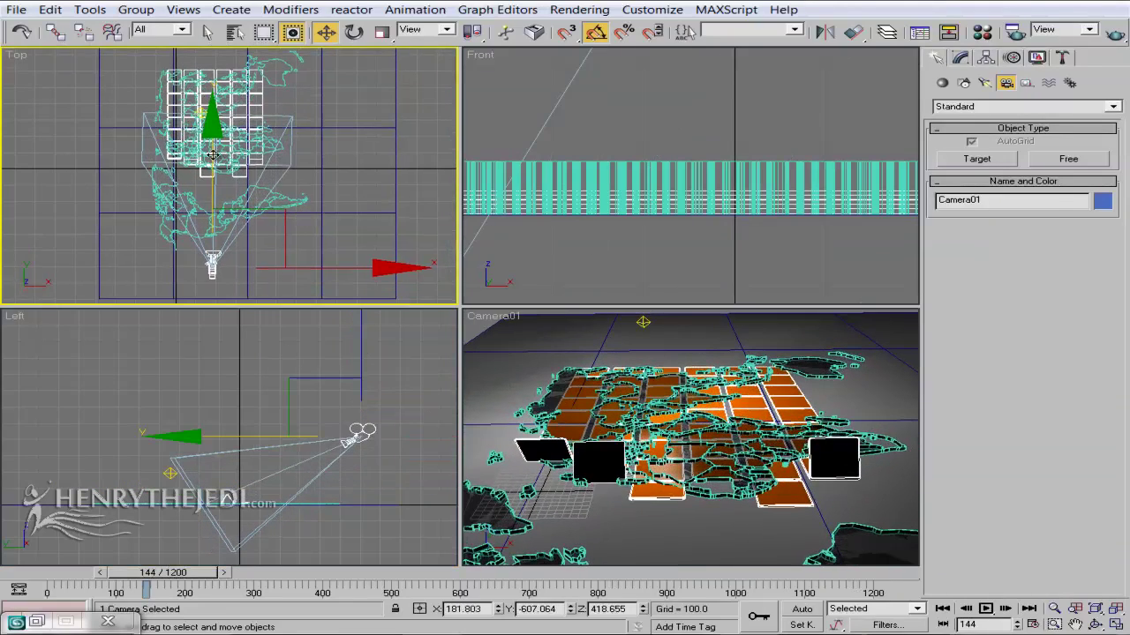
left_click_drag(213, 156, 219, 119)
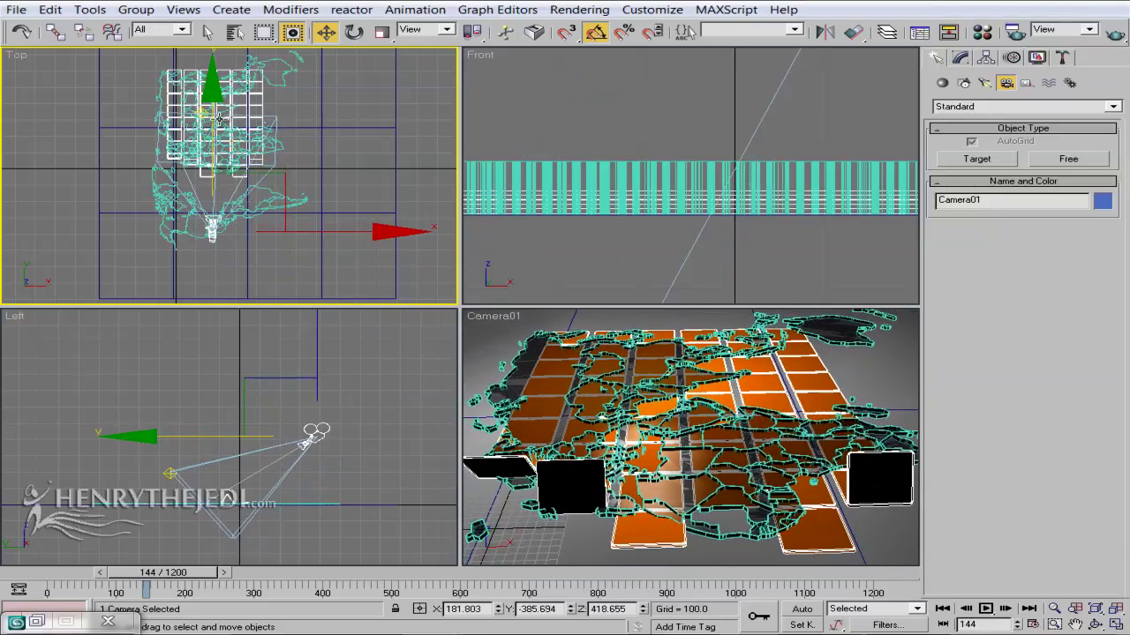
Select the camera's target by name and lower it to about Z -9
left_click(235, 32)
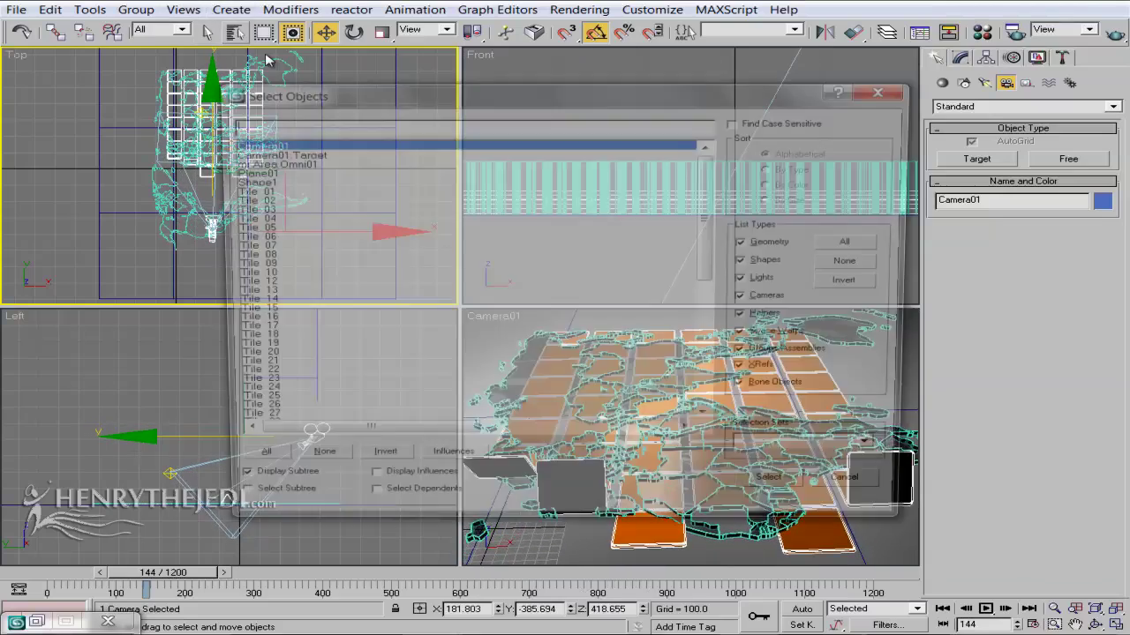
left_click(278, 152)
double_click(278, 152)
middle_click_drag(302, 524, 262, 335)
left_click_drag(276, 325, 276, 326)
Maximize the camera view and orbit the camera so it looks diagonally across the map
right_click(819, 419)
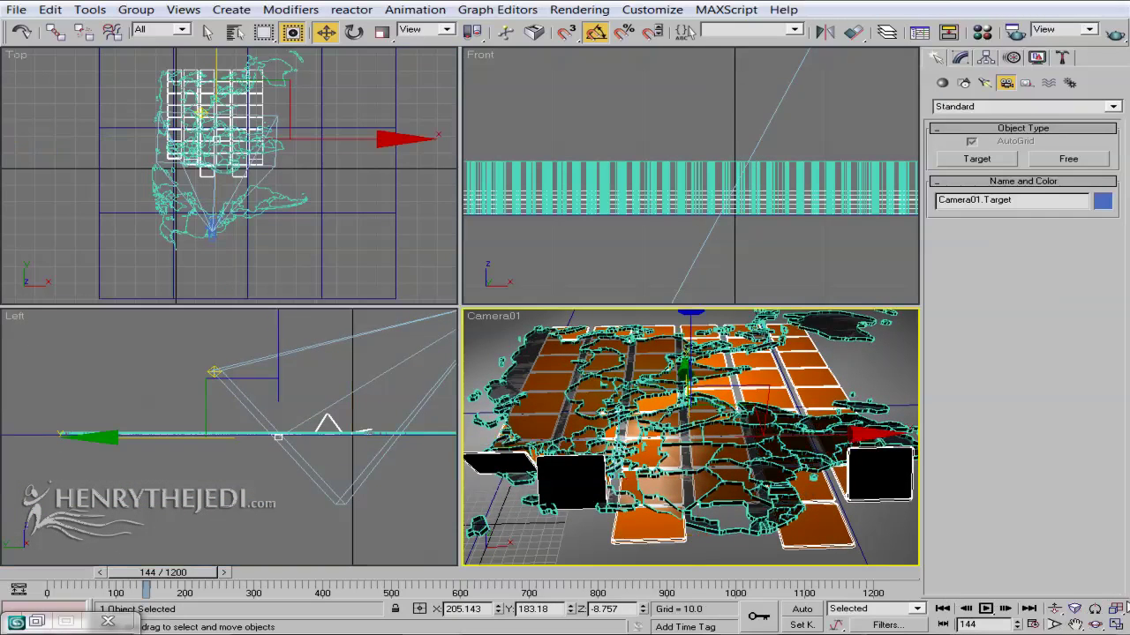
left_click(1116, 624)
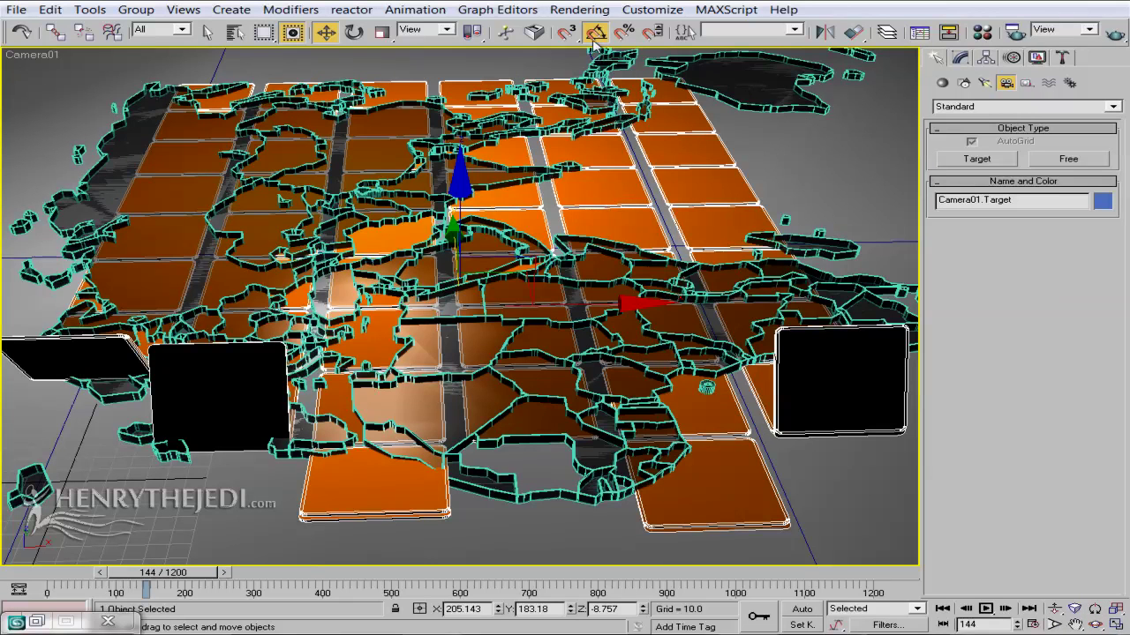
left_click(1094, 624)
left_click_drag(495, 353, 413, 356)
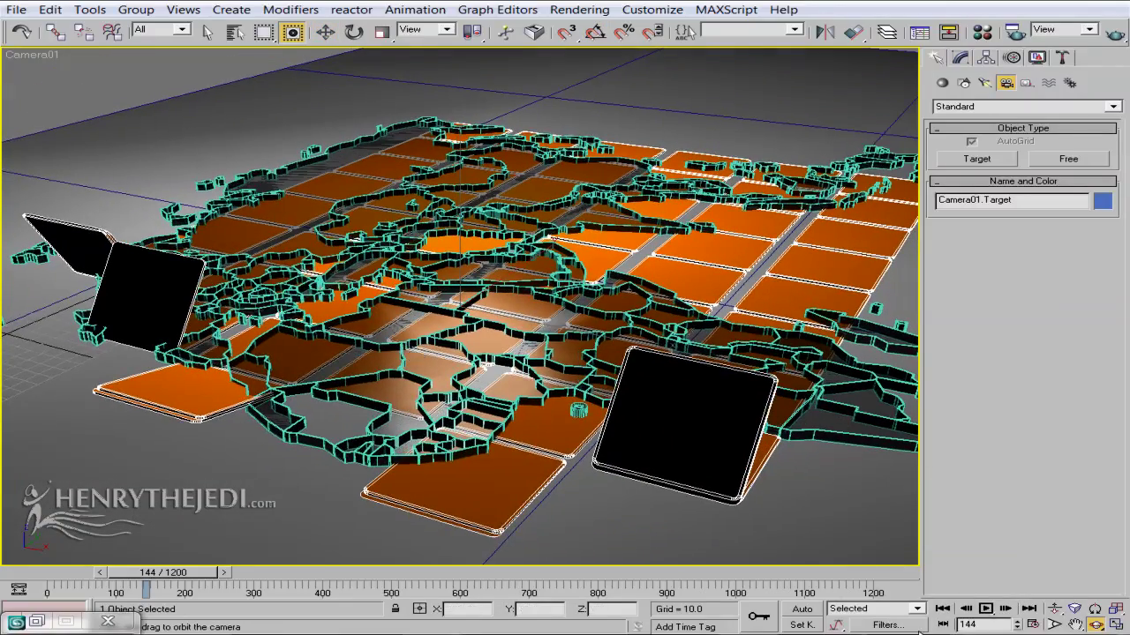
With Auto Key on at frame 809, select the camera together with its target and set a key
left_click(801, 610)
left_click_drag(209, 580, 624, 580)
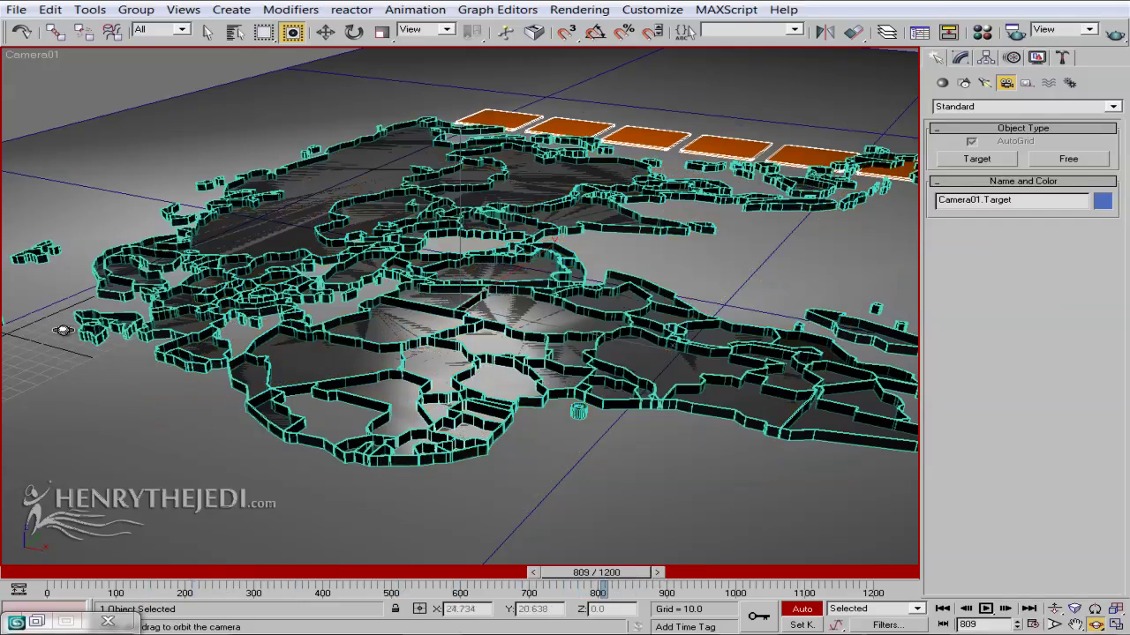
left_click(236, 33)
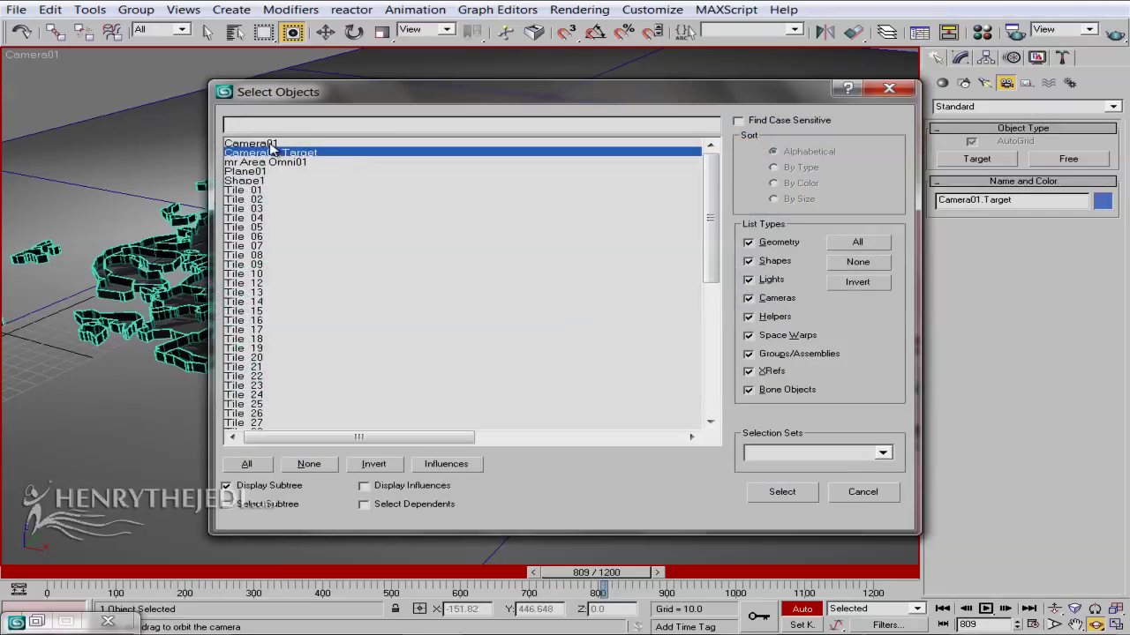
left_click(270, 145, "ctrl")
left_click(769, 490)
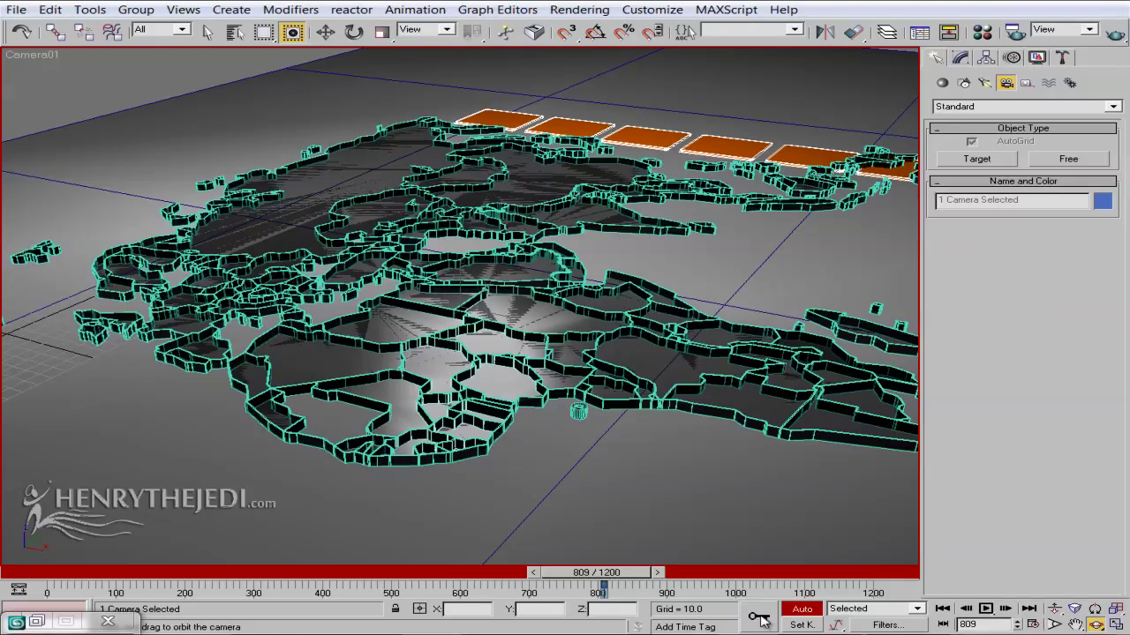
At frame 0, orbit the camera to a low angle over the map, dolly in and adjust its perspective
left_click_drag(605, 581, 62, 536)
key("ctrl+r")
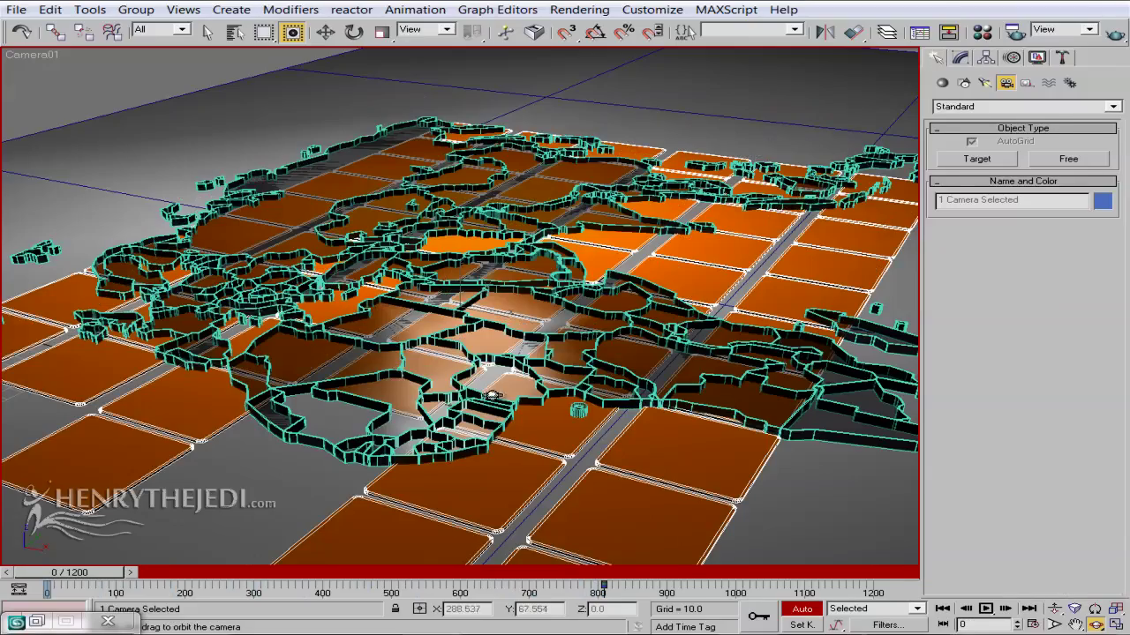
left_click_drag(493, 394, 533, 376)
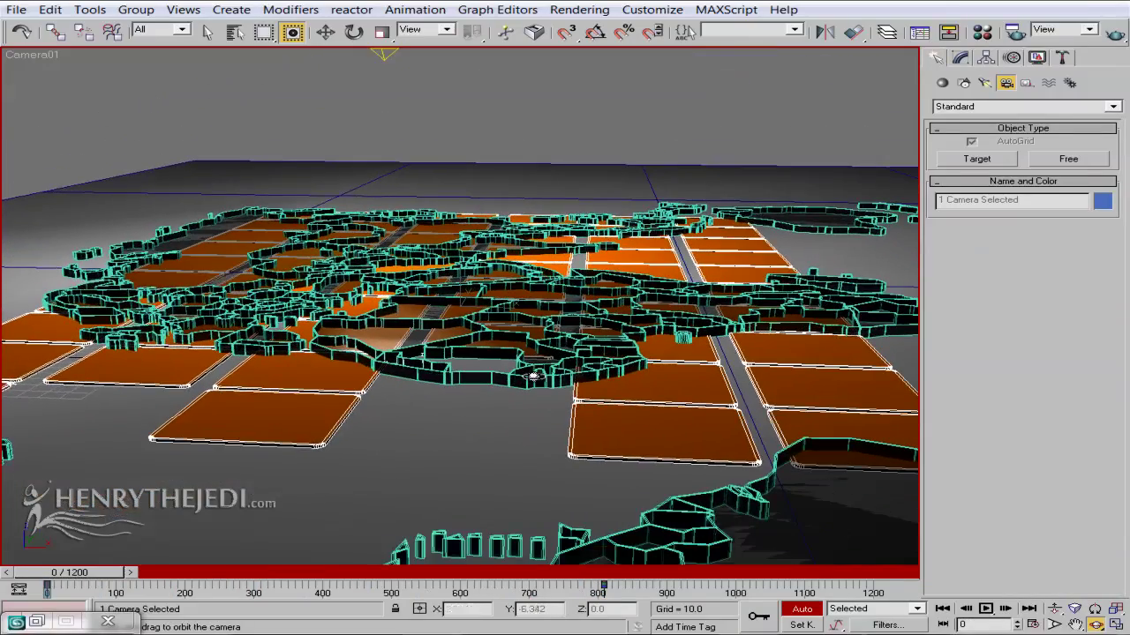
left_click(1055, 609)
left_click_drag(668, 424, 677, 410)
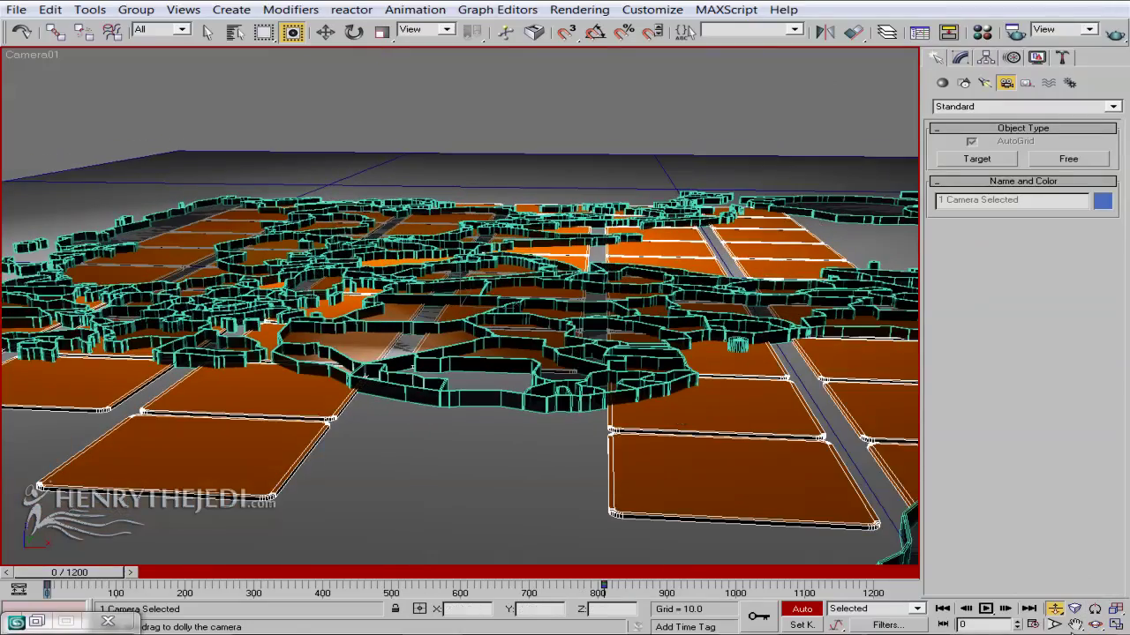
left_click(1075, 609)
left_click_drag(494, 397, 633, 395)
Turn off Real Time playback and play the camera animation to check its movement
left_click_drag(84, 576, 621, 572)
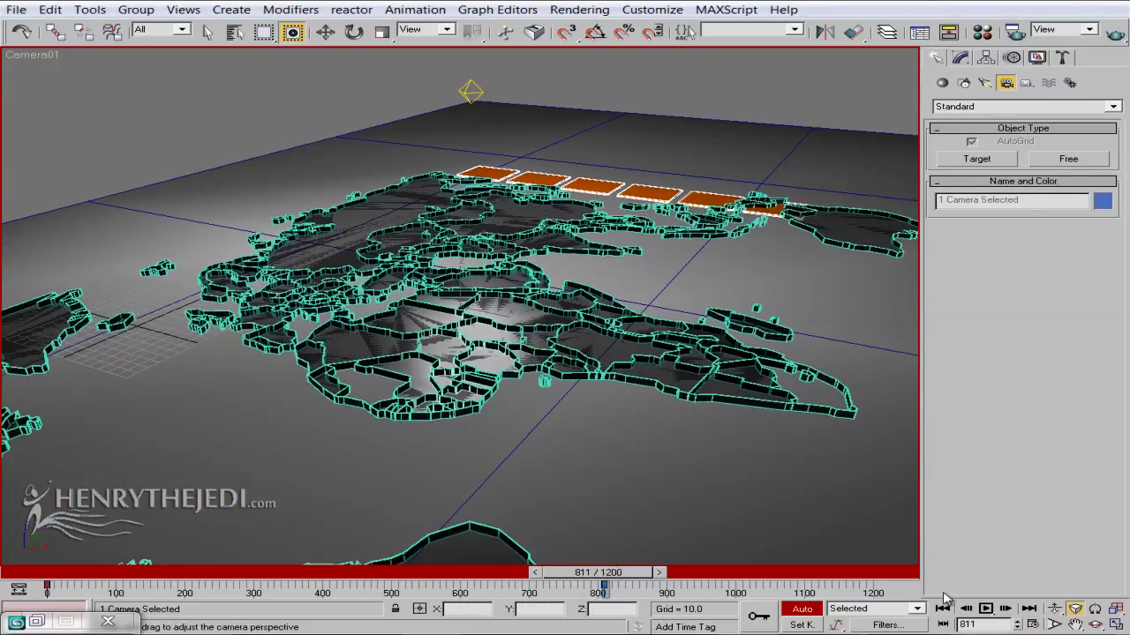
left_click(994, 611)
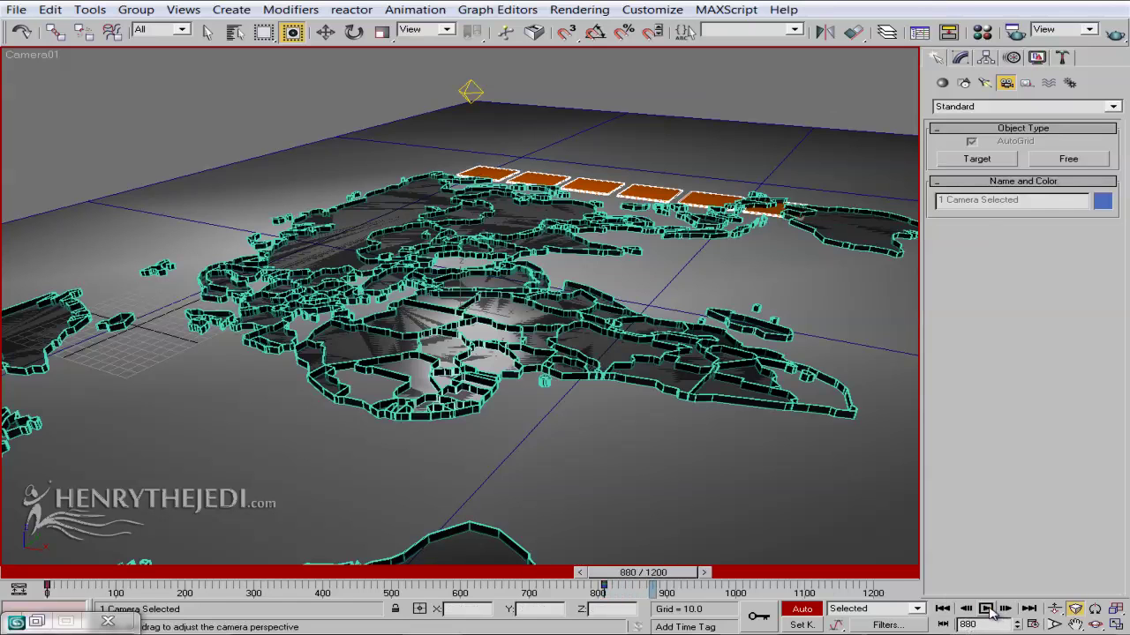
left_click(1034, 624)
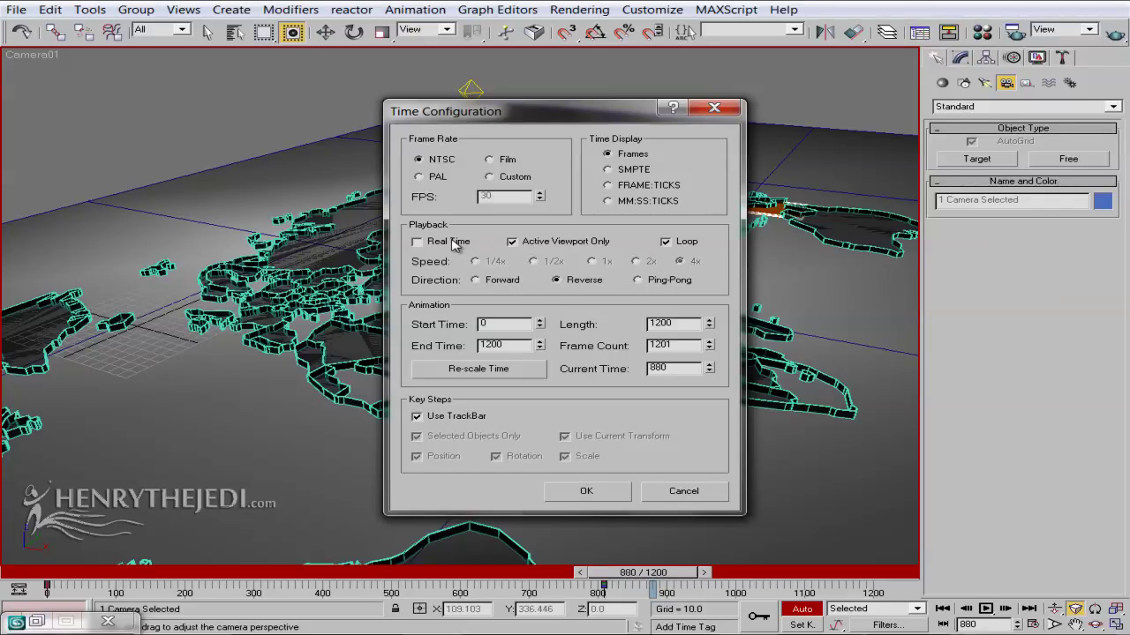
left_click(590, 490)
left_click(985, 609)
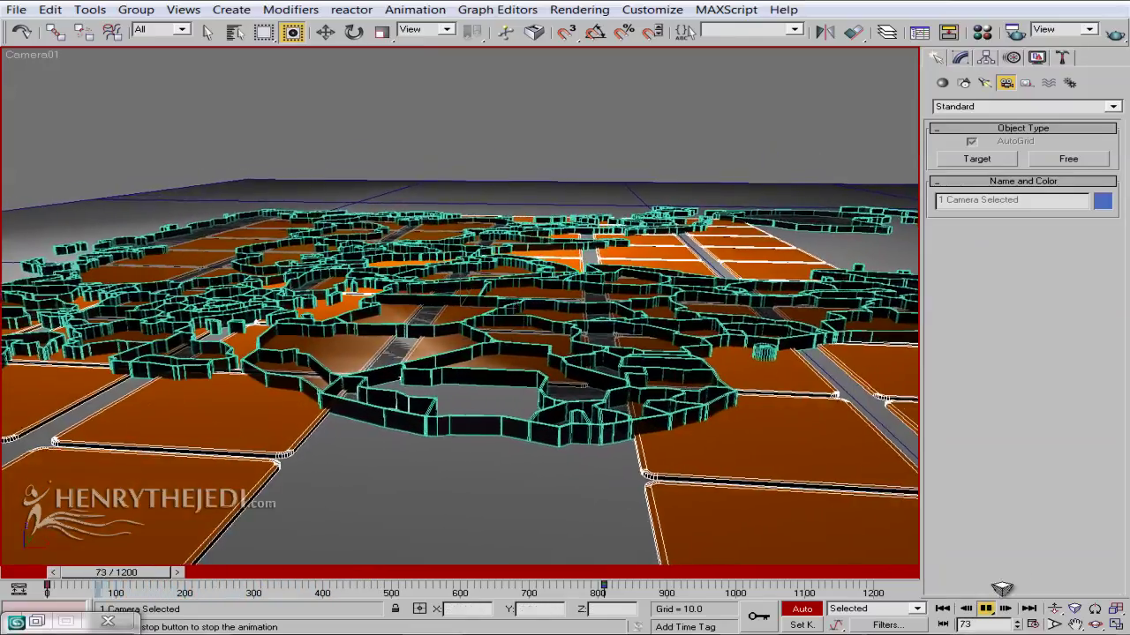
left_click(986, 610)
Test-render the camera view at frame 220 and close the rendered image
left_click_drag(71, 576, 179, 547)
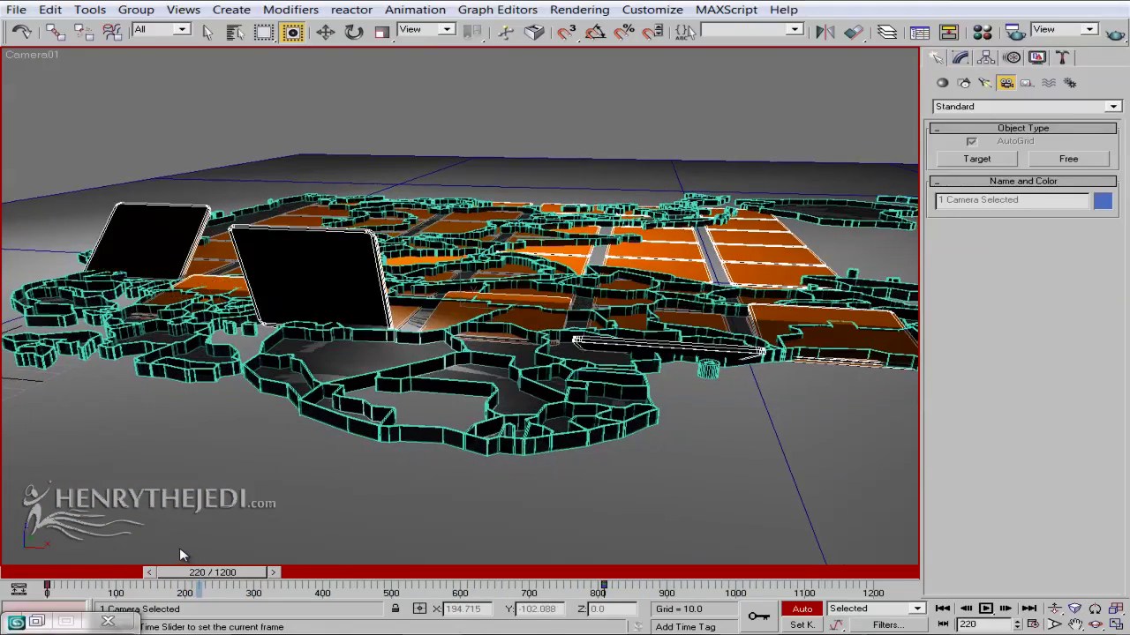
left_click(1106, 37)
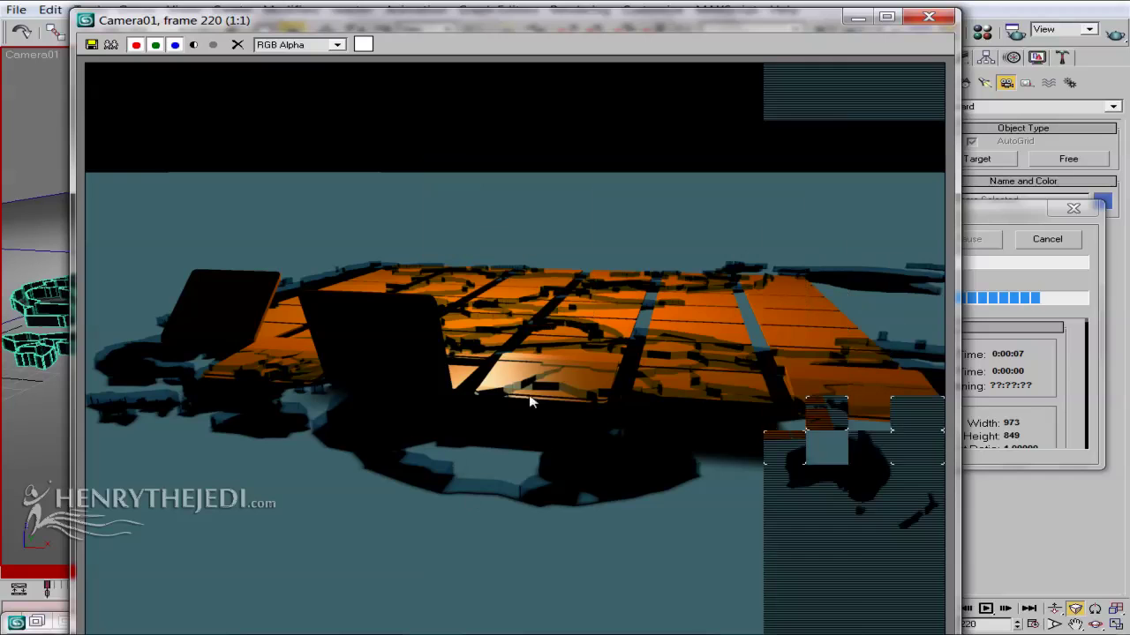
left_click(947, 19)
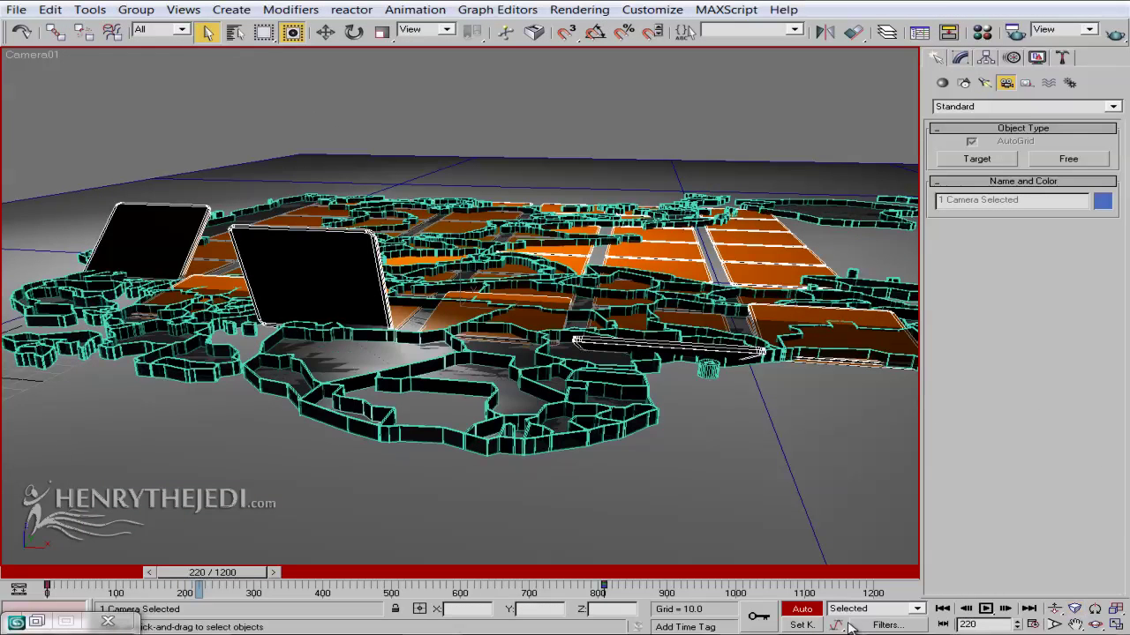
Turn off Auto Key and select the ground plane beneath the map
left_click(810, 611)
left_click(530, 186)
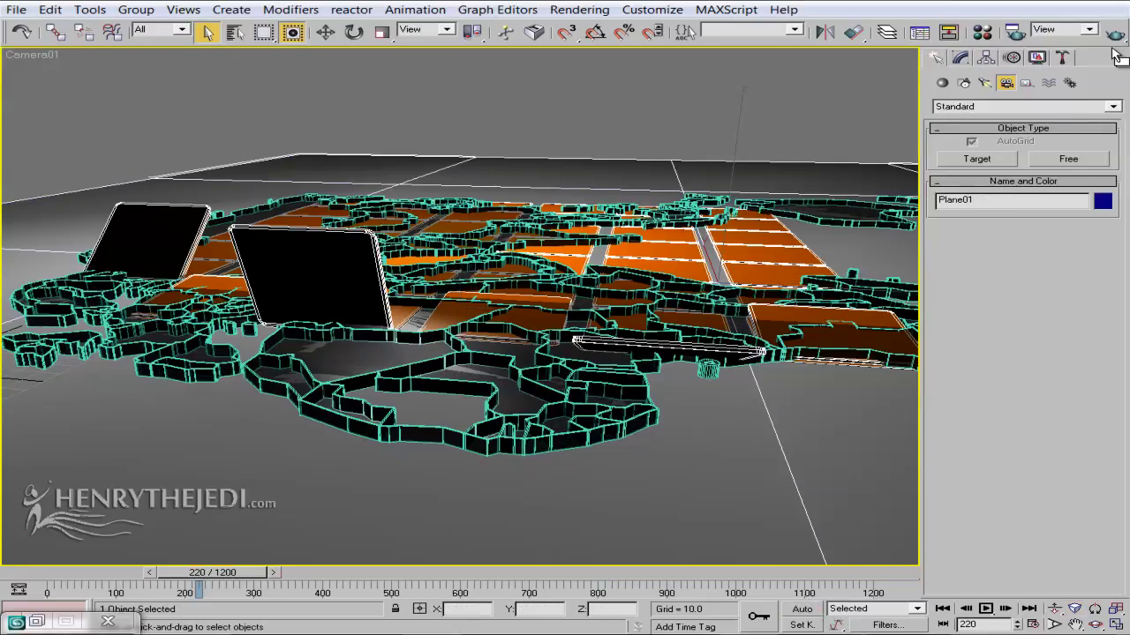
Try a ground plane length of 100000000 with a test render, and undo the length change
left_click(965, 60)
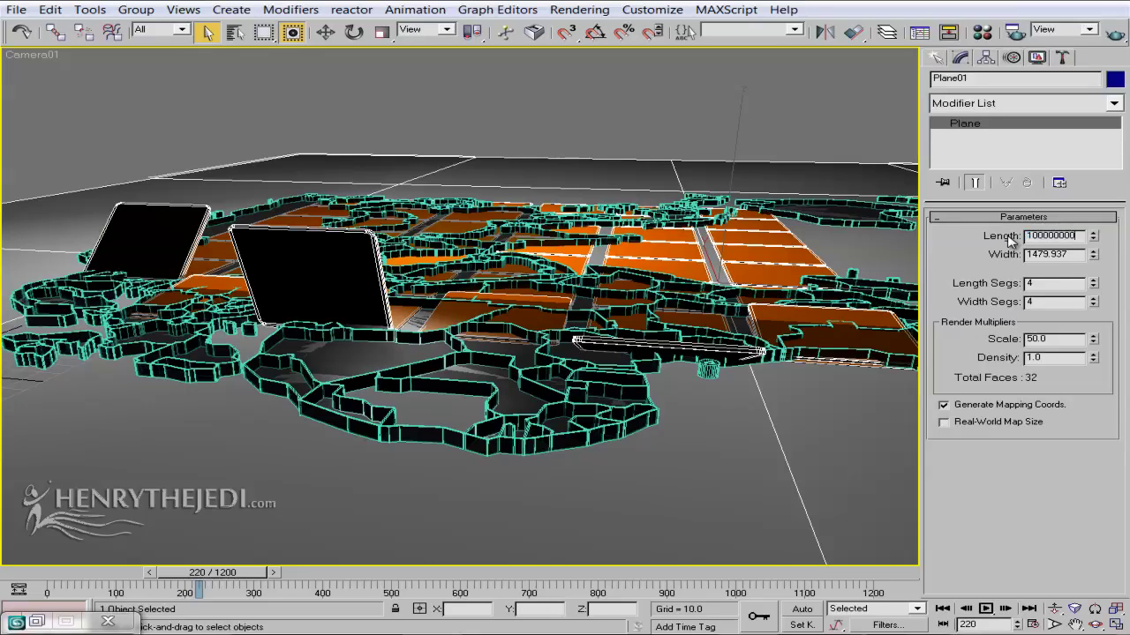
key("Return")
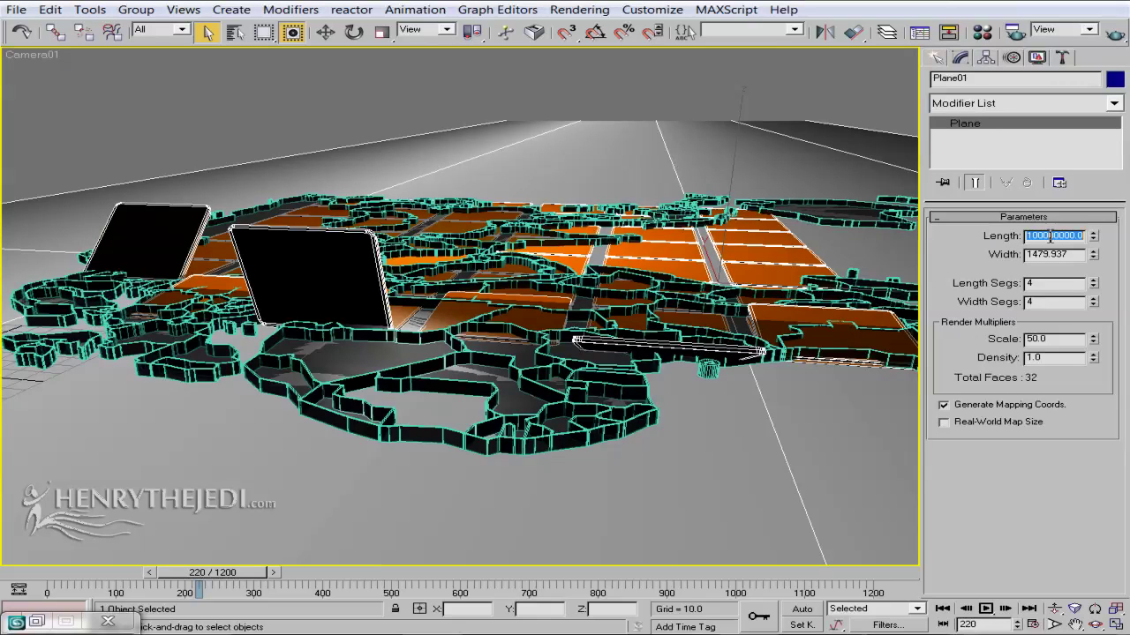
left_click(1117, 31)
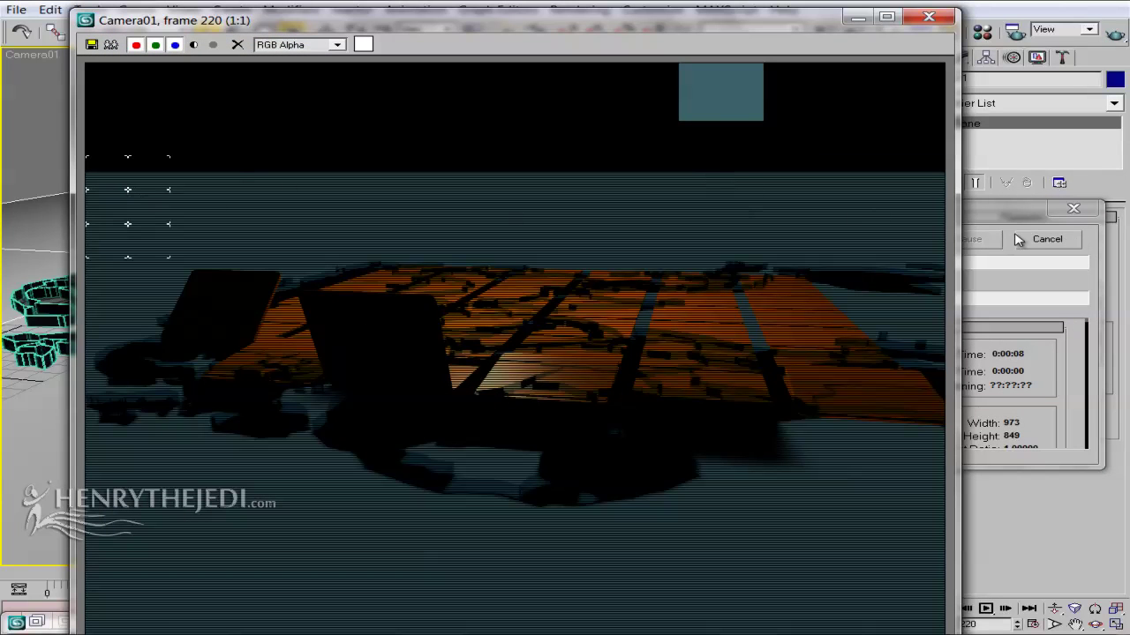
left_click(1047, 239)
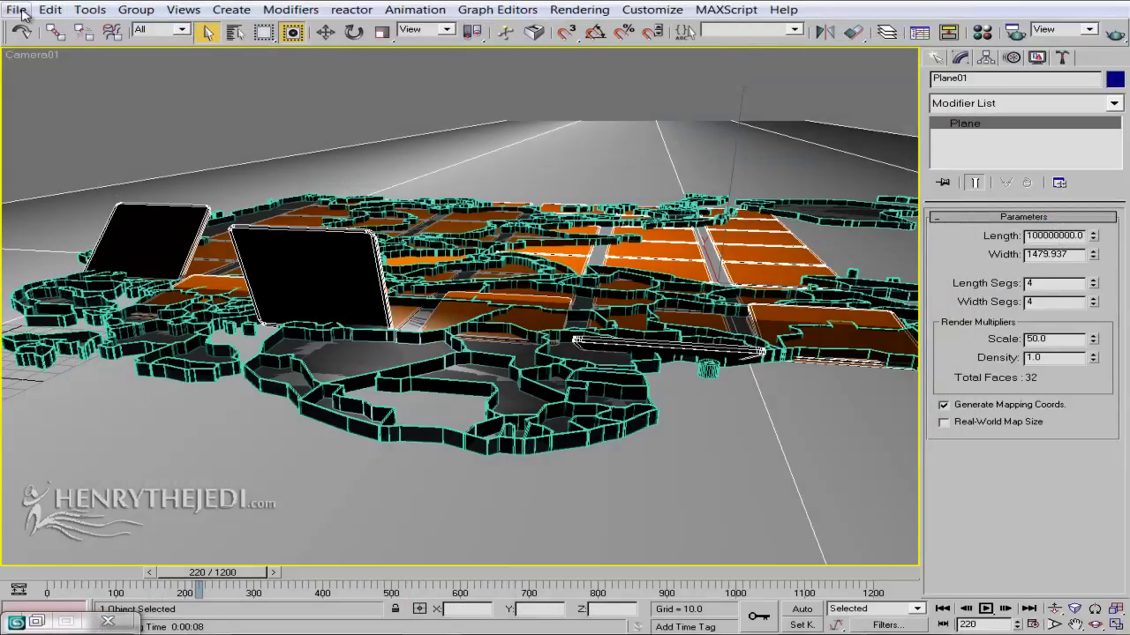
left_click(49, 10)
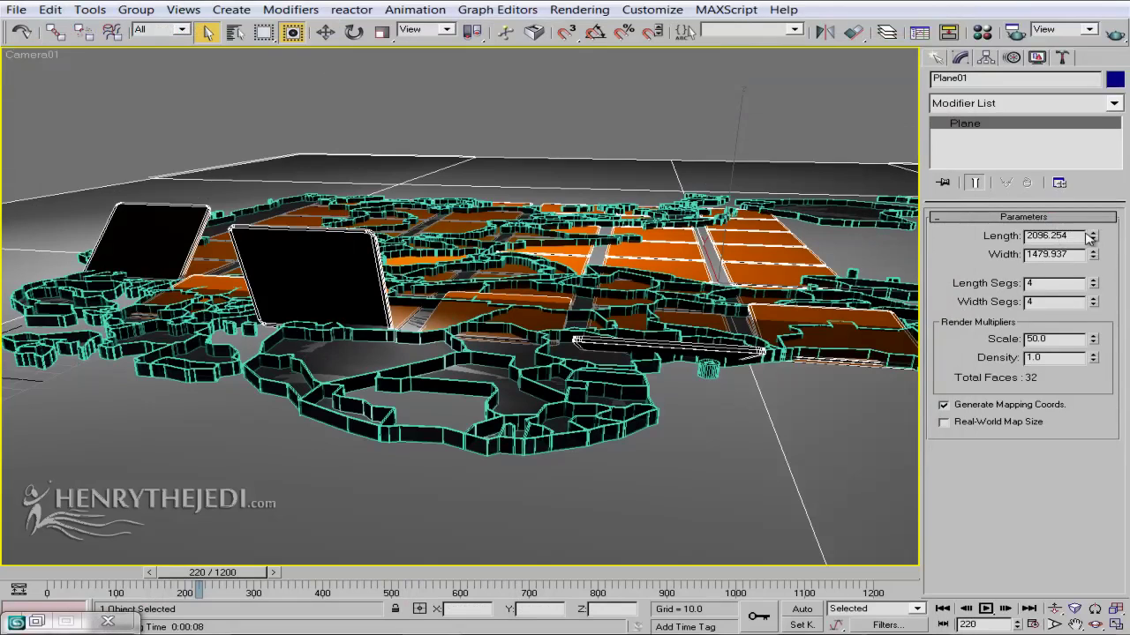
Set the ground plane's length and width to 23939.225 and test-render frame 220
left_click_drag(1091, 237, 1121, 176)
double_click(1045, 237)
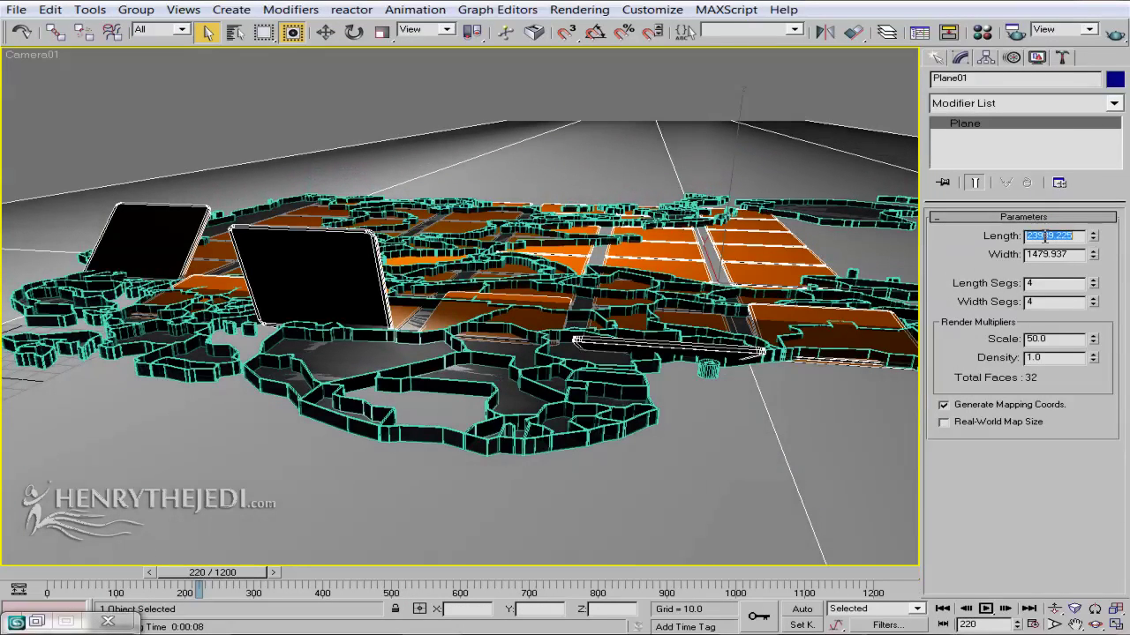
right_click(1045, 236)
left_click(909, 285)
left_click(1040, 256)
double_click(1040, 256)
right_click(1039, 256)
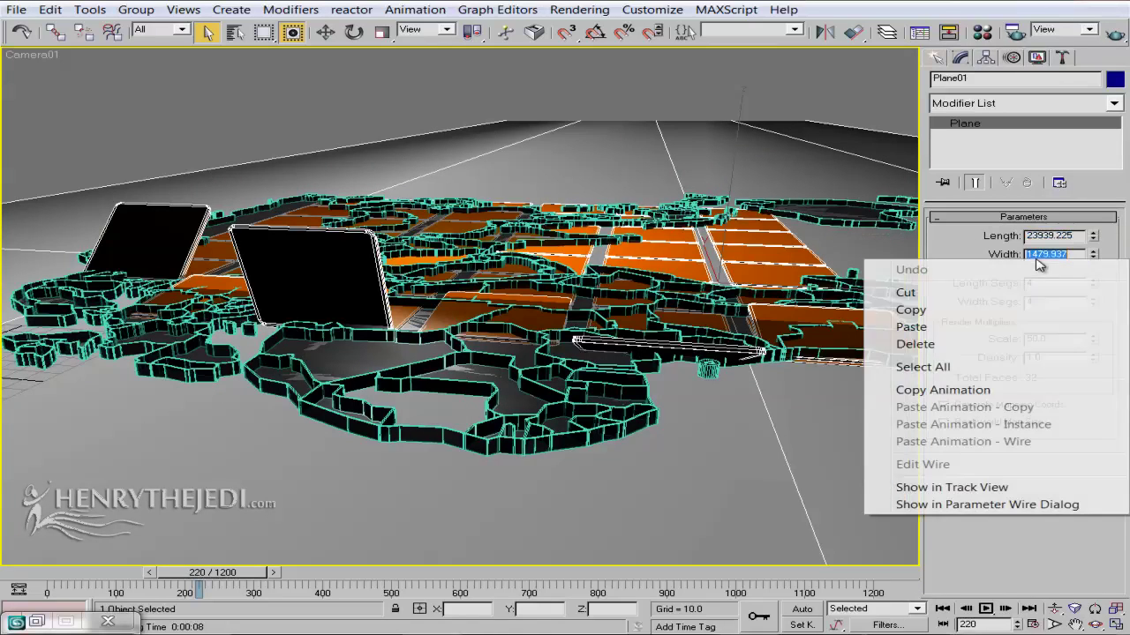
left_click(924, 326)
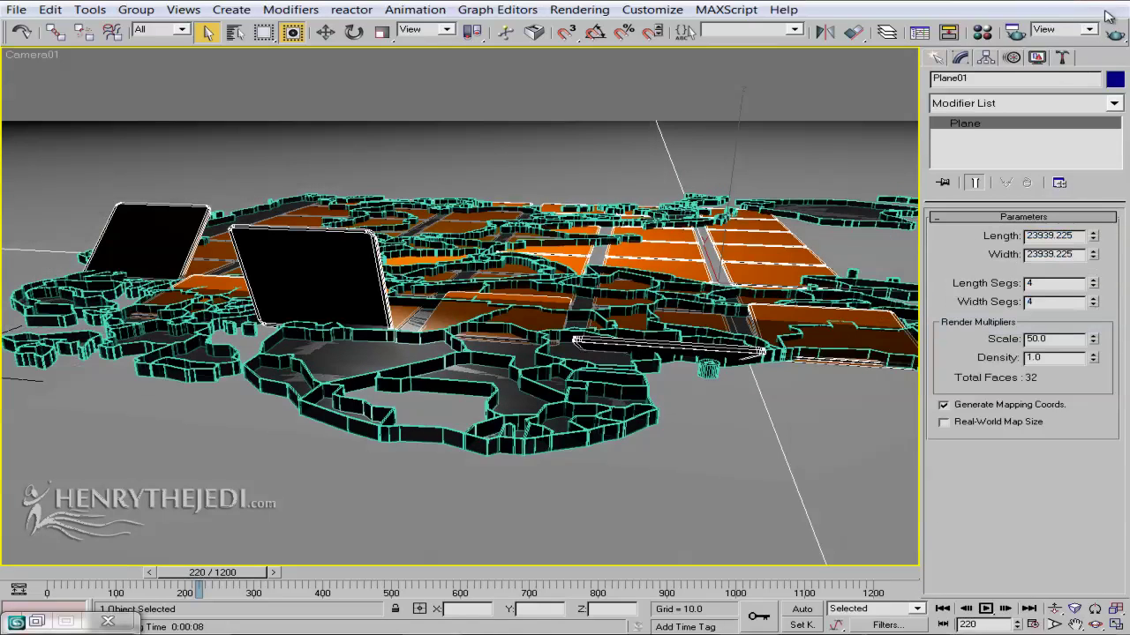
left_click(1115, 33)
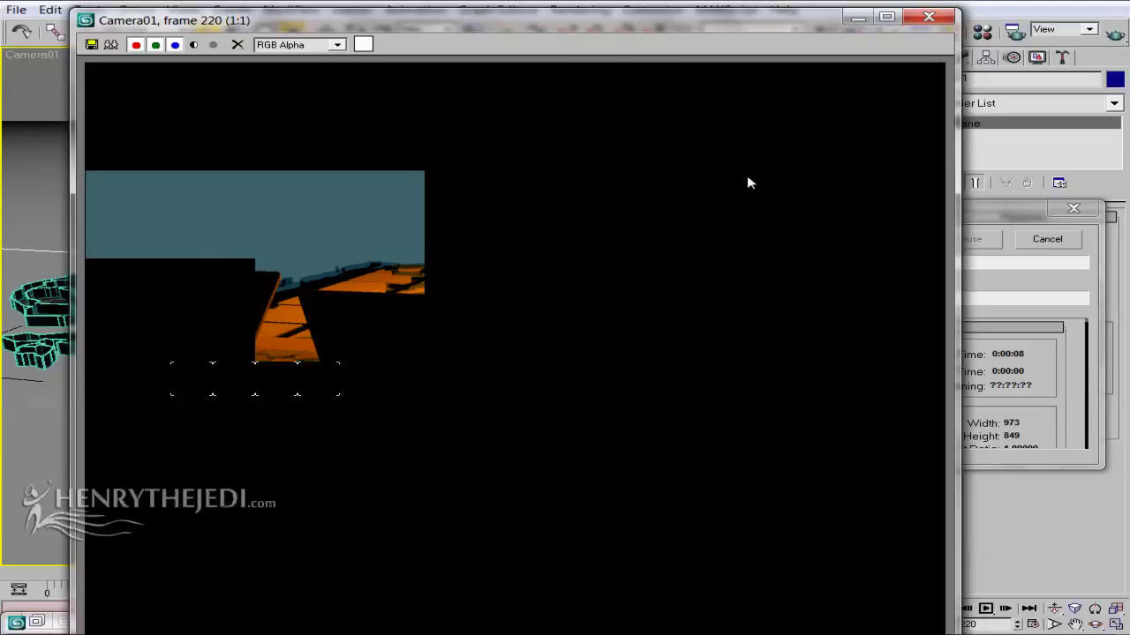
left_click(1041, 239)
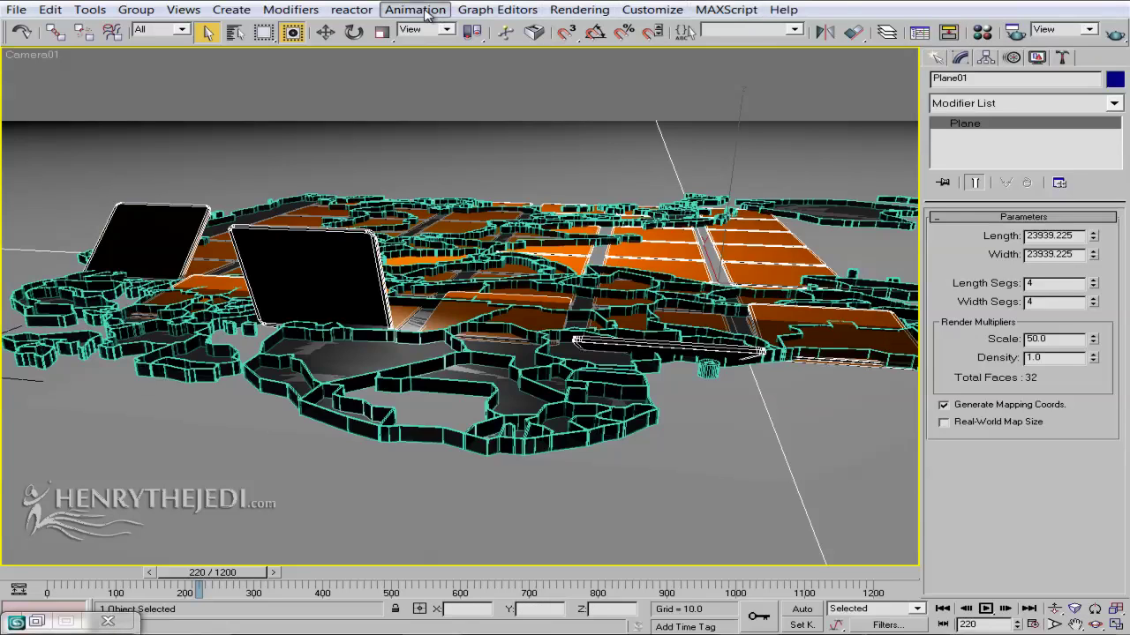
Copy the occlusion map's teal Bright color to the environment background color
left_click(579, 10)
left_click(596, 49)
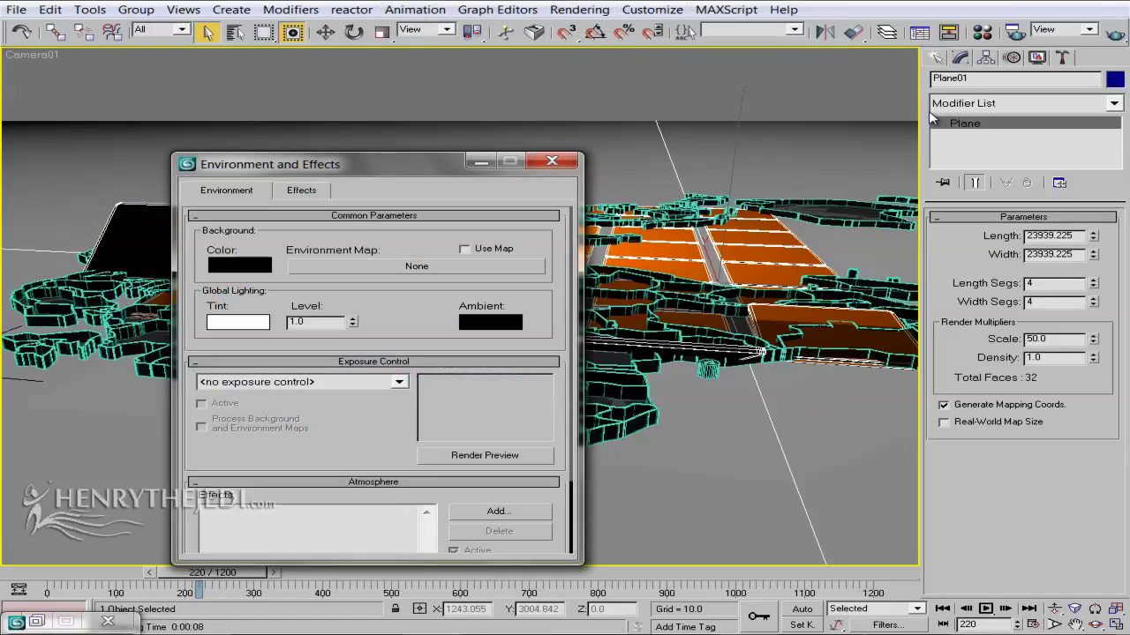
left_click(983, 32)
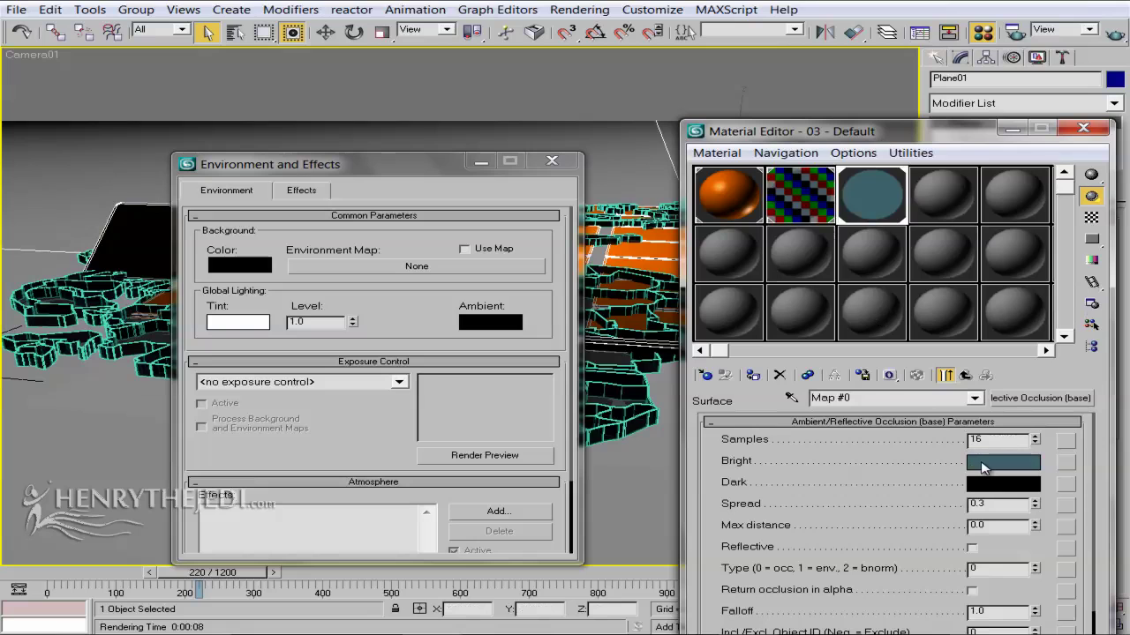
right_click(983, 467)
left_click(1002, 472)
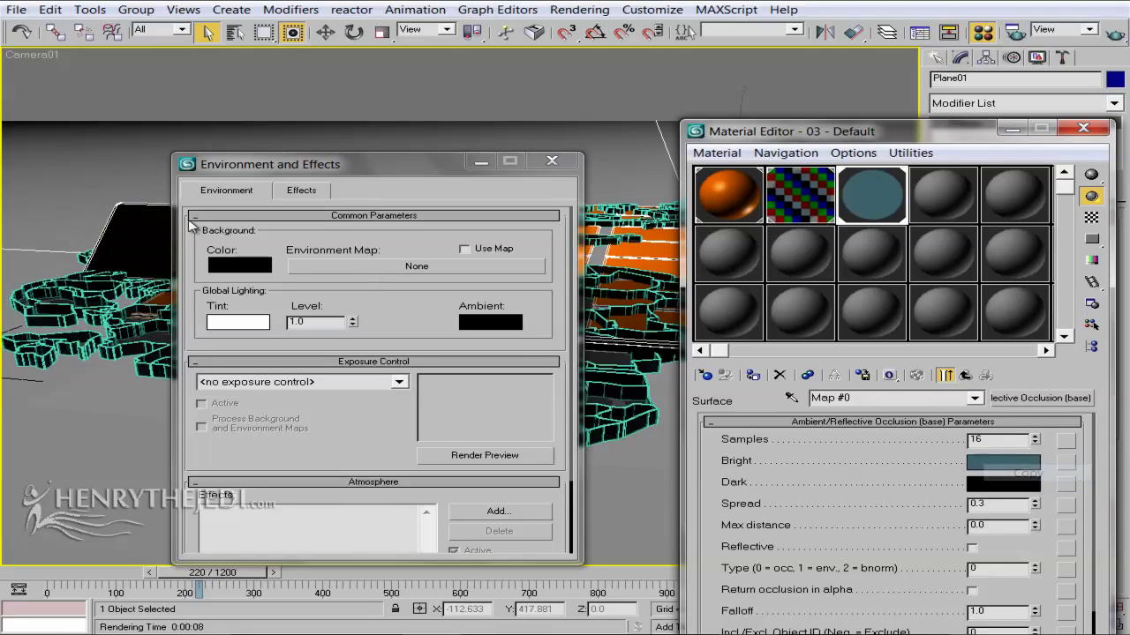
right_click(258, 271)
left_click(299, 293)
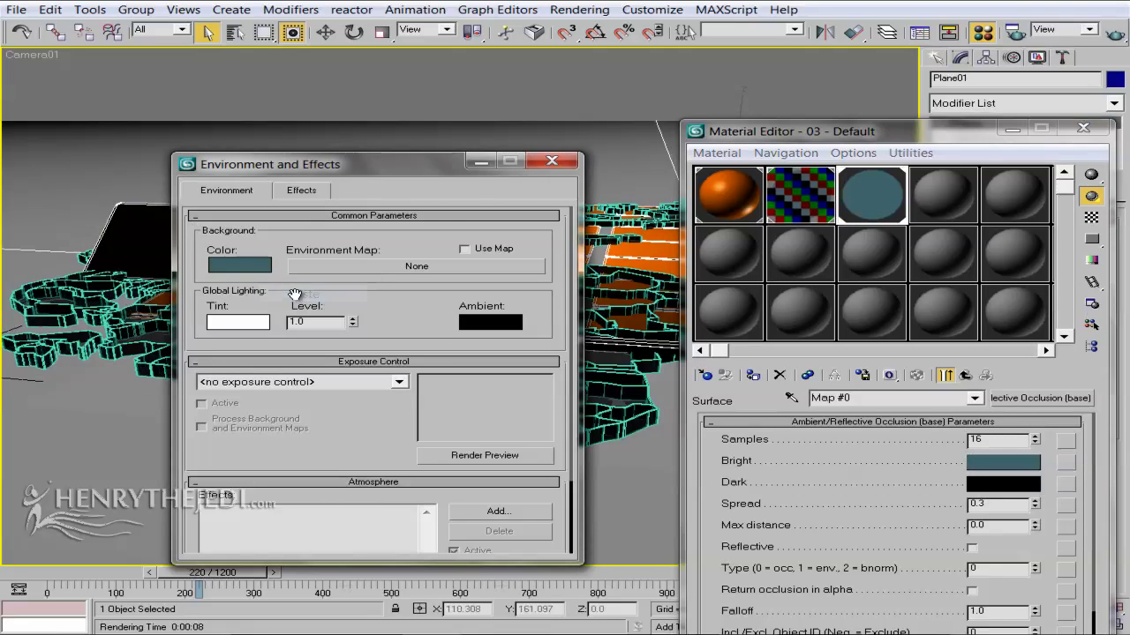
left_click(477, 163)
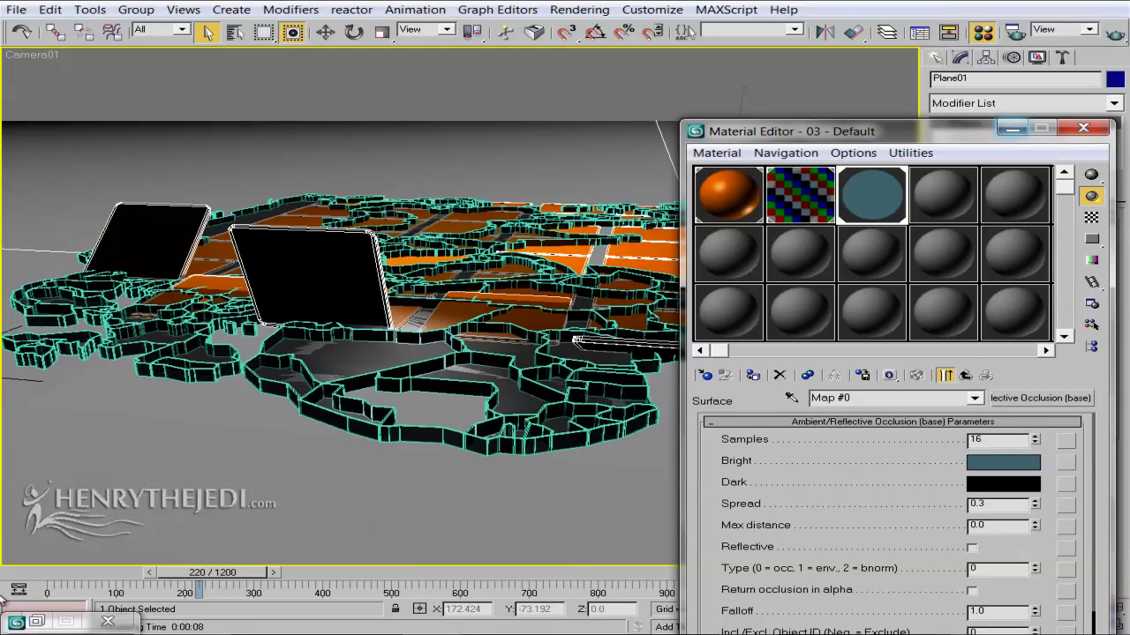
left_click(37, 622)
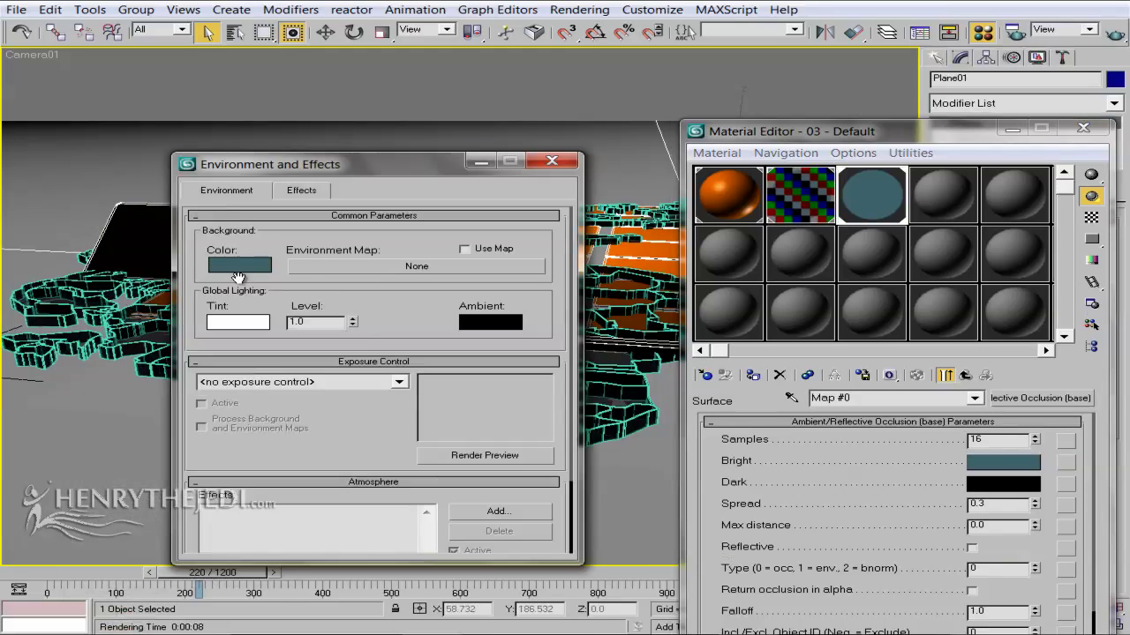
left_click(477, 163)
left_click(1012, 128)
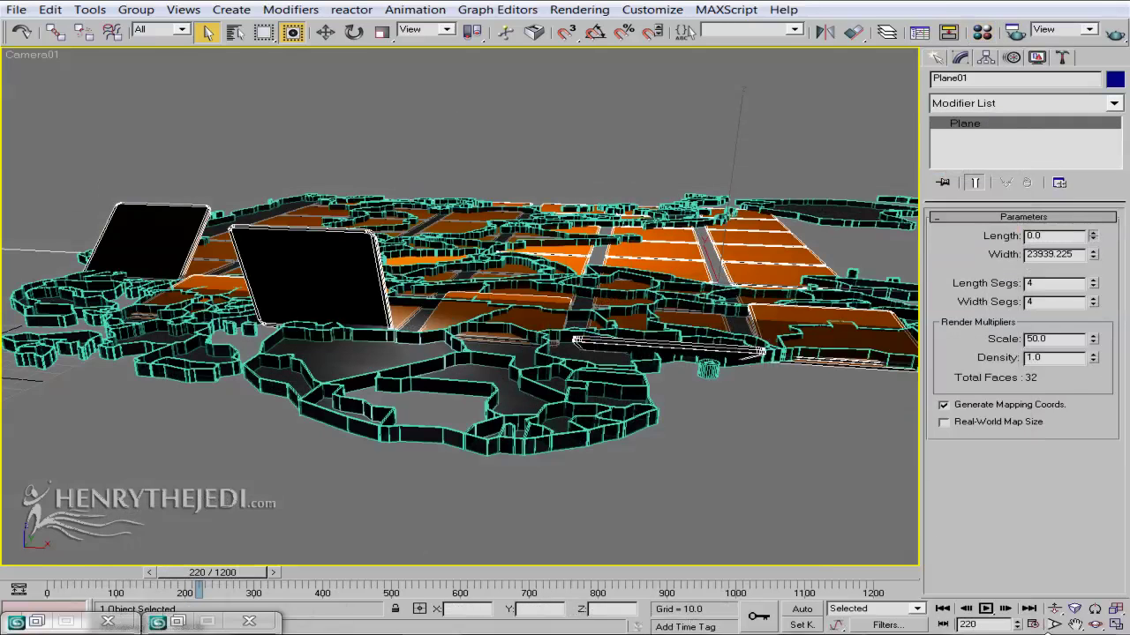
Try a ground plane 4787.846 long and 4548.453 wide with a test render at frame 220, and undo the size changes
left_click_drag(1093, 235, 1078, 314)
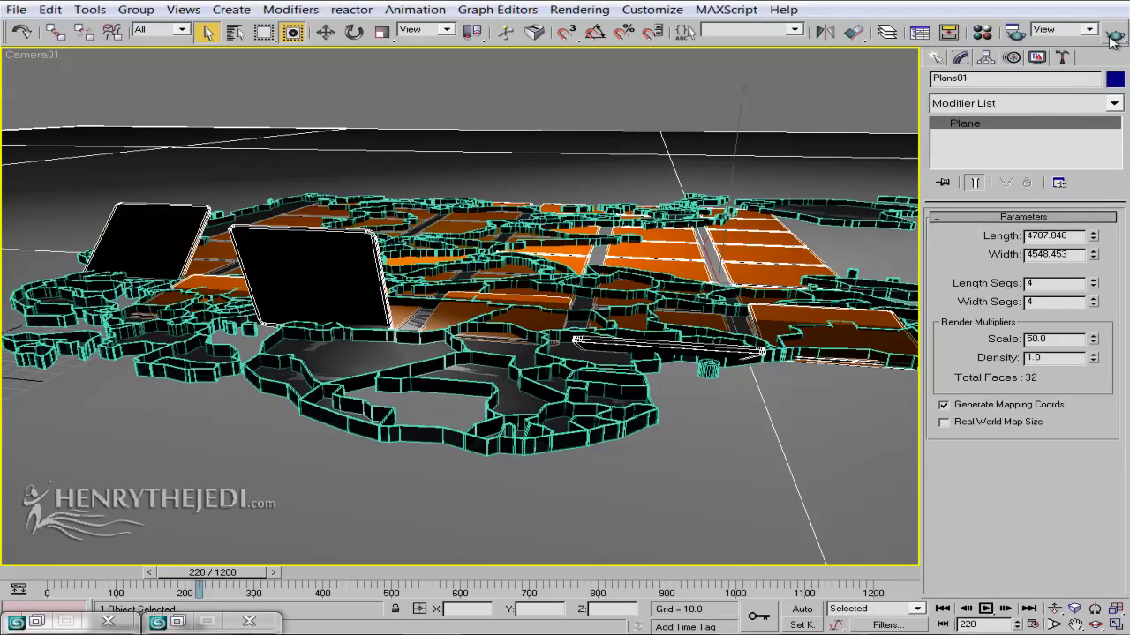
left_click(1114, 33)
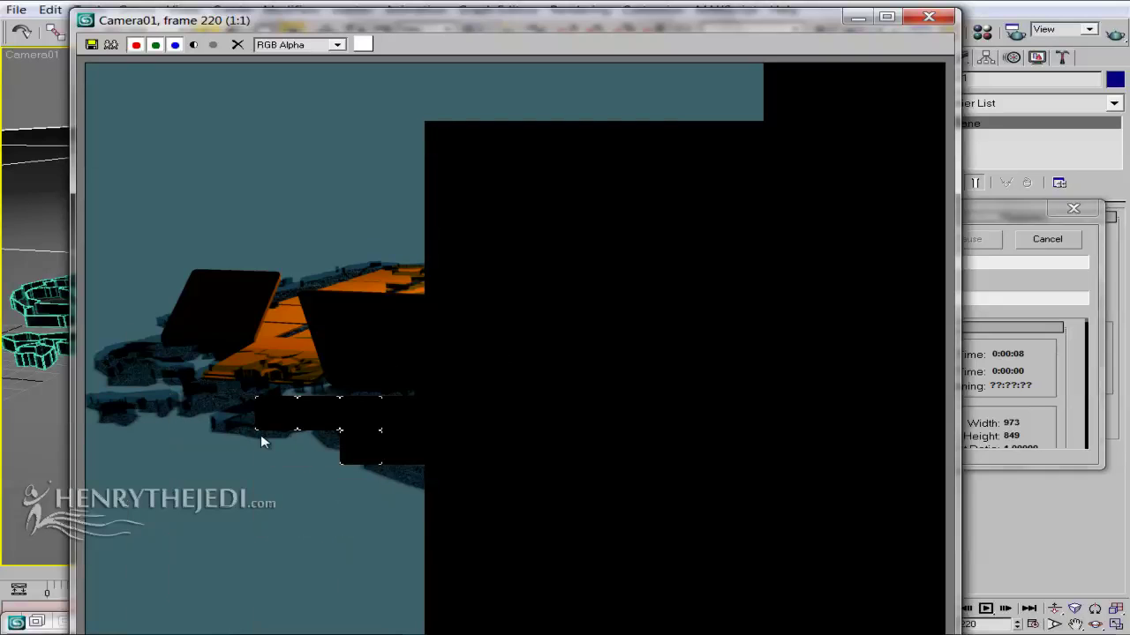
left_click(1047, 239)
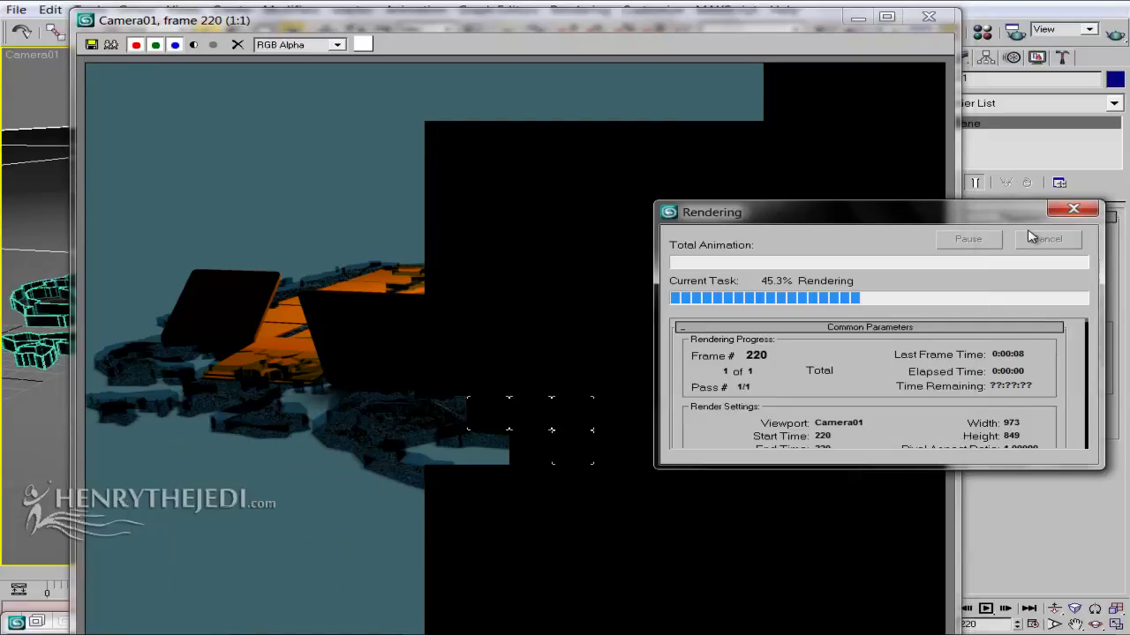
left_click(929, 16)
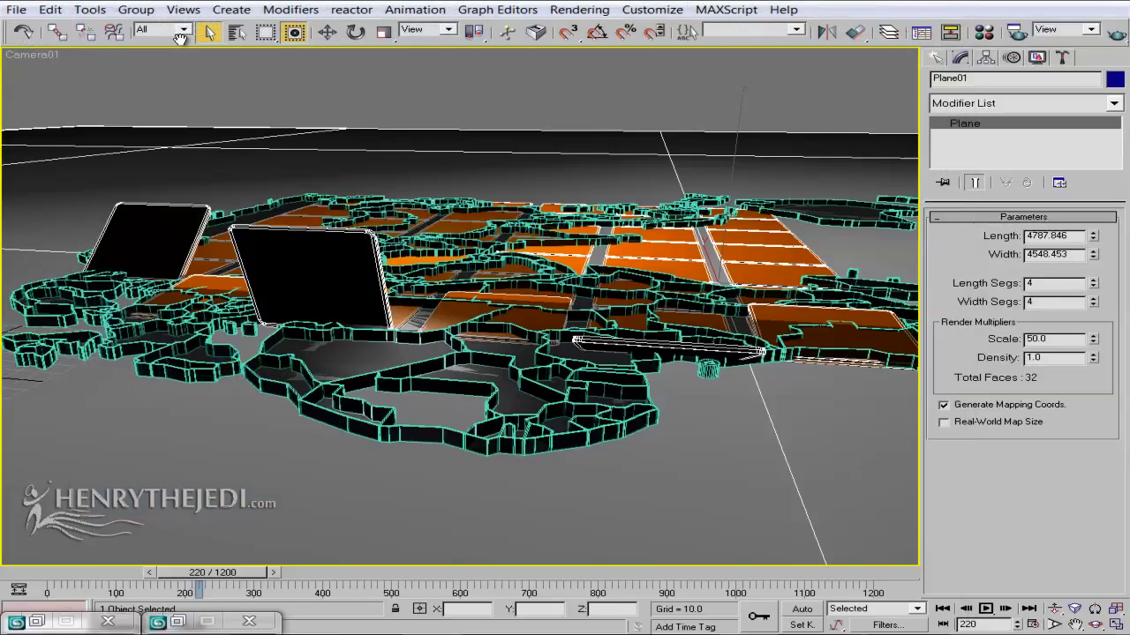
left_click(19, 34)
left_click(19, 33)
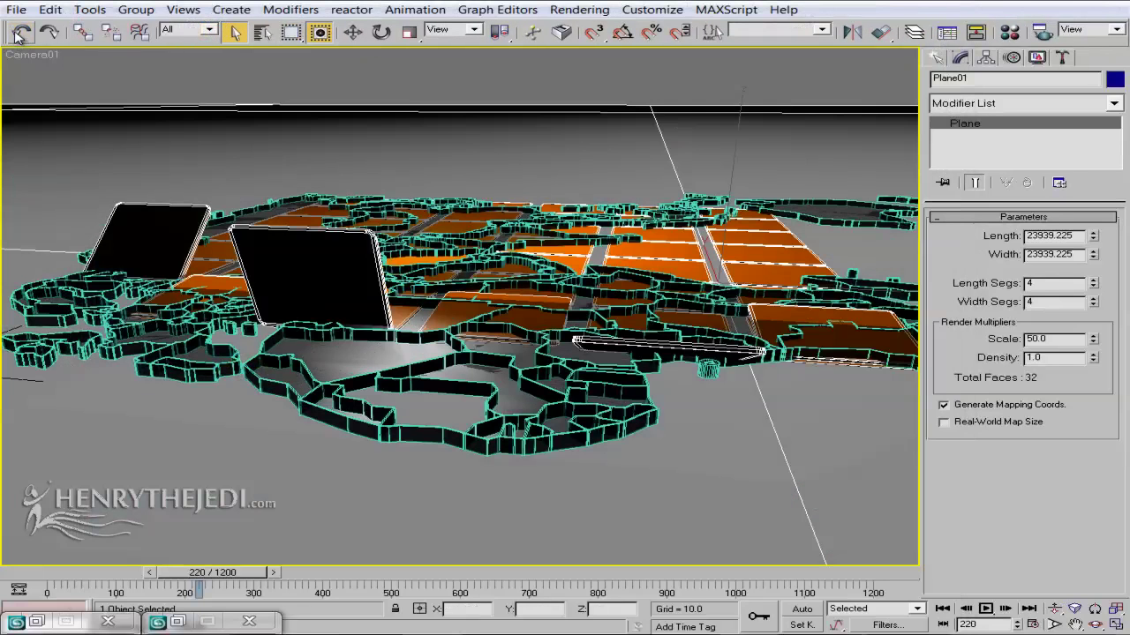
Reset the environment background color to black
left_click(1009, 32)
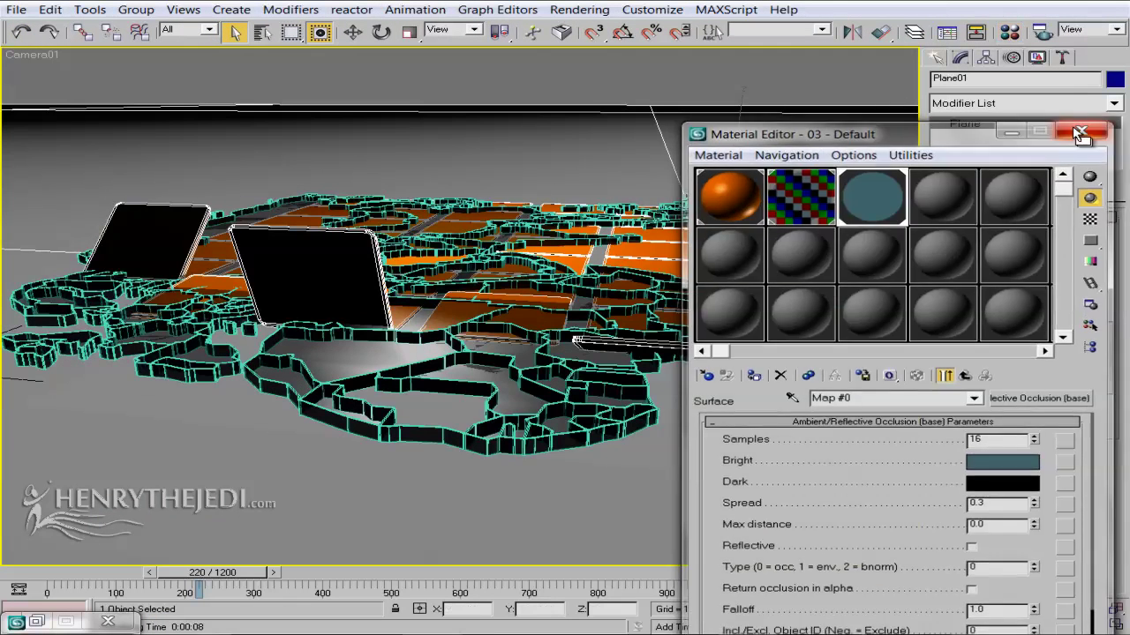
left_click(1091, 125)
left_click(611, 10)
left_click(609, 44)
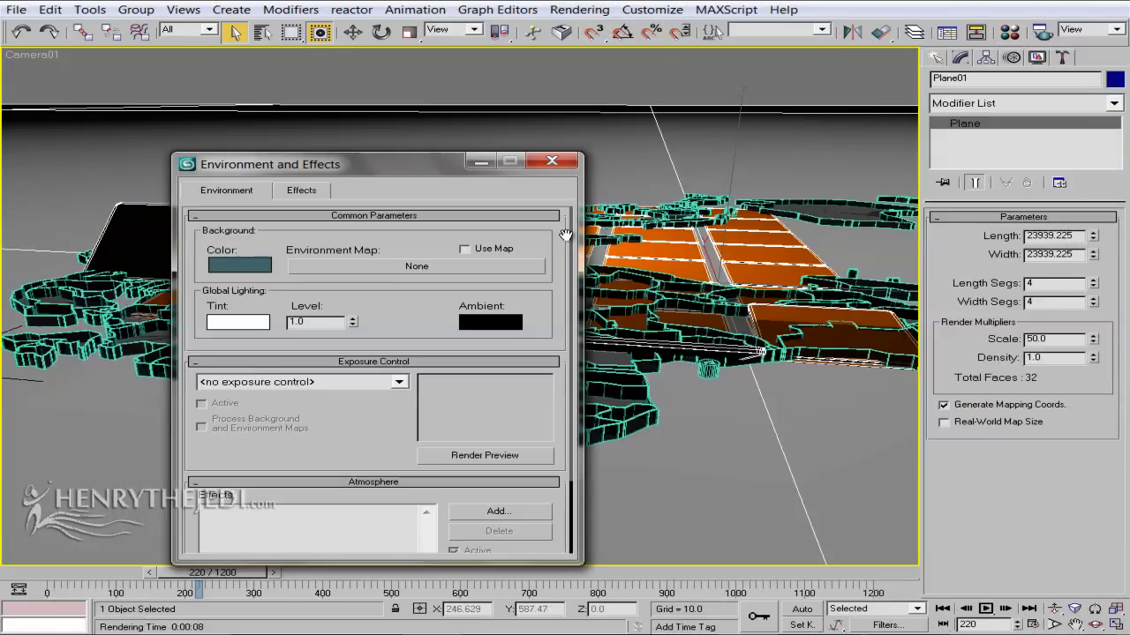
right_click(225, 269)
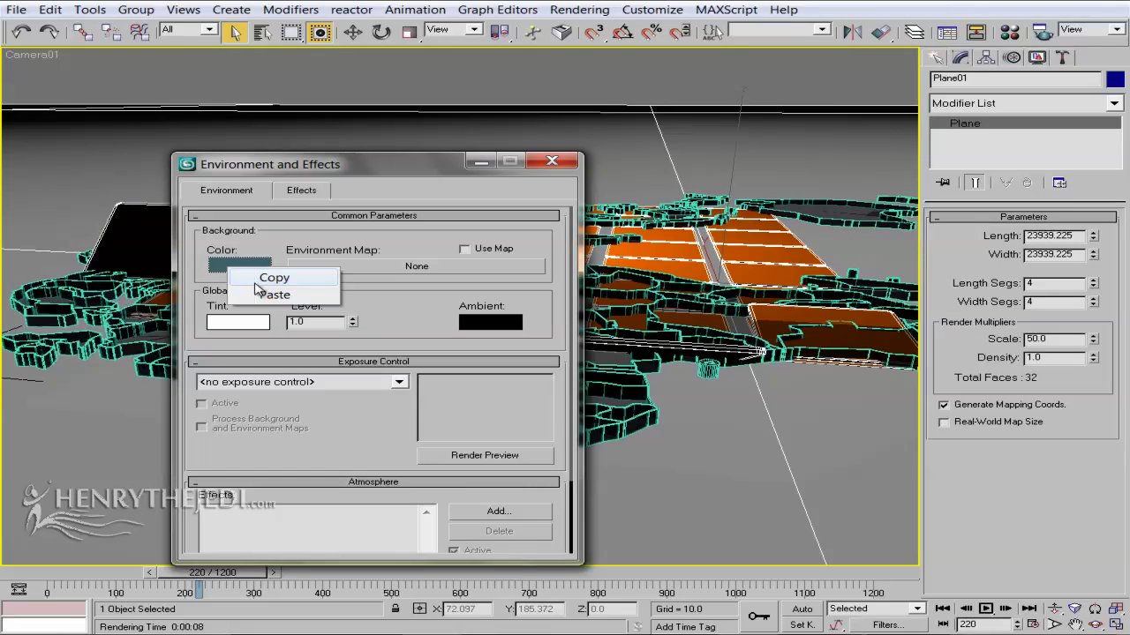
left_click(226, 265)
right_click(847, 96)
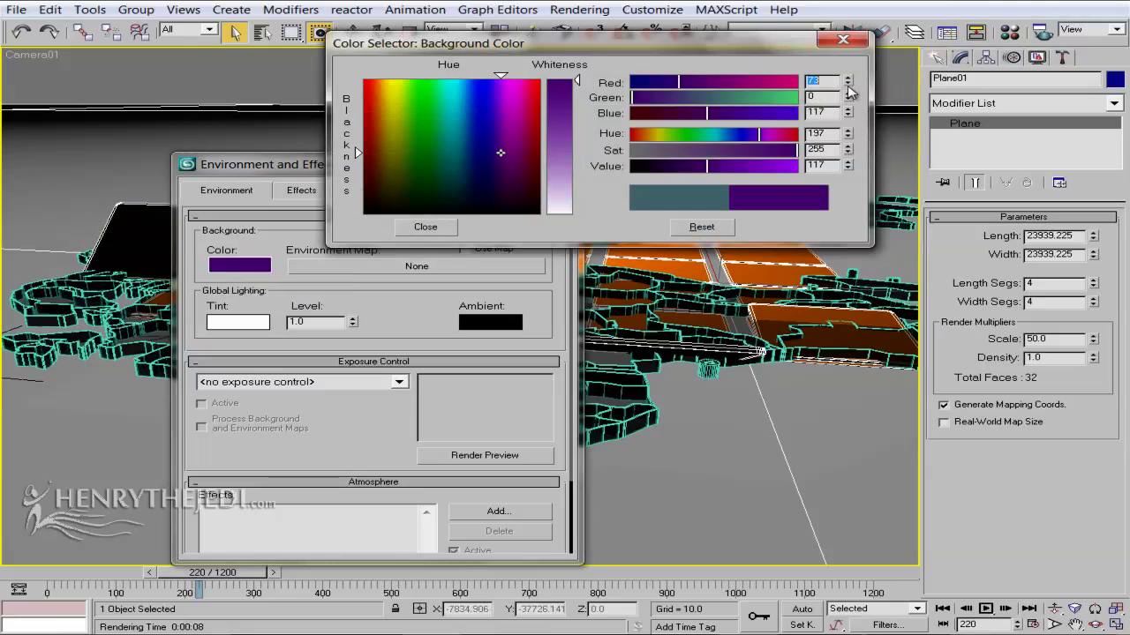
right_click(848, 82)
right_click(849, 112)
left_click(844, 39)
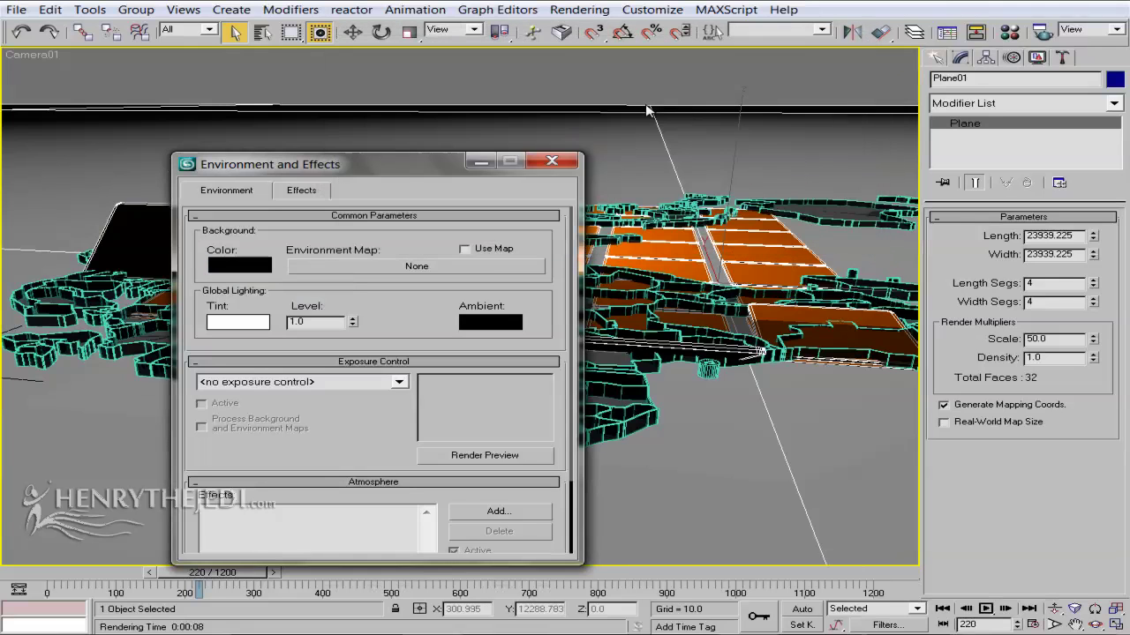
left_click(551, 160)
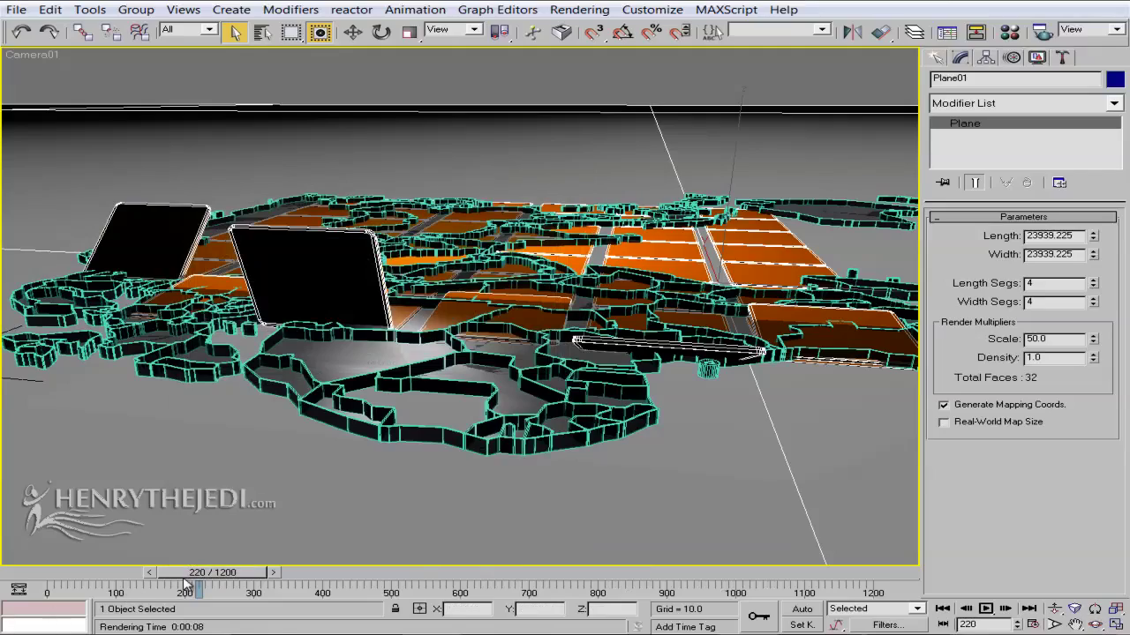
Rewind the timeline to frame 0 and set the render time output to the range 0 to 761
left_click_drag(185, 583, 17, 547)
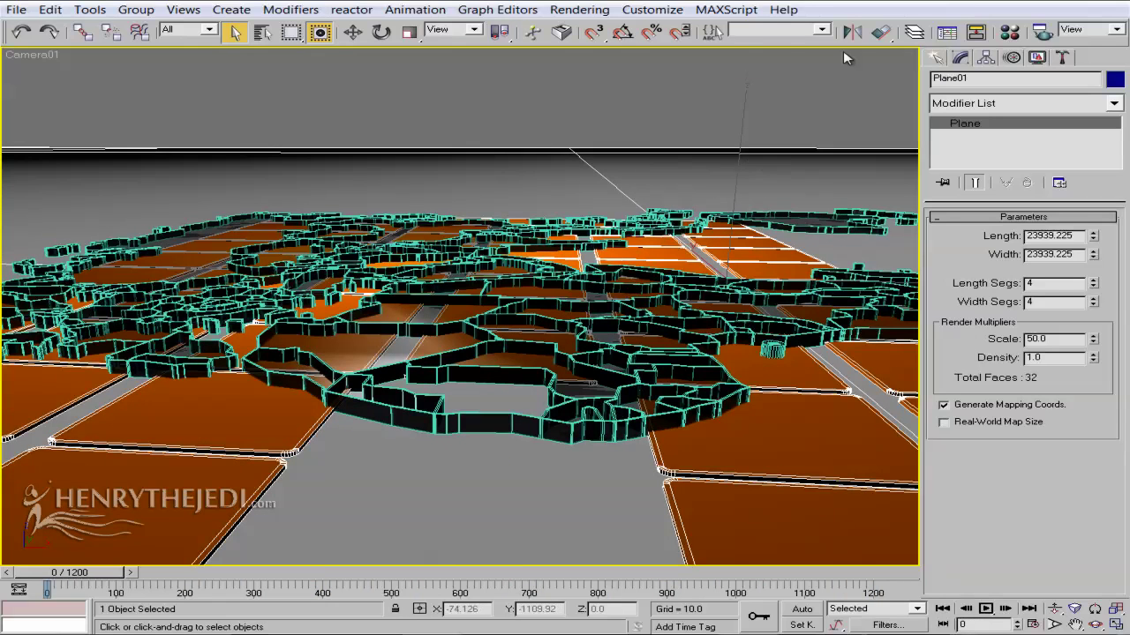
left_click(593, 10)
left_click(597, 33)
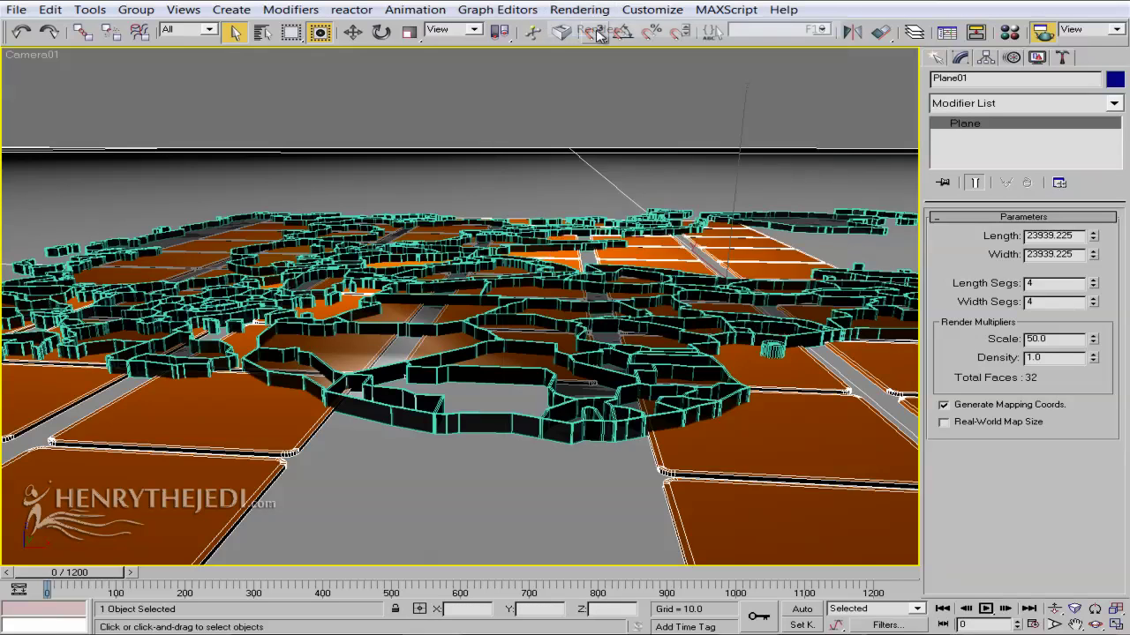
left_click_drag(759, 119, 870, 214)
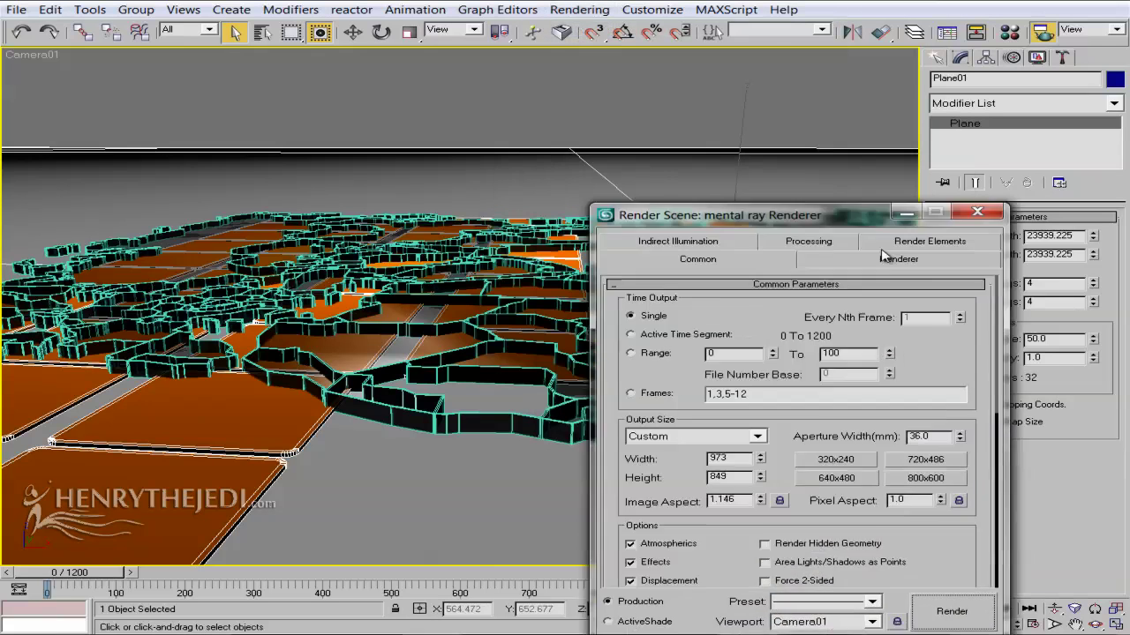
left_click_drag(883, 256, 977, 402)
left_click_drag(93, 574, 15, 549)
left_click_drag(870, 402, 812, 135)
left_click(692, 275)
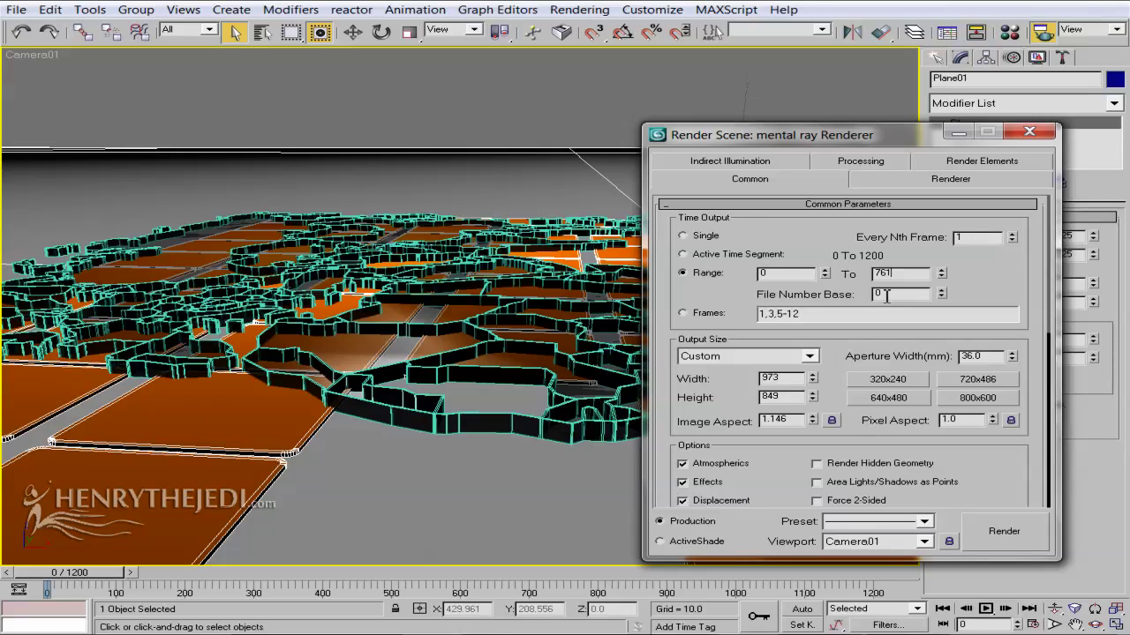
left_click_drag(464, 572, 44, 574)
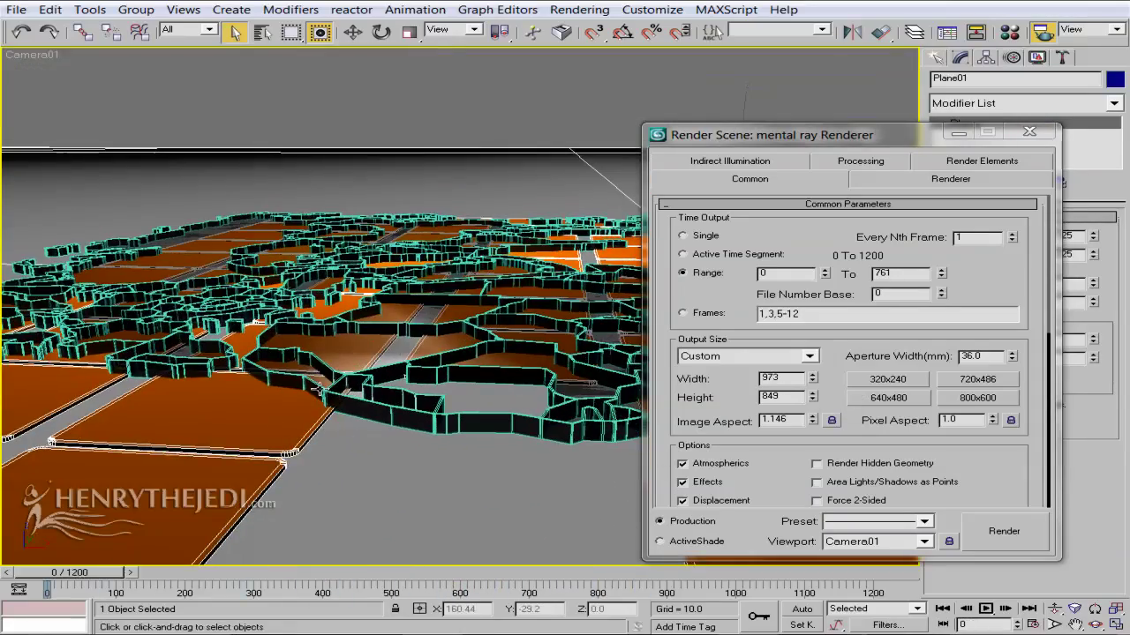
left_click(687, 274)
Set the render output size to HDTV (video) at 1280x720
scroll(702, 410, "down", 3)
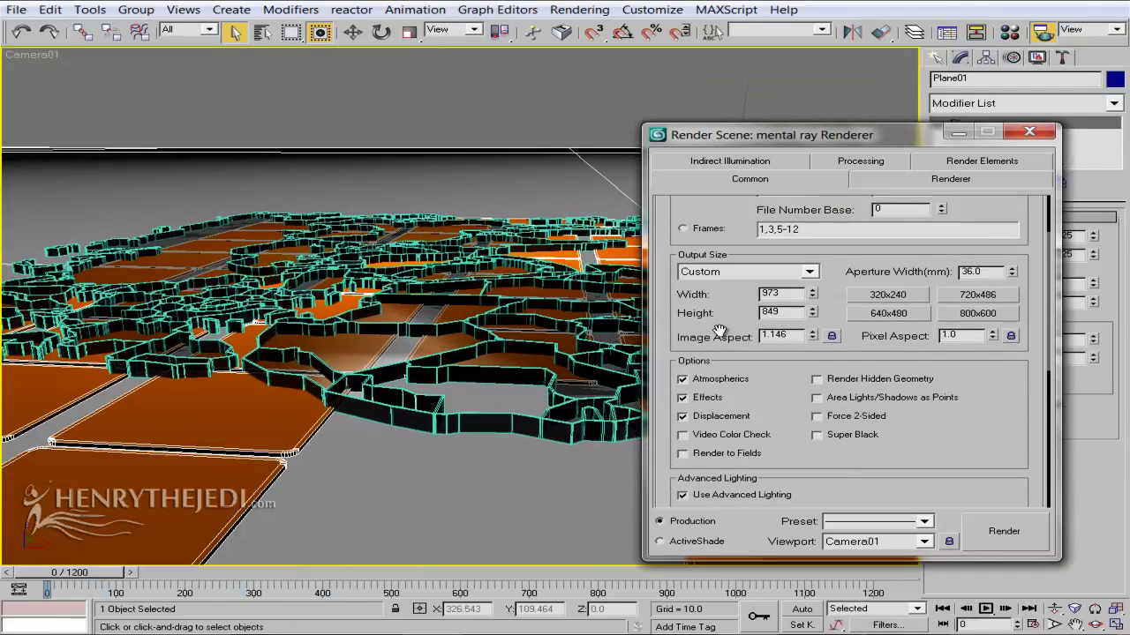
left_click(785, 270)
left_click(757, 491)
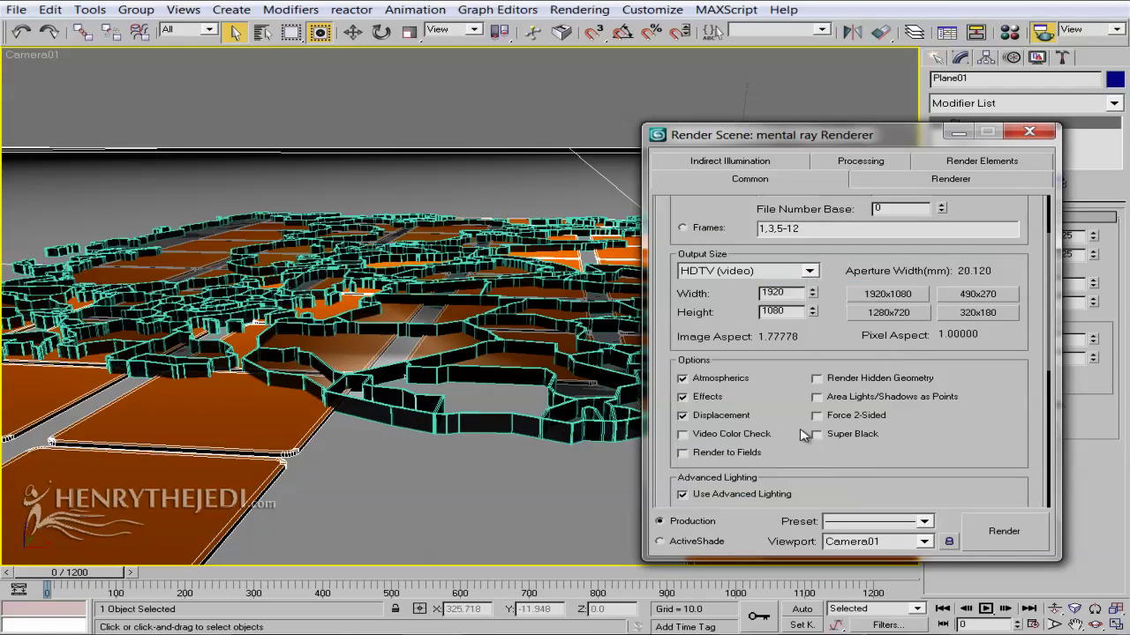
left_click(887, 312)
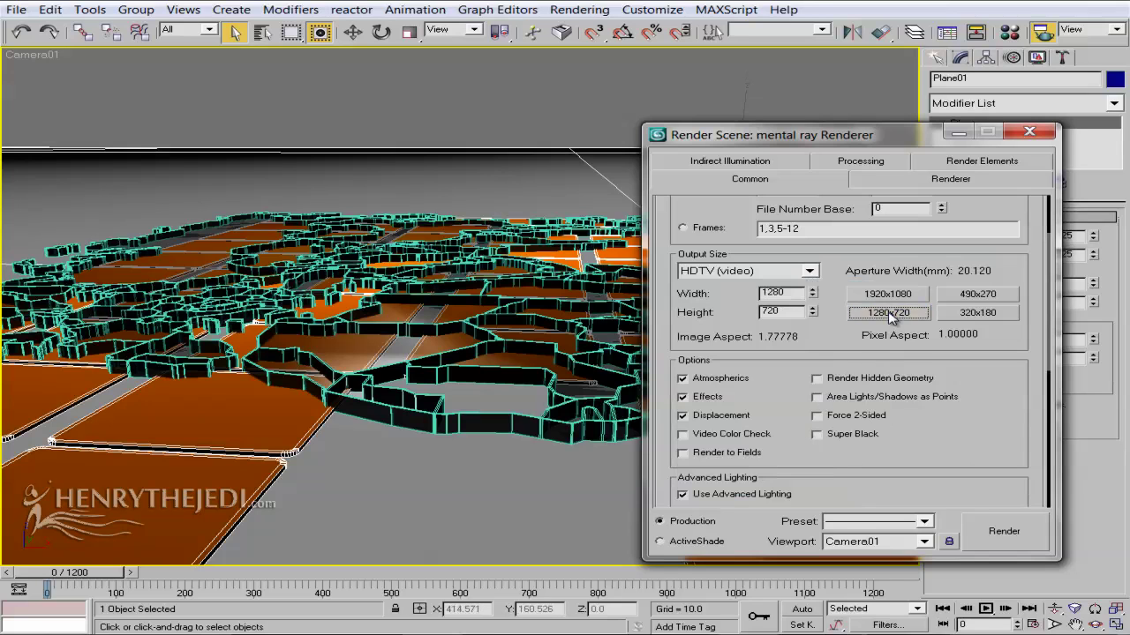
Create and open a folder named The Flipper Animation inside renderoutput for the render output file
scroll(745, 344, "down", 9)
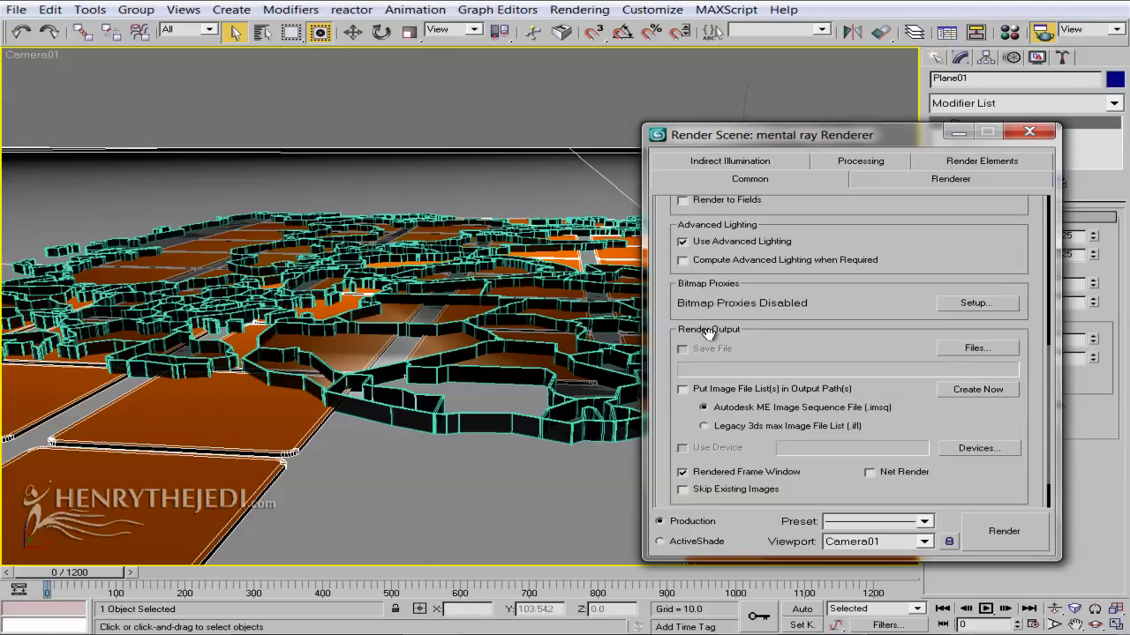
left_click(977, 349)
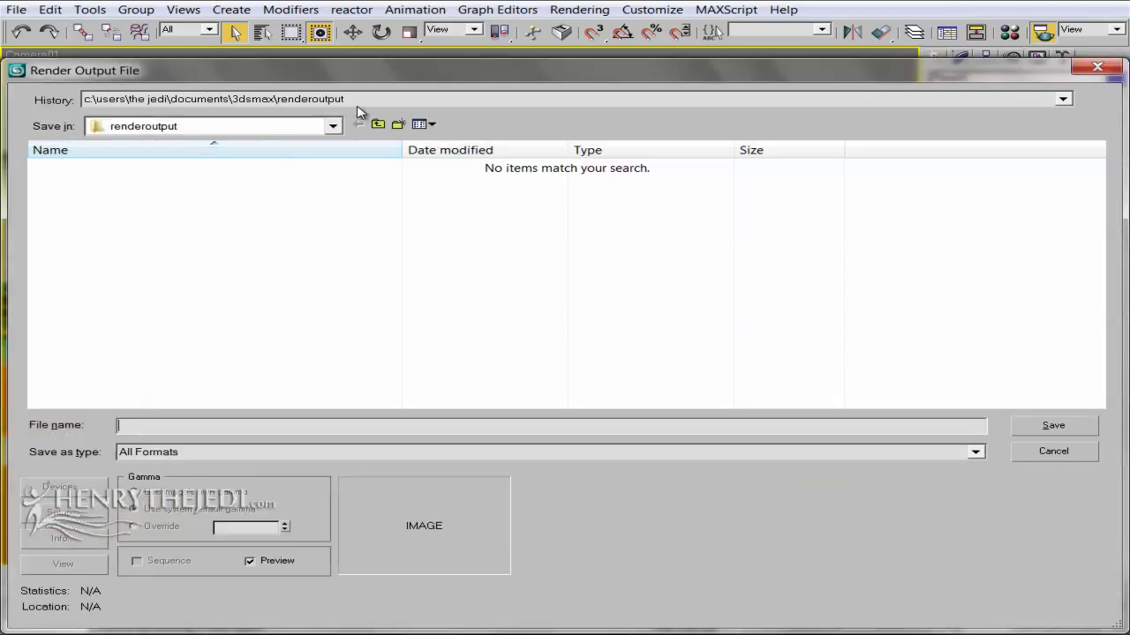
left_click(399, 124)
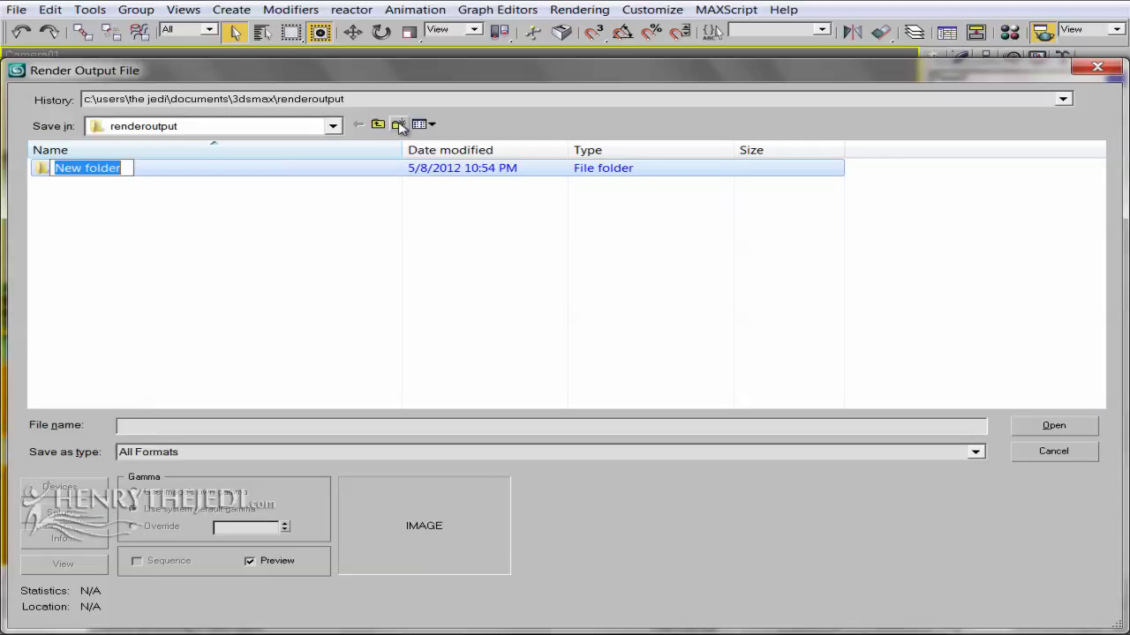
type("T")
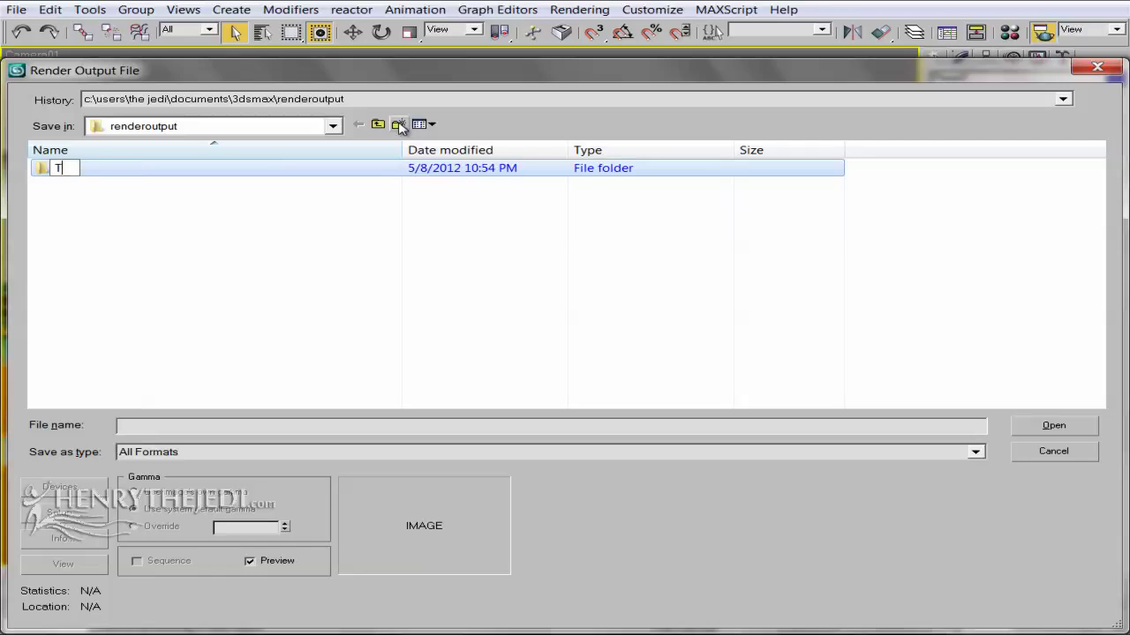
type("he Flip[p")
key("BackSpace")
key("BackSpace")
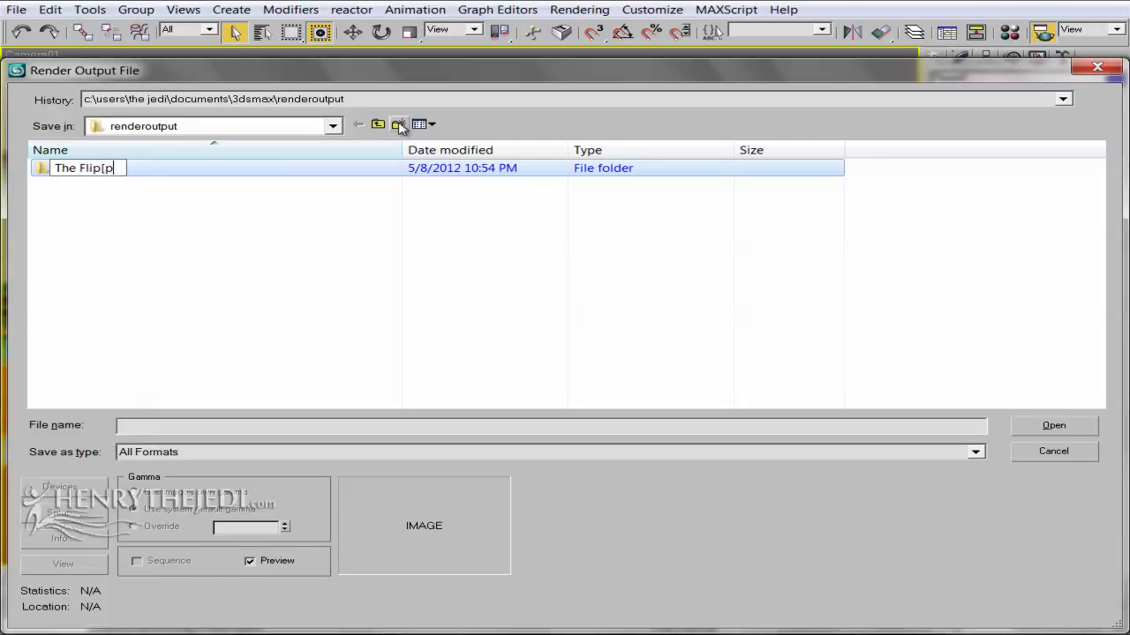
type("per Animation")
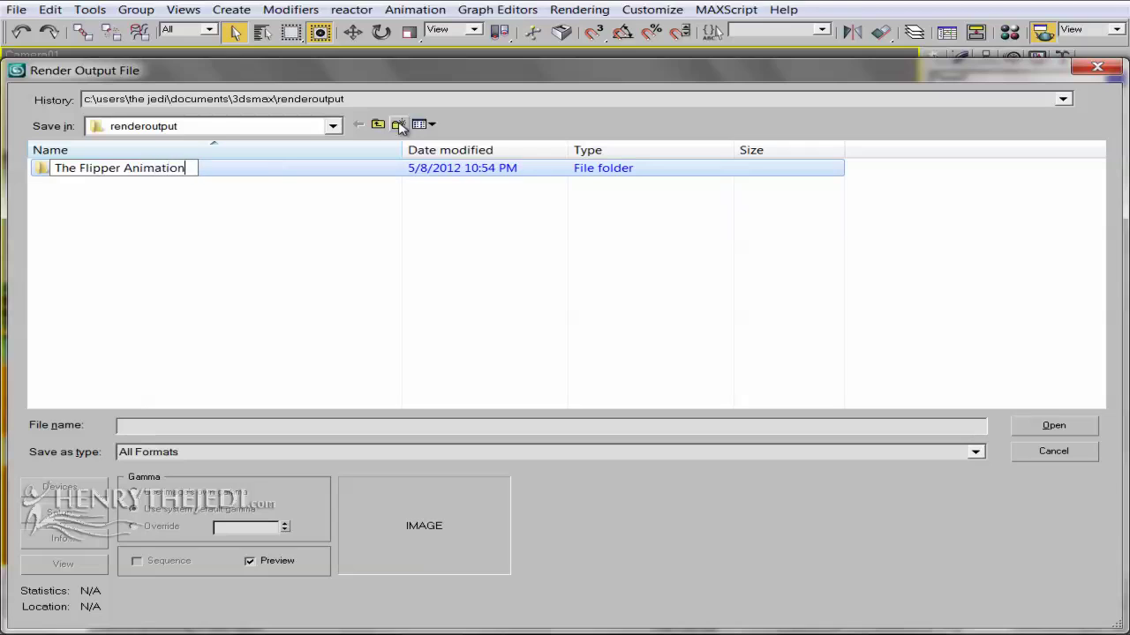
key("Return")
key("Return")
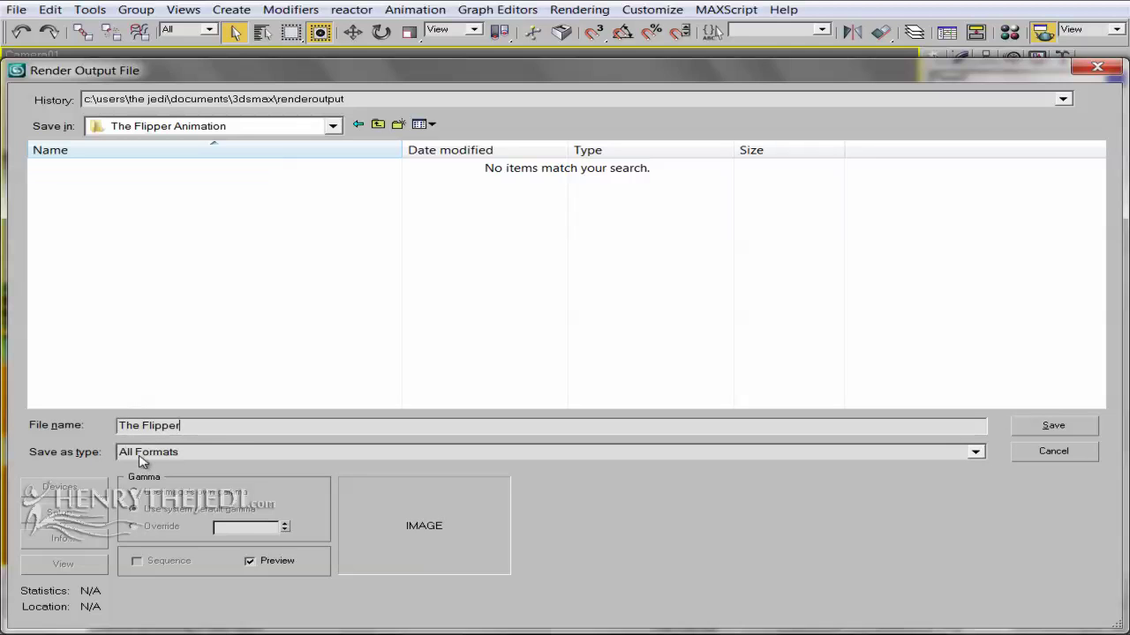
Save the render output as The Flipper in PNG format, using RGB 24 bit colors with the alpha channel option
left_click(142, 452)
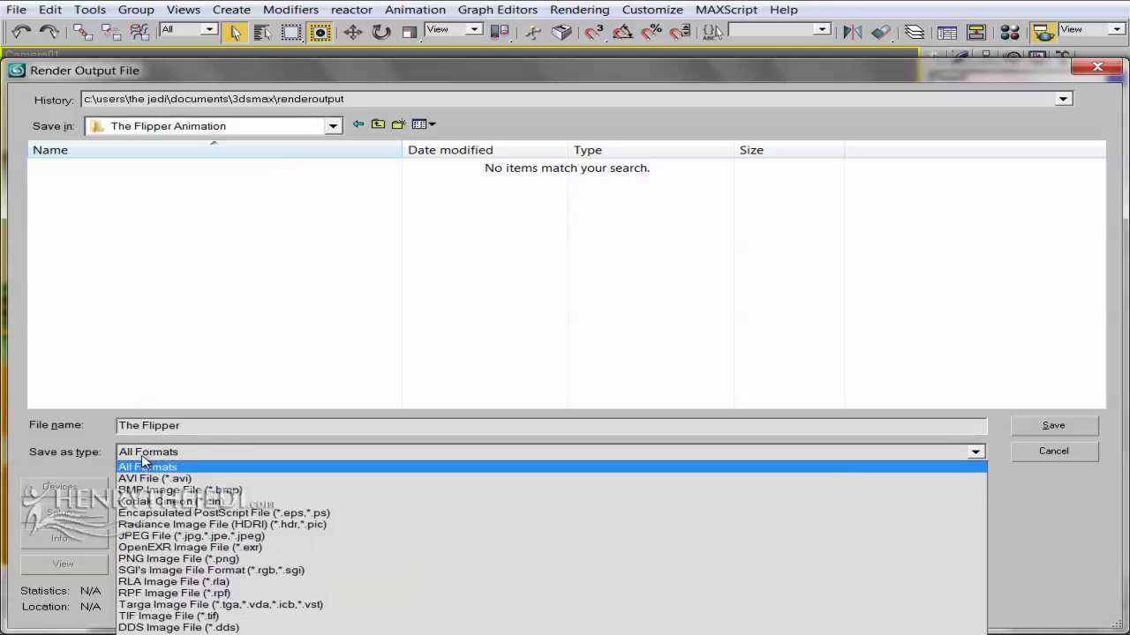
left_click(162, 559)
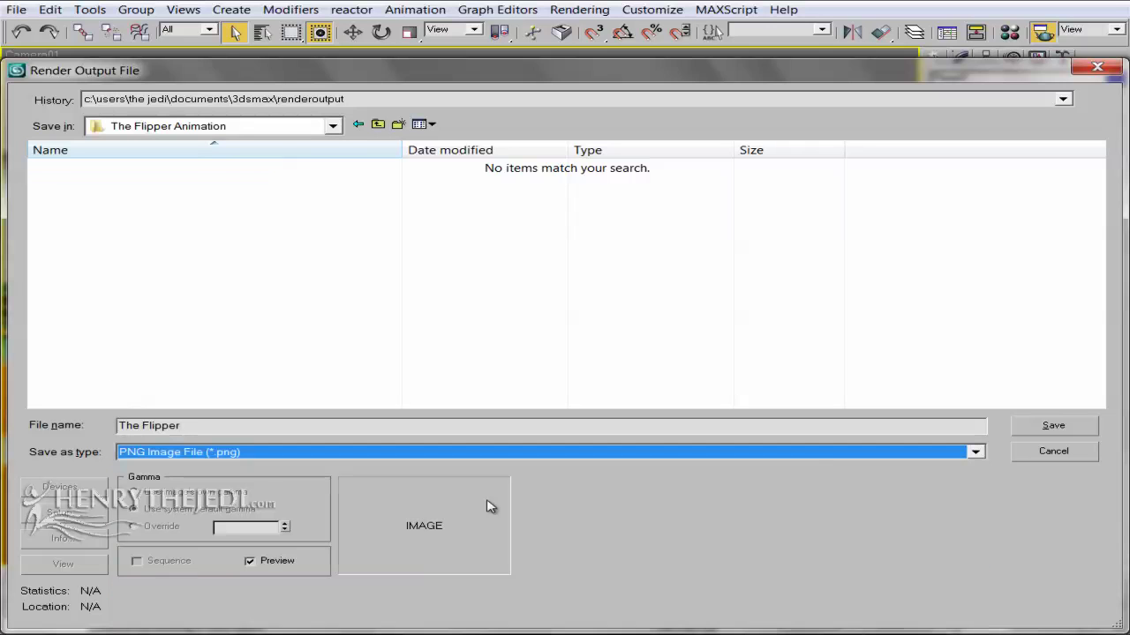
left_click(1073, 428)
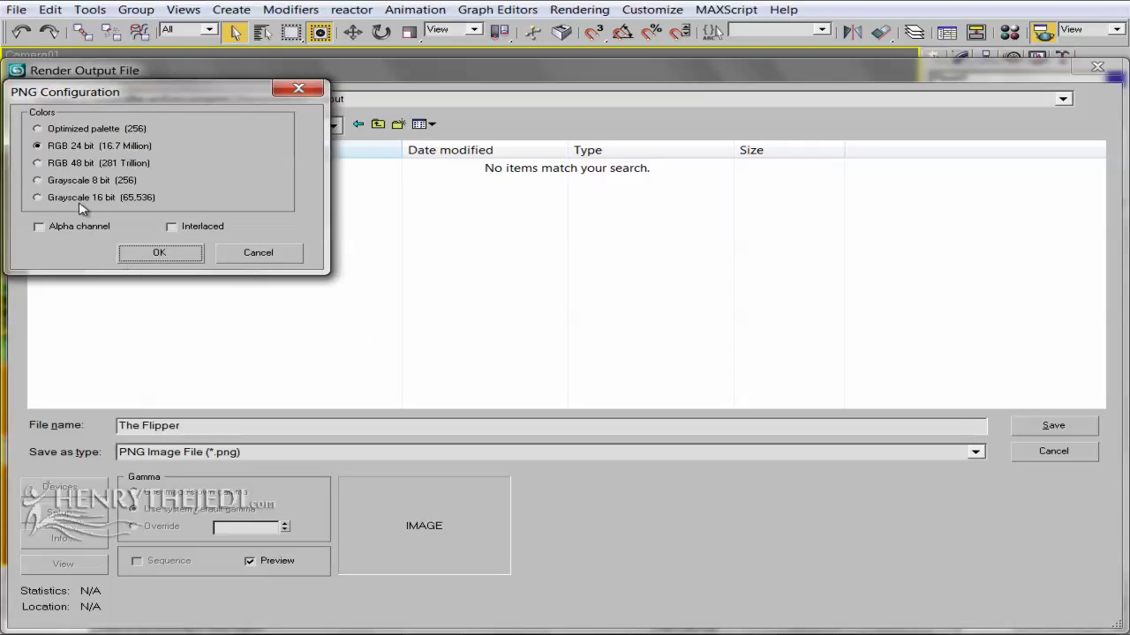
left_click(66, 147)
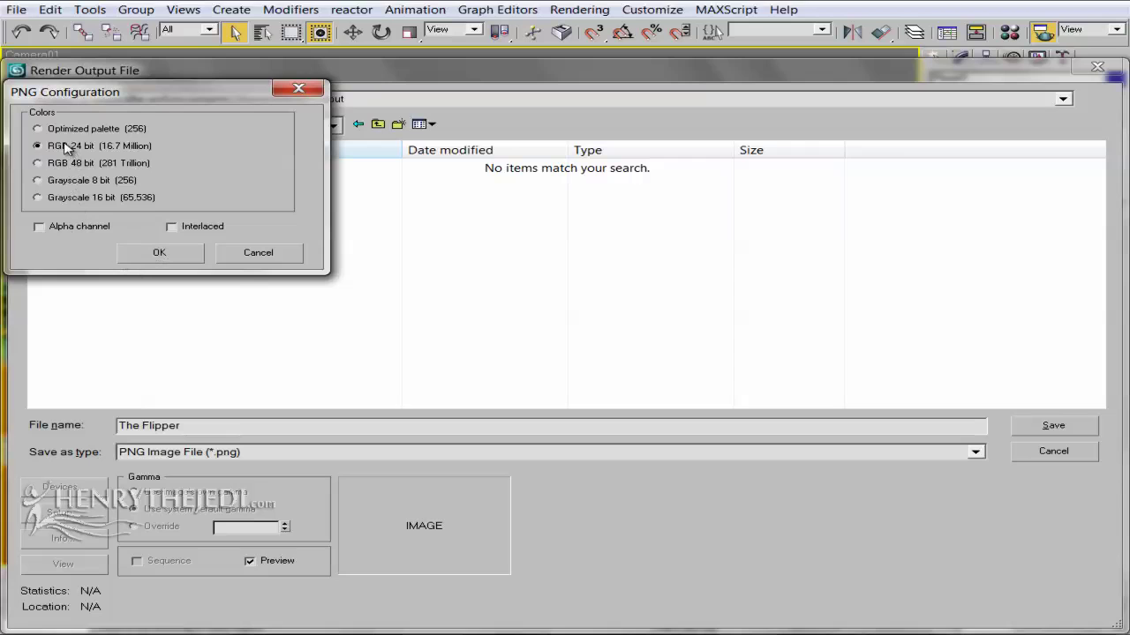
left_click(49, 231)
left_click(184, 261)
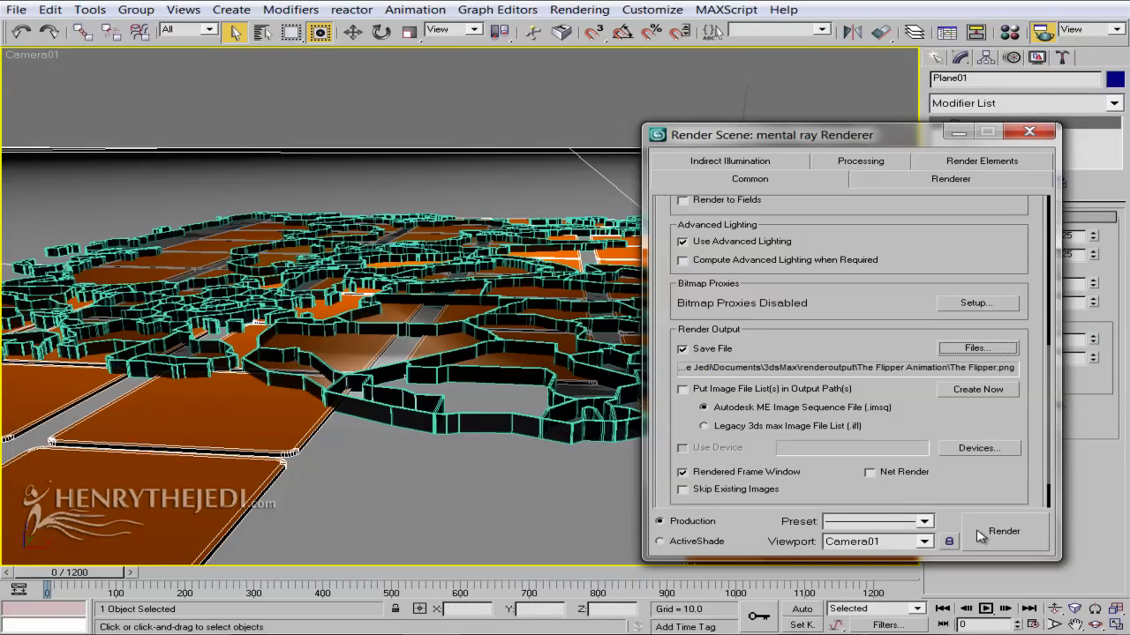
Test-render the Camera01 sequence, stop it during frame 0, and close the render windows
left_click(998, 532)
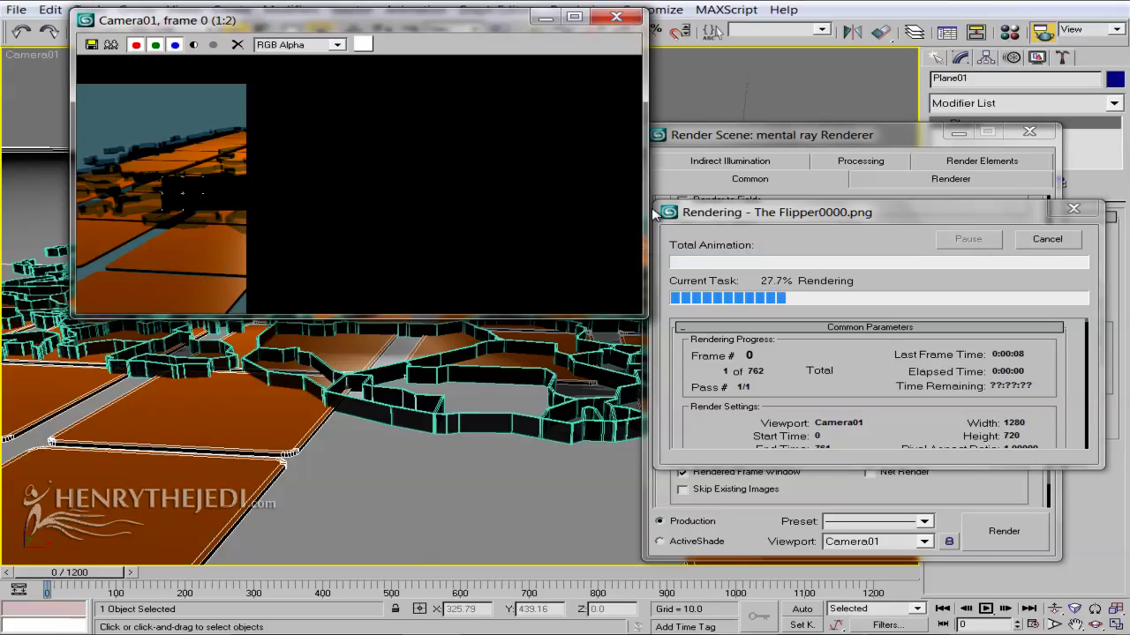
key("Escape")
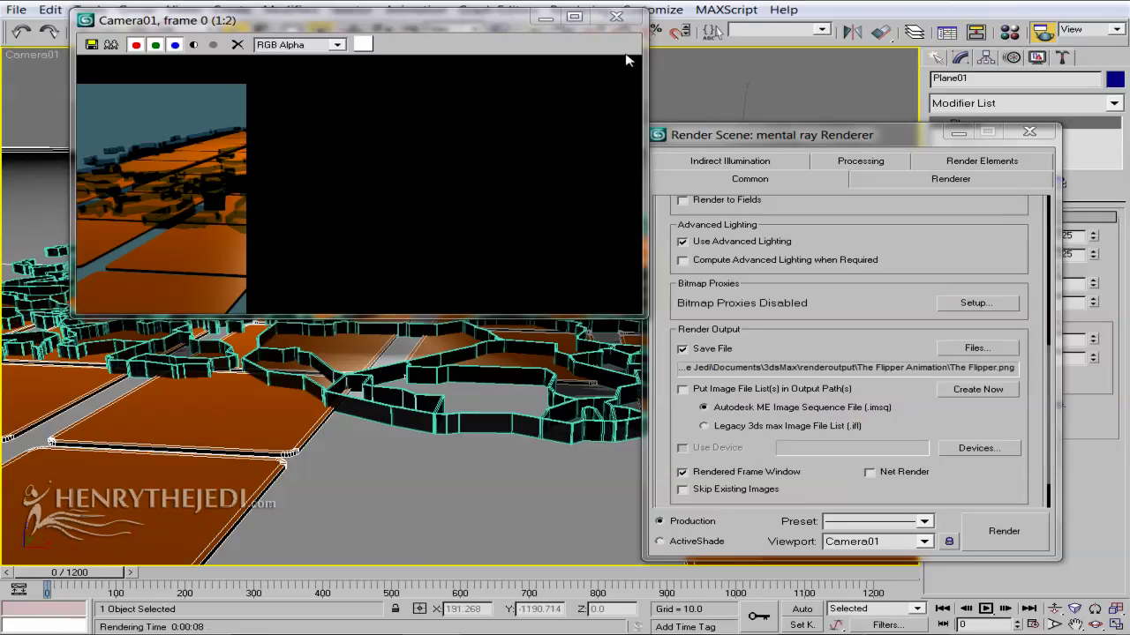
left_click(616, 16)
left_click(1029, 131)
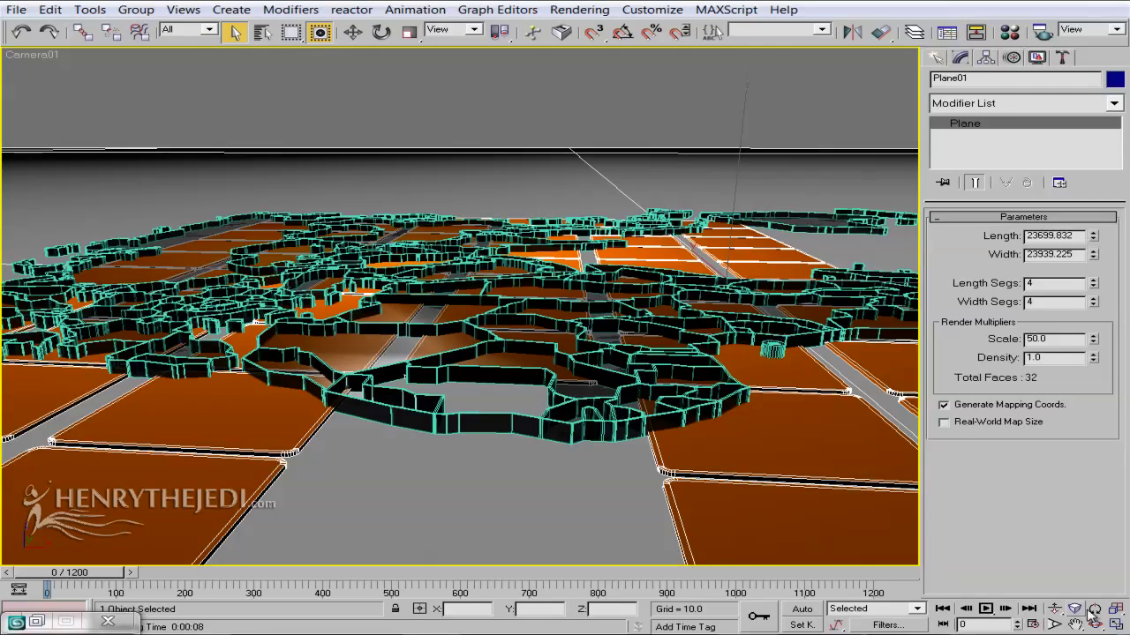
Set the ground plane's length and width both to 6161.957
left_click(1114, 626)
scroll(370, 195, "down", 6)
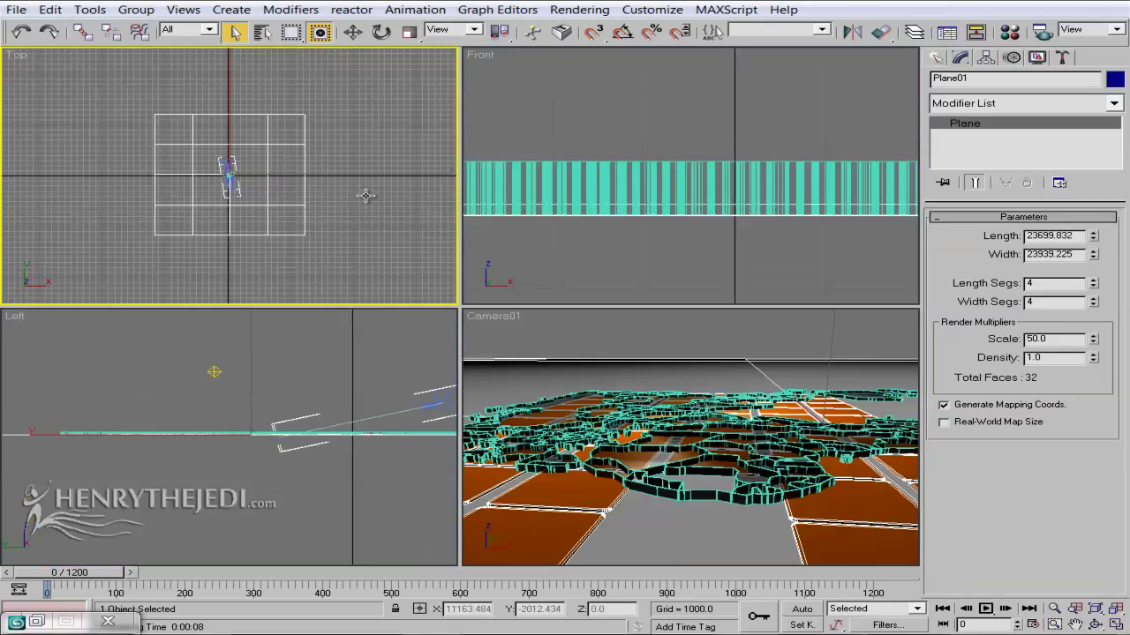
left_click_drag(1092, 246, 1094, 283)
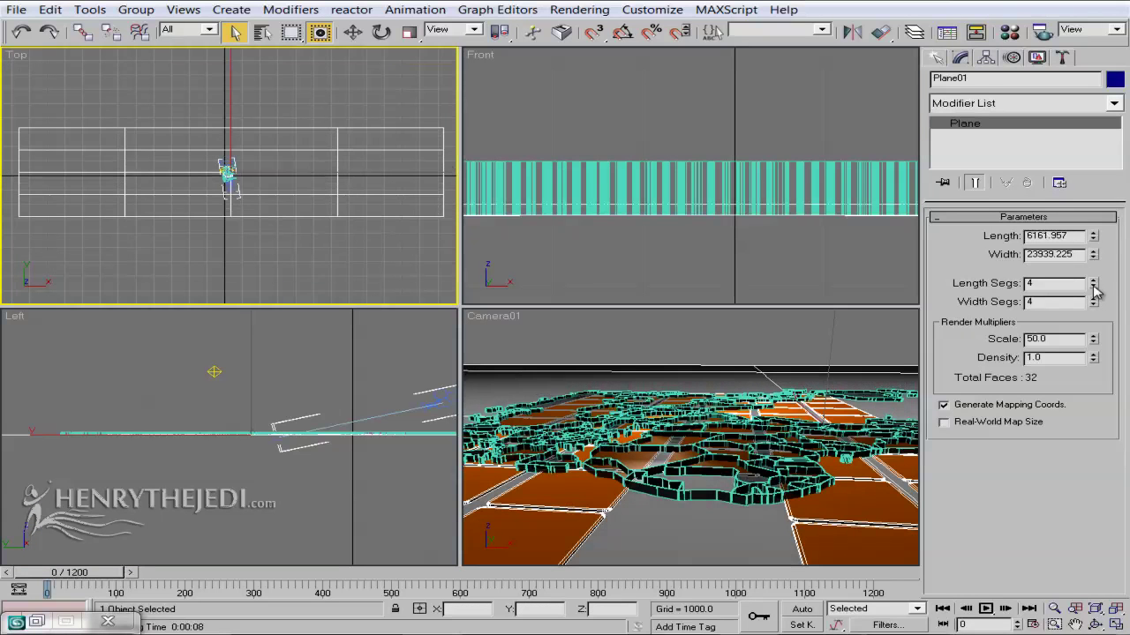
right_click(1050, 236)
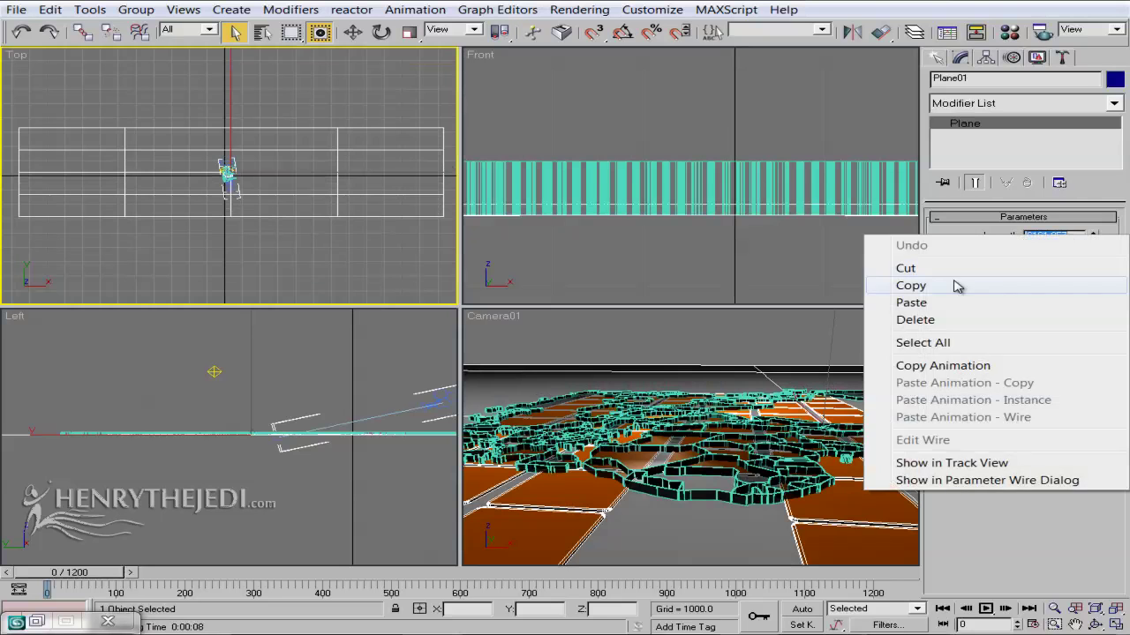
left_click(956, 285)
right_click(1037, 255)
left_click(909, 326)
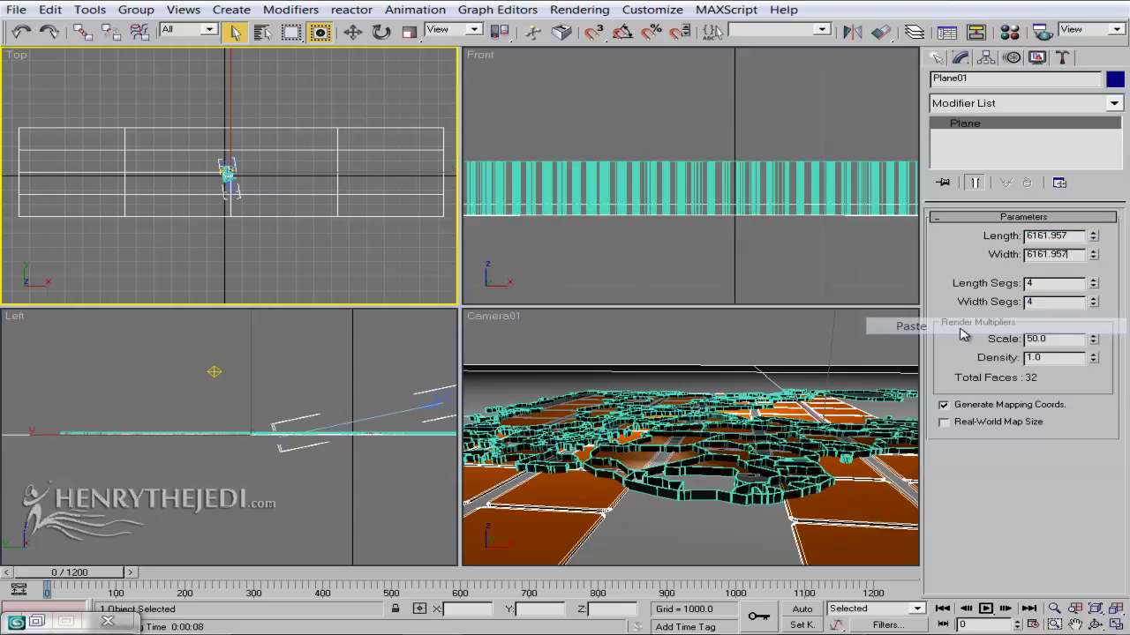
left_click(1030, 283)
Test-render frame 0 of the maximized camera view, cancel it partway, and close the rendered image
right_click(689, 336)
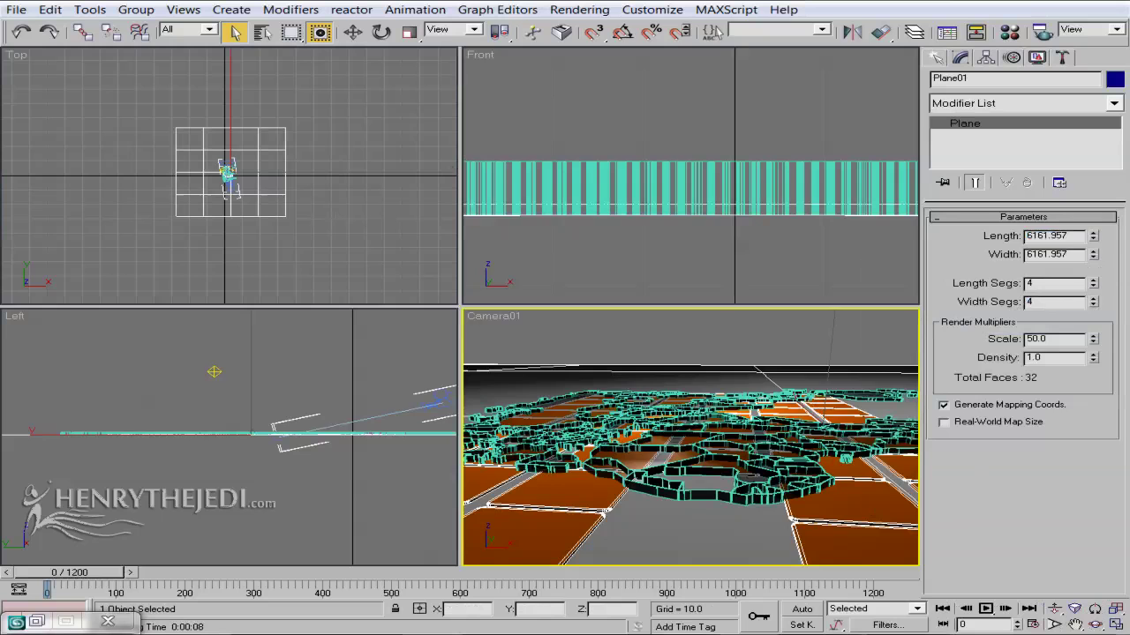
left_click(1117, 624)
key("shift+q")
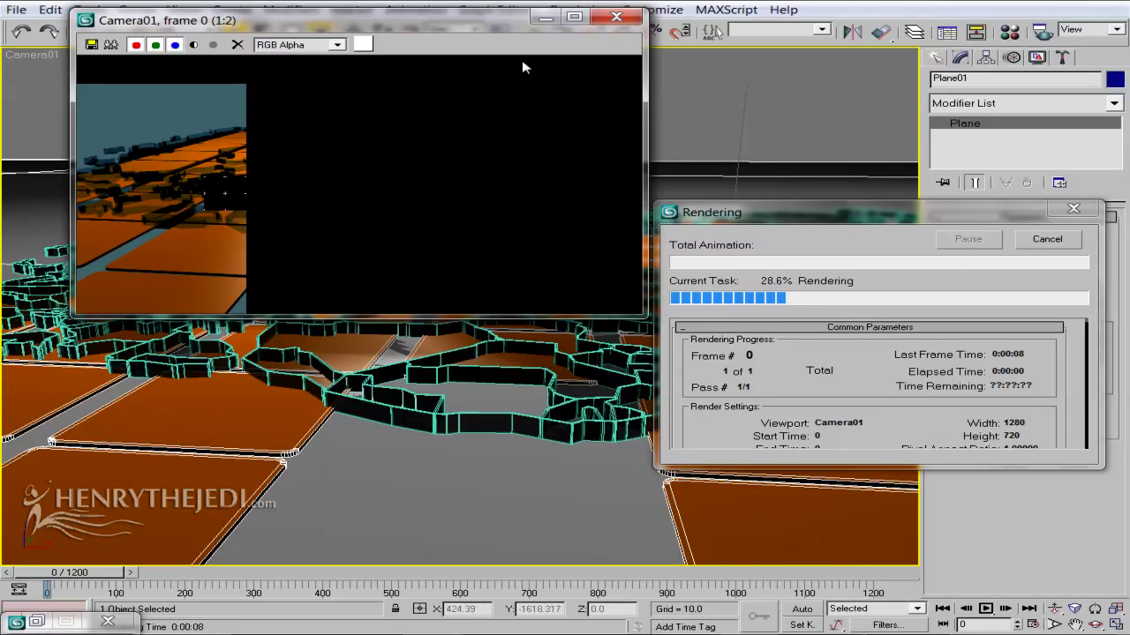
left_click(626, 18)
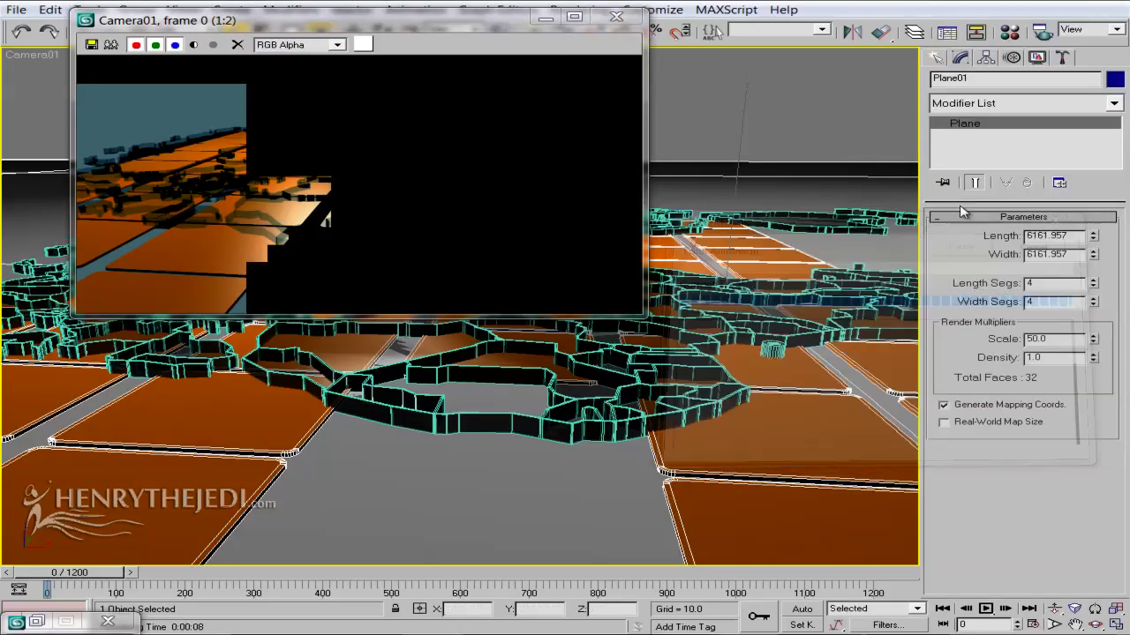
left_click(626, 18)
Restart the production render of the Camera01 frame sequence, cancel it during the first frame, and close the render setup
left_click(1042, 32)
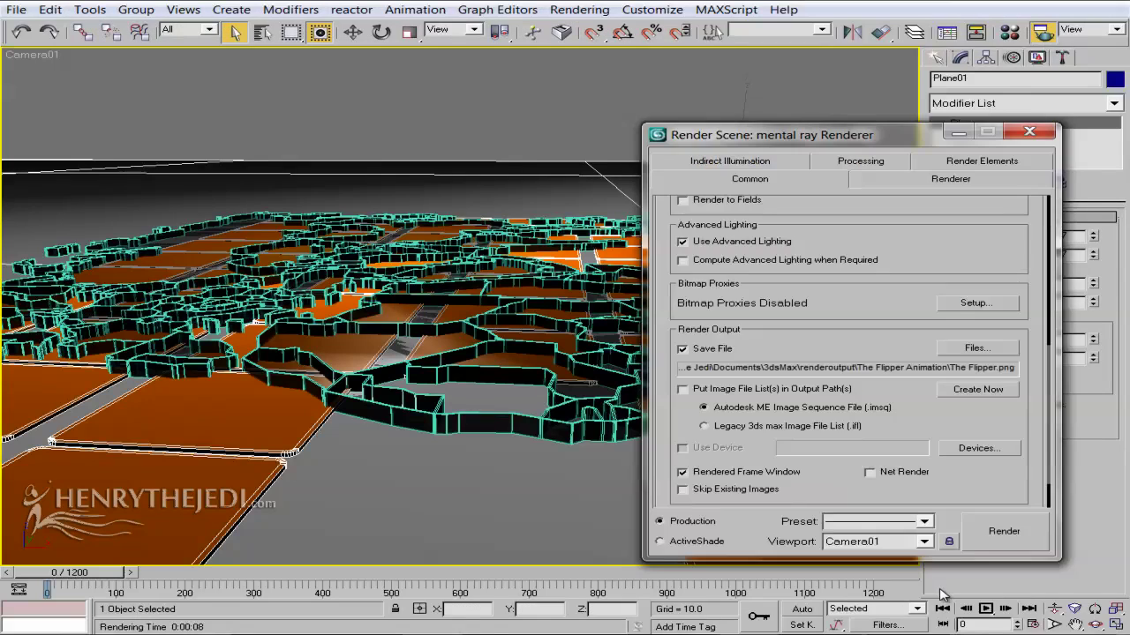
left_click(1004, 531)
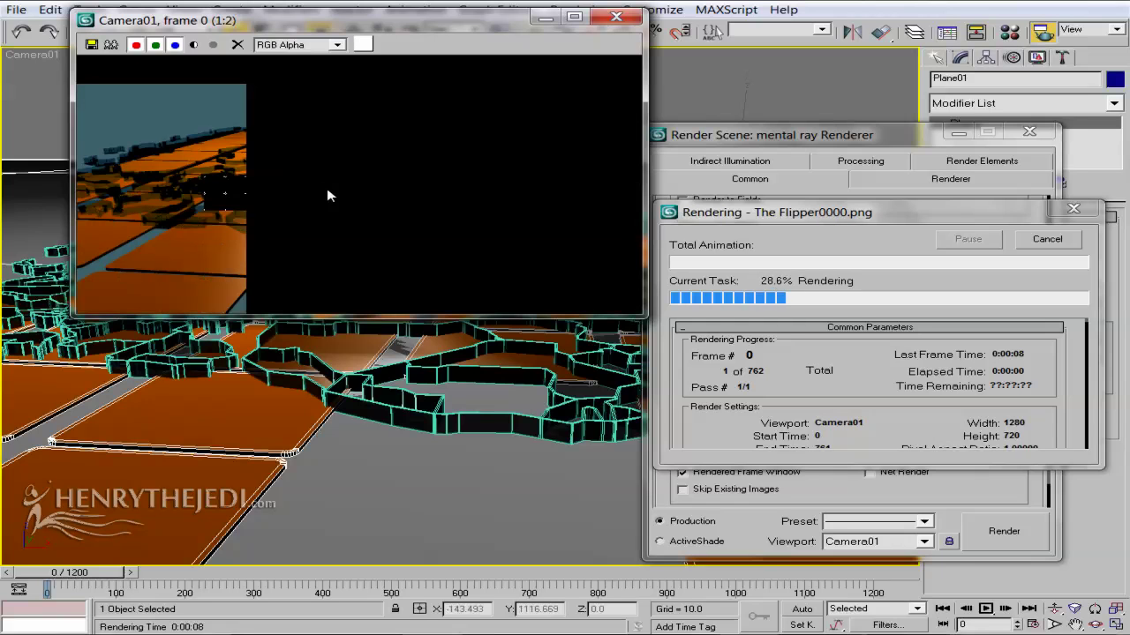
left_click(1047, 239)
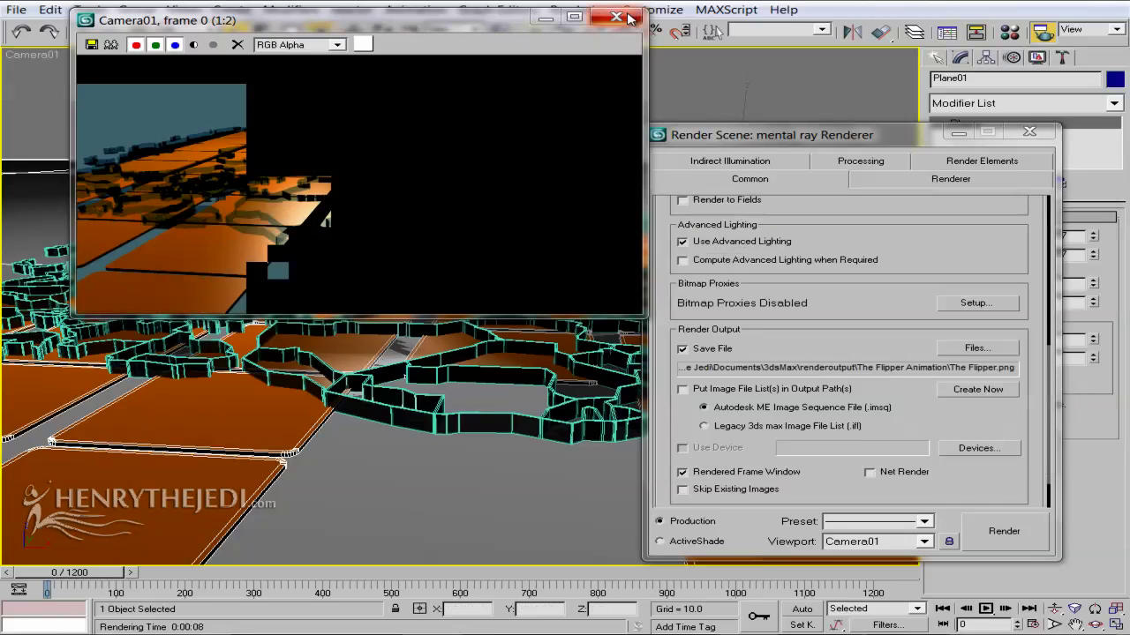
left_click(616, 17)
left_click(1029, 132)
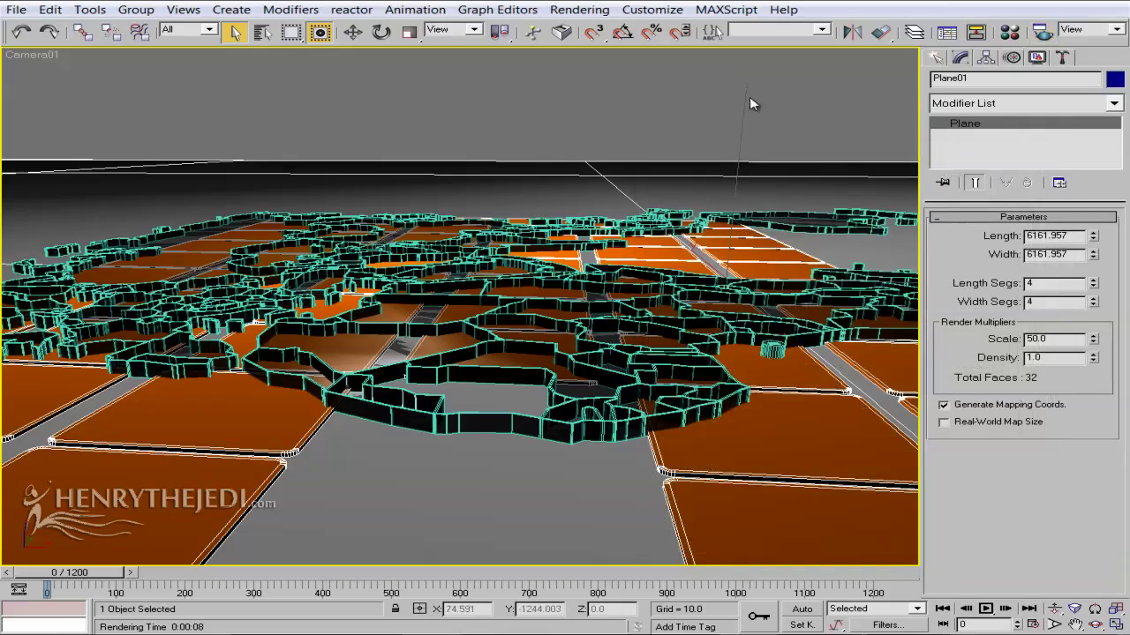
Move the mr Area Omni light in the Top view to about X 148, Y 221, and maximize the camera view
key("alt+w")
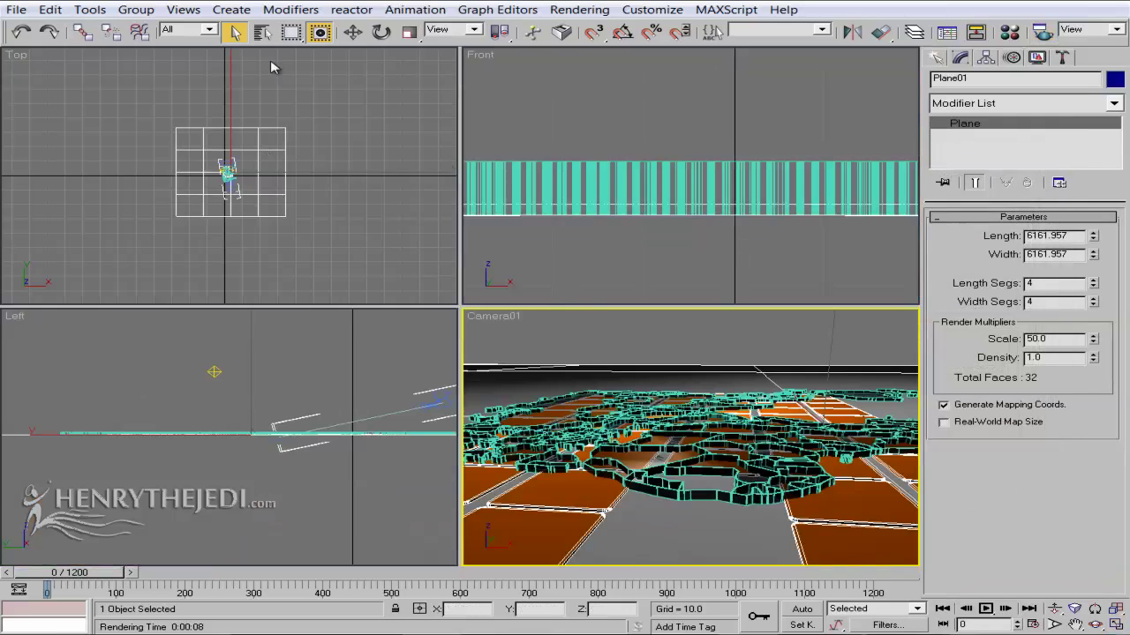
middle_click(233, 110)
scroll(234, 115, "up", 10)
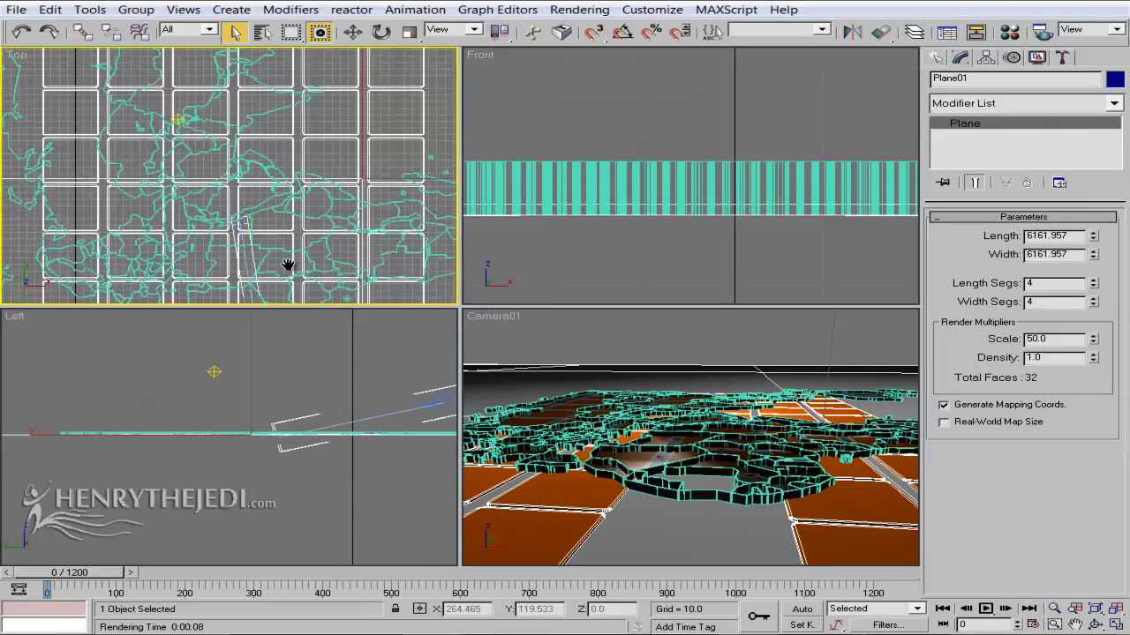
middle_click_drag(288, 265, 256, 111)
scroll(256, 111, "up", 2)
left_click(352, 32)
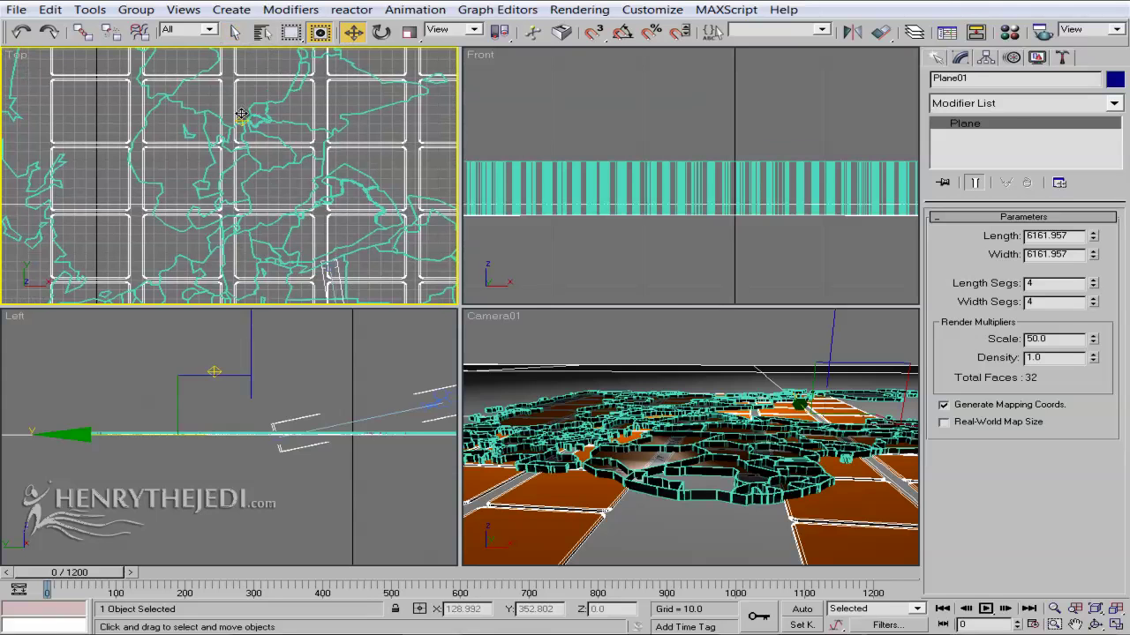
left_click(241, 116)
left_click(241, 116)
scroll(219, 181, "down", 2)
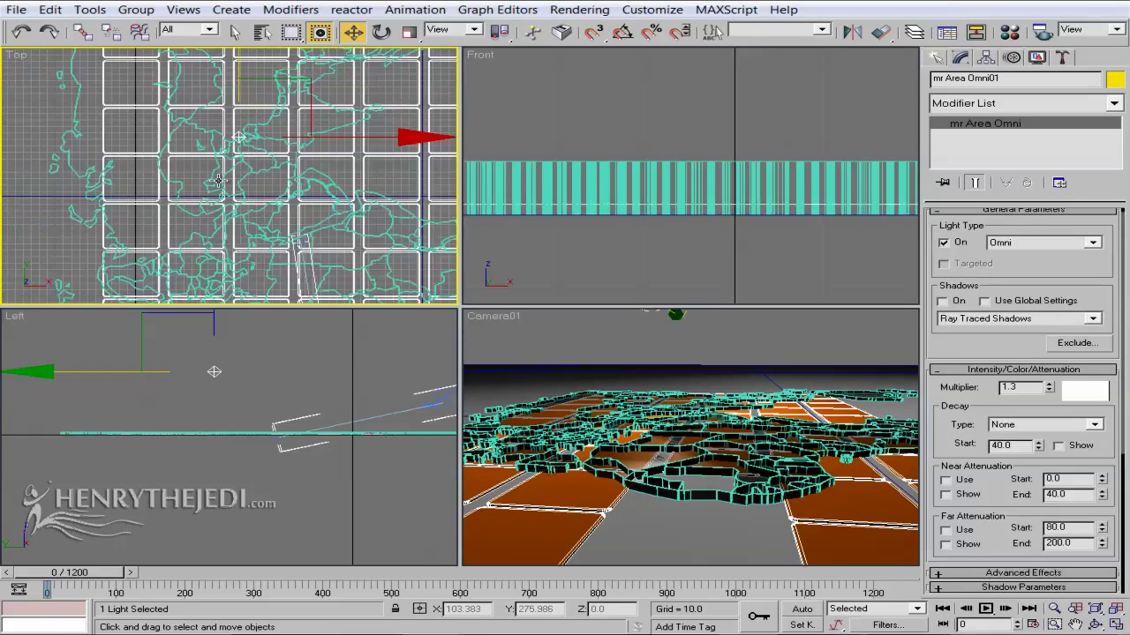
scroll(219, 181, "down", 2)
left_click_drag(236, 71, 185, 253)
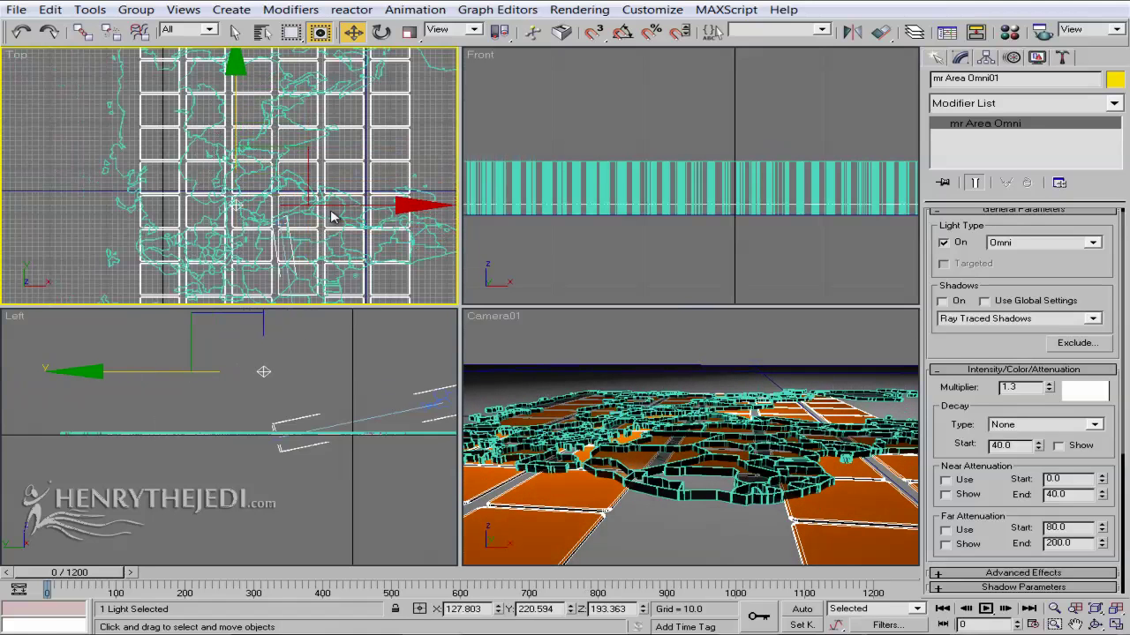
mouse_move(367, 206)
left_mouse_down()
mouse_move(494, 206)
mouse_move(370, 205)
left_mouse_up()
right_click(864, 444)
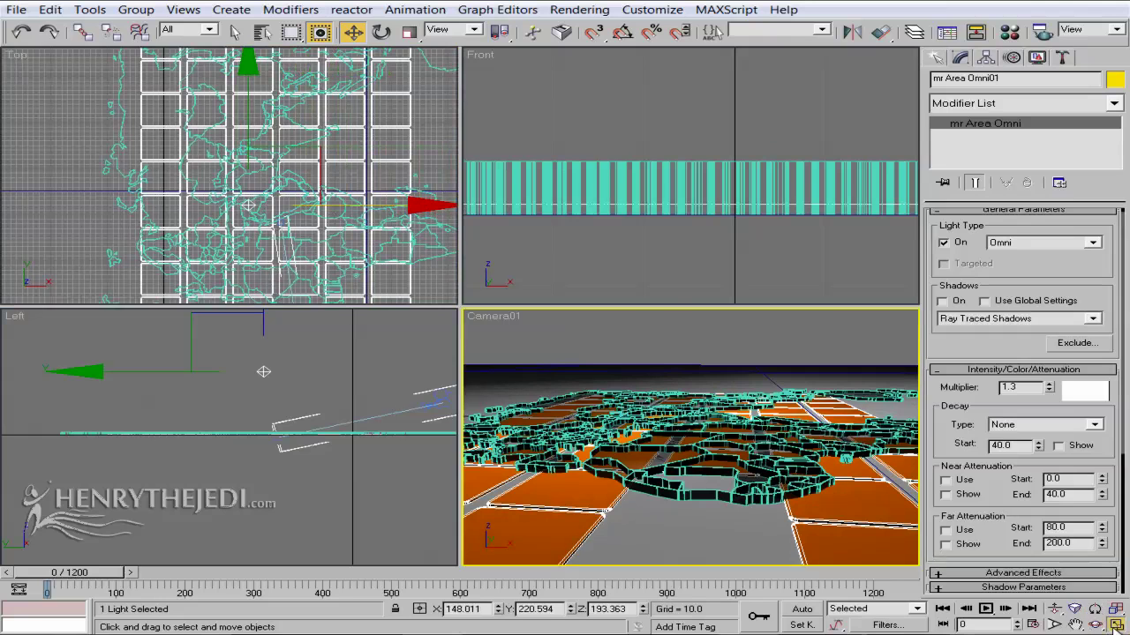
key("alt+w")
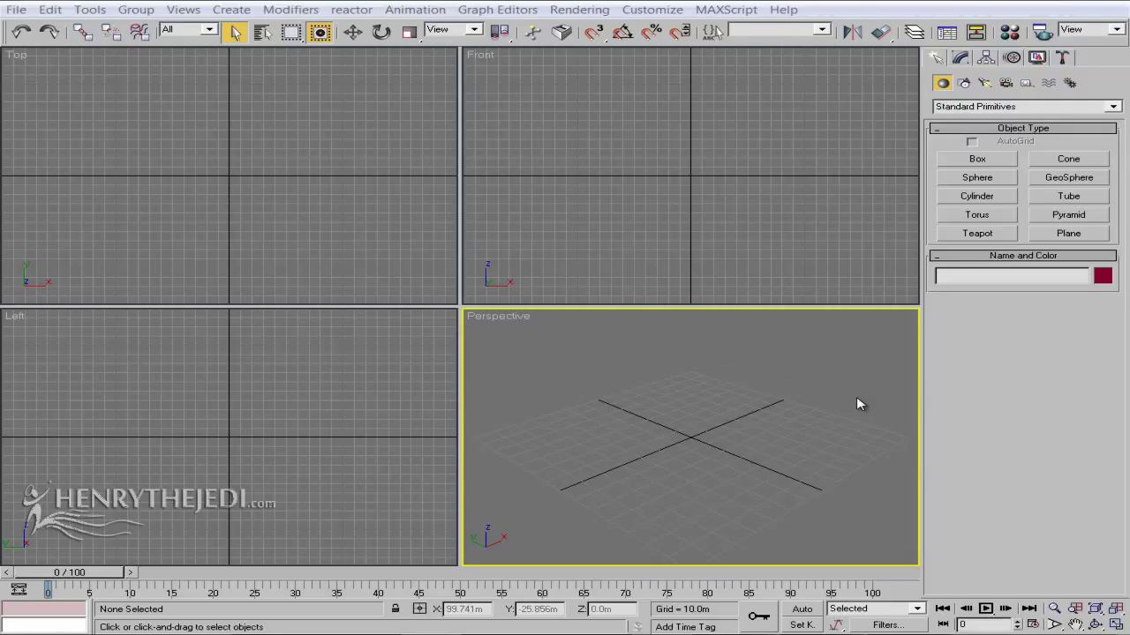
Reset 3ds Max to a new empty scene
left_click(16, 9)
left_click(36, 45)
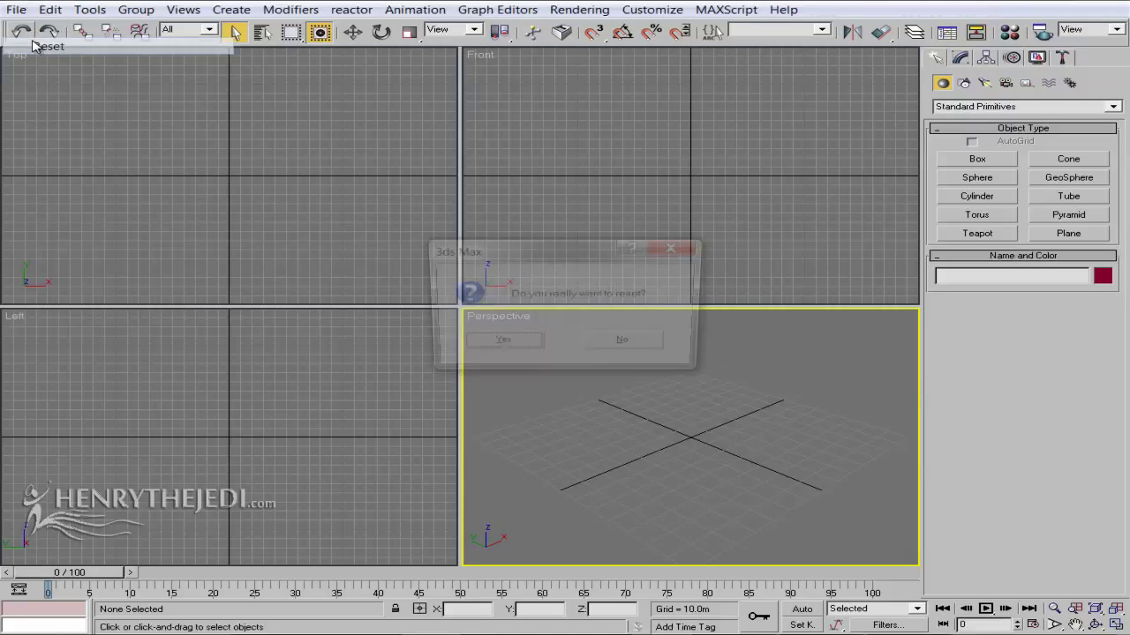
left_click(489, 337)
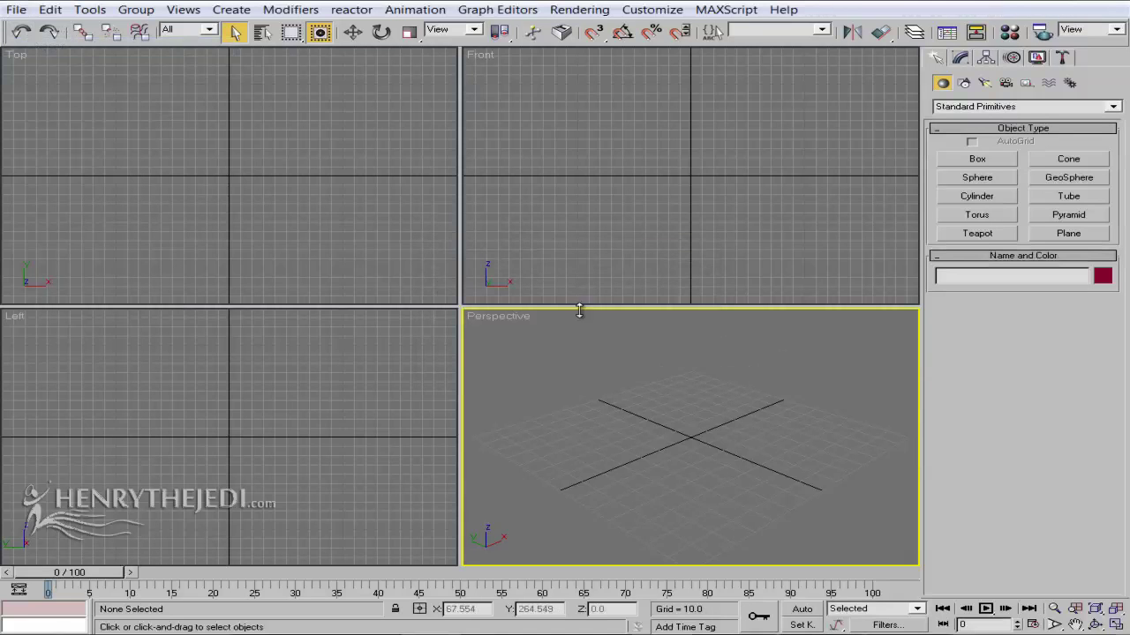
Create a RingWave extended primitive with AutoGrid enabled, centered near the origin in the Top view, with a radius of about 118.5
left_click(984, 107)
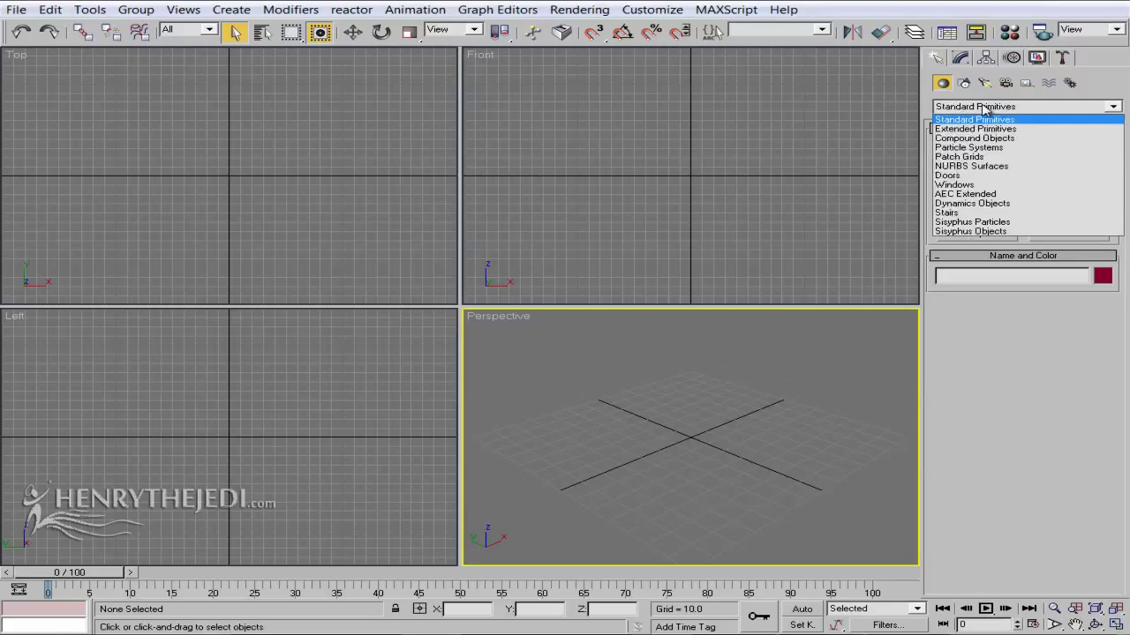
left_click(971, 131)
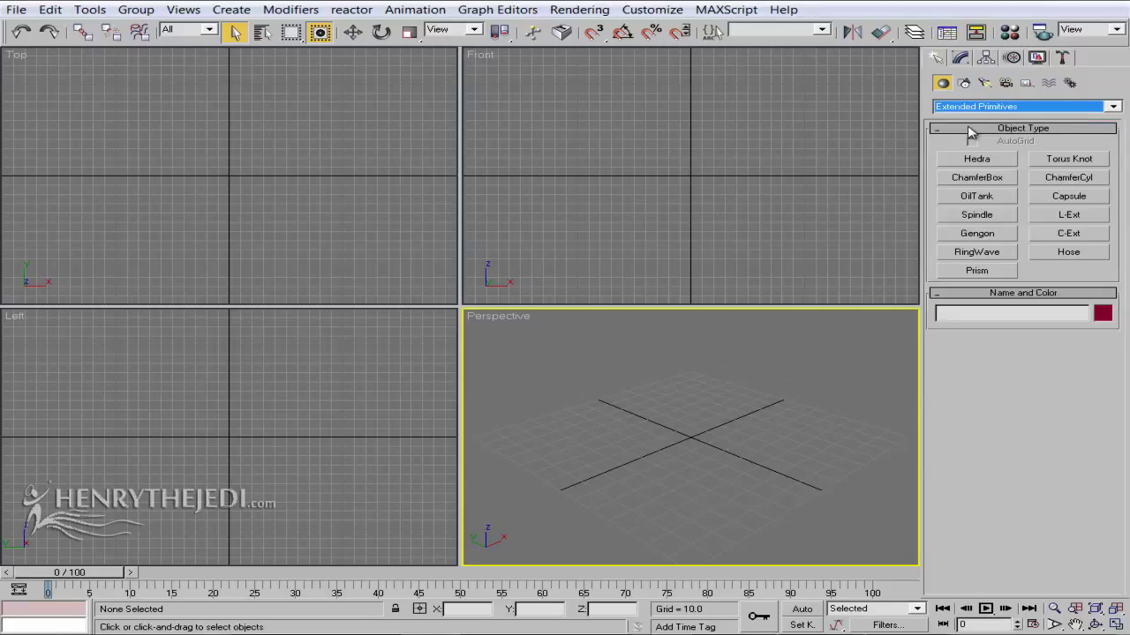
left_click(979, 254)
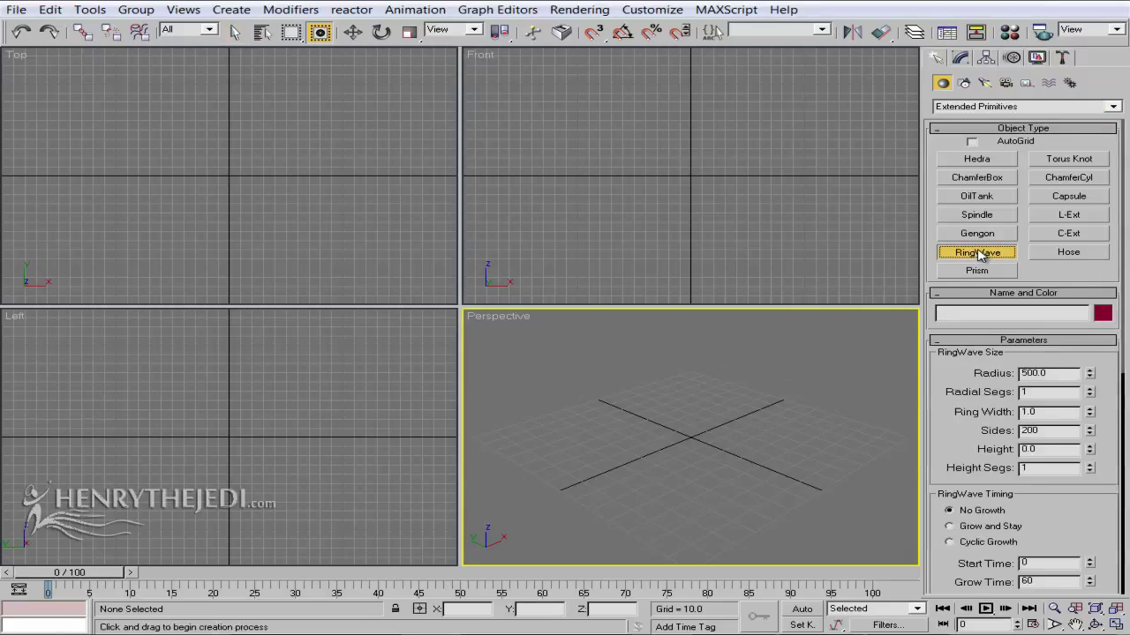
left_click(971, 141)
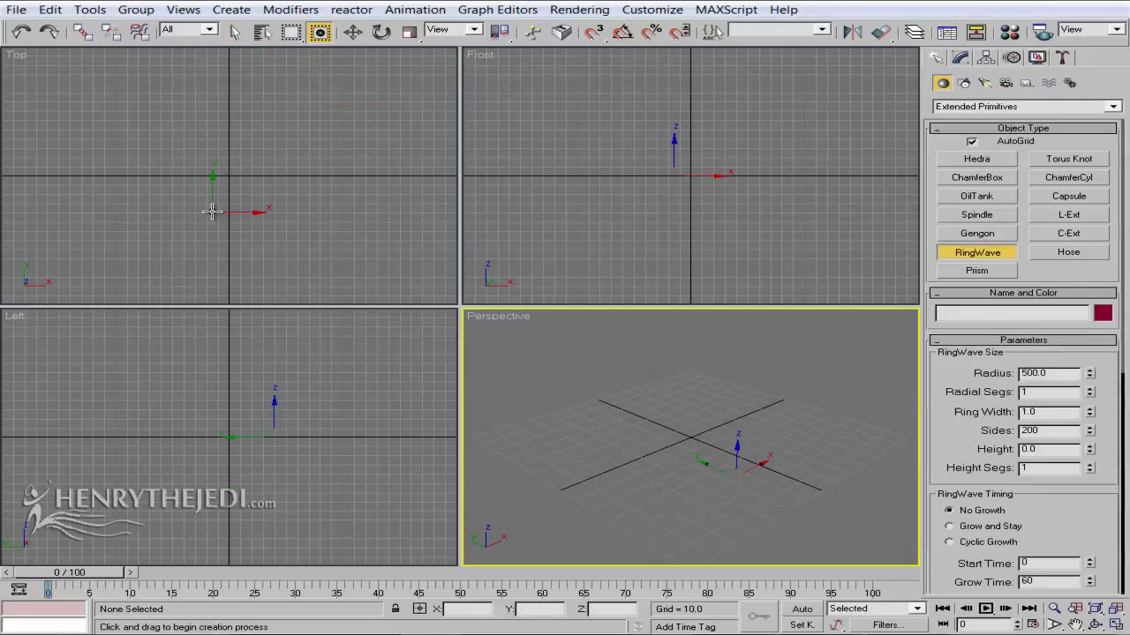
left_click_drag(227, 176, 330, 106)
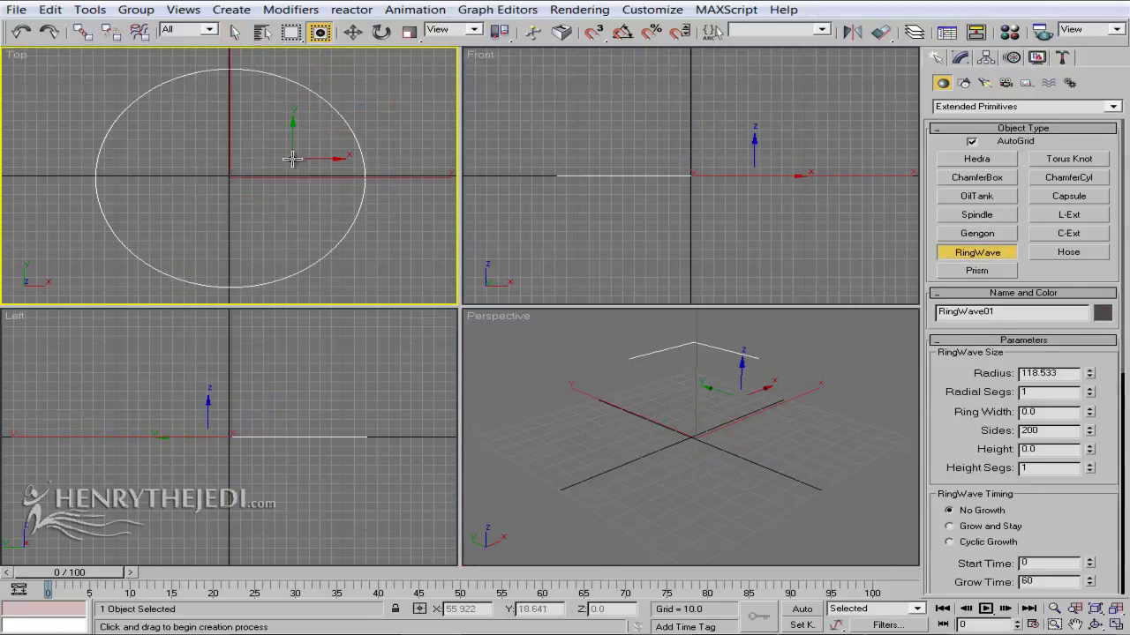
left_click(270, 192)
left_click(1117, 625)
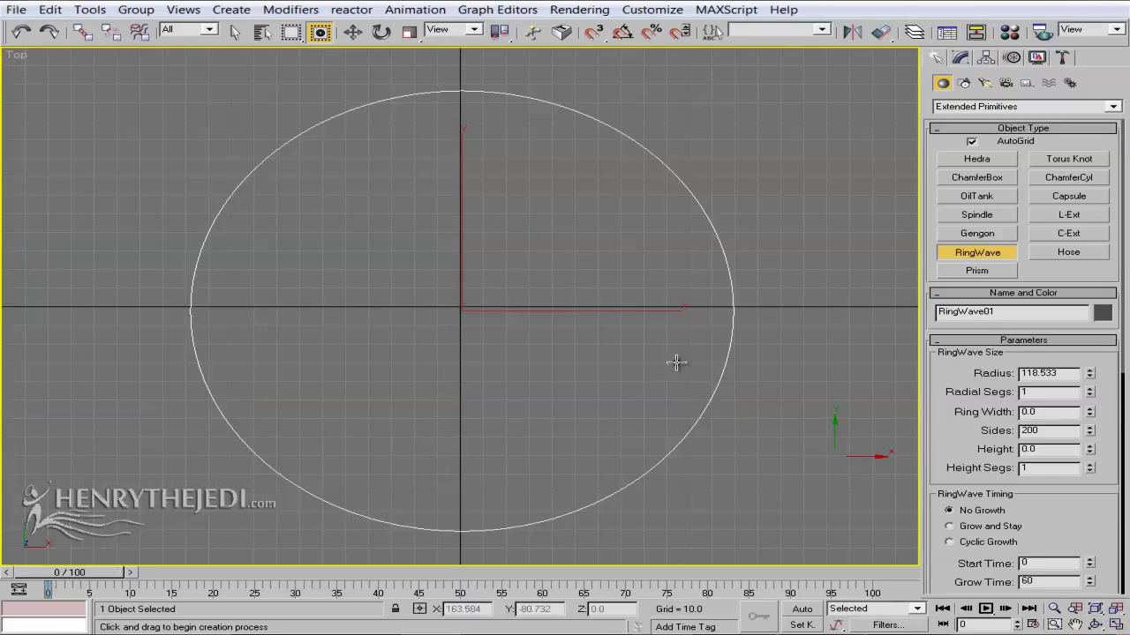
scroll(529, 279, "down", 3)
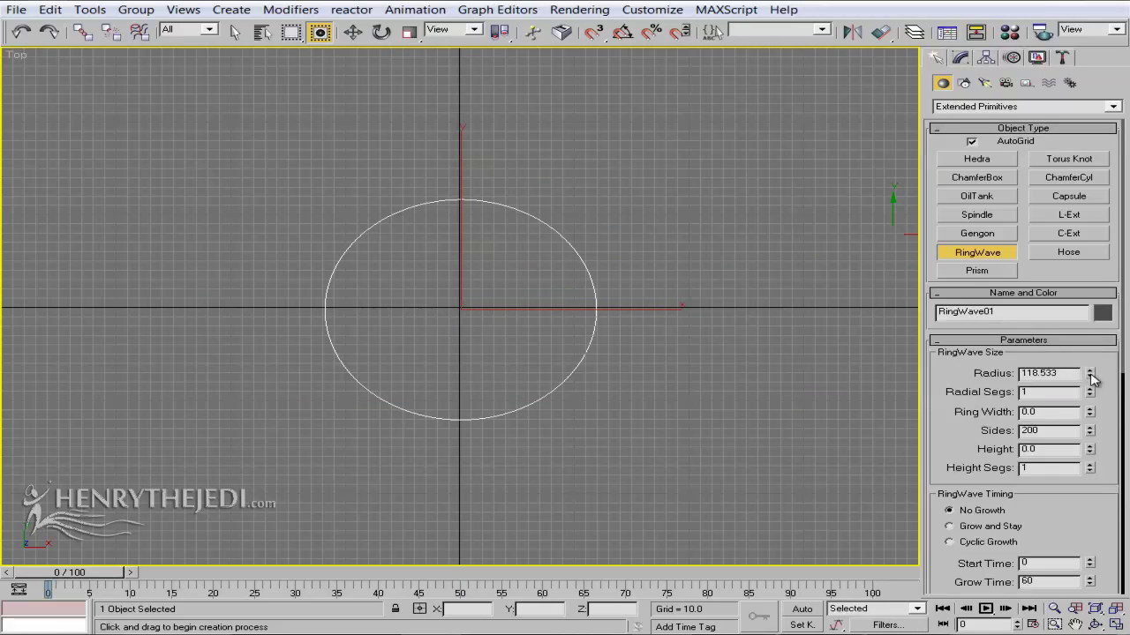
Set the RingWave's radius to 98 and its ring width to 15
mouse_move(1092, 379)
left_mouse_down()
mouse_move(1091, 399)
mouse_move(1090, 376)
left_mouse_up()
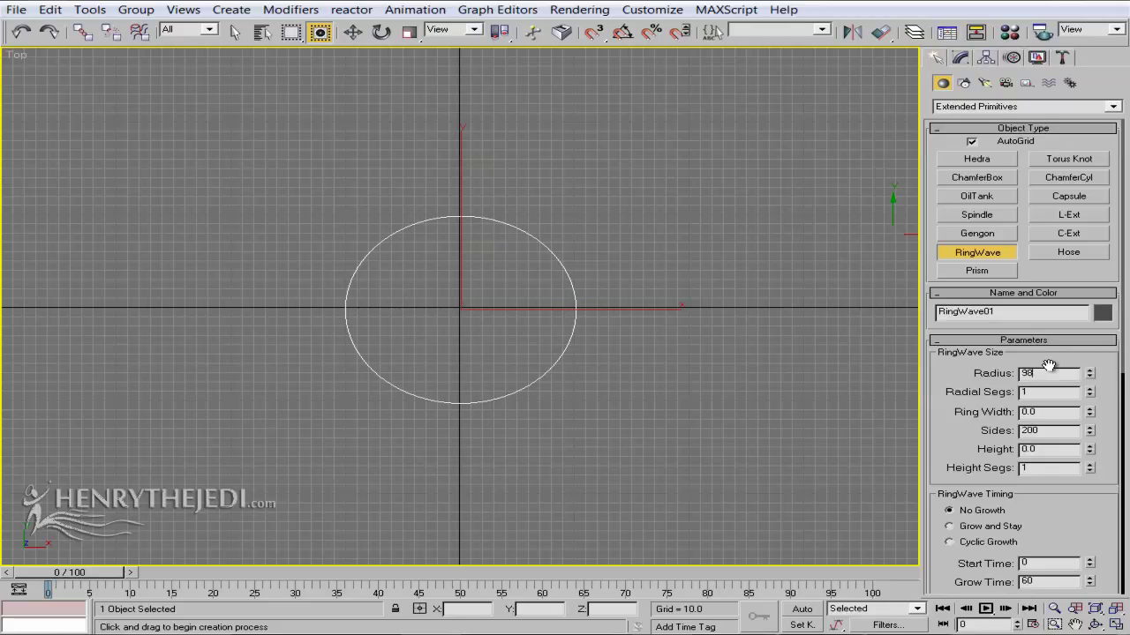
type("98")
key("Return")
scroll(471, 386, "up", 5)
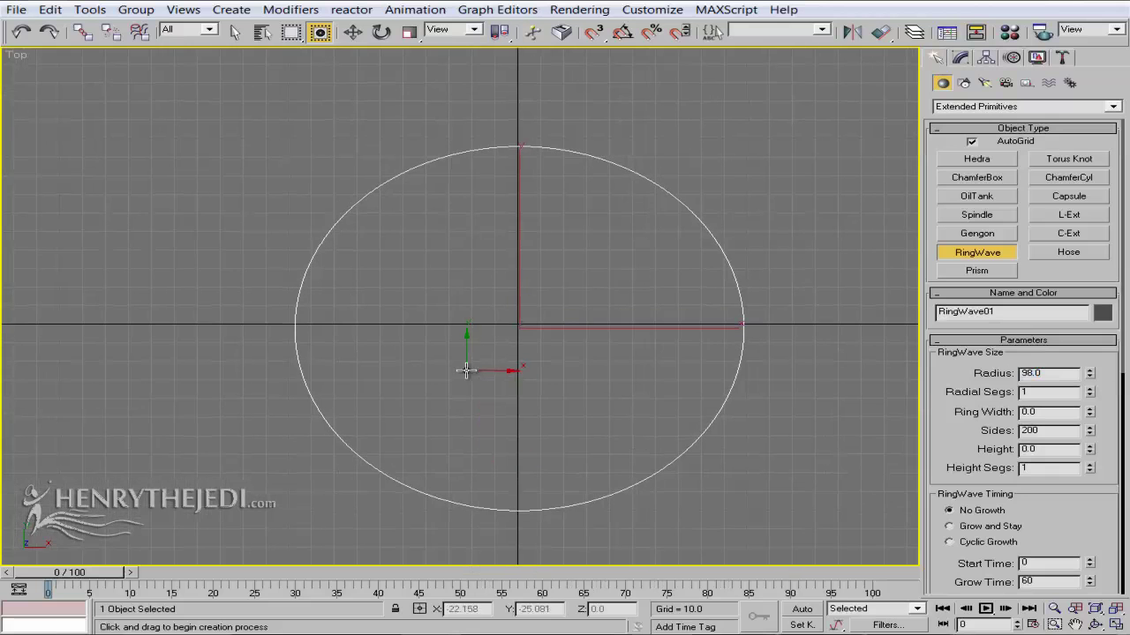
left_click_drag(958, 428, 962, 292)
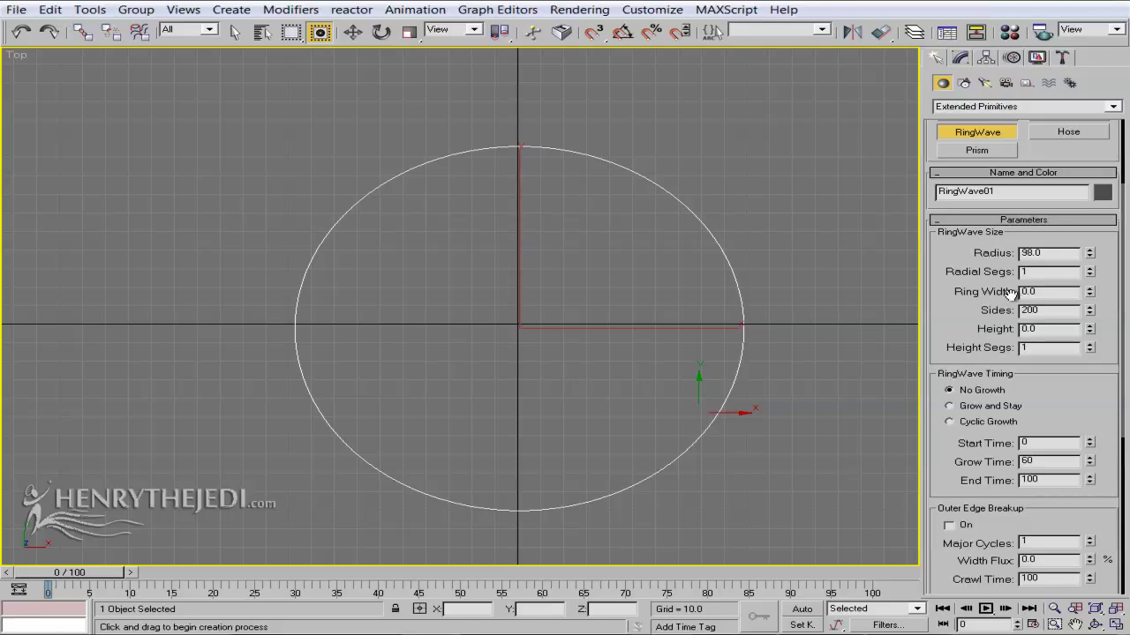
mouse_move(1086, 292)
left_mouse_down()
mouse_move(1111, 237)
mouse_move(1112, 145)
left_mouse_up()
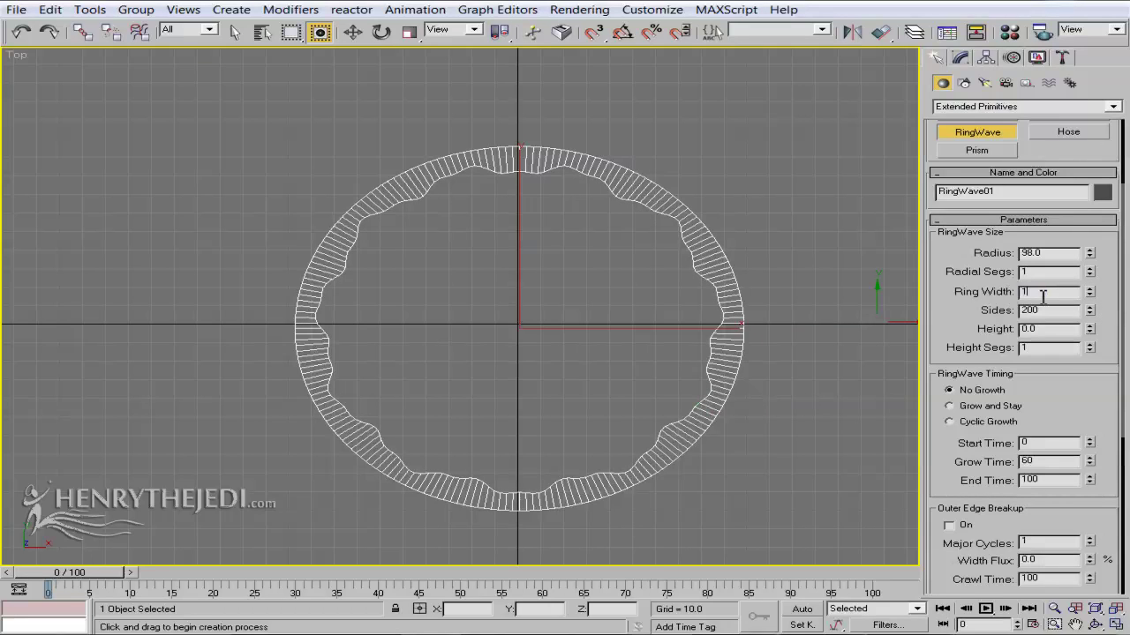
key("Return")
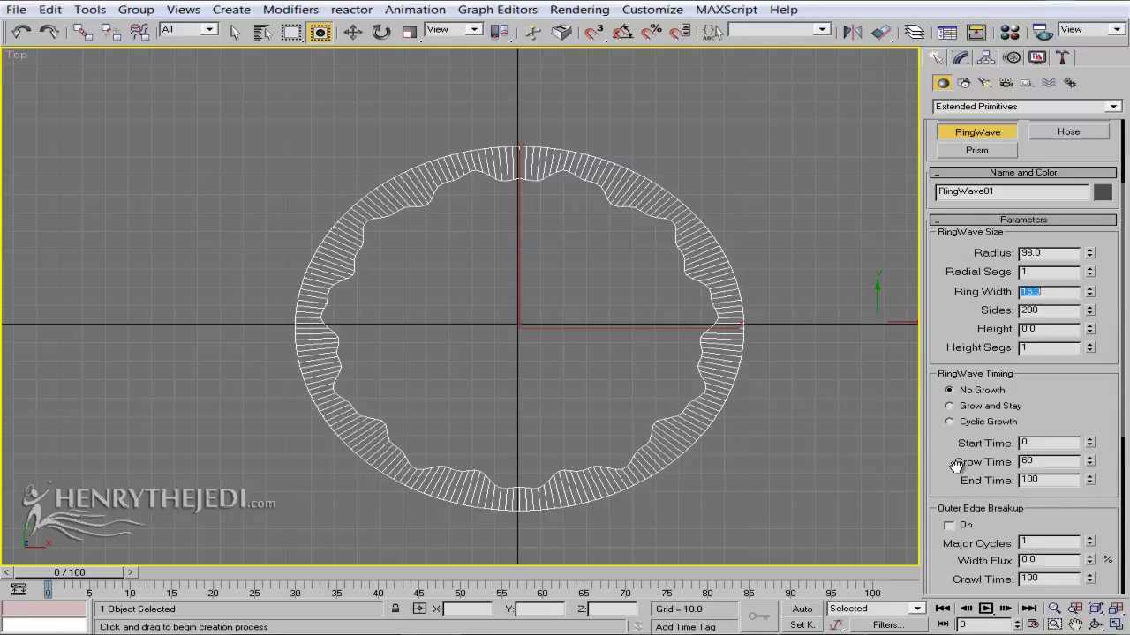
Switch the RingWave timing to Cyclic Growth with an end time of 60, and scrub the timeline to frame 45
left_click_drag(956, 465, 684, 407)
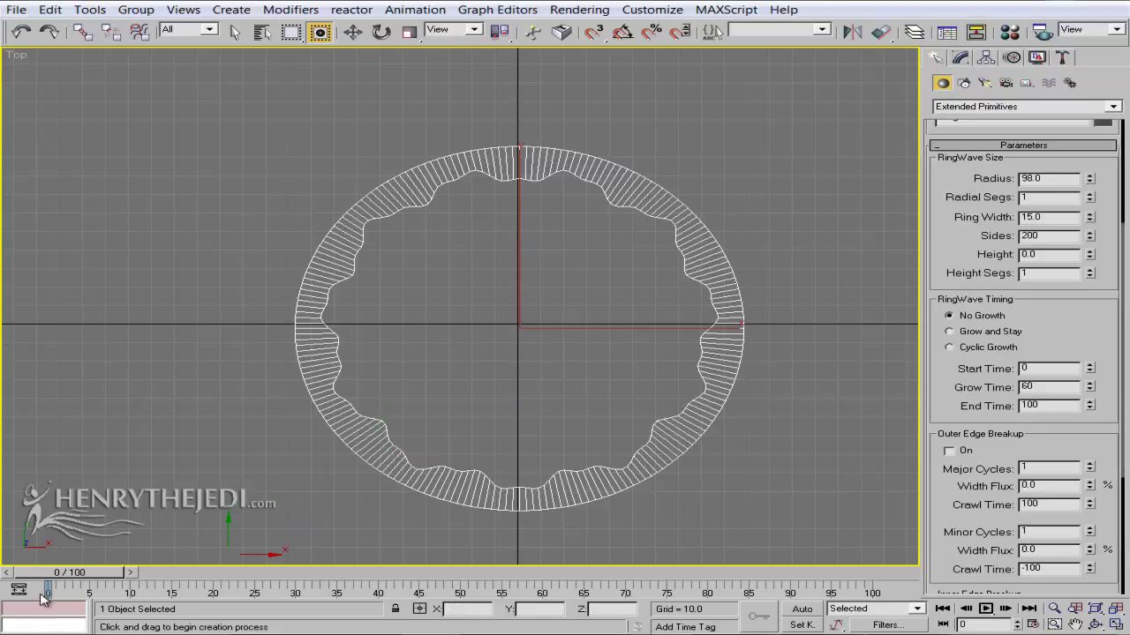
mouse_move(46, 574)
left_mouse_down()
mouse_move(658, 573)
mouse_move(218, 557)
mouse_move(265, 572)
mouse_move(790, 572)
mouse_move(31, 572)
mouse_move(454, 571)
mouse_move(405, 543)
mouse_move(26, 565)
left_mouse_up()
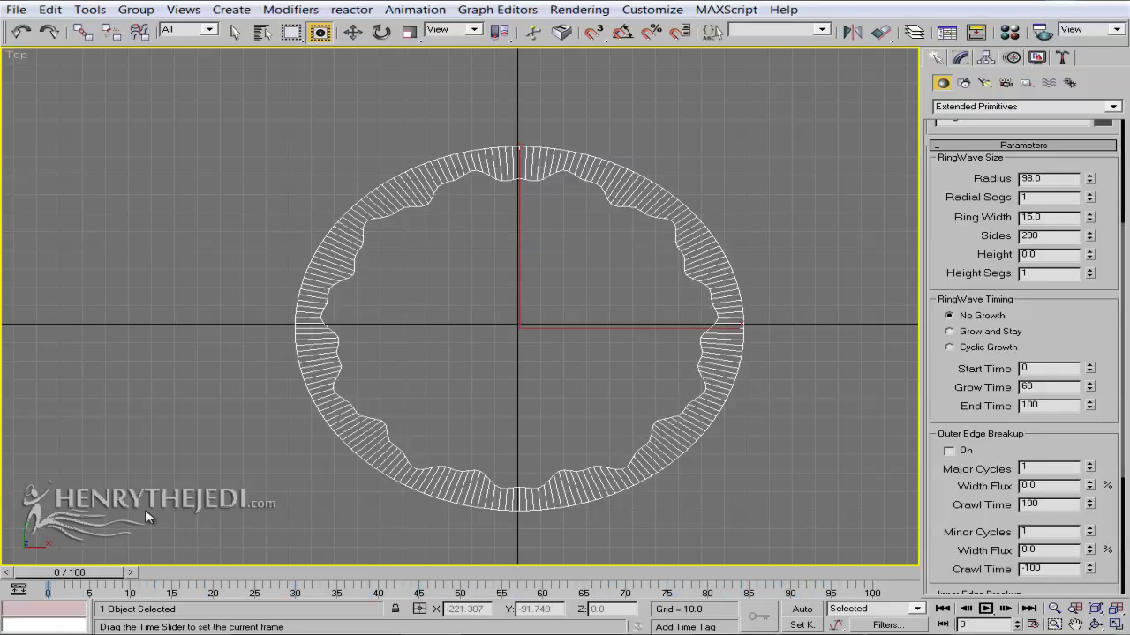
left_click_drag(145, 509, 40, 539)
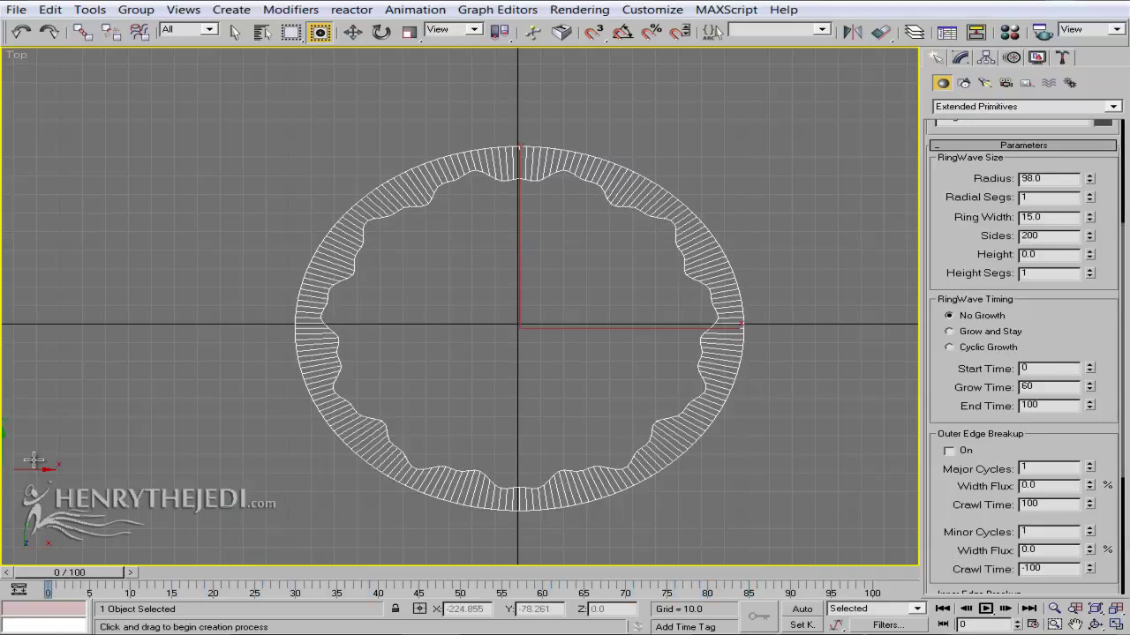
left_click(950, 346)
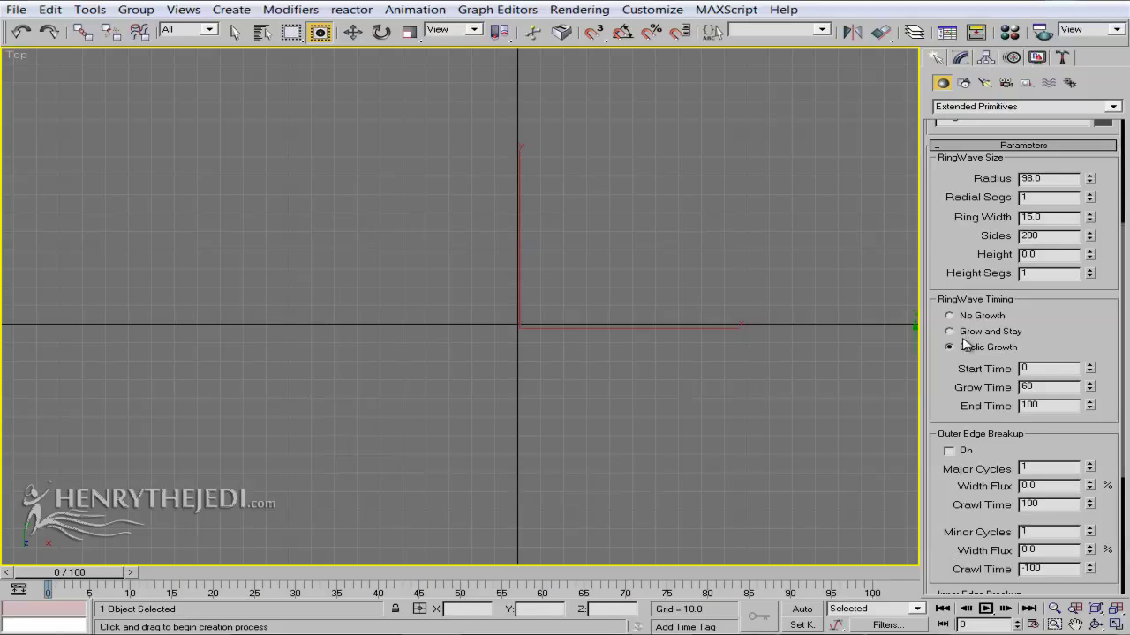
left_click(964, 315)
left_click(968, 332)
left_click(964, 316)
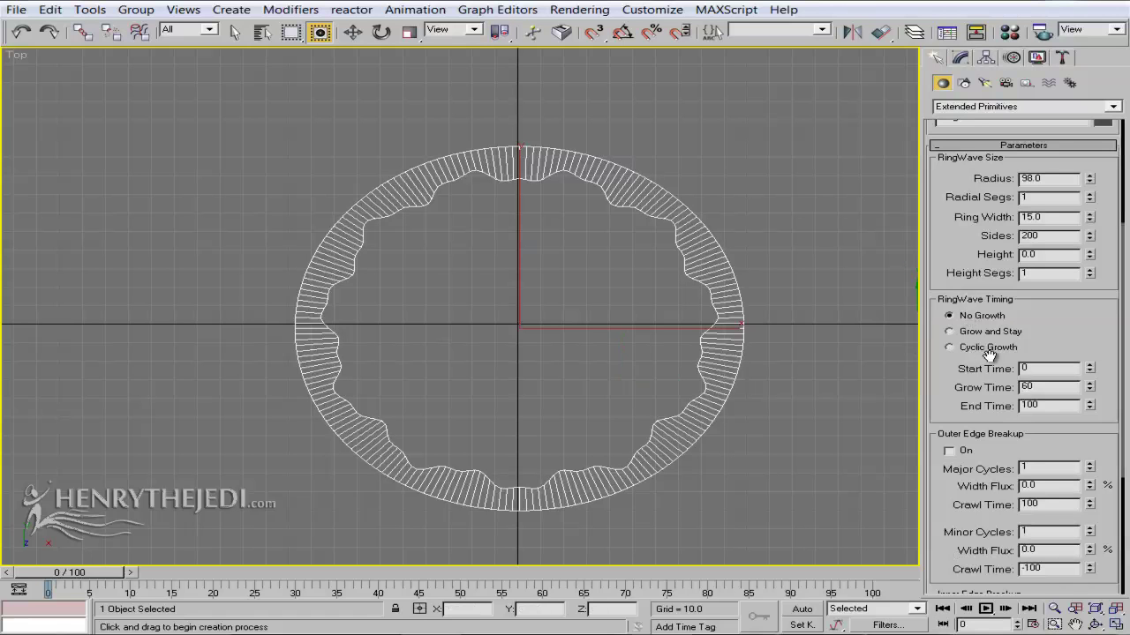
left_click(986, 351)
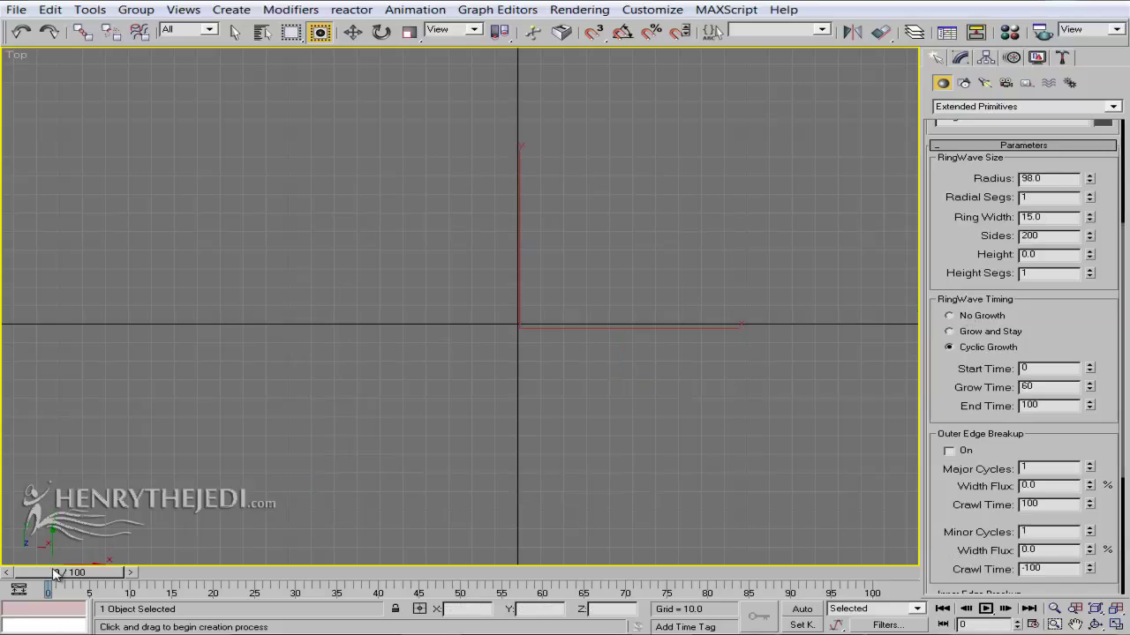
left_click_drag(69, 574, 415, 574)
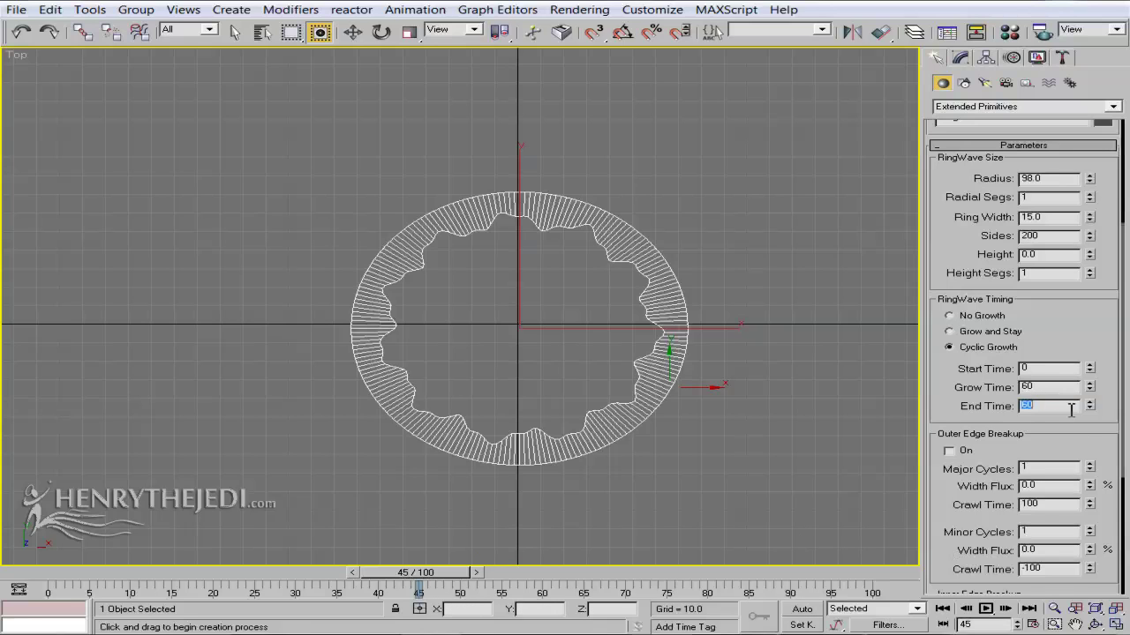
Set the animation's end time to frame 60 and preview the ring's growth by playing and scrubbing the timeline
left_click(1034, 624)
double_click(488, 346)
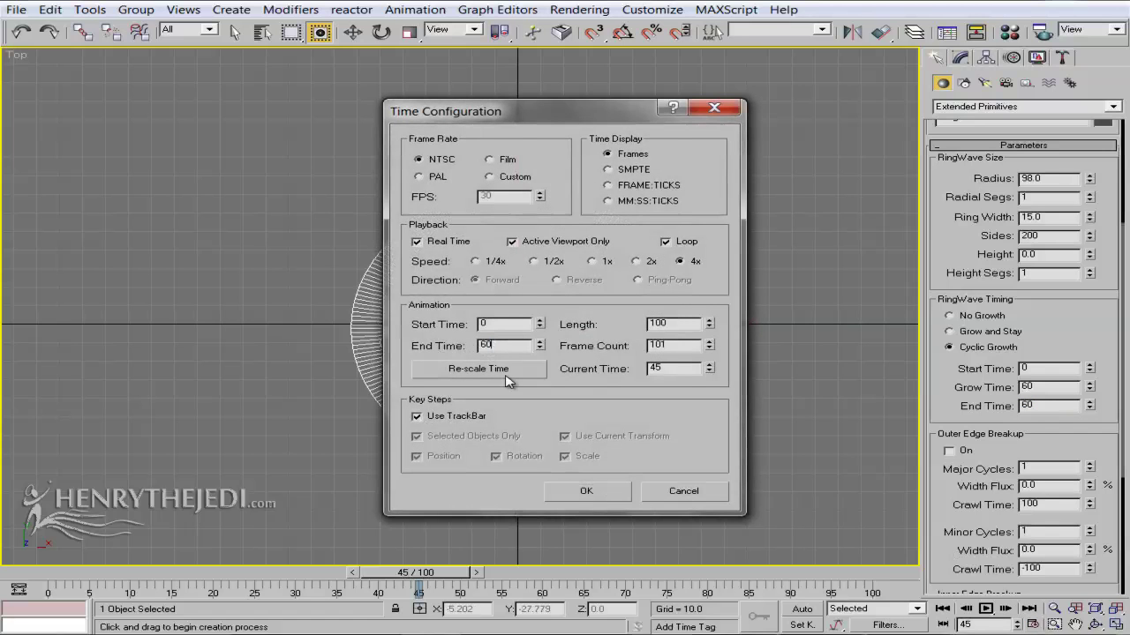
left_click(494, 370)
left_click(504, 422)
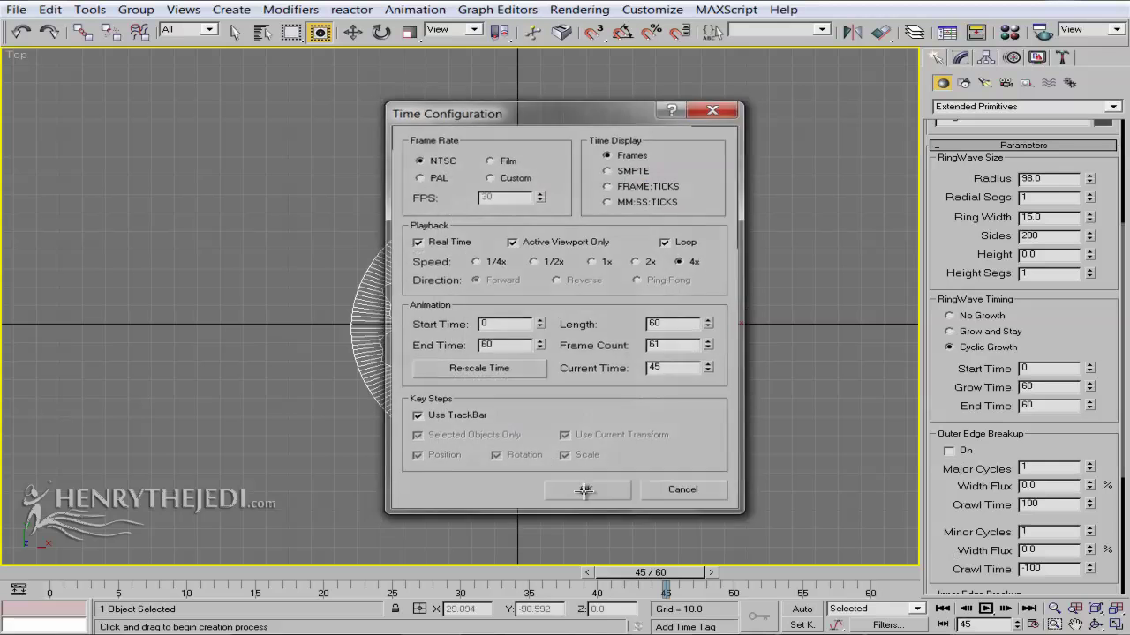
left_click(586, 491)
key("Home")
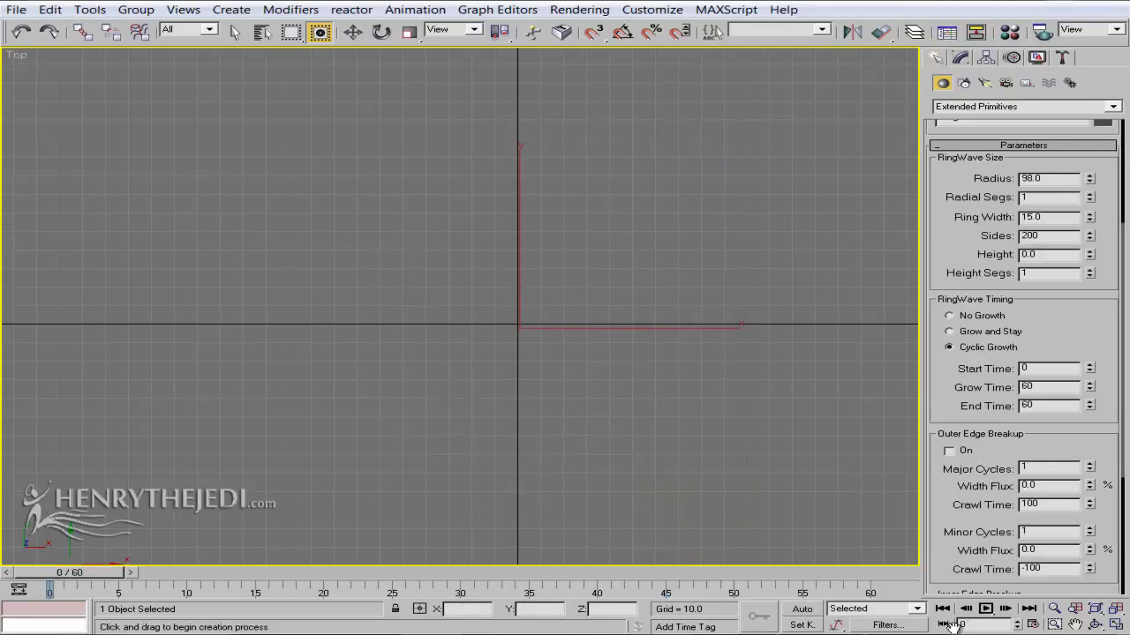
left_click(986, 608)
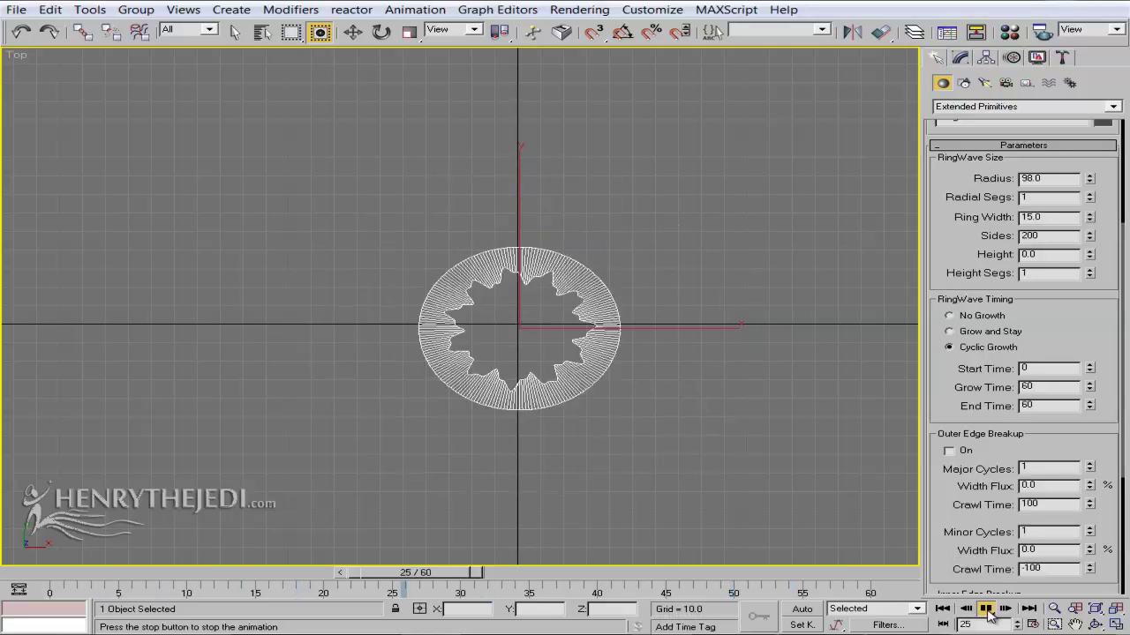
left_click(986, 609)
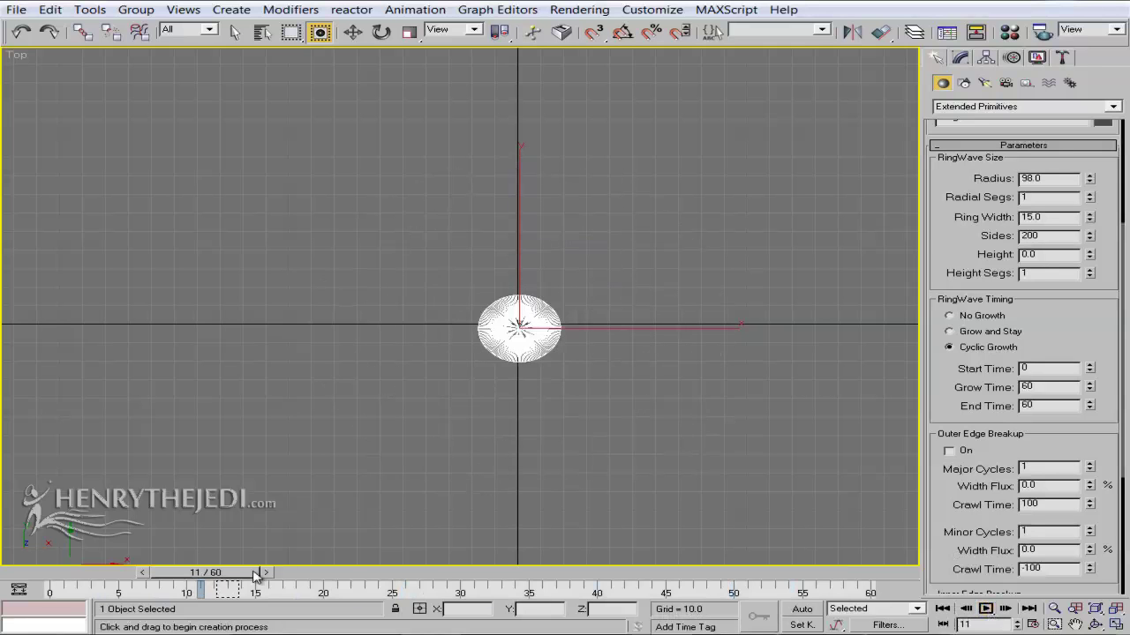
left_click_drag(256, 584, 688, 574)
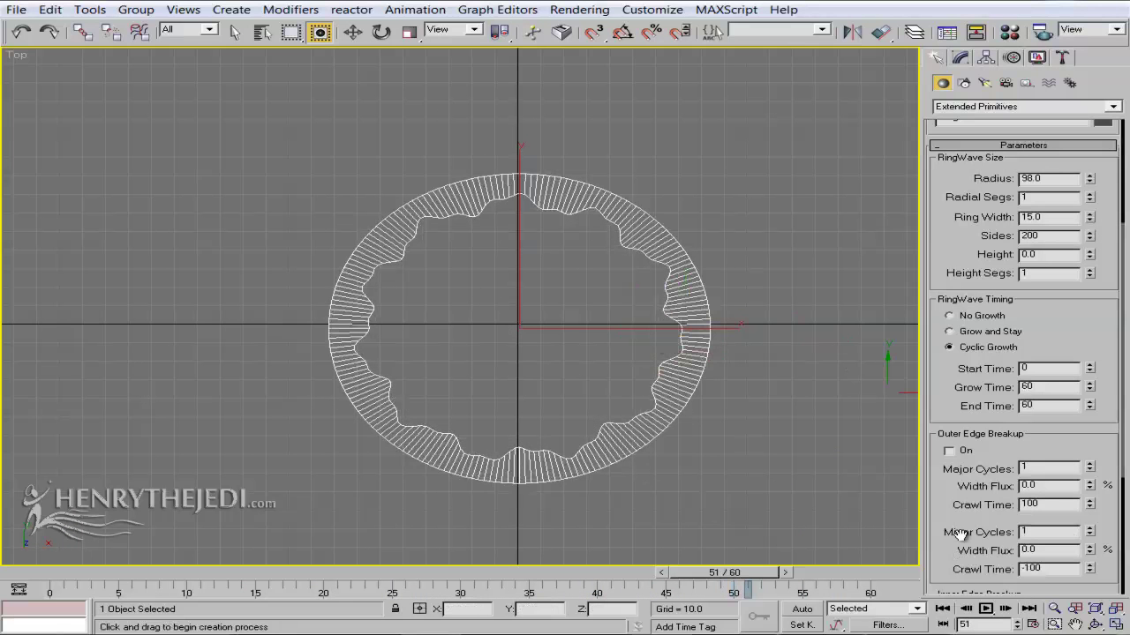
Turn off the RingWave's Inner Edge Breakup and play back the growth animation from frame 0
left_click_drag(966, 532, 997, 251)
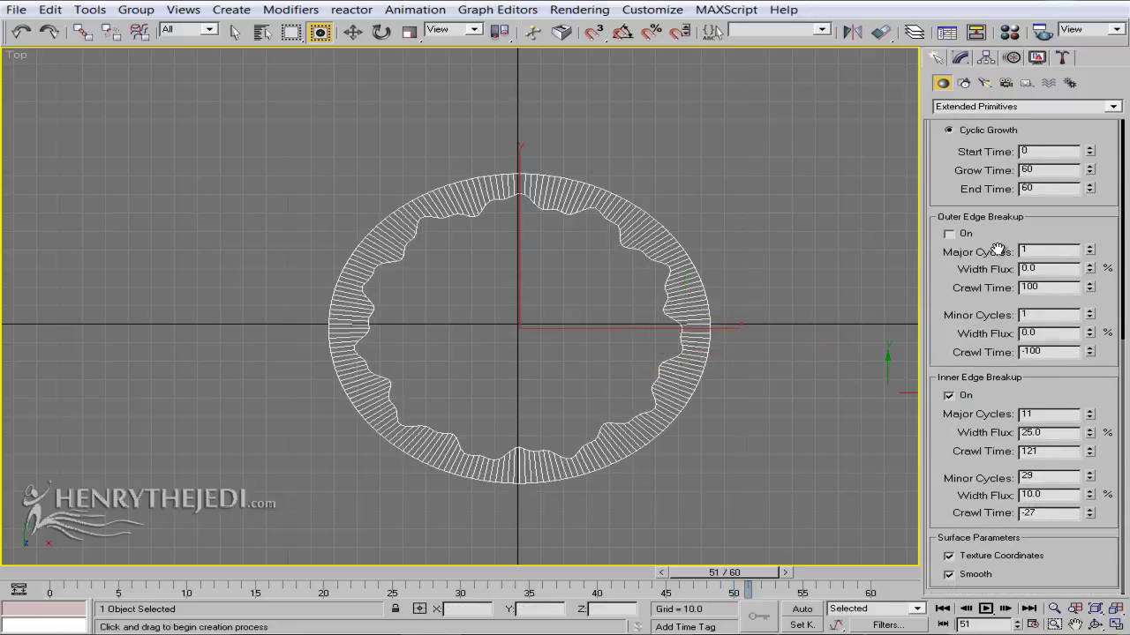
left_click(950, 396)
left_click_drag(710, 574, 44, 574)
left_click(986, 609)
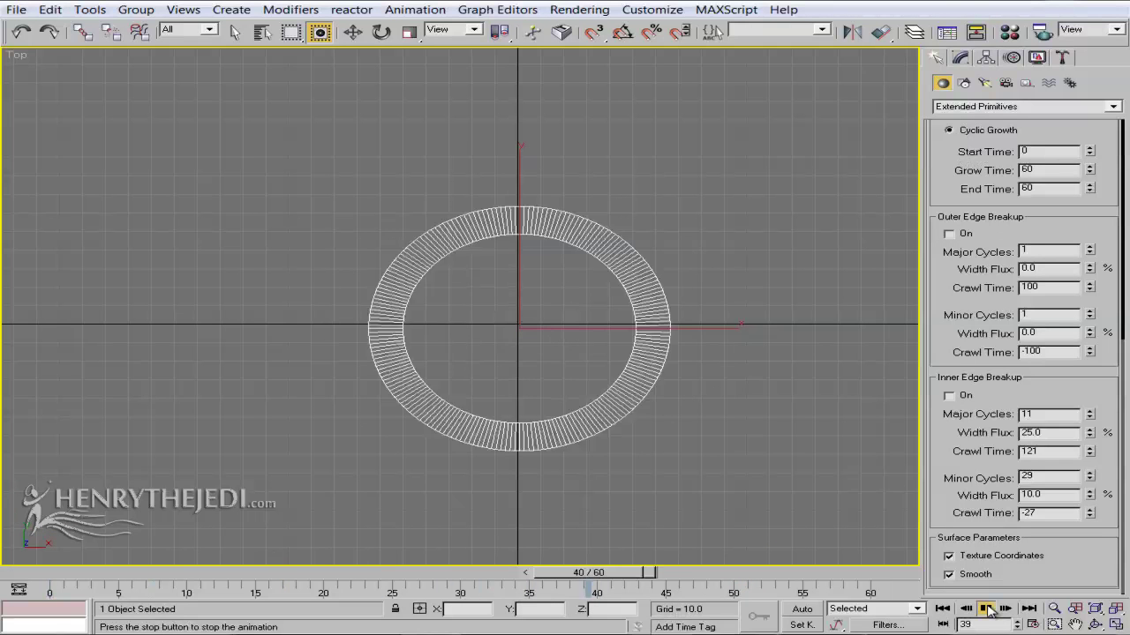
left_click(986, 609)
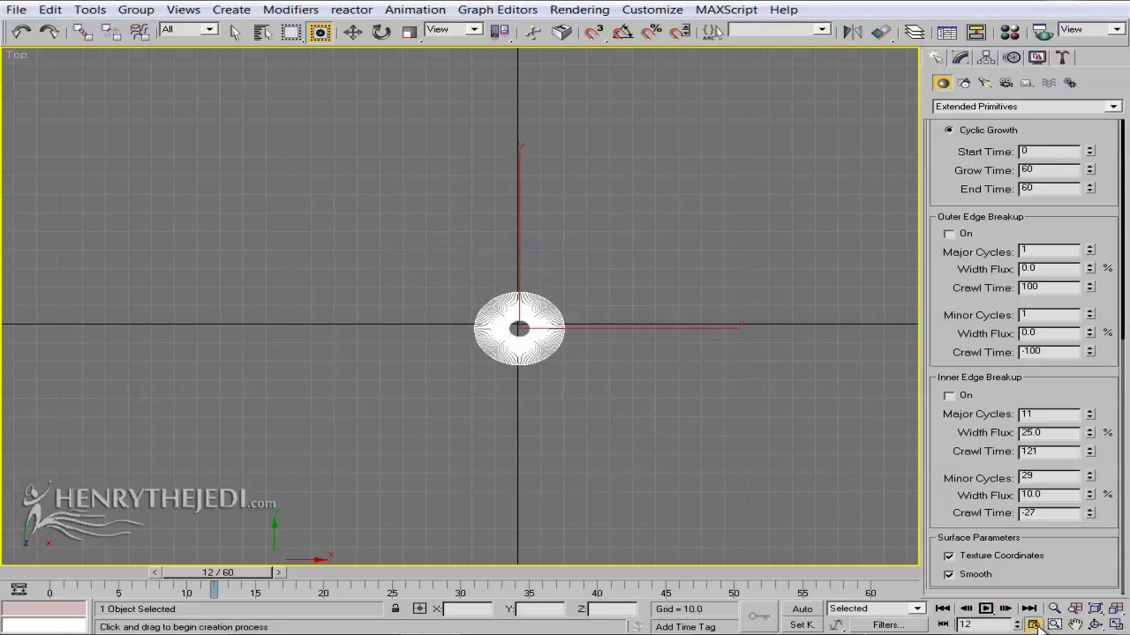
Set the playback speed to 1x and review the ring's growth from the first frame, ending at frame 58
left_click(1033, 624)
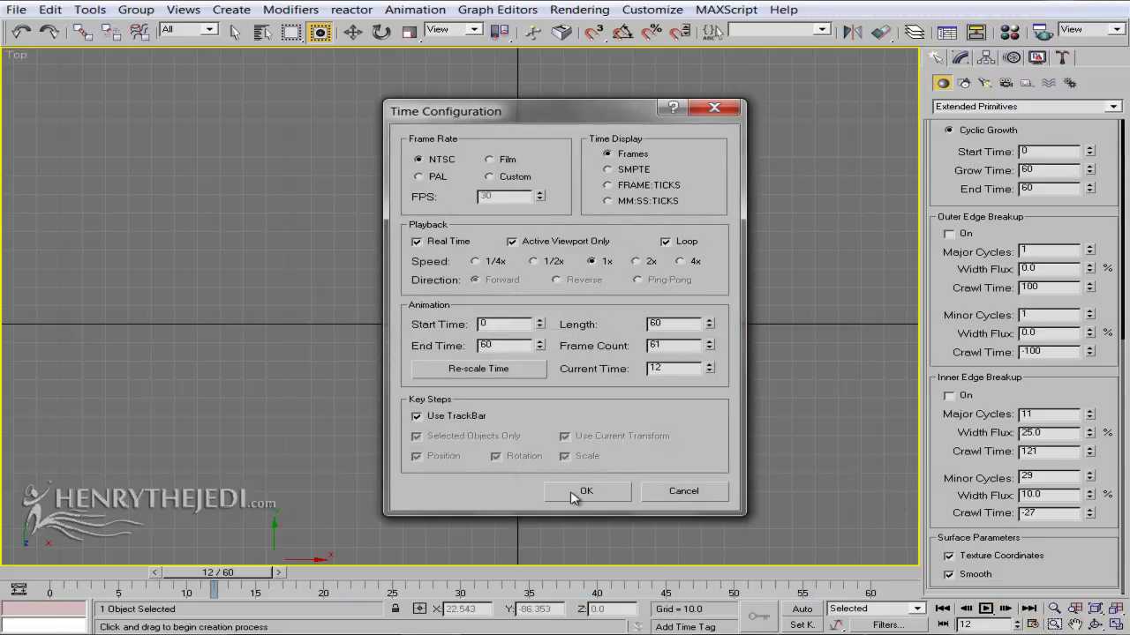
left_click(519, 371)
left_click(528, 421)
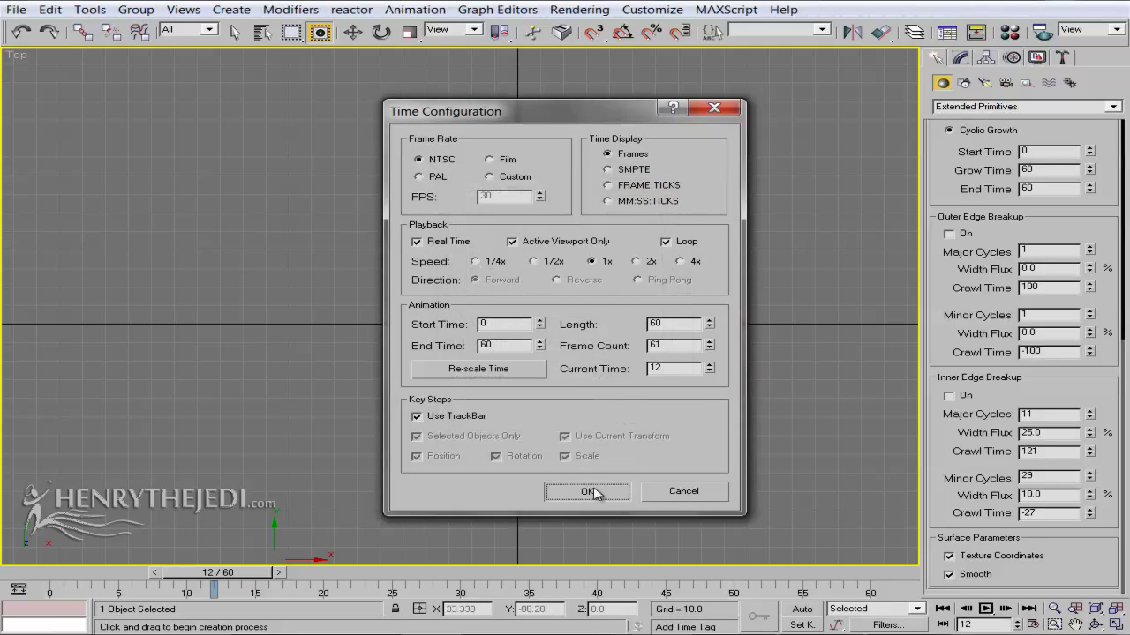
left_click(588, 492)
left_click(948, 609)
left_click(987, 609)
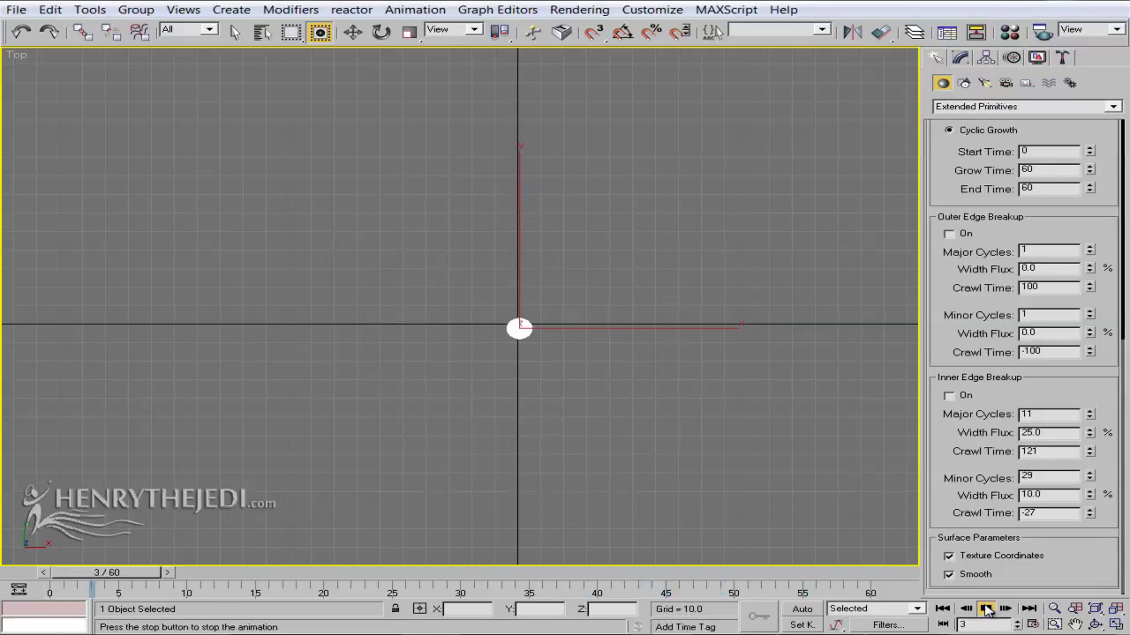
left_click(986, 610)
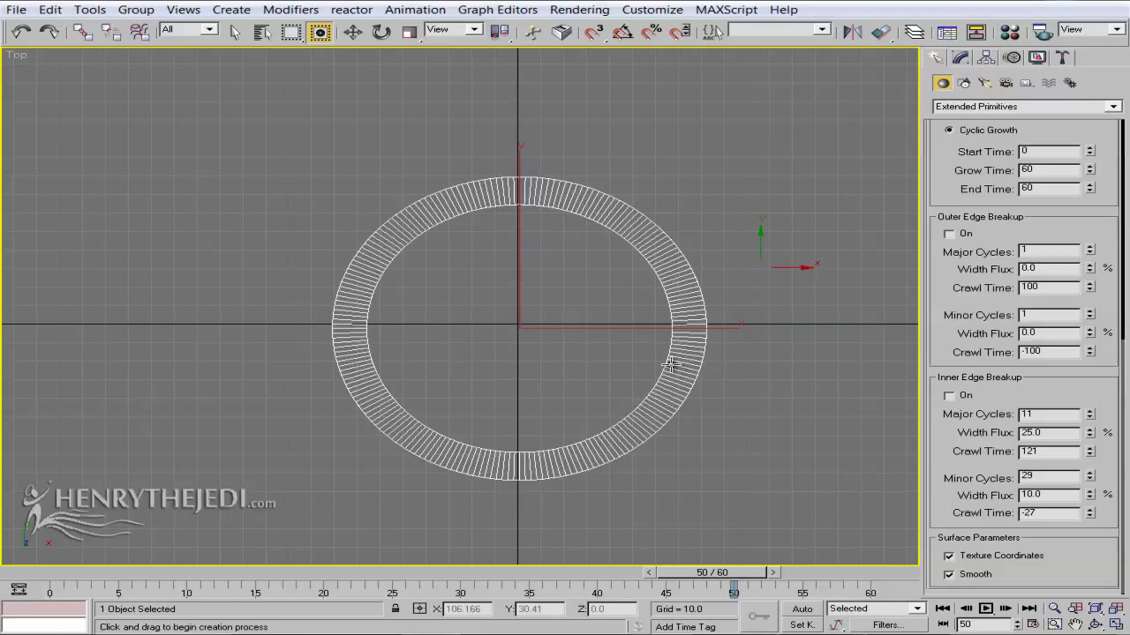
left_click_drag(711, 572, 829, 571)
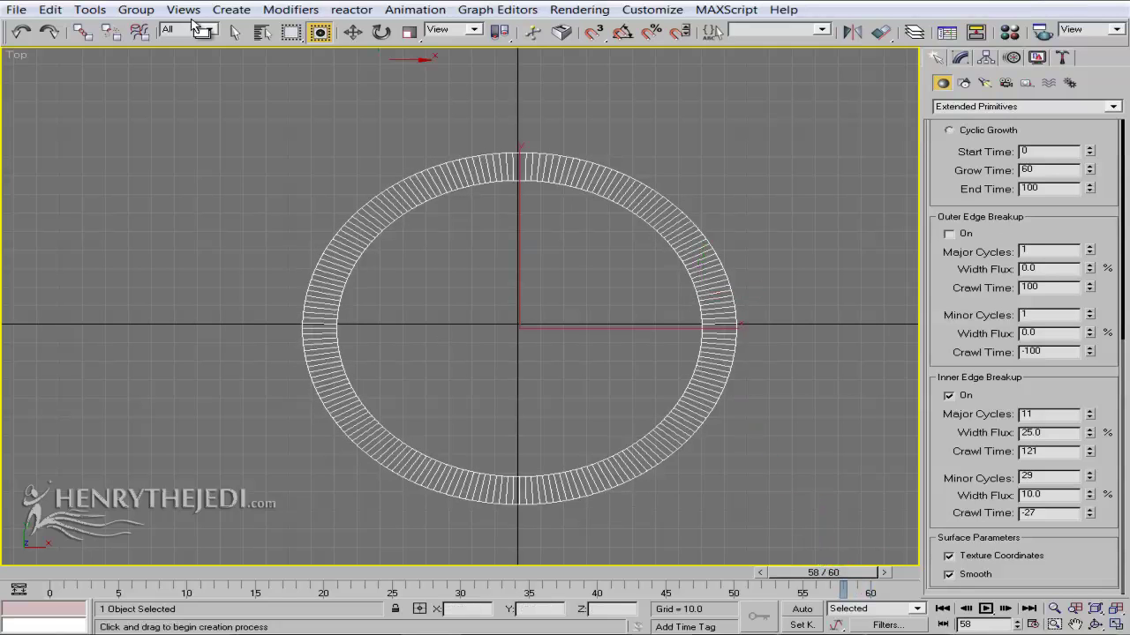
Leave object creation and set the render output size to a width and height of 2000
left_click(233, 34)
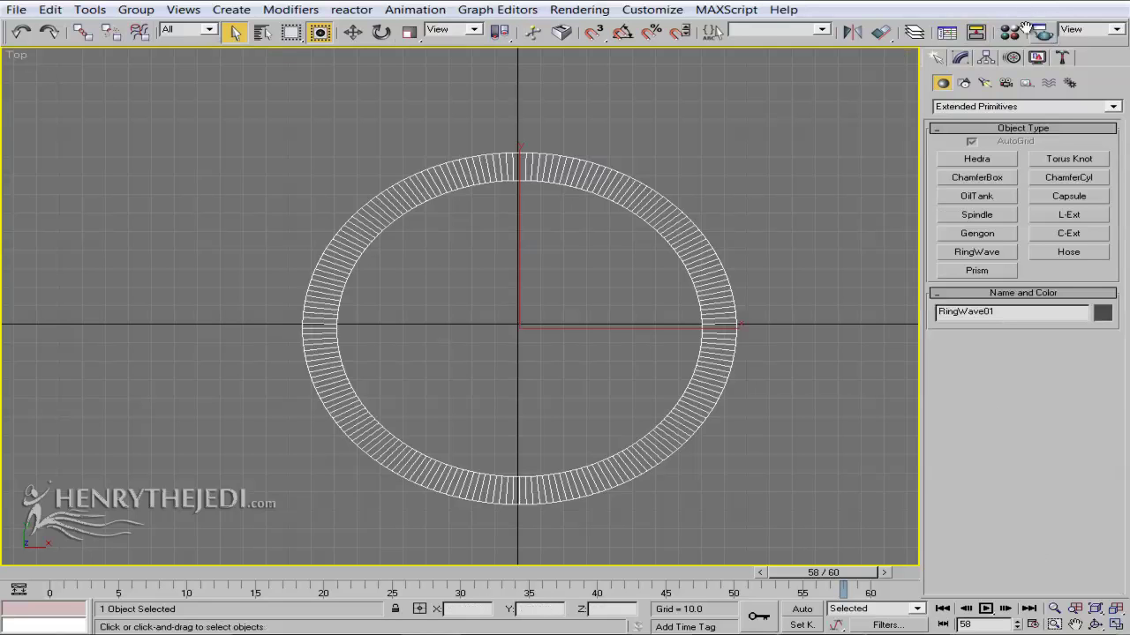
left_click(579, 9)
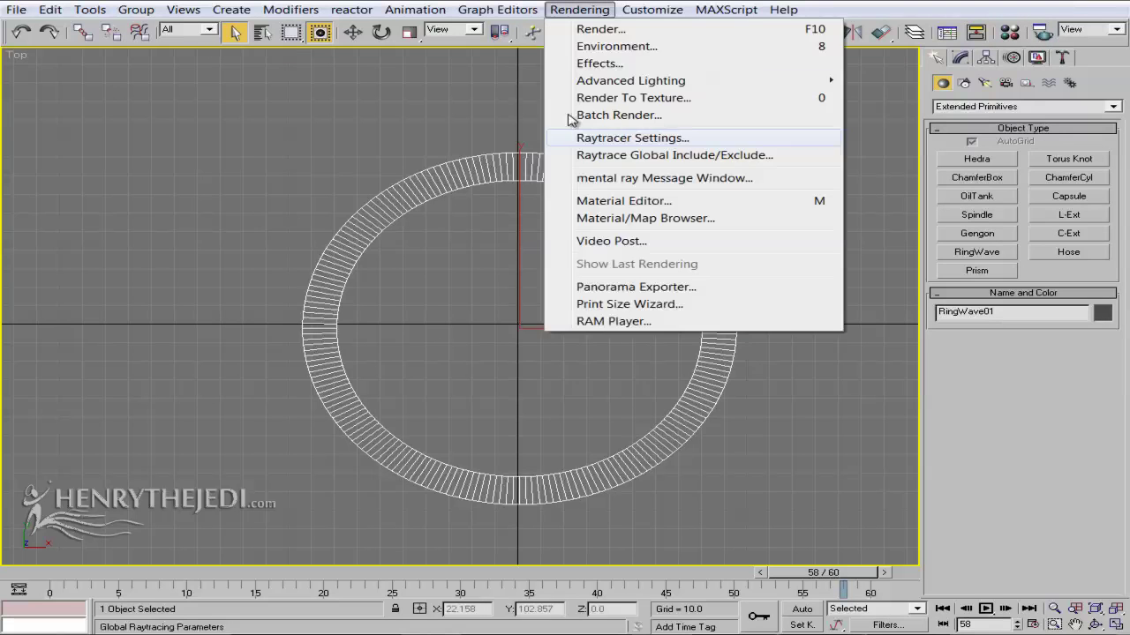
left_click(587, 32)
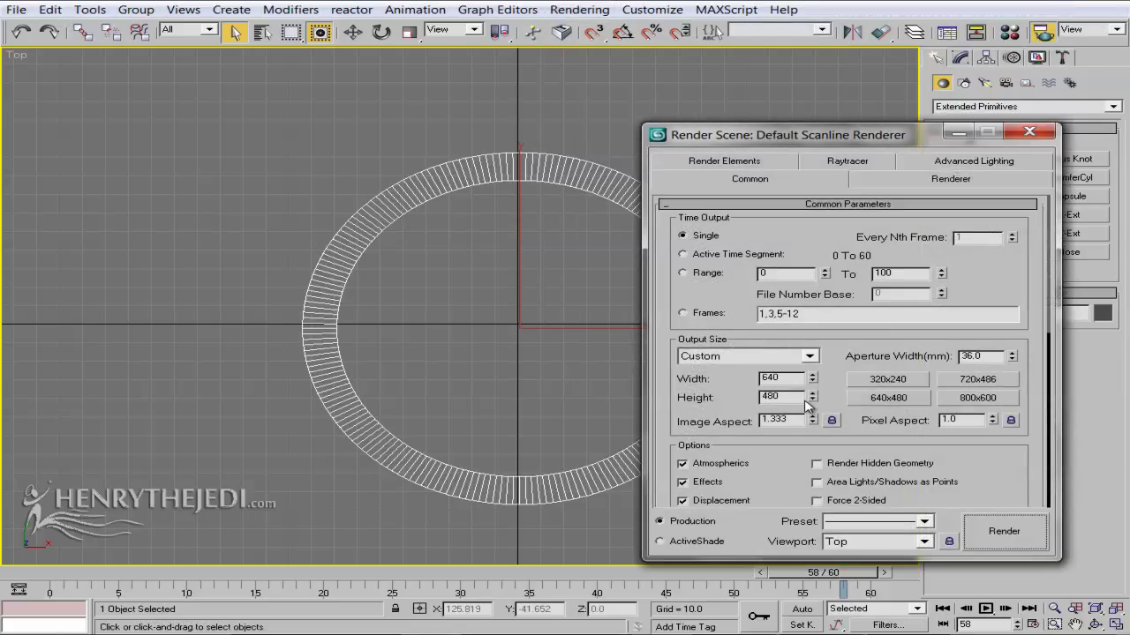
double_click(786, 378)
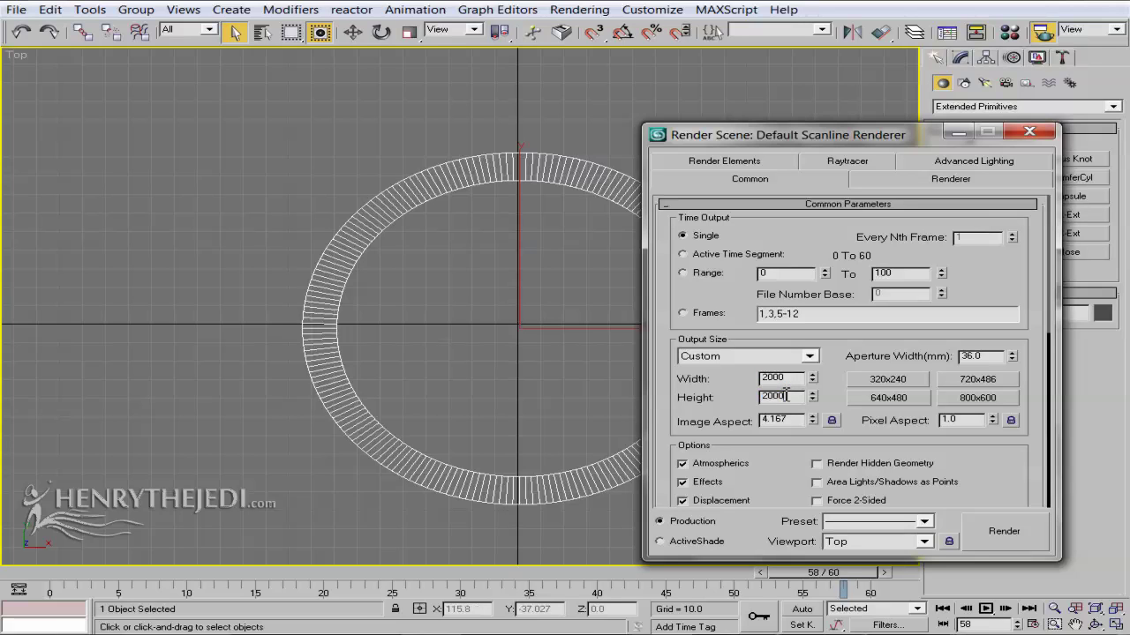
Show the safe frame in the Top view and fit the ring within it at frame 59
right_click(16, 55)
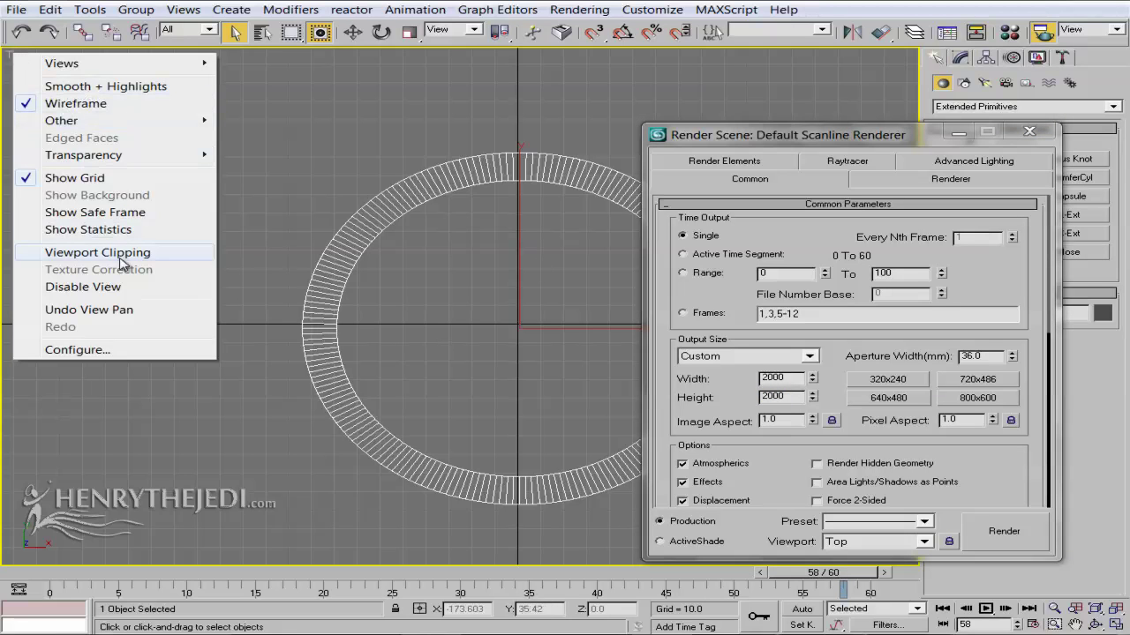
left_click(77, 212)
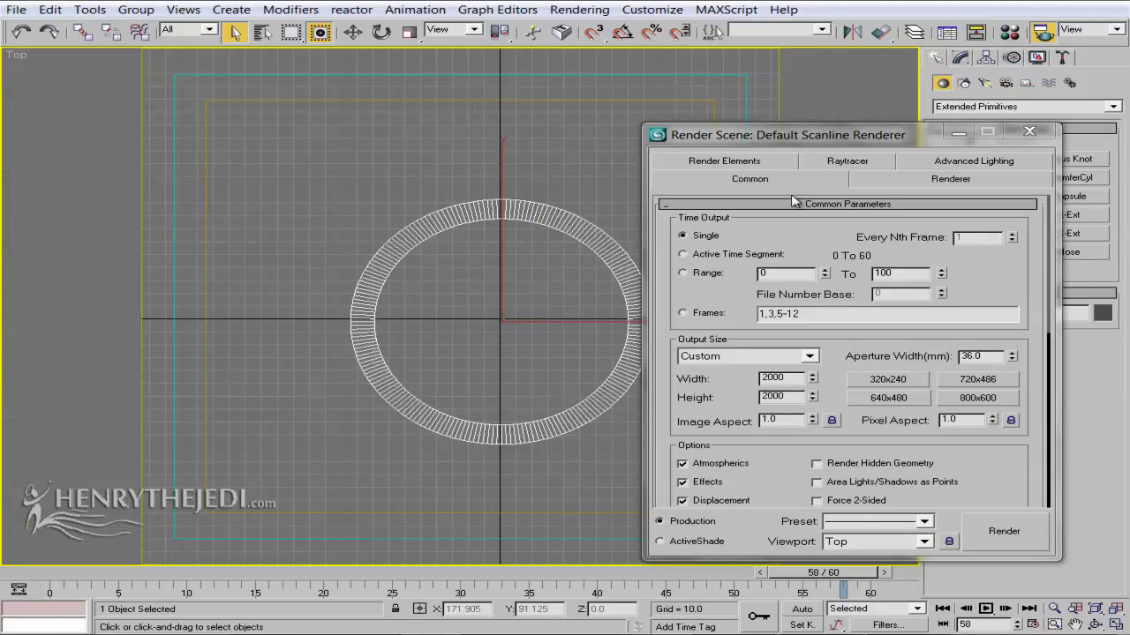
left_click(958, 131)
middle_click_drag(608, 355, 558, 350)
left_click(1054, 609)
left_click_drag(397, 325, 409, 280)
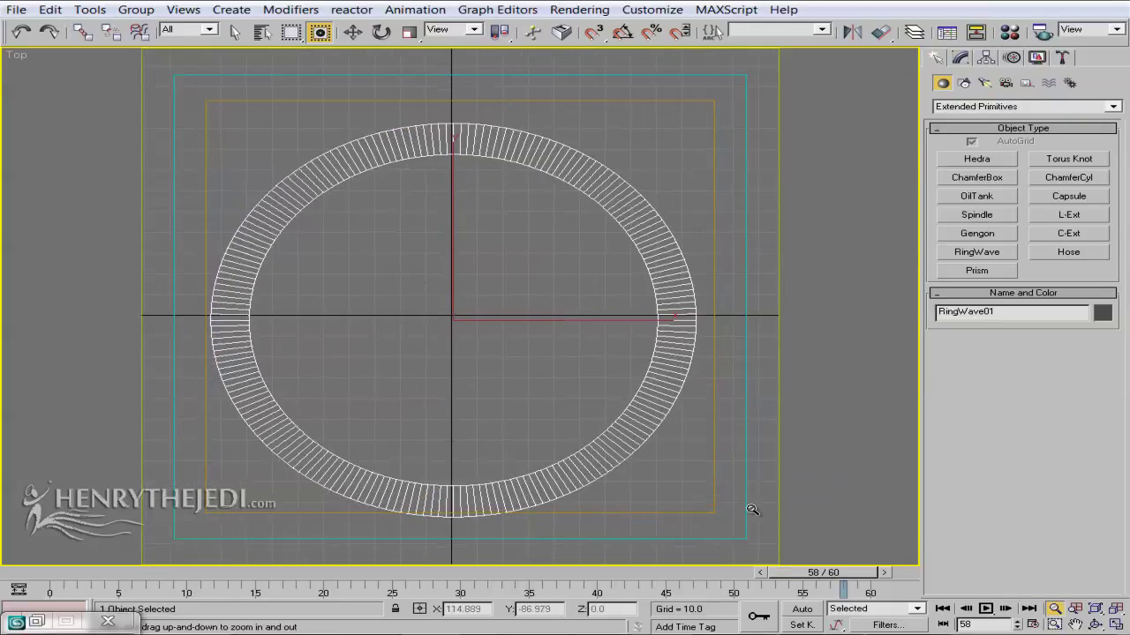
left_click_drag(813, 574, 856, 600)
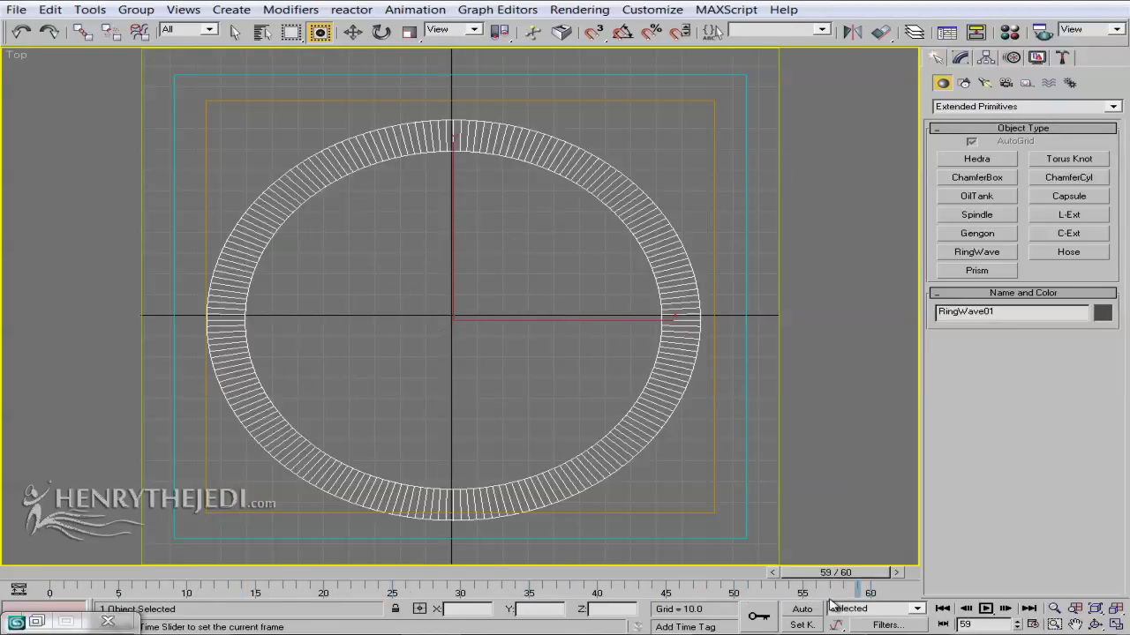
middle_click_drag(429, 344, 436, 323)
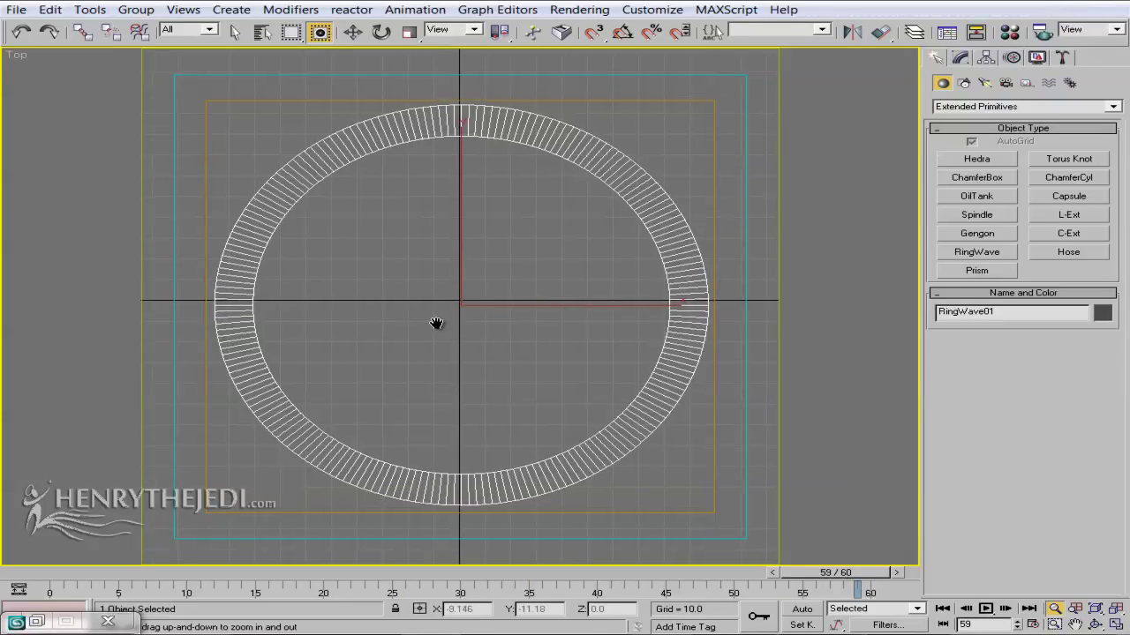
Enlarge the ring within the Top view's safe frame and test-render the view at frame 59
left_click_drag(437, 325, 437, 315)
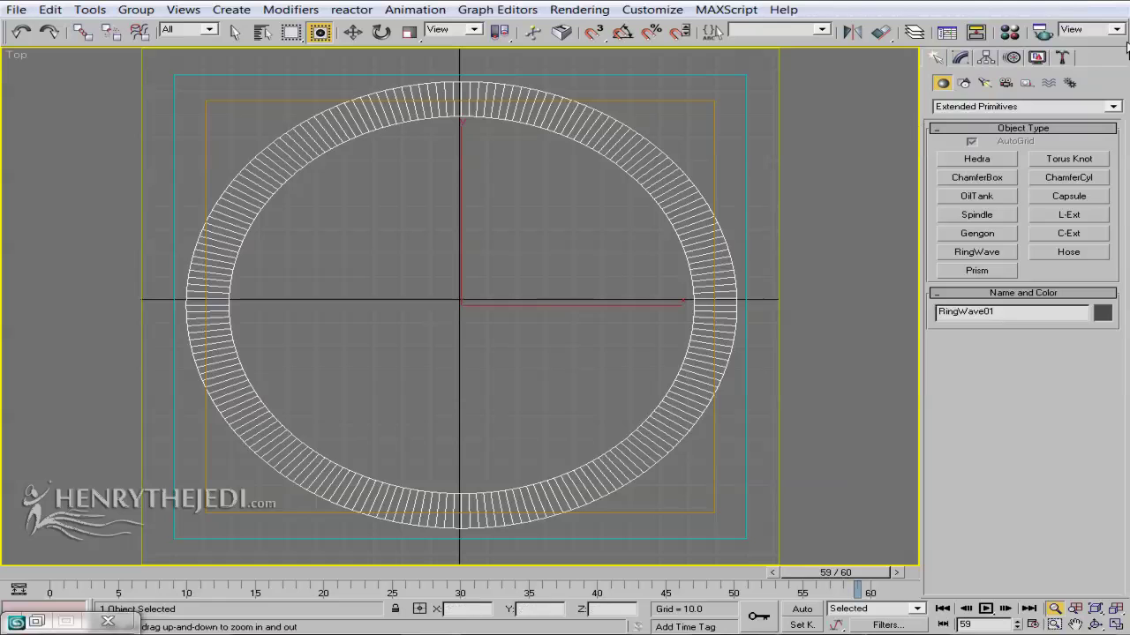
left_click_drag(1103, 44, 1080, 45)
left_click(1093, 29)
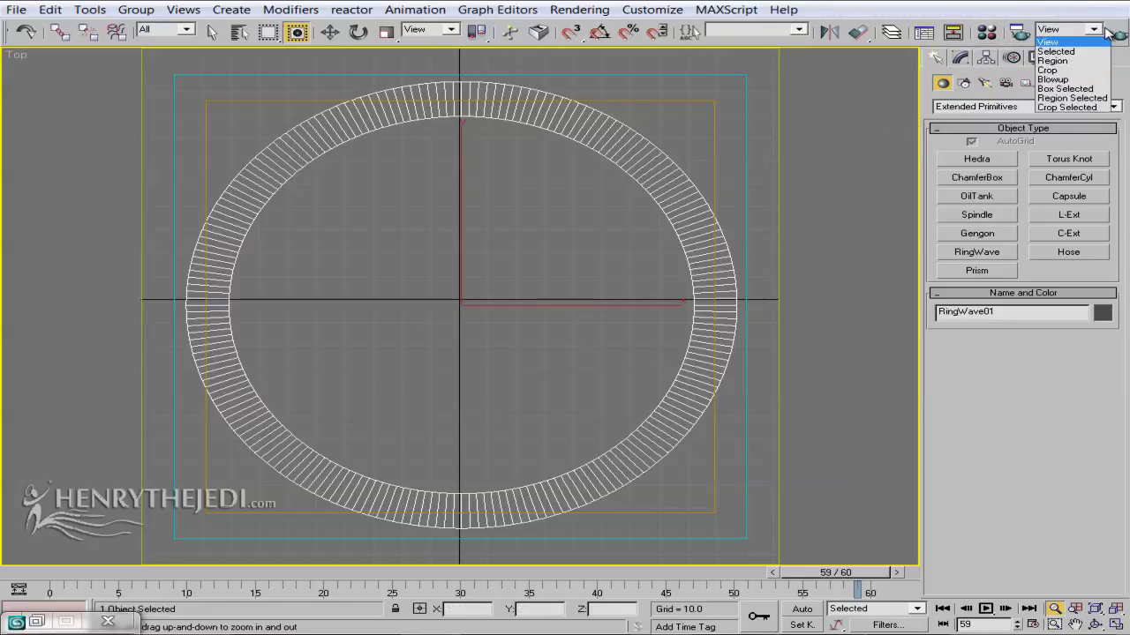
left_click(1117, 33)
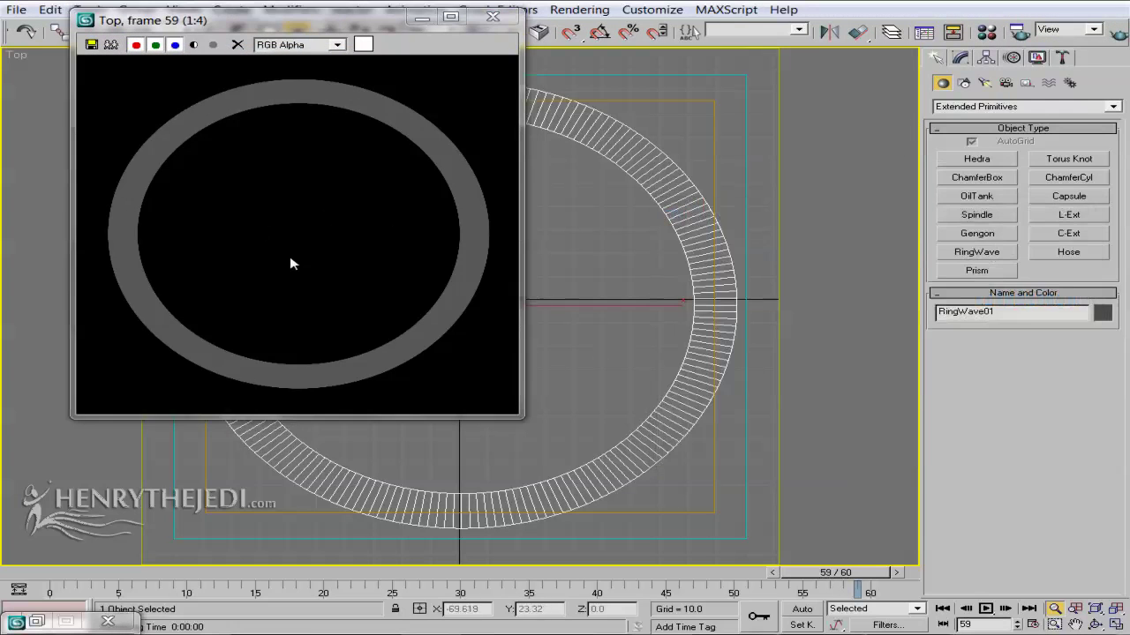
left_click(492, 17)
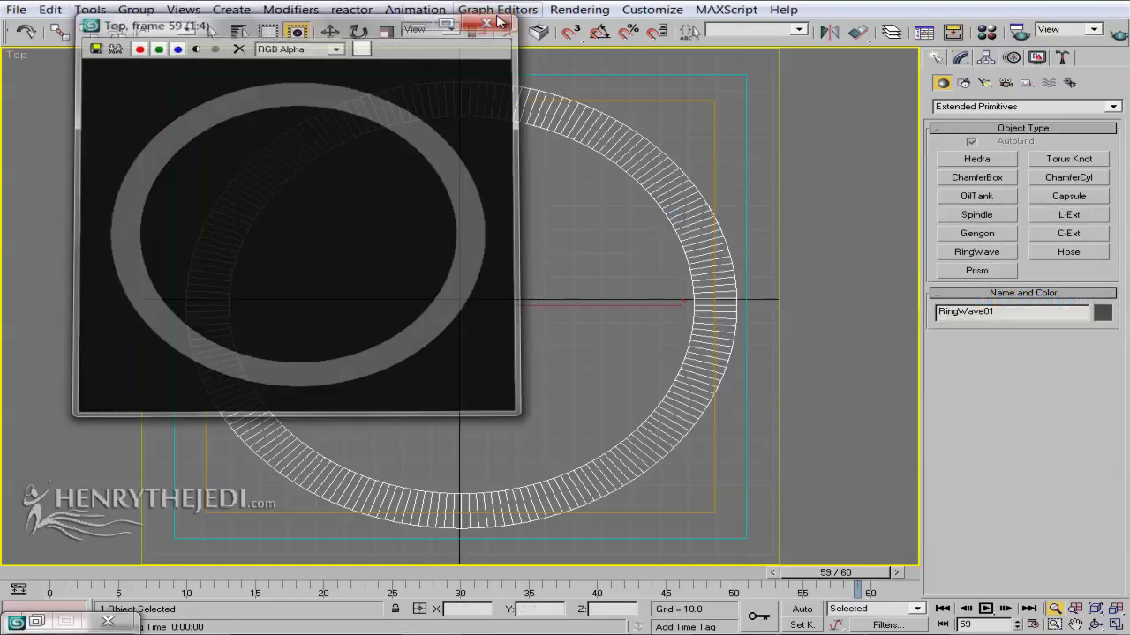
Assign the first default material to the ring and set its diffuse color to pure white
left_click(986, 33)
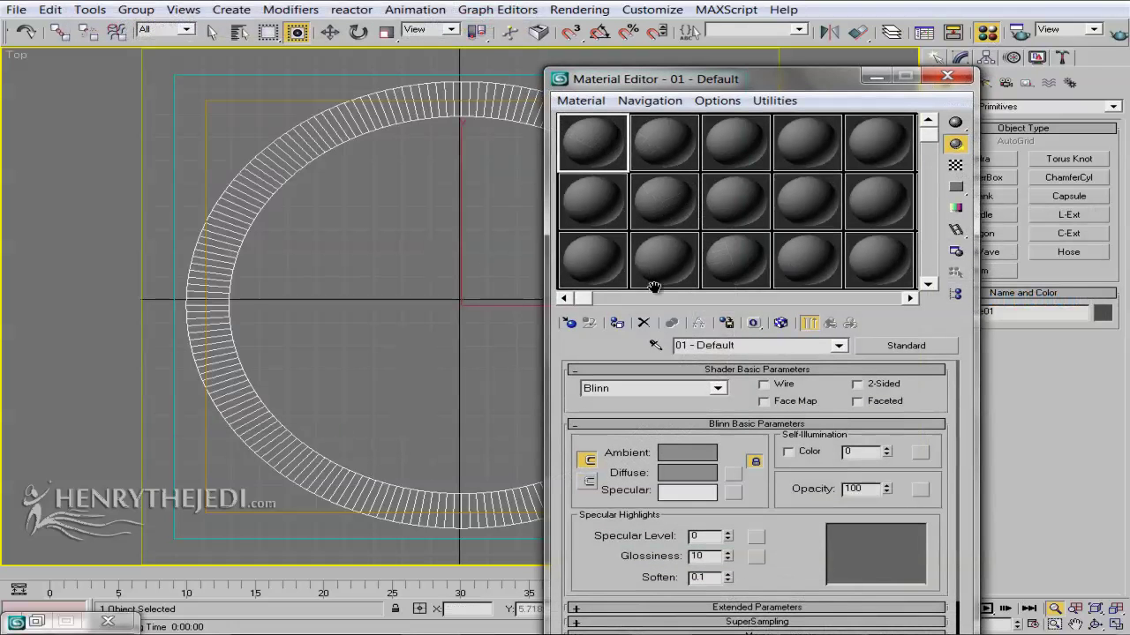
left_click(618, 326)
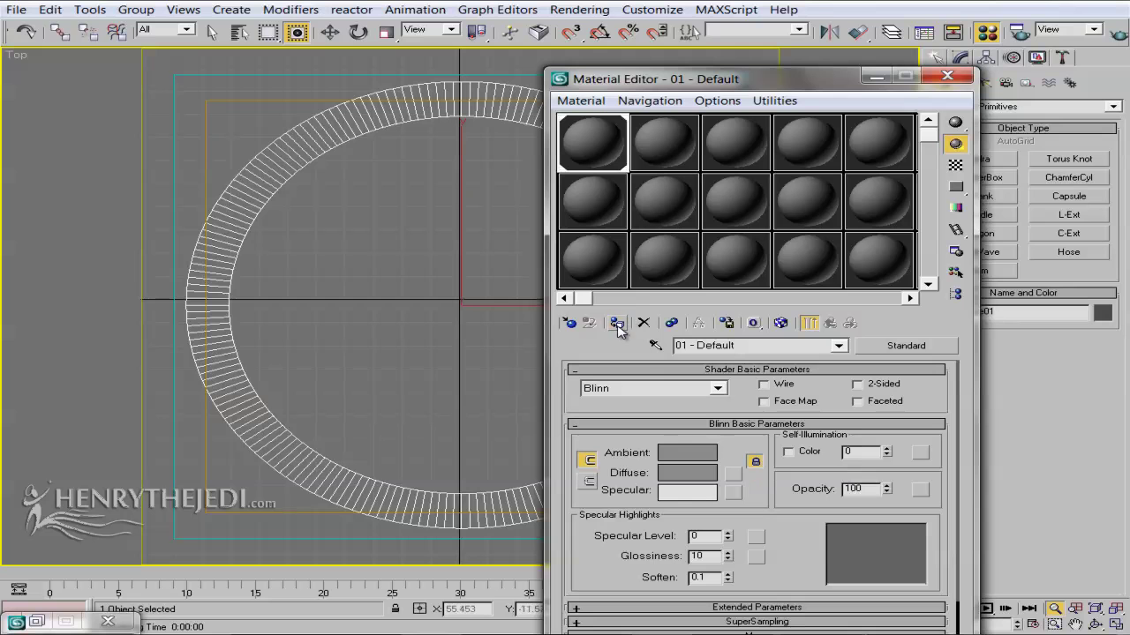
left_click(687, 473)
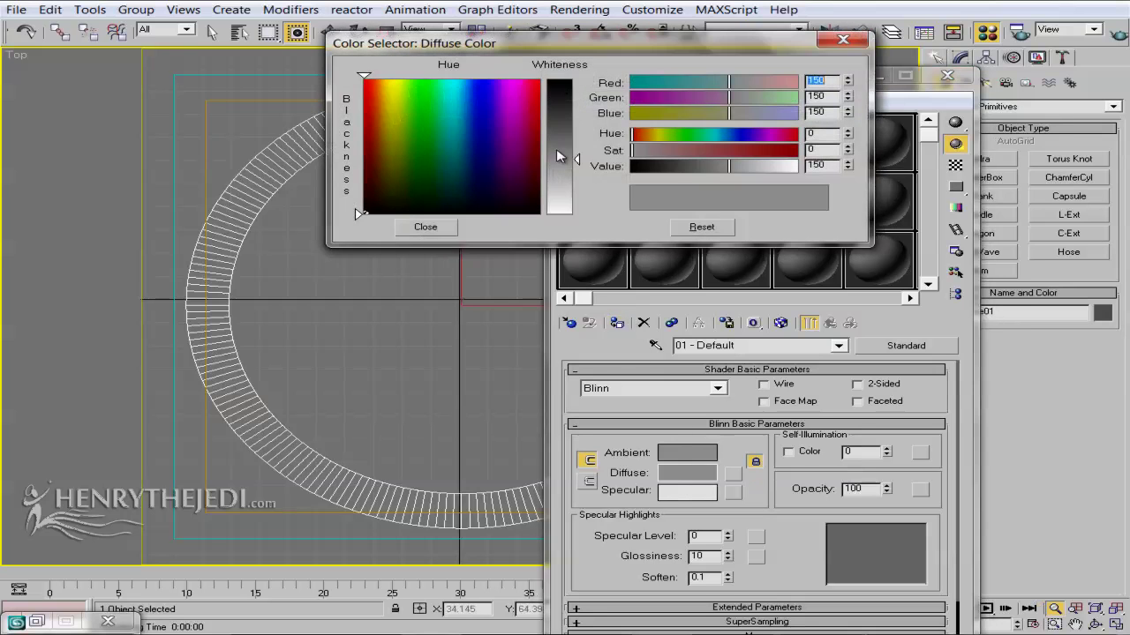
left_click_drag(358, 134, 393, 229)
left_click(396, 229)
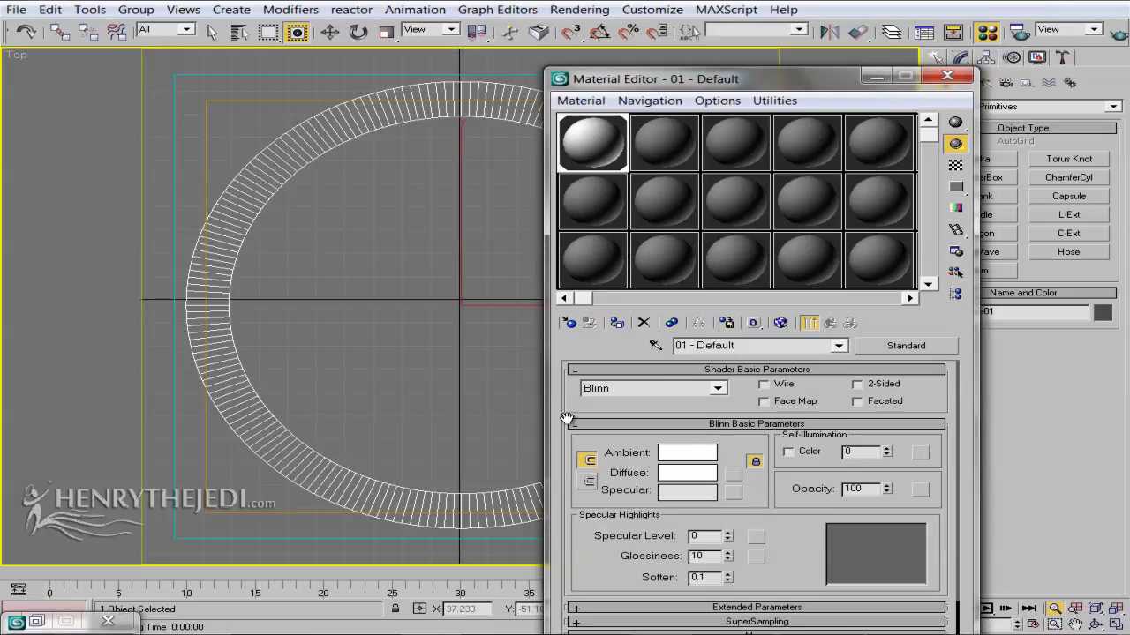
Set the ring material's specular color to white (255, 255, 255) and its self-illumination to 100
left_click(678, 502)
left_click(582, 212)
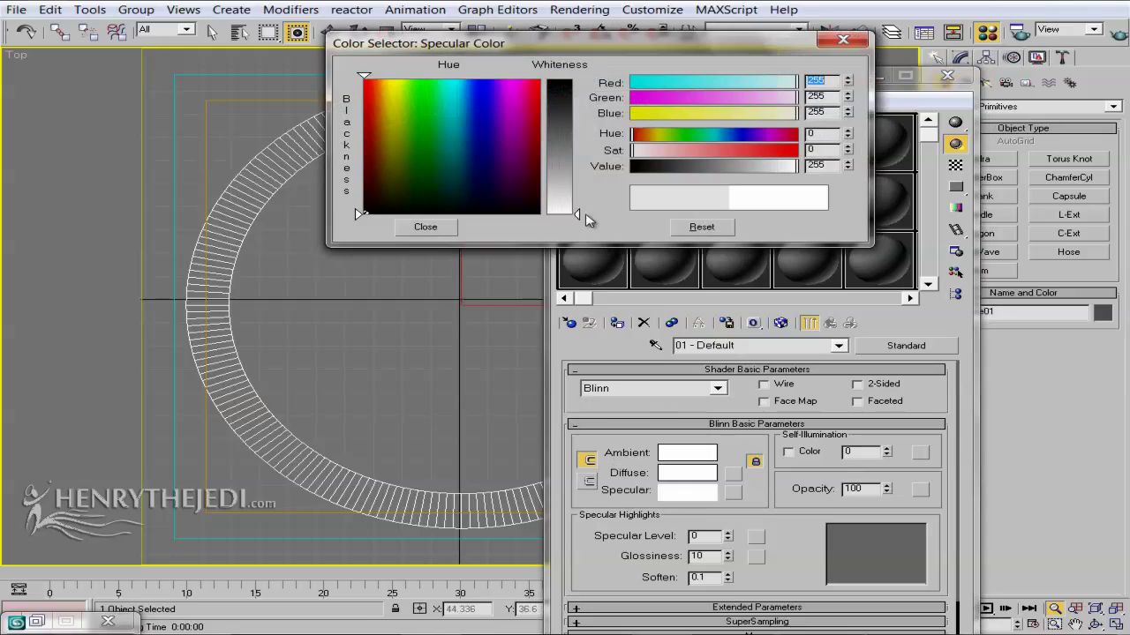
left_click(425, 226)
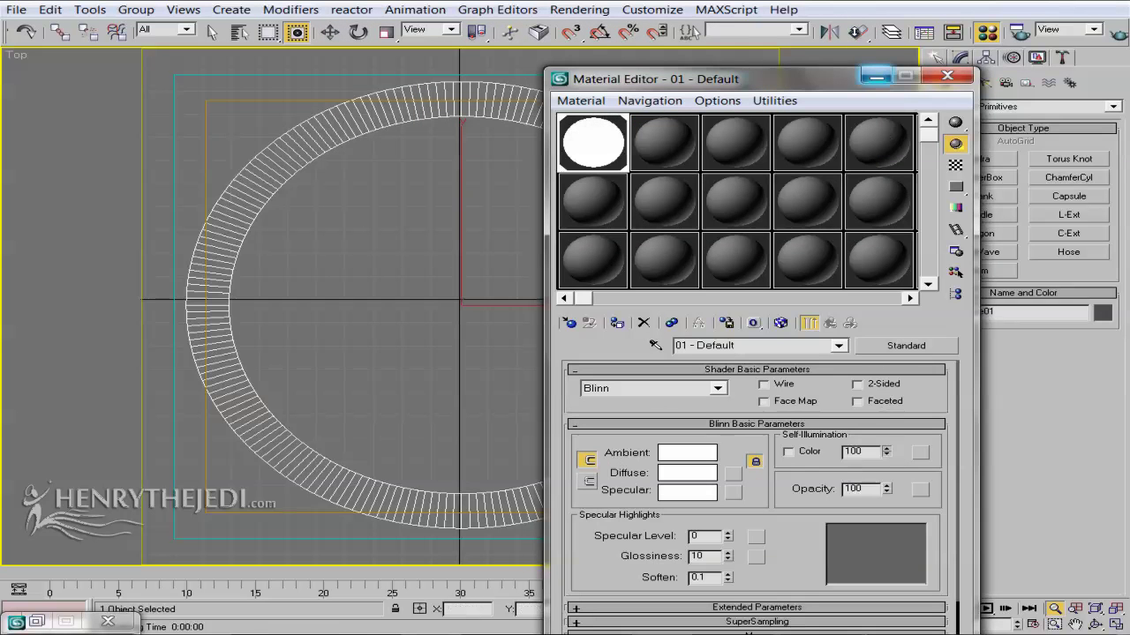
Close the material settings and test-render the white ring at frame 59
left_click(947, 76)
left_click(1119, 32)
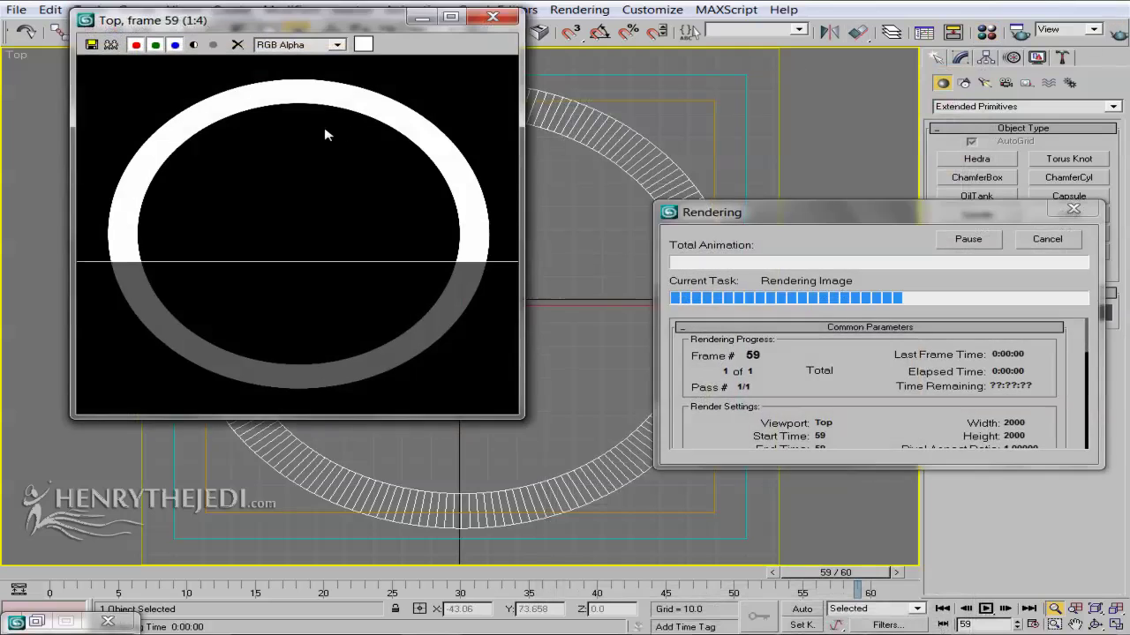
left_click(493, 17)
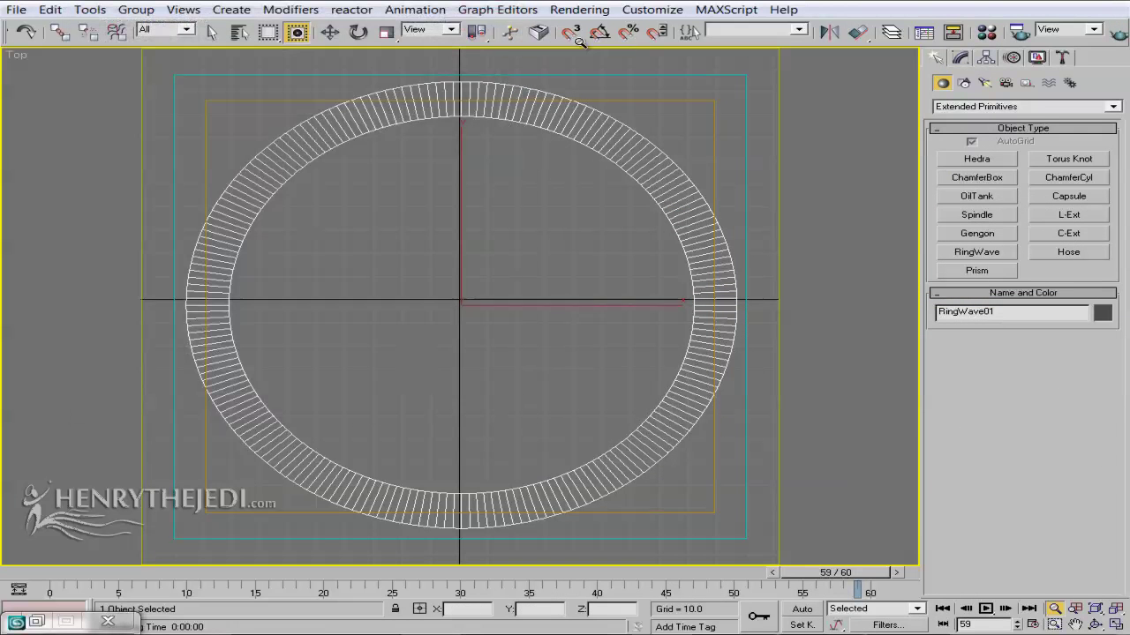
Set the render's time output to the active time segment, frames 0 to 60
left_click(1022, 31)
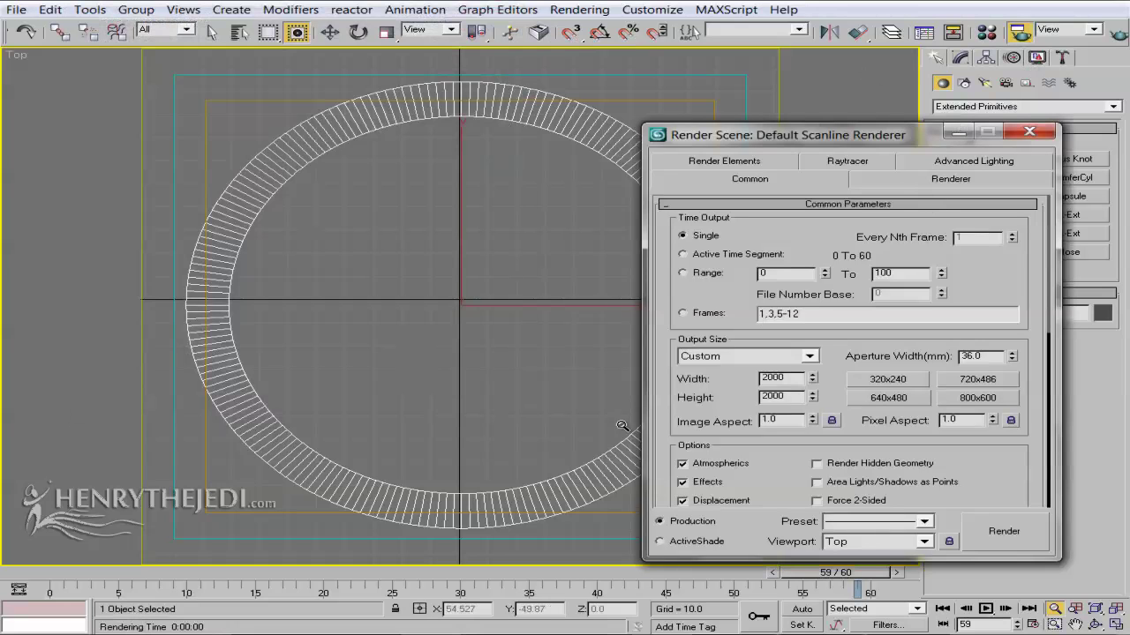
left_click_drag(767, 442, 766, 420)
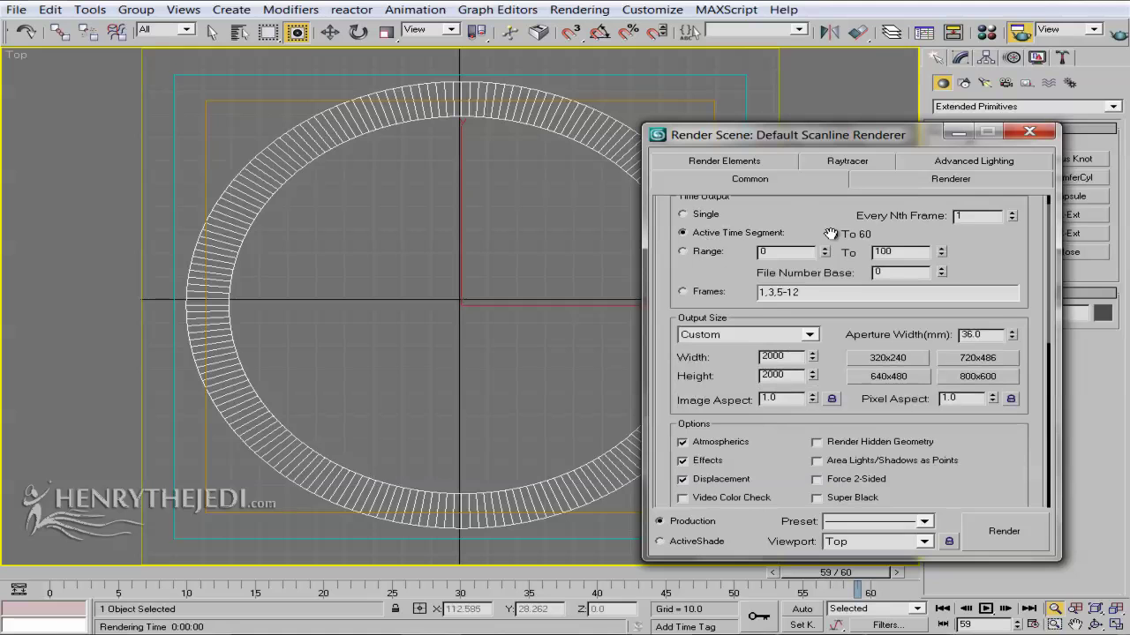
Create a render output folder named The Ring and name the output file The Ring inside it
scroll(857, 323, "down", 5)
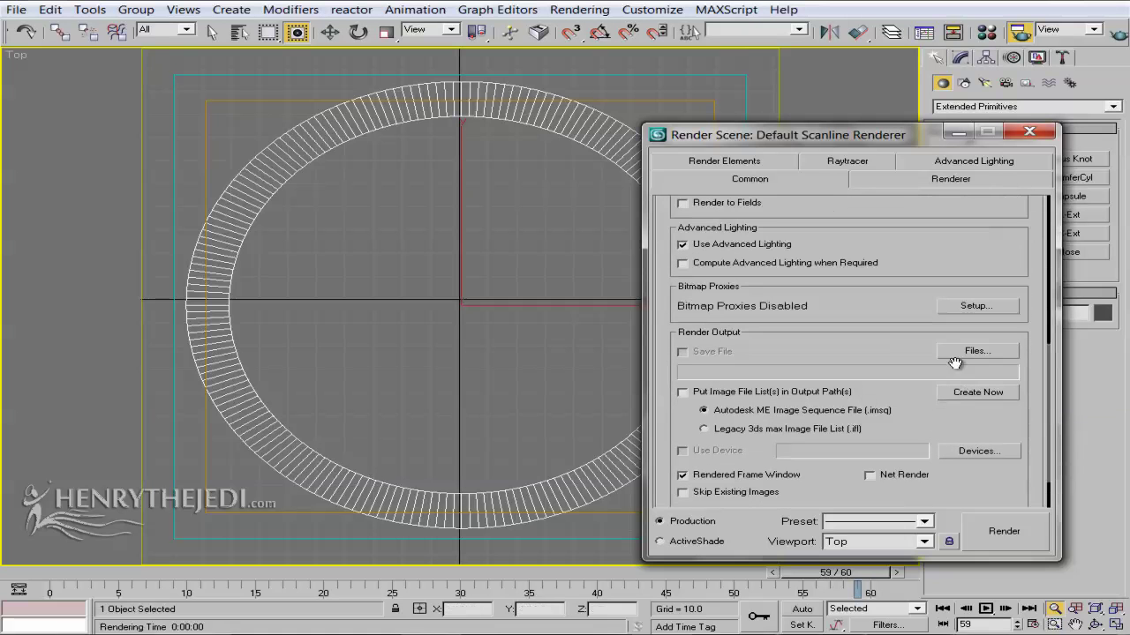
left_click(967, 352)
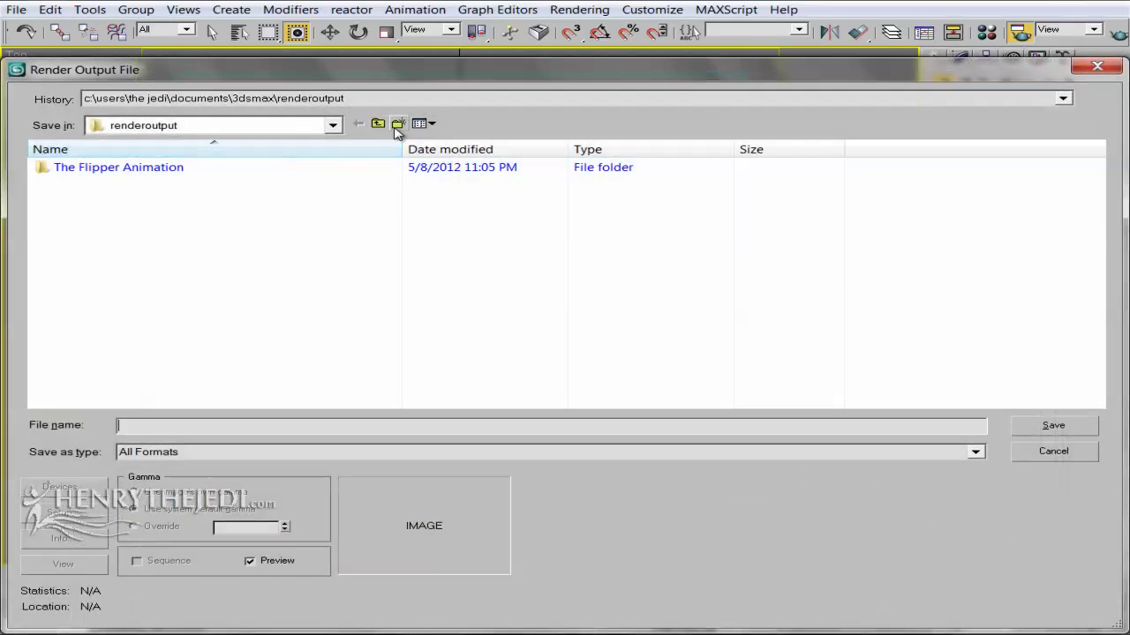
left_click(398, 125)
type("Th")
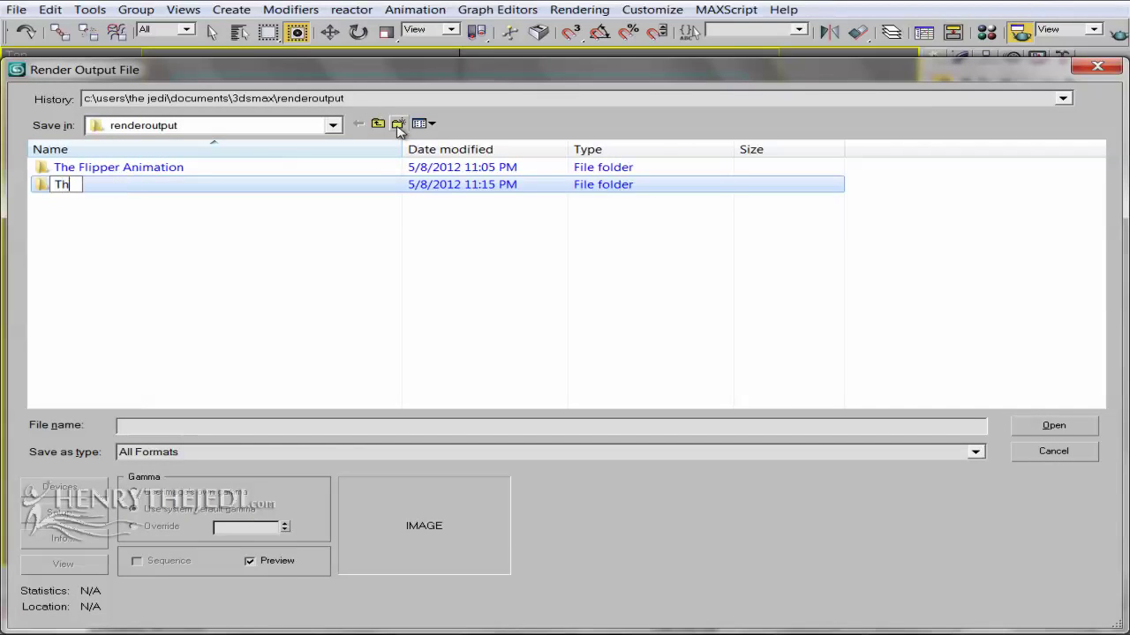
key("Return")
key("Return")
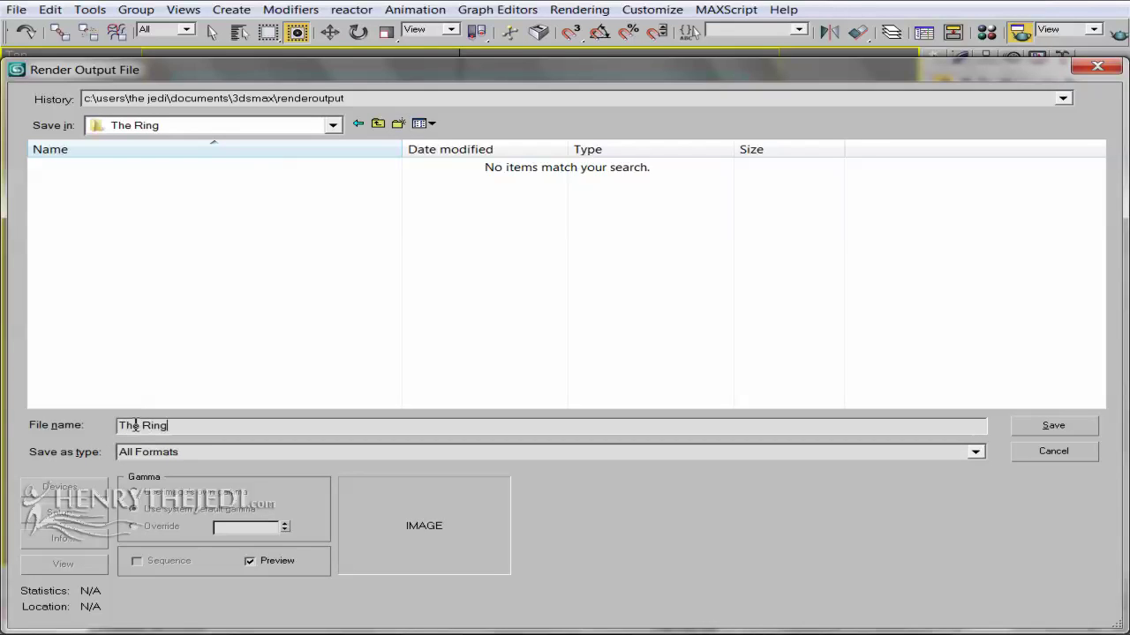
Save the render output as a PNG sequence with RGB 24 bit color and alpha channel, and render the animation from the Top view
left_click(131, 450)
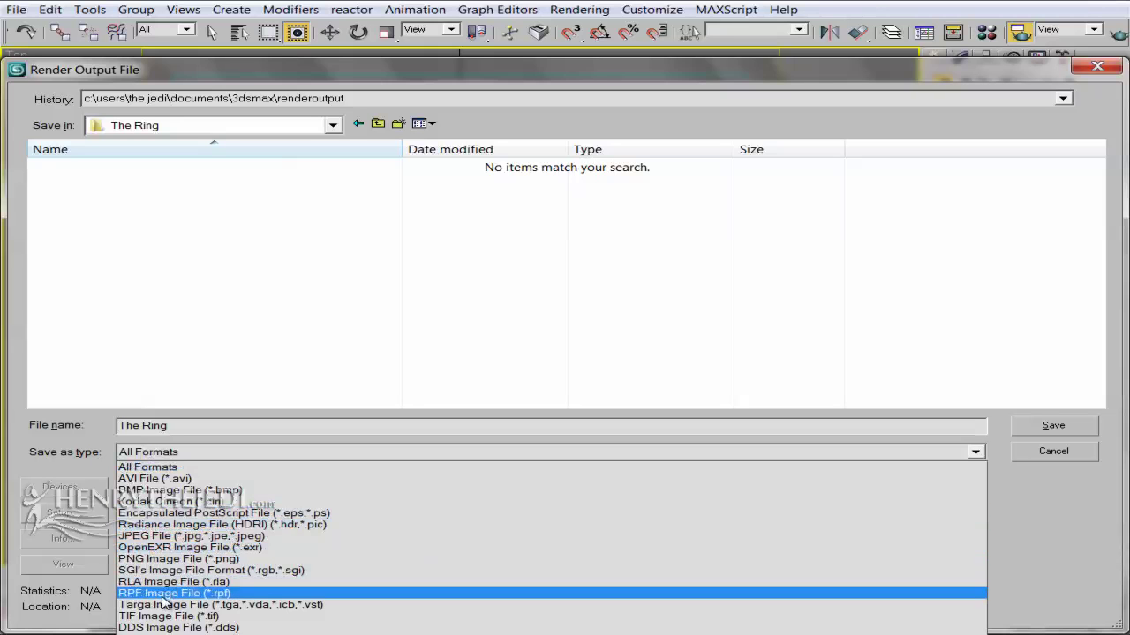
left_click(158, 560)
left_click(1015, 428)
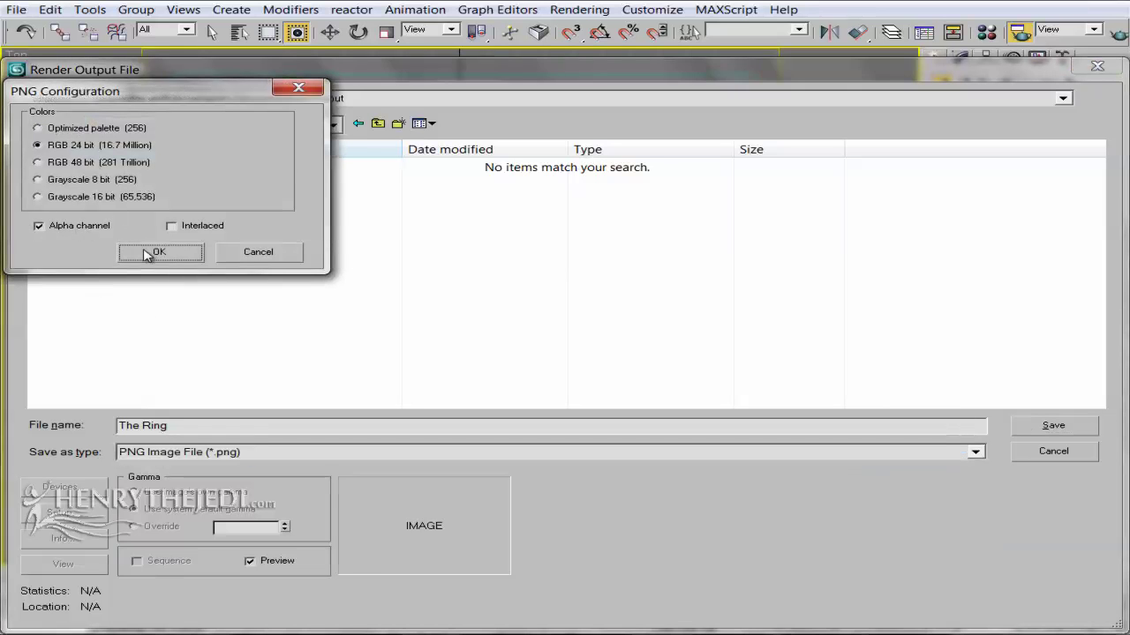
left_click(147, 254)
left_click(1015, 542)
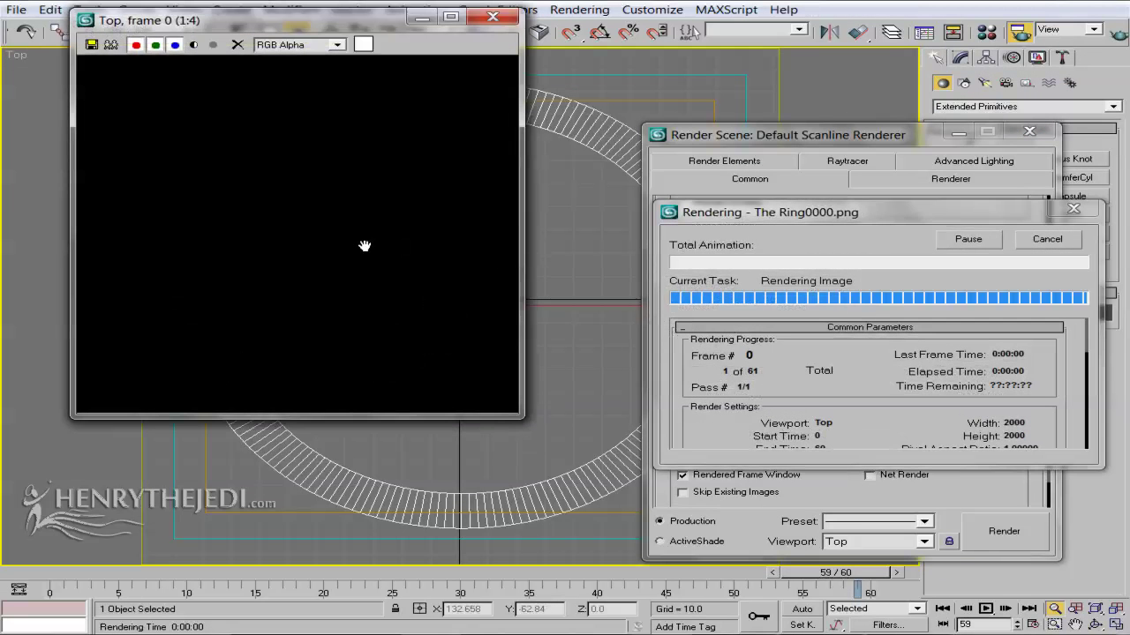